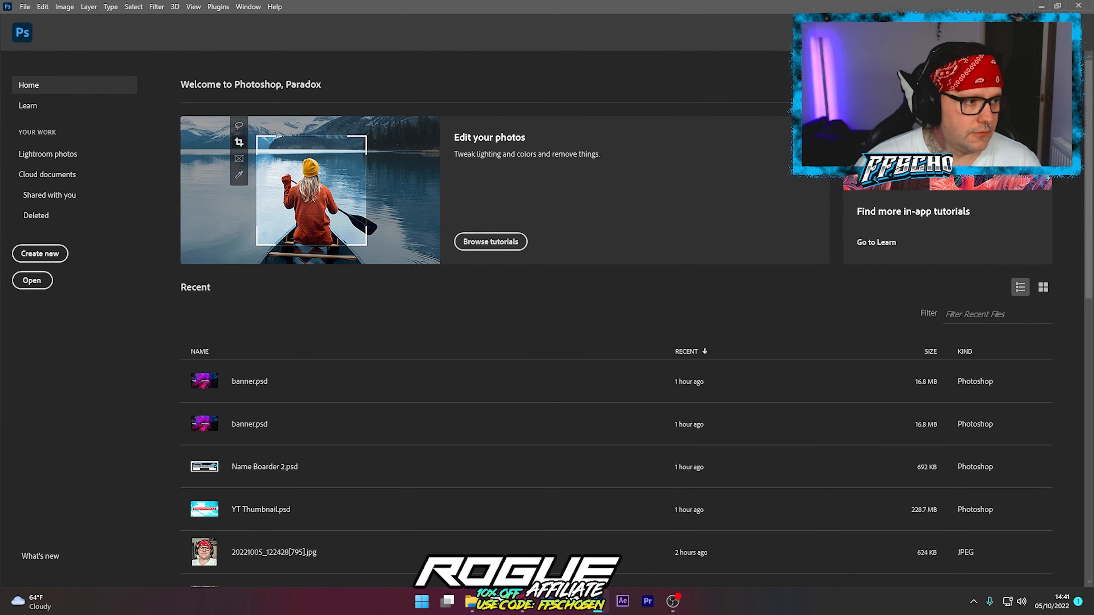
Create a new 1920 x 1080 px document at 72 pixels/inch with RGB Color and a white background.
drag(0, 222, 720, 170)
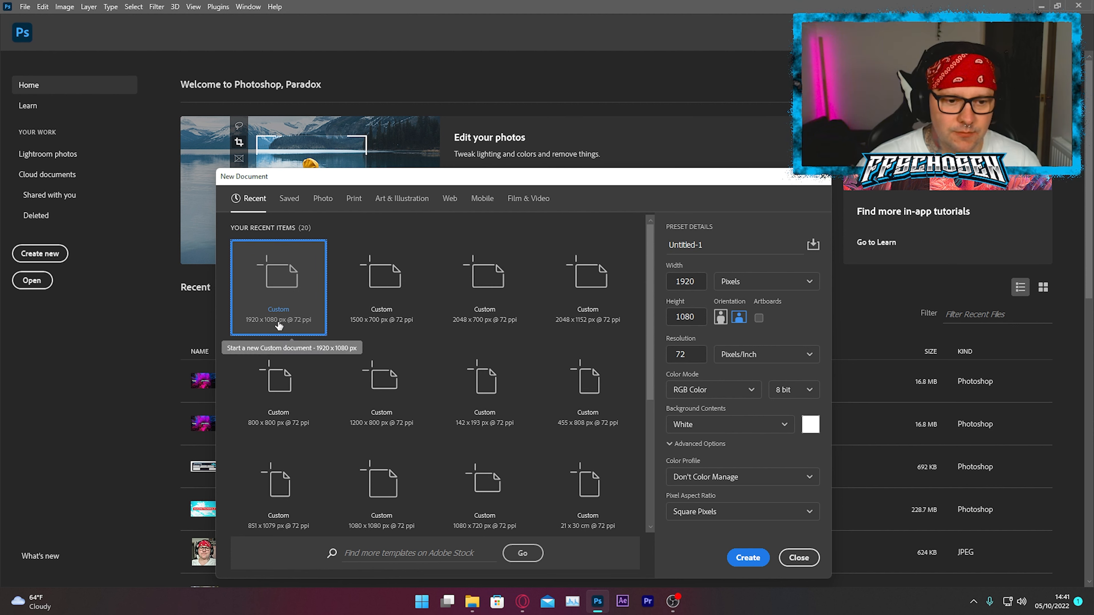
click(748, 557)
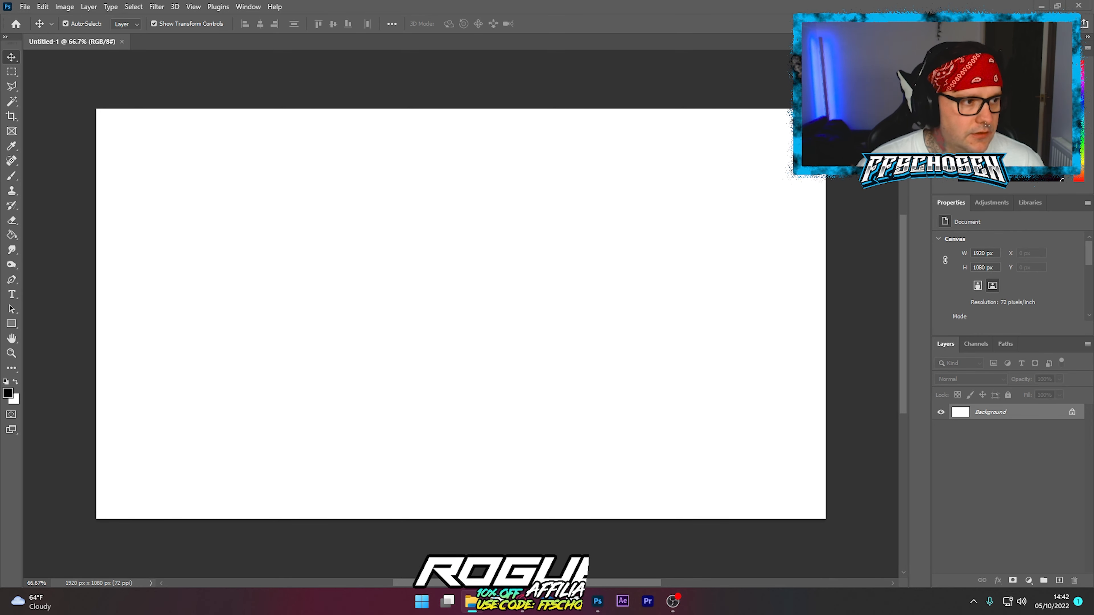
Open caldera-2.png from the Taking on warzone 1.0 folder inside the desktop's Thumbnails folder.
click(24, 7)
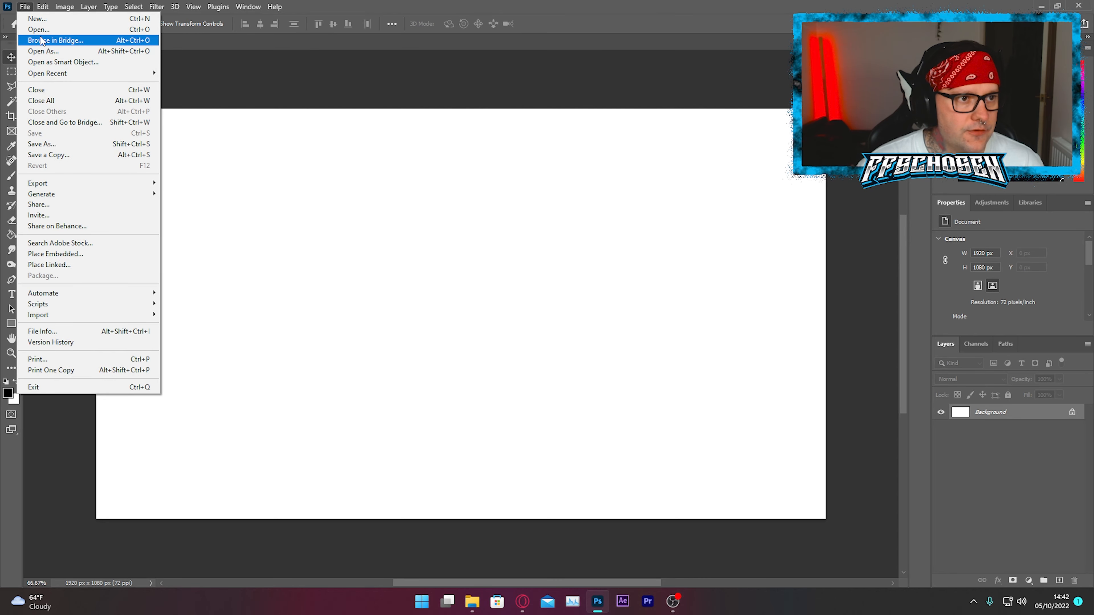
click(38, 27)
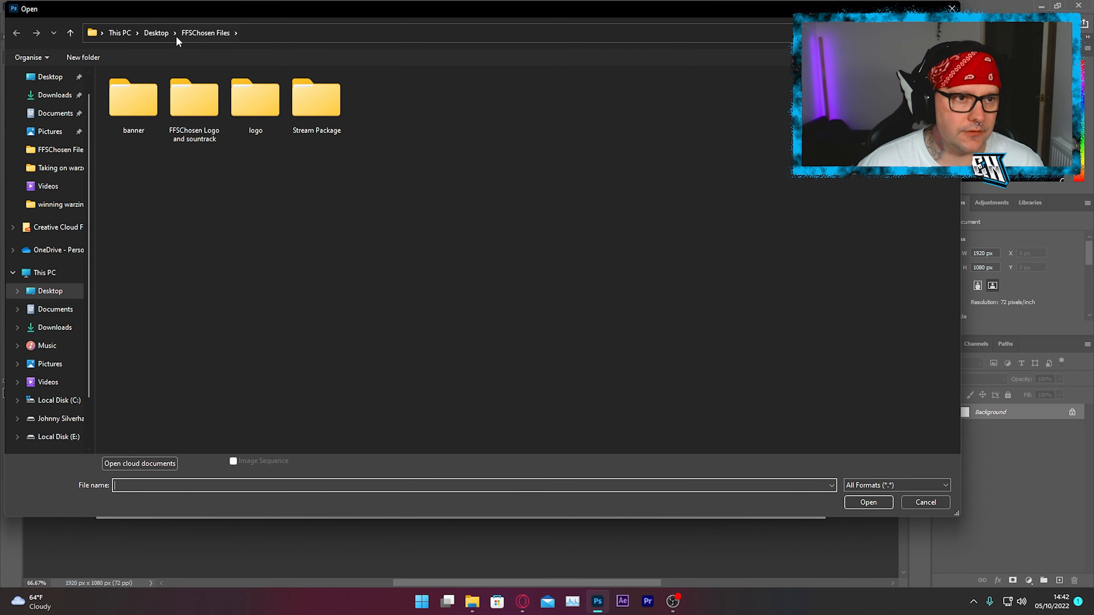
click(155, 33)
double_click(138, 193)
scroll(140, 176, down, 15)
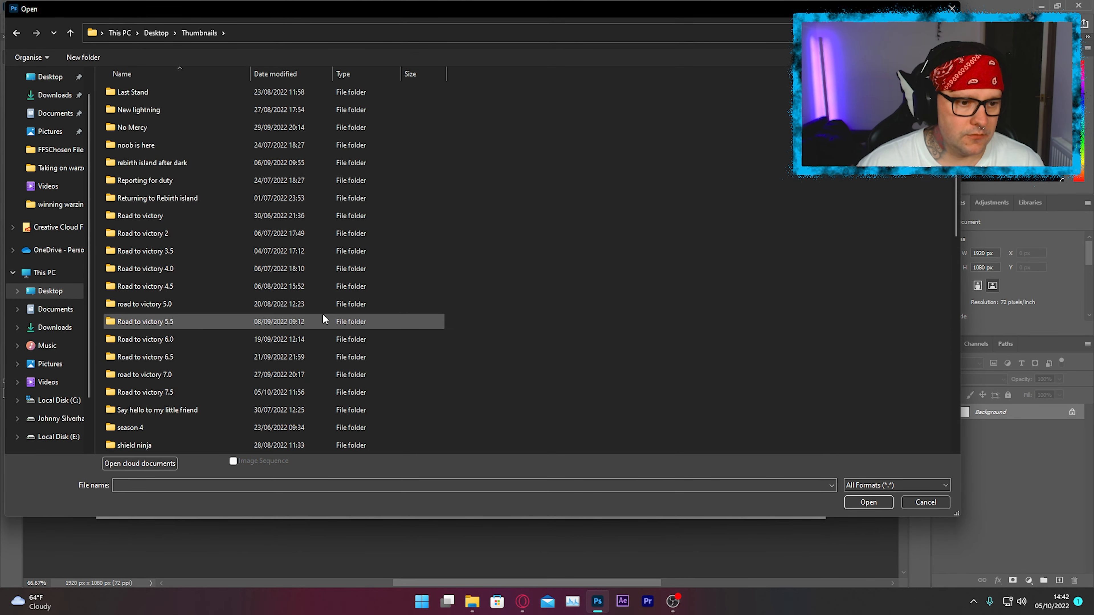
double_click(202, 339)
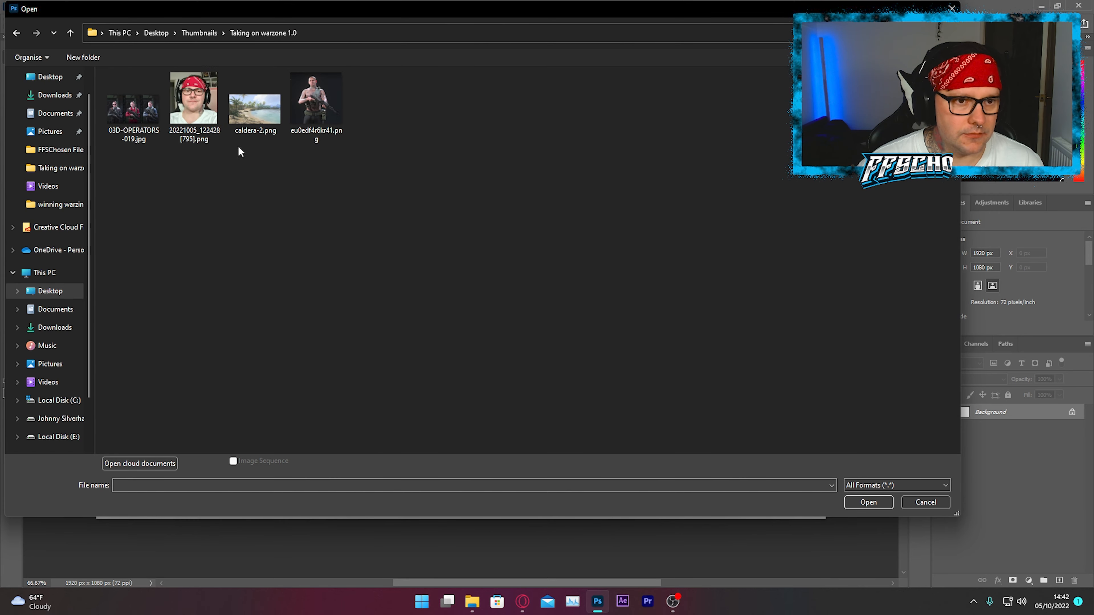
click(254, 129)
click(868, 502)
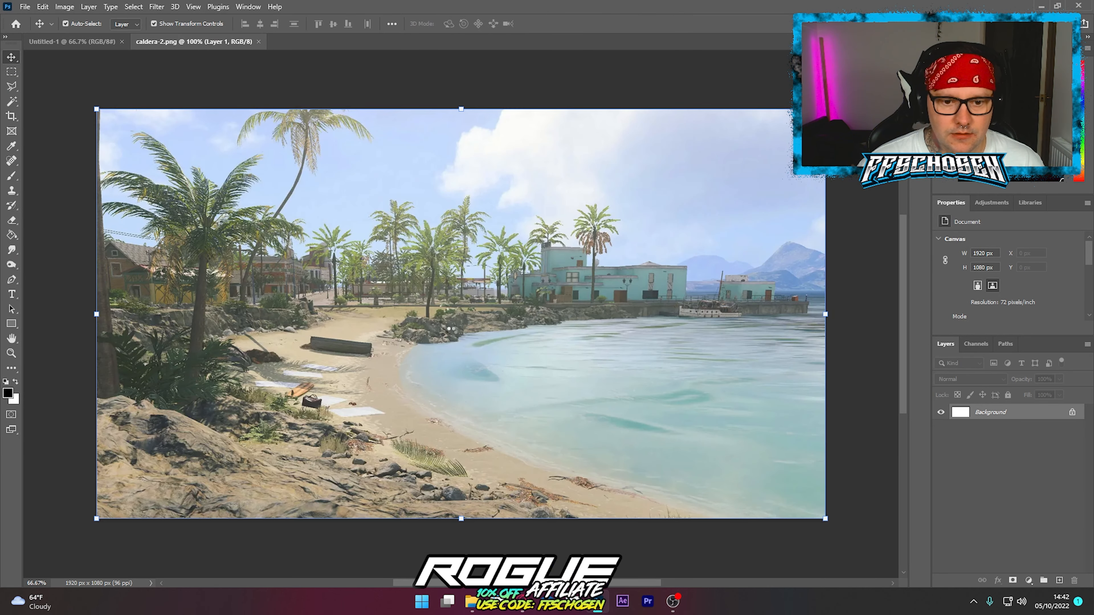
Copy the beach image from caldera-2.png into the Untitled-1 document so it covers the whole canvas.
click(42, 69)
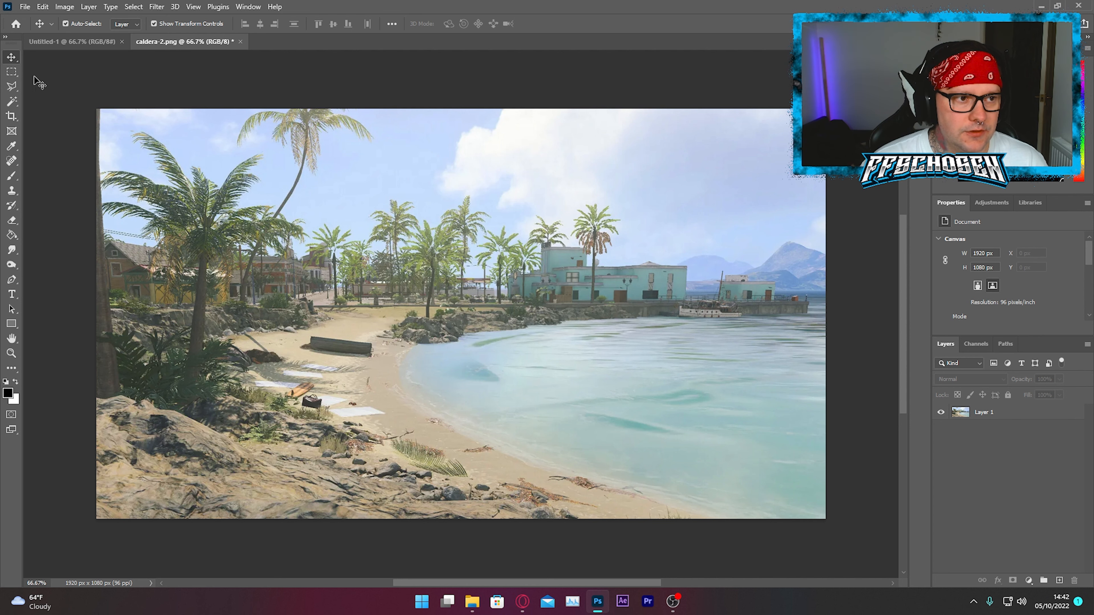
drag(380, 282, 507, 313)
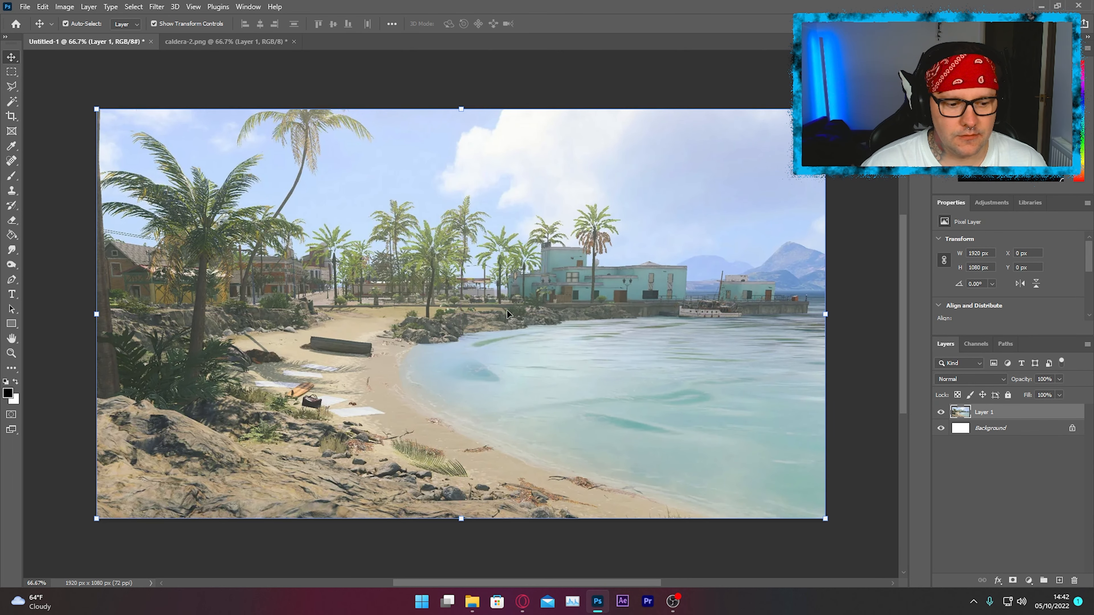
click(852, 332)
Delete the white Background layer beneath the beach image in Untitled-1.
click(65, 7)
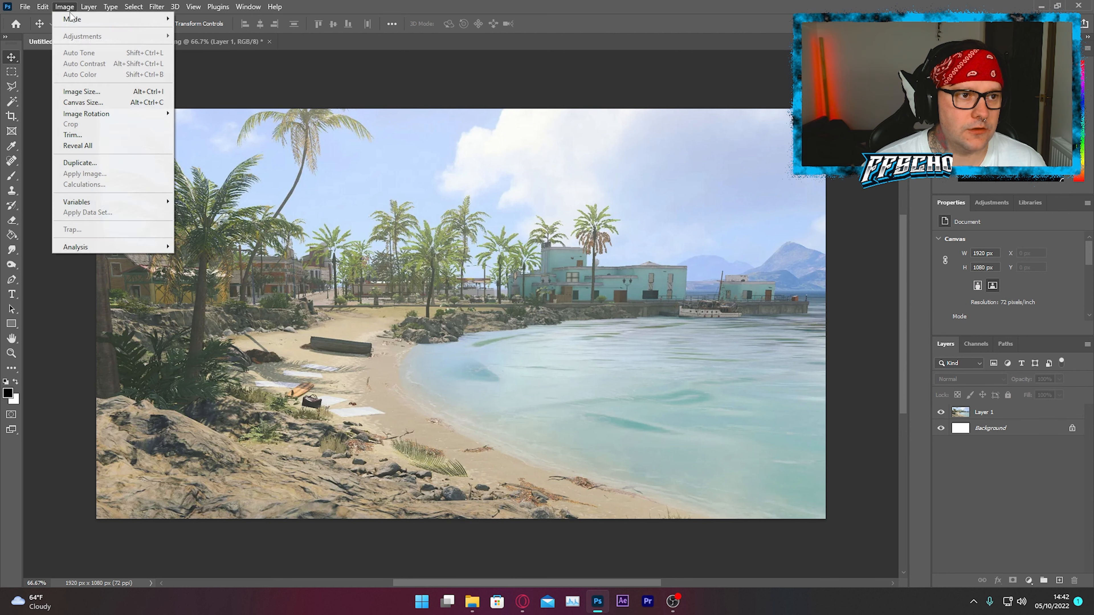
click(354, 183)
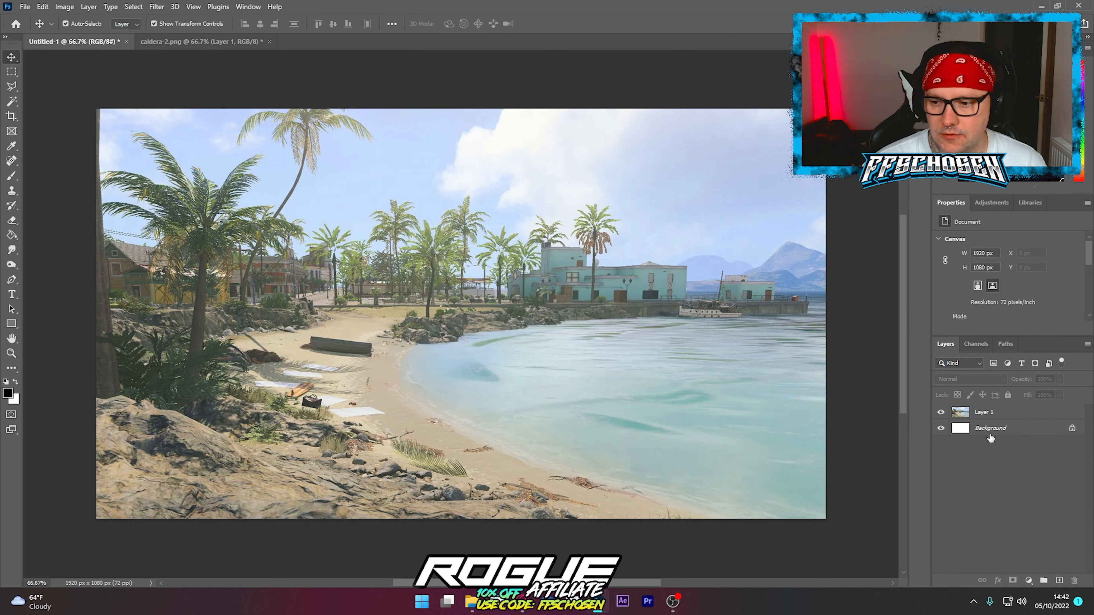
click(1007, 431)
key(Delete)
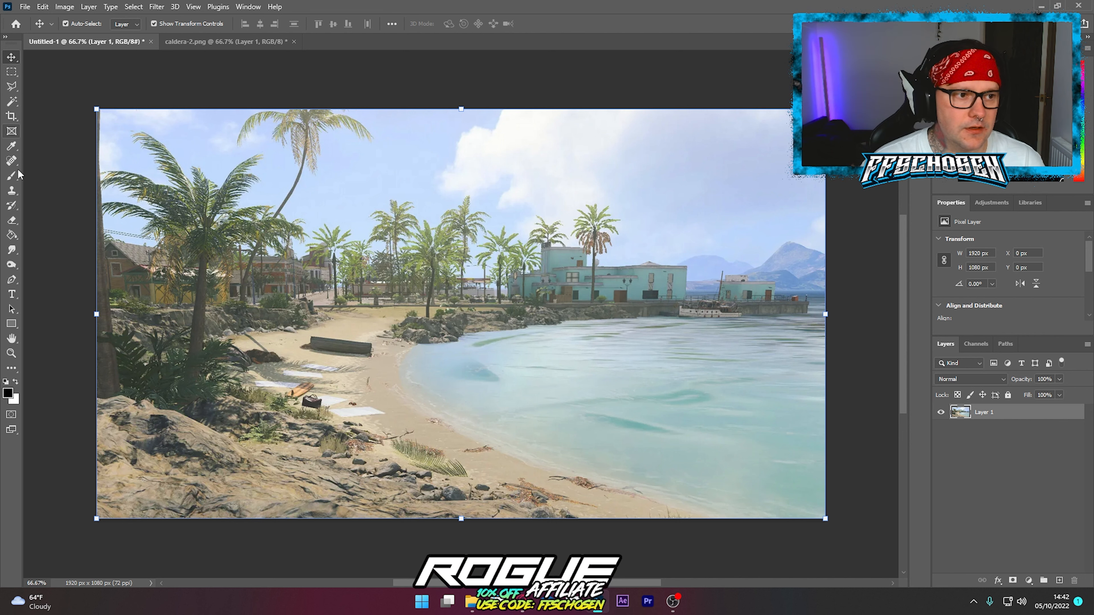
Apply a Vibrance adjustment to the beach layer with Vibrance +42 and Saturation +28.
right_click(982, 418)
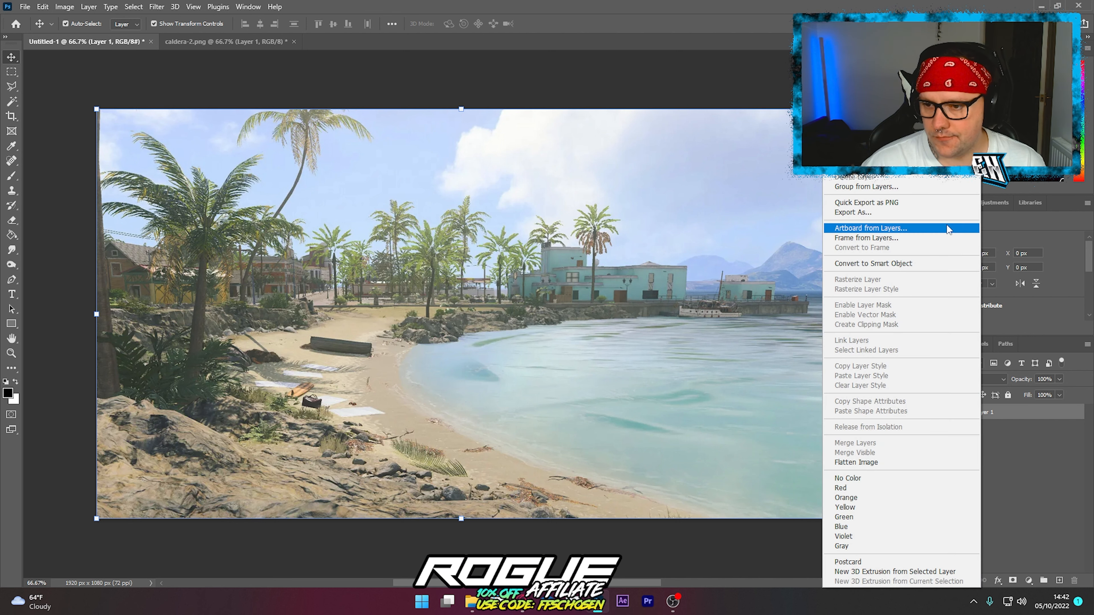
click(675, 313)
click(65, 7)
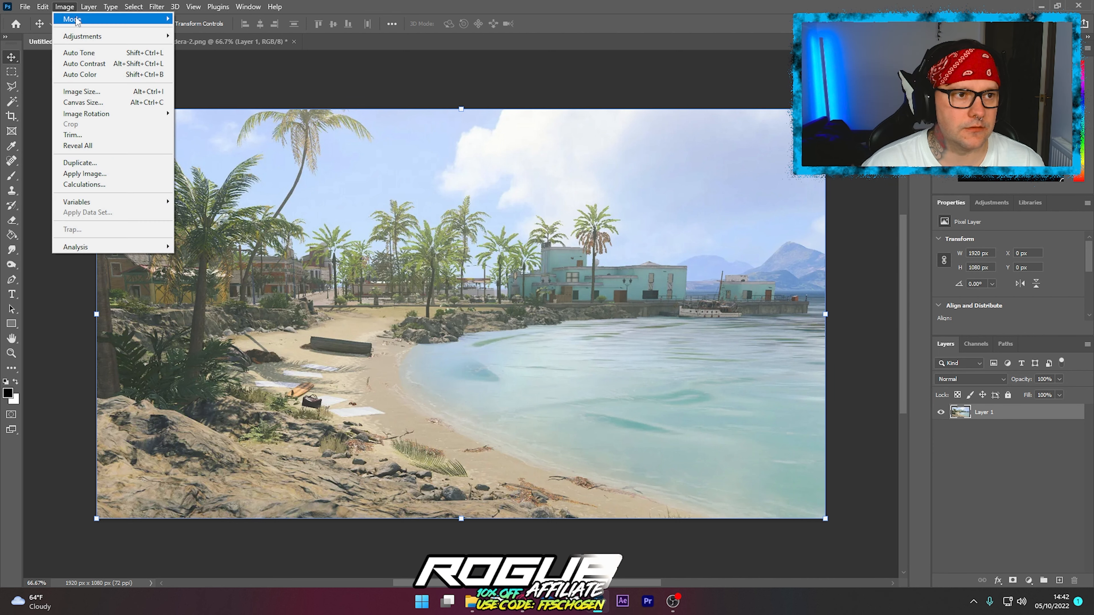
mouse_move(78, 34)
click(224, 83)
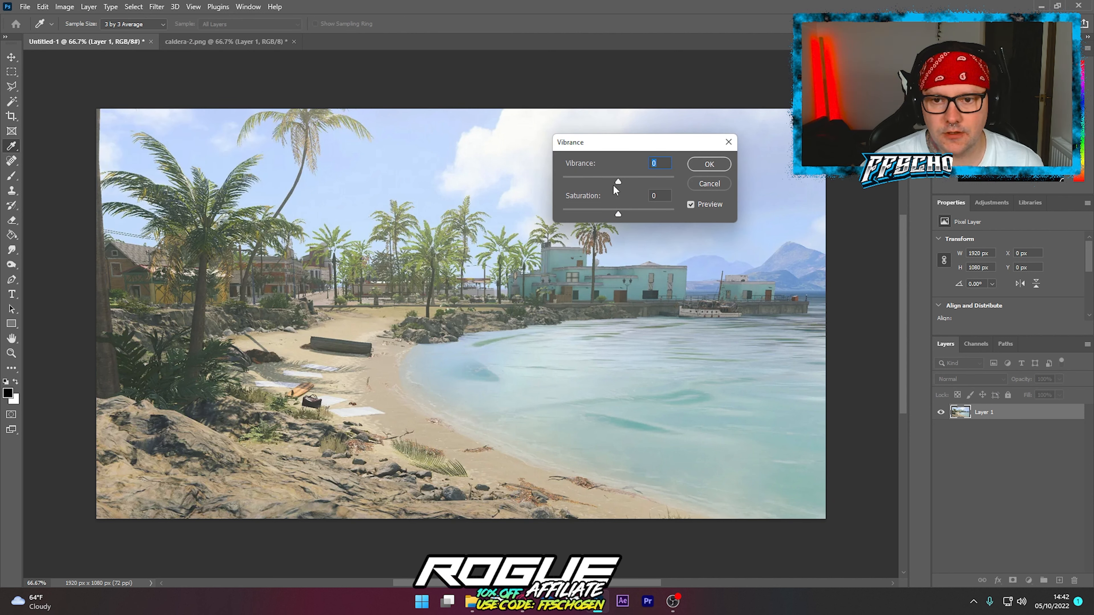
drag(617, 181, 633, 215)
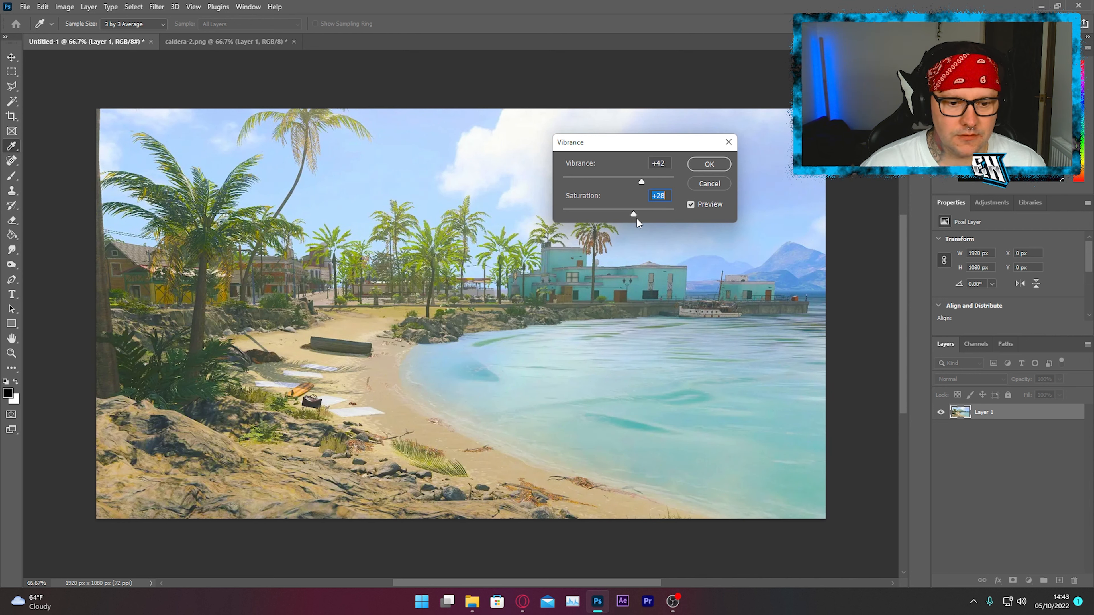
click(699, 167)
click(205, 92)
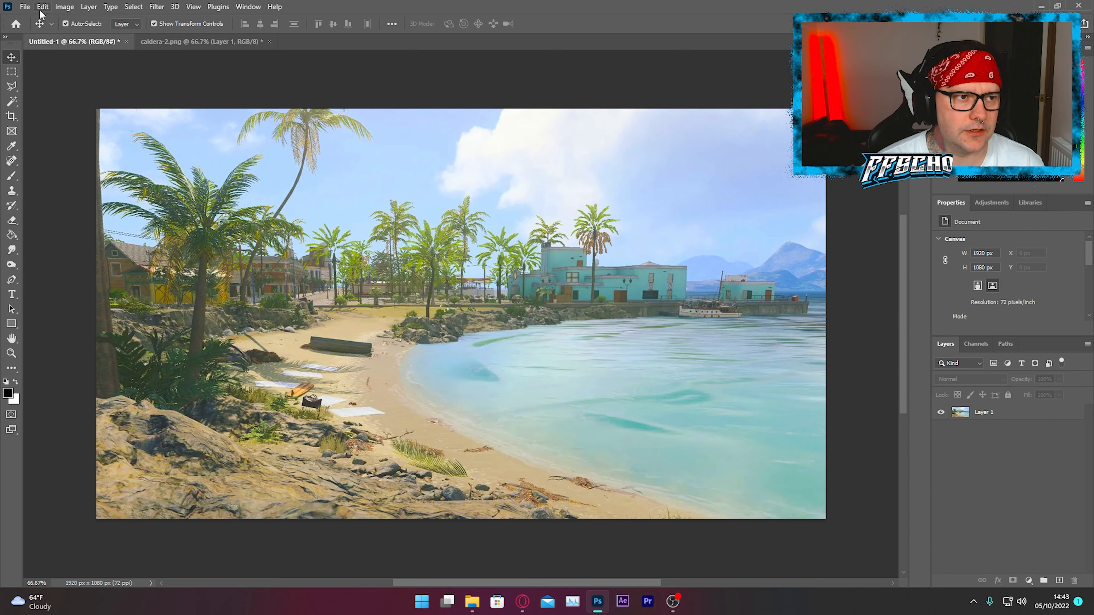
Open the soldier image eu0edf4r6kr41.png from the Taking on warzone 1.0 folder.
click(24, 9)
click(37, 29)
click(315, 101)
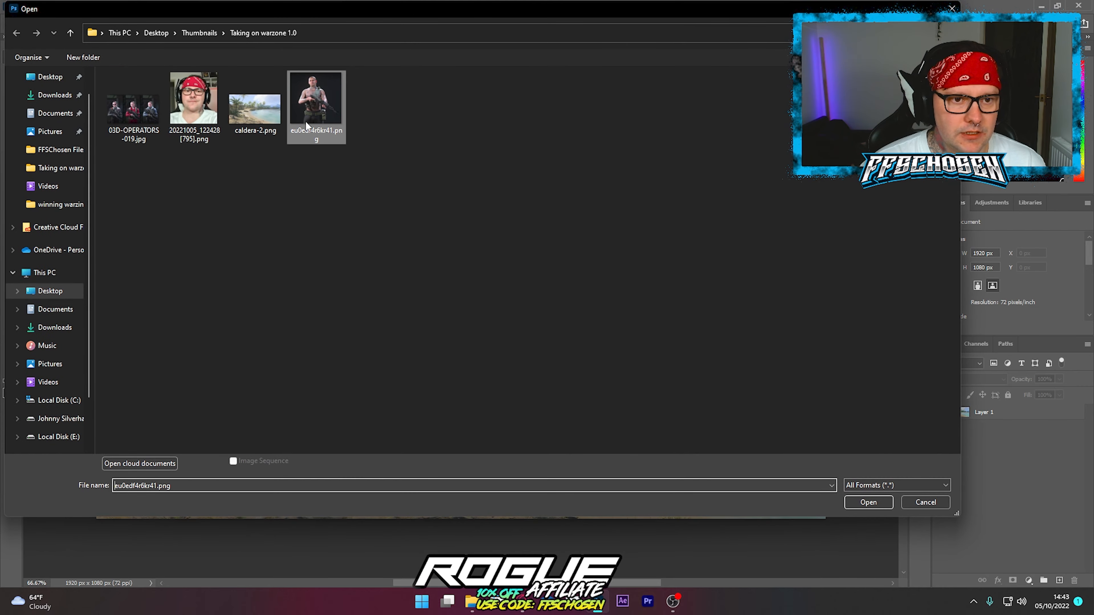
click(846, 501)
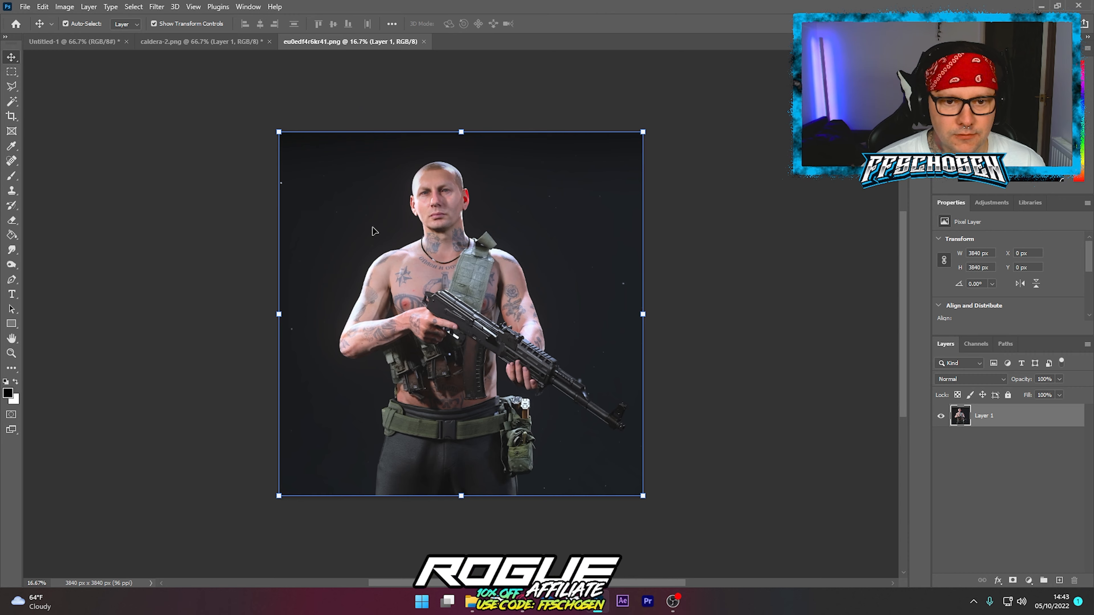
Select the soldier with Select Subject and copy the selection onto a new layer.
click(133, 7)
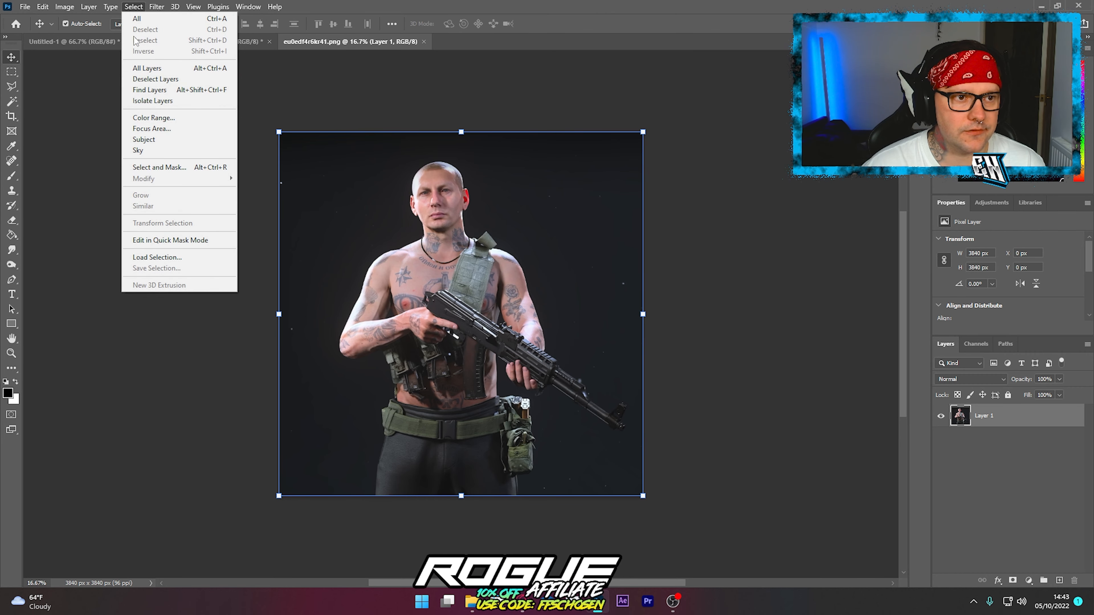
click(144, 140)
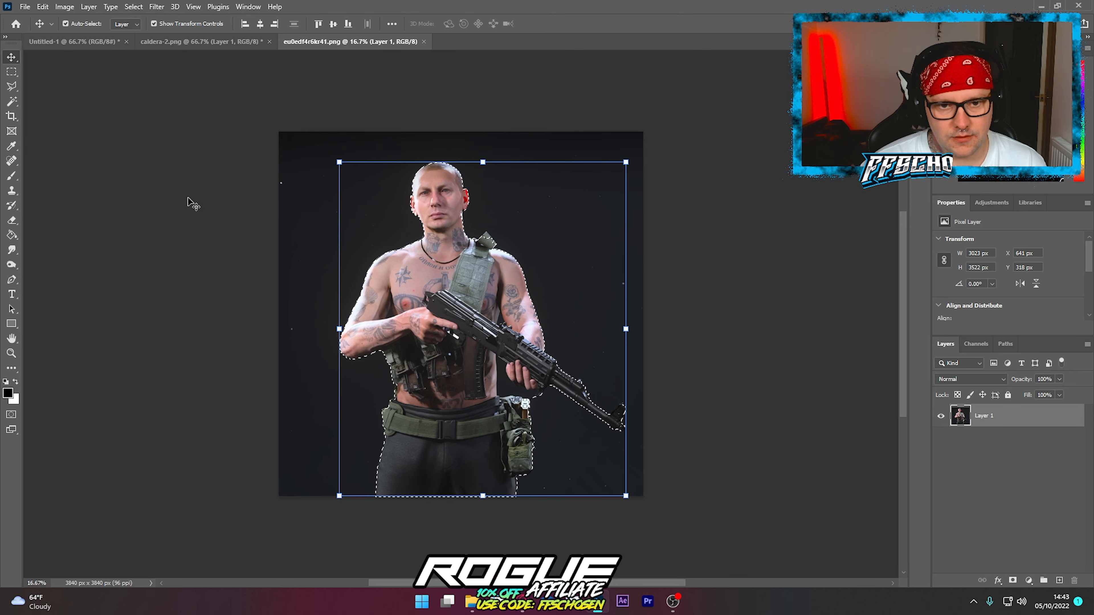
click(11, 86)
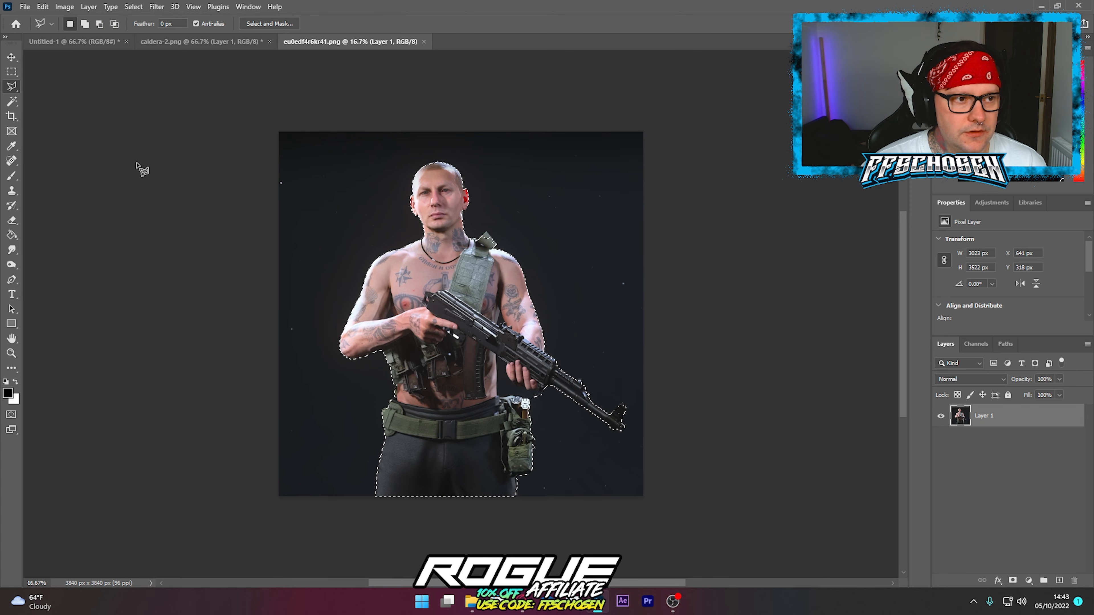
right_click(467, 317)
click(502, 394)
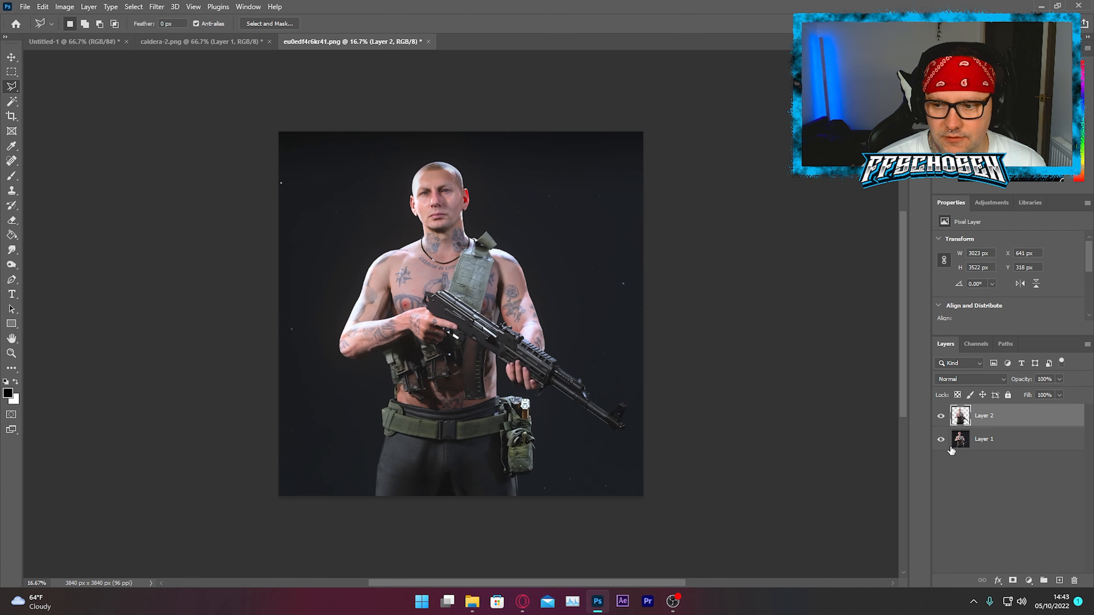
Hide the original Layer 1, toggling its visibility to compare it with the soldier cutout.
click(942, 440)
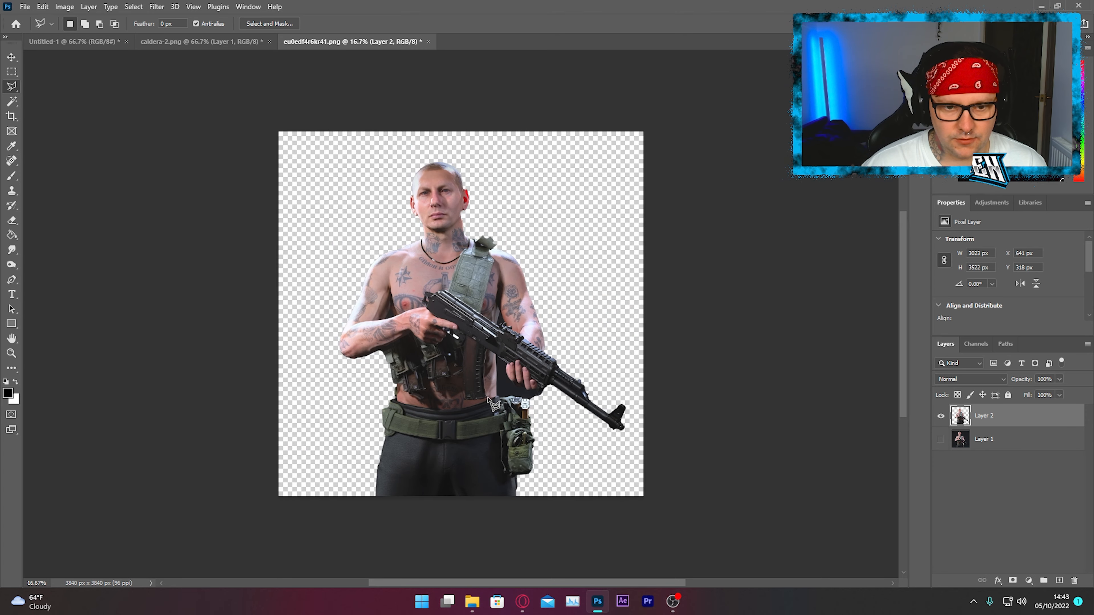
click(941, 441)
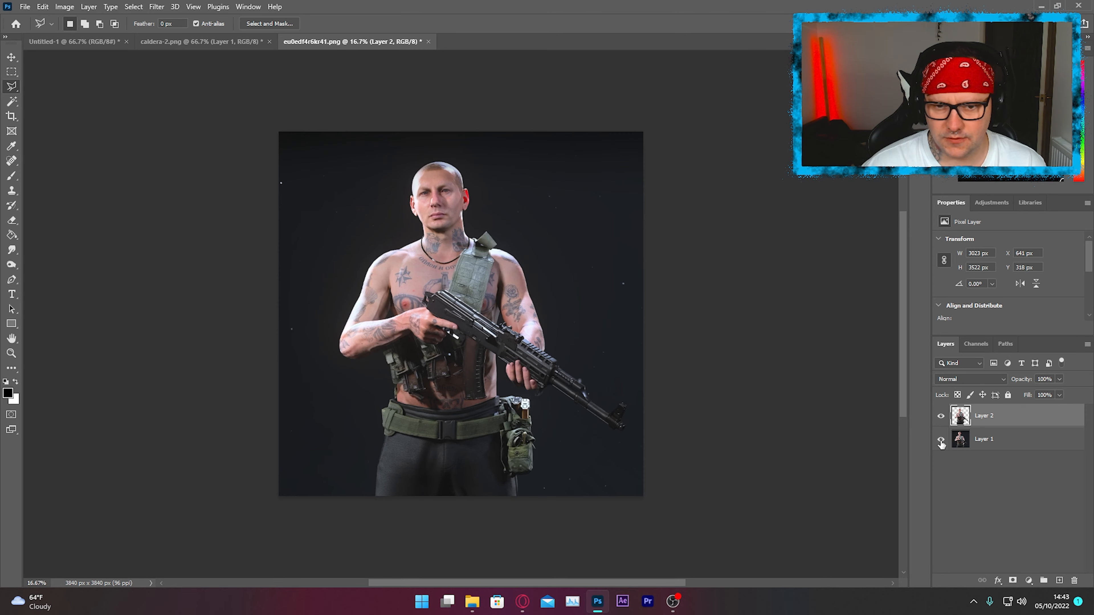
click(940, 441)
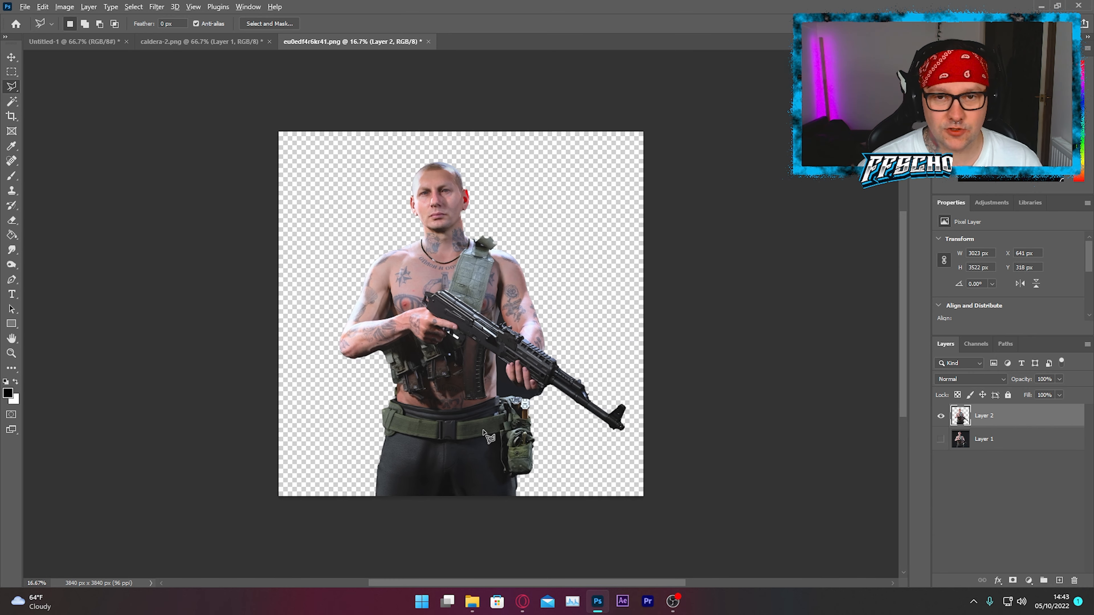
Outline the leftover dark background between the torso, the hand under the rifle and the belt pouch using the Polygonal Lasso.
scroll(485, 434, up, 3)
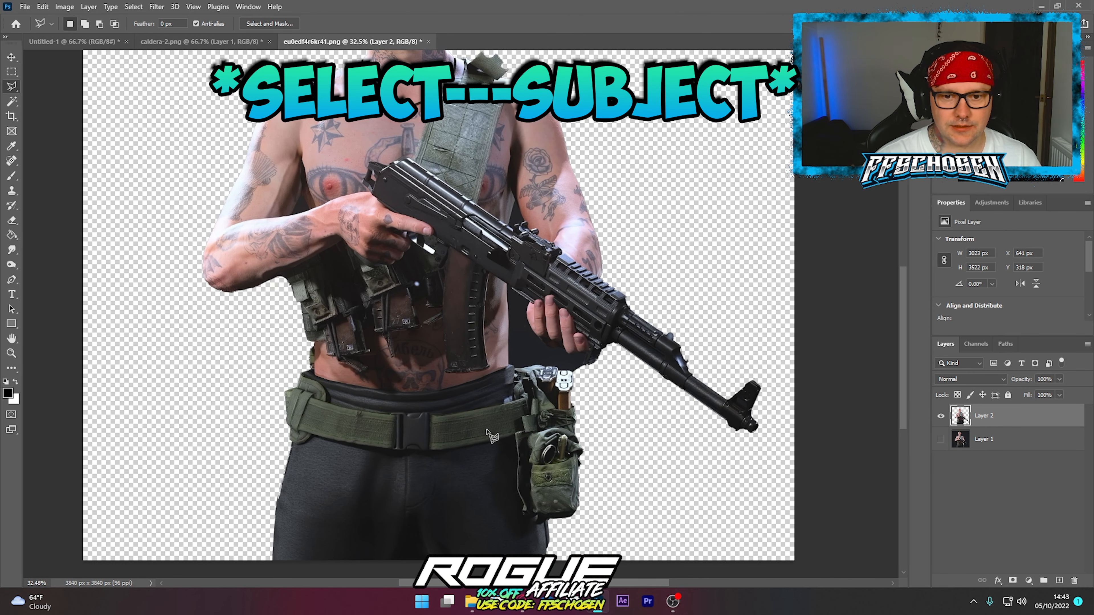
scroll(593, 396, up, 3)
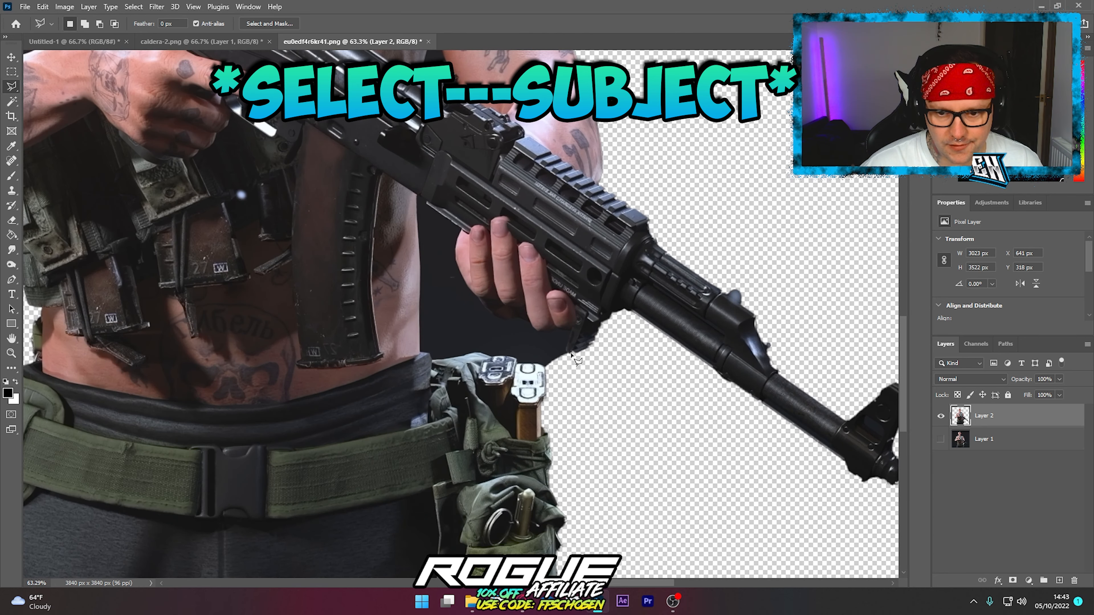
scroll(567, 352, up, 3)
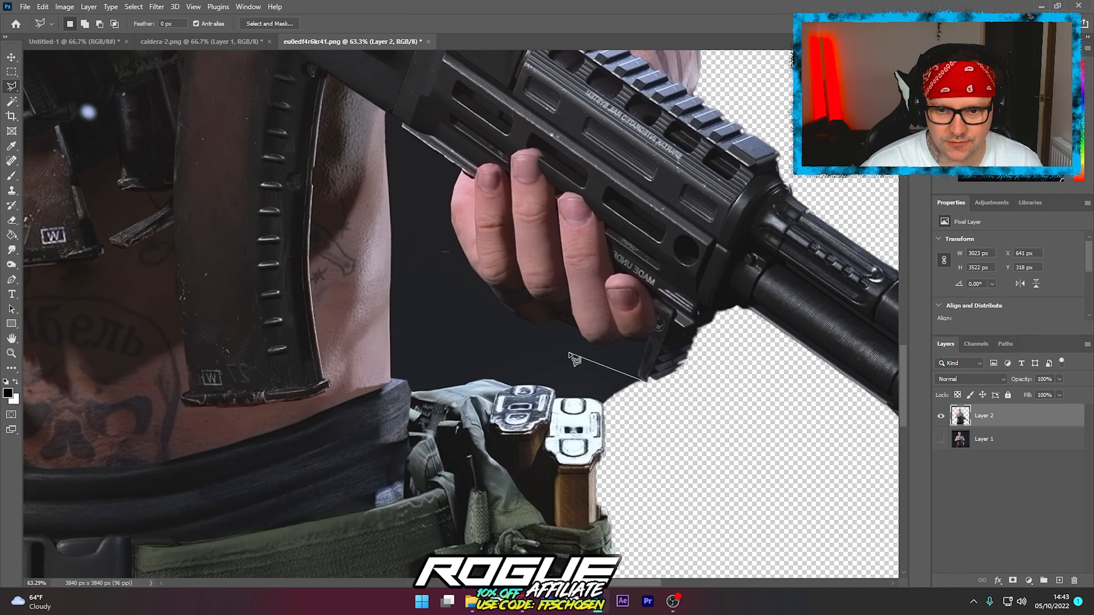
scroll(638, 373, up, 3)
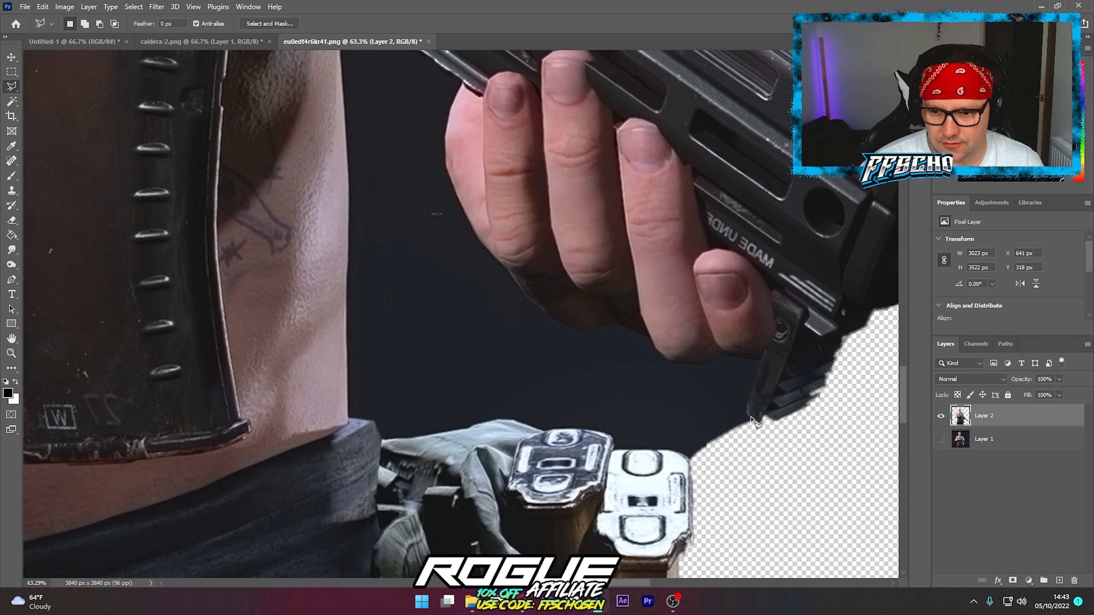
click(747, 405)
click(760, 357)
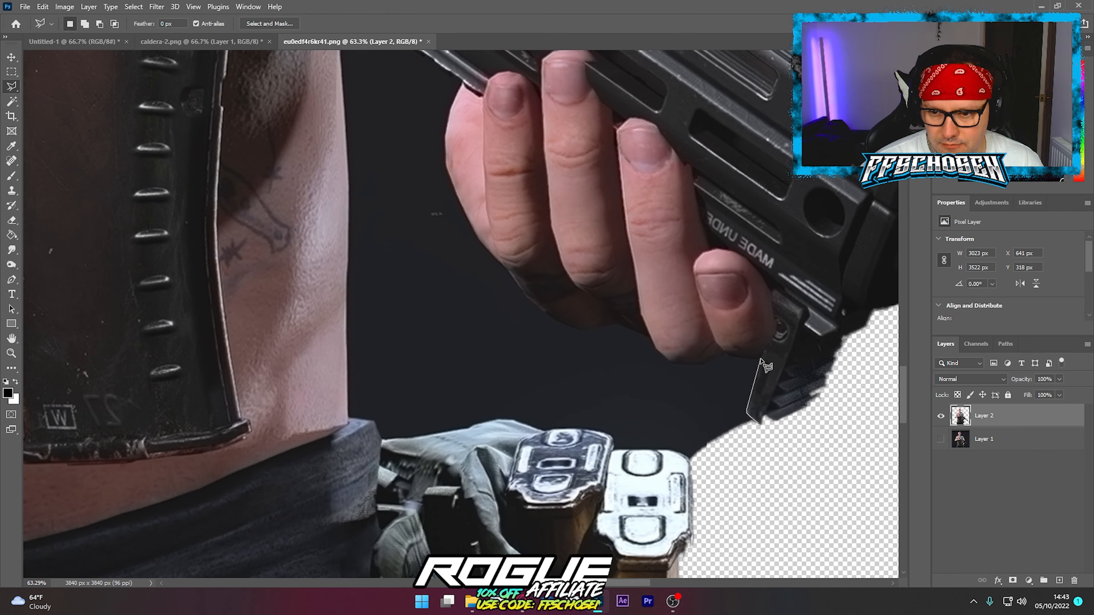
click(745, 357)
click(732, 355)
click(725, 351)
click(717, 356)
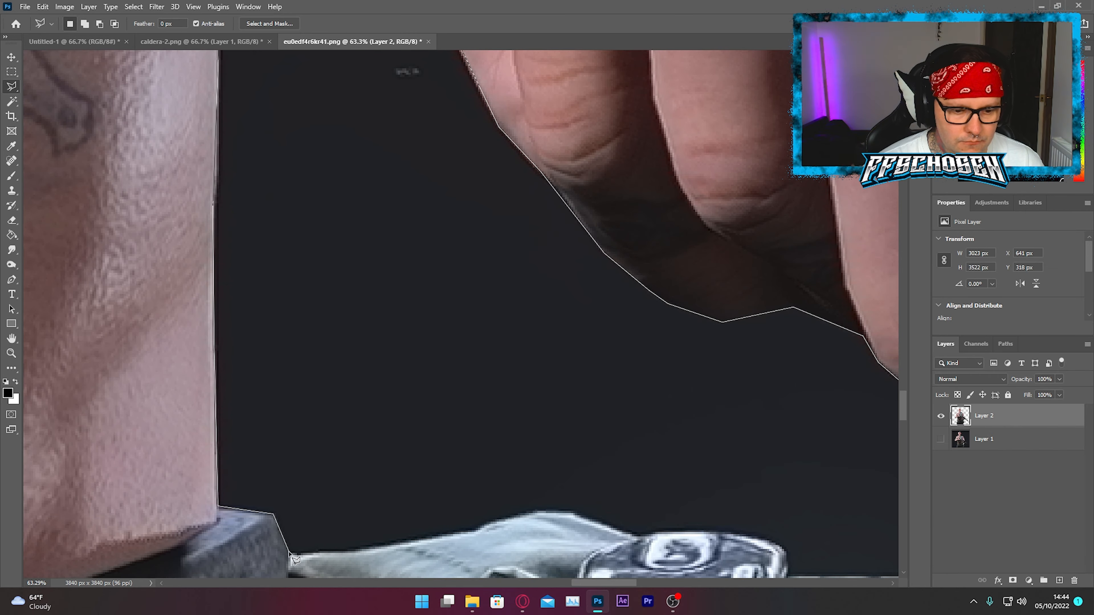
click(357, 551)
click(473, 530)
click(495, 521)
click(538, 510)
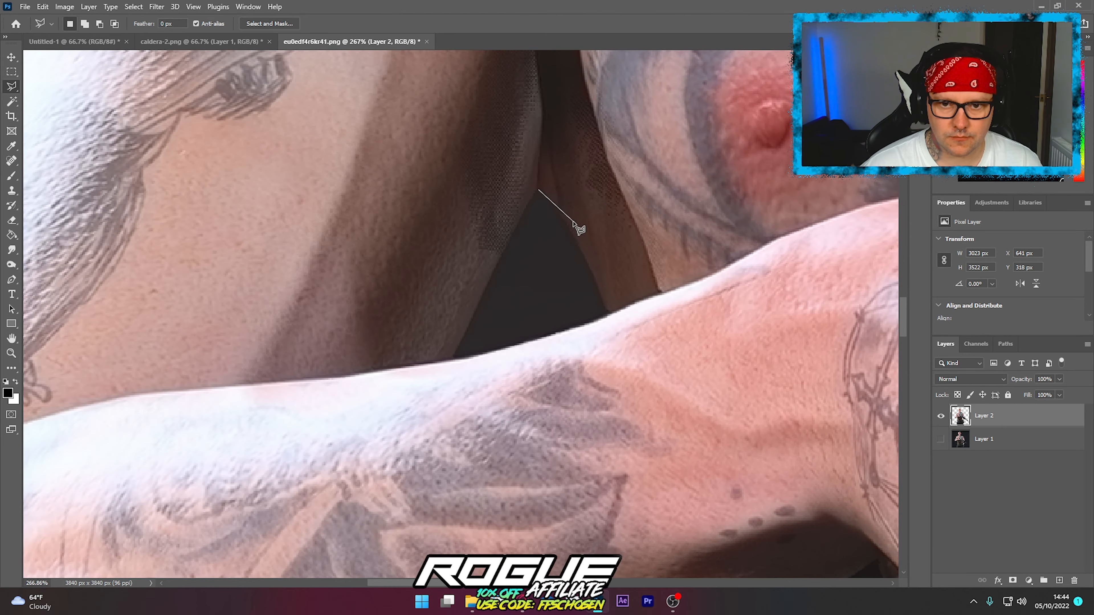
Outline the small triangular dark gap between the upper arm, chest and forearm using the Polygonal Lasso.
click(536, 192)
click(607, 314)
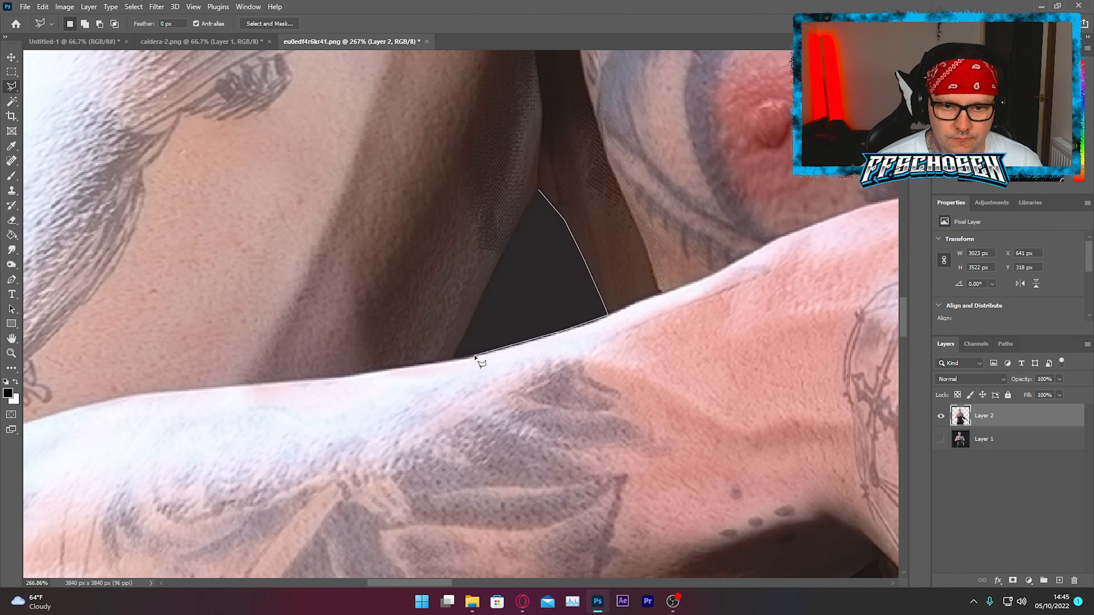
click(447, 360)
click(470, 328)
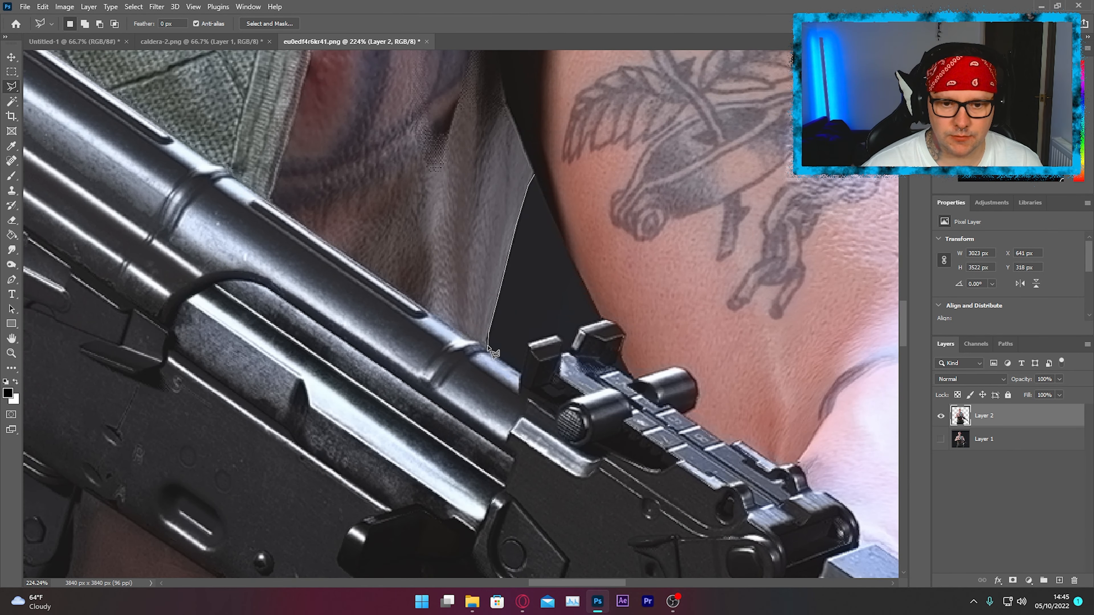
Finish outlining the dark gap along the rifle's rear sight and inner arm, and delete that leftover background from the soldier layer.
click(488, 346)
click(520, 371)
click(526, 344)
click(560, 337)
click(562, 351)
click(581, 330)
click(603, 320)
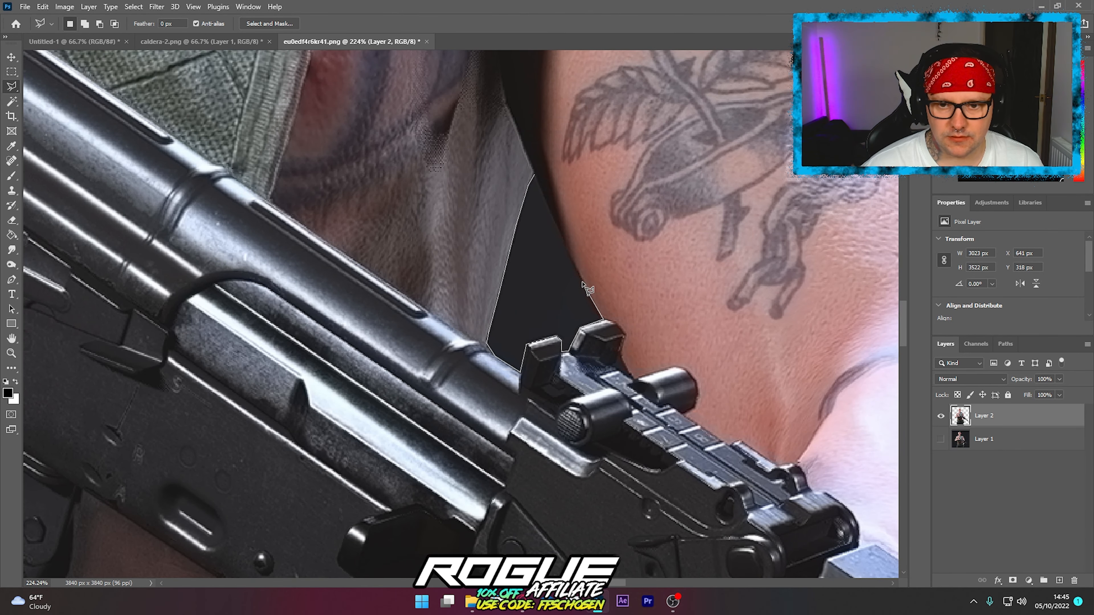
click(535, 176)
key(Delete)
key(ctrl+d)
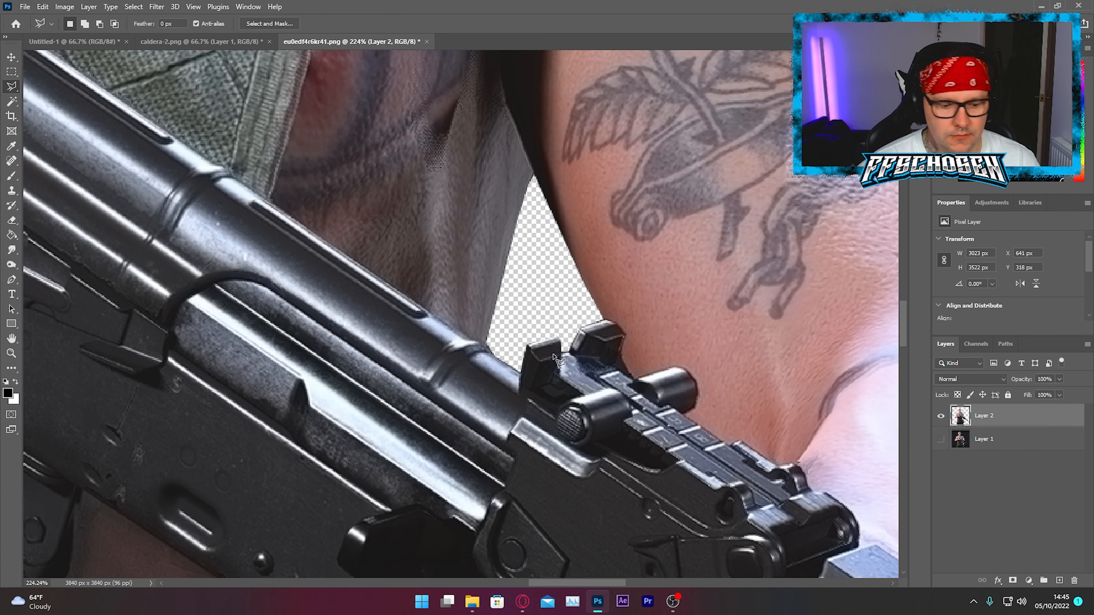
scroll(552, 356, down, 10)
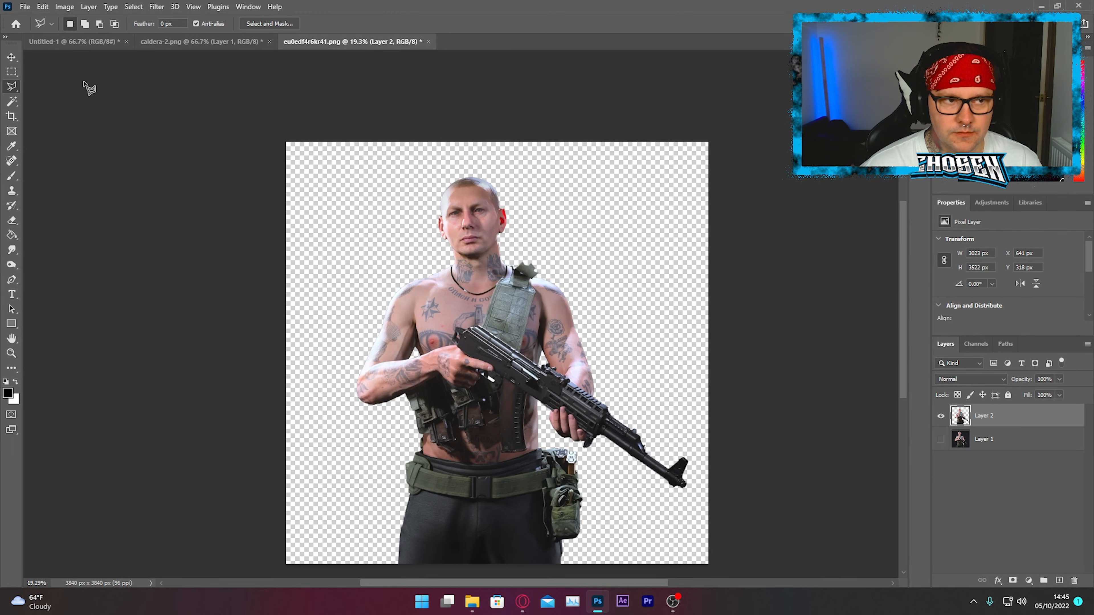
Move the soldier cutout into the Untitled-1 document with the Move tool, above the beach background.
key(v)
mouse_move(486, 264)
mouse_down()
mouse_move(110, 43)
mouse_move(491, 336)
mouse_up()
scroll(445, 332, down, 4)
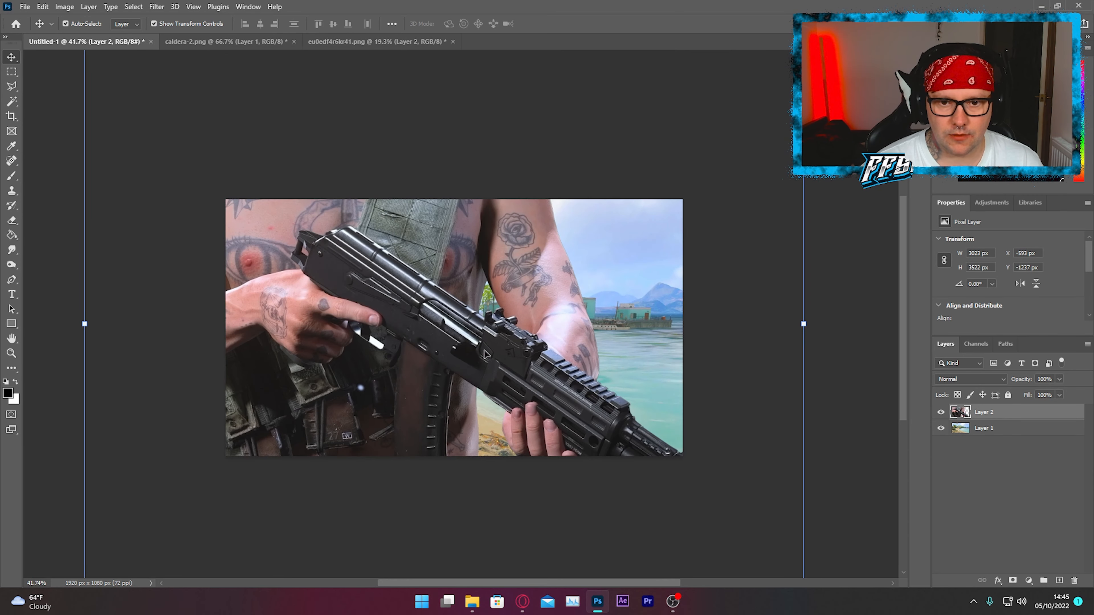
Scale the soldier down to about 601 x 700 px and place him over the beach near the palm trees.
drag(694, 149, 471, 403)
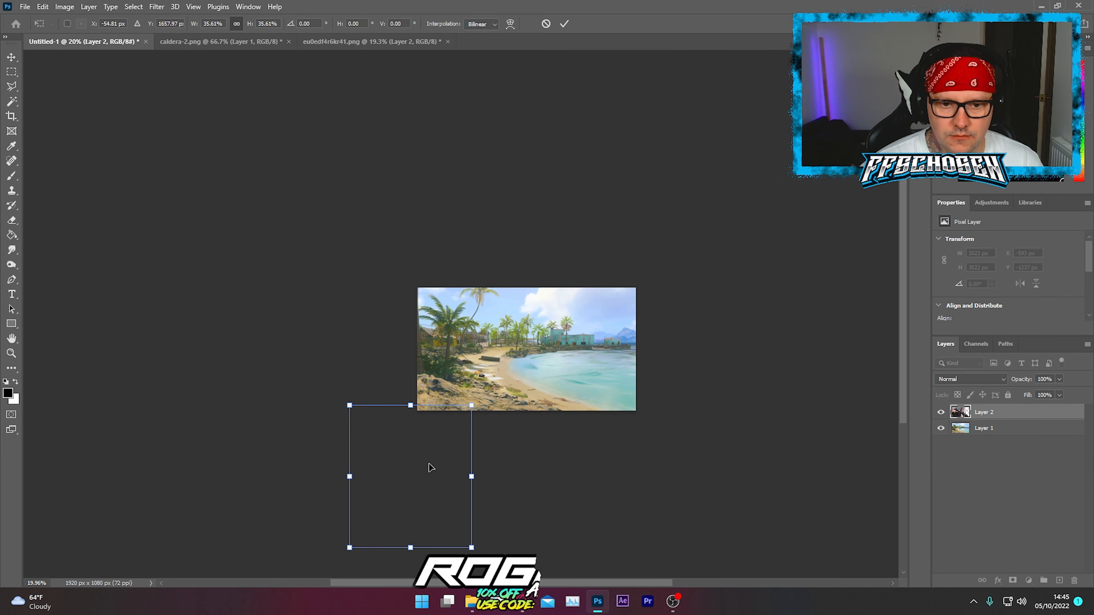
drag(430, 464, 509, 334)
drag(550, 278, 524, 309)
scroll(509, 434, up, 7)
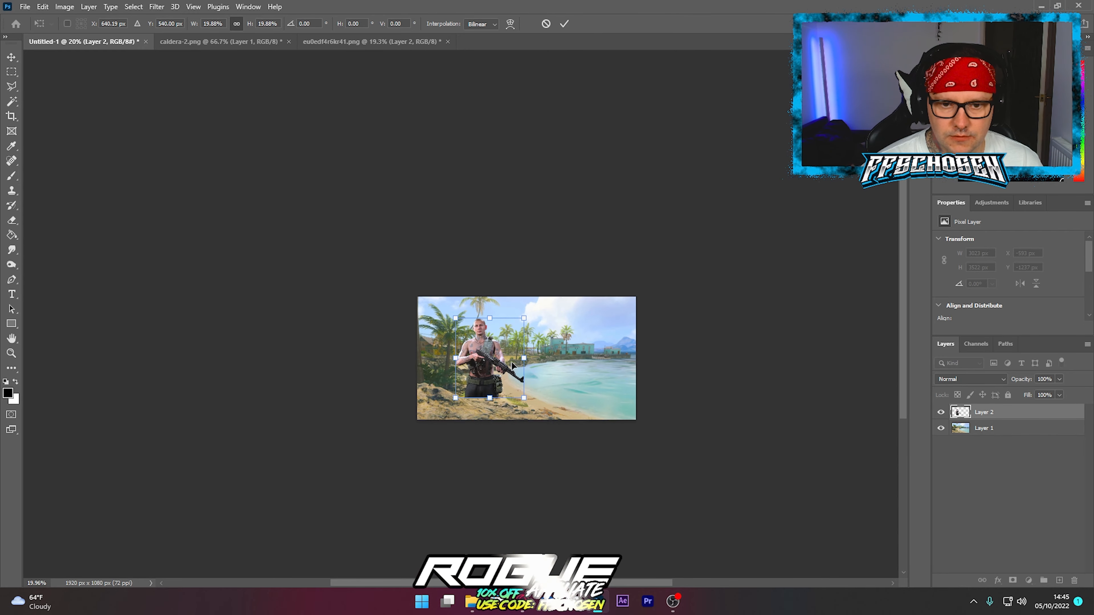
scroll(509, 434, down, 4)
scroll(509, 435, up, 5)
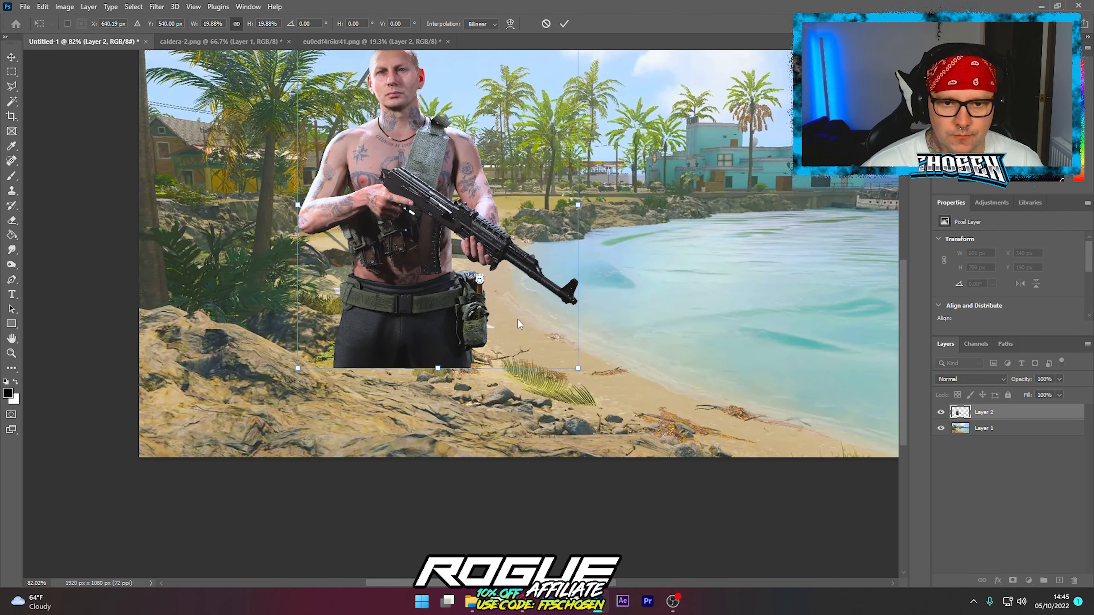
key(Return)
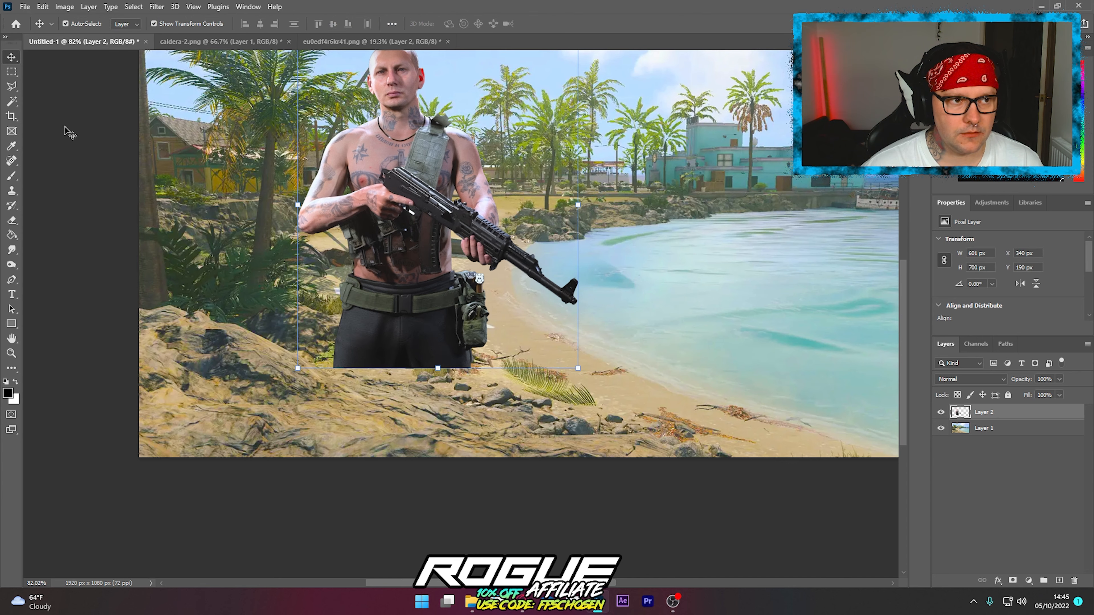
Enlarge the soldier to about 1017 x 1185 px and place him at the canvas's left edge, cropped around the belt.
scroll(301, 249, up, 2)
drag(577, 96, 711, 22)
drag(426, 203, 409, 334)
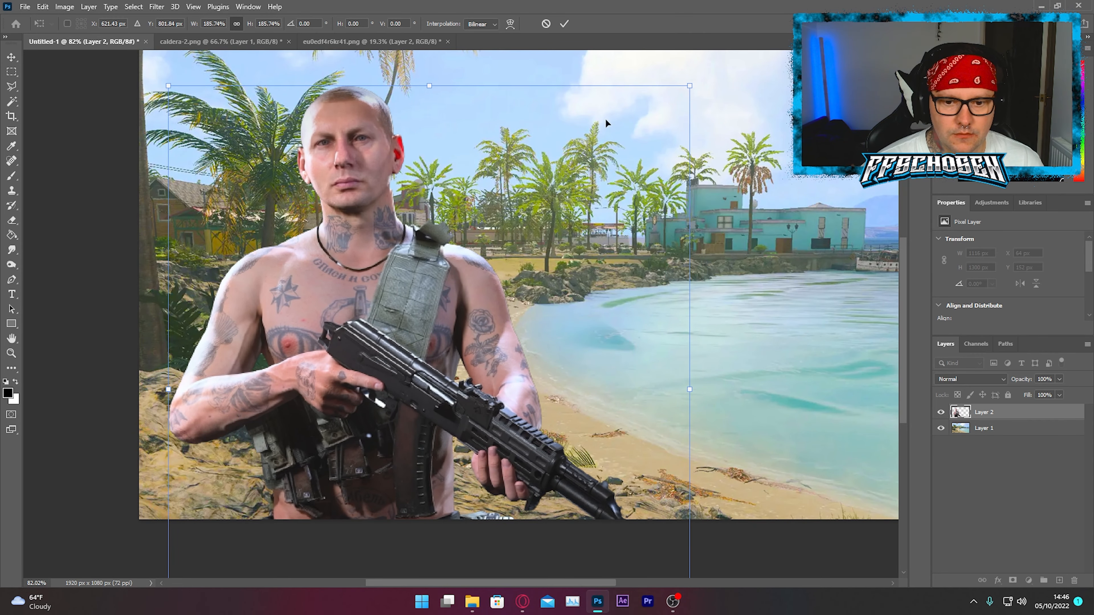
drag(689, 85, 643, 139)
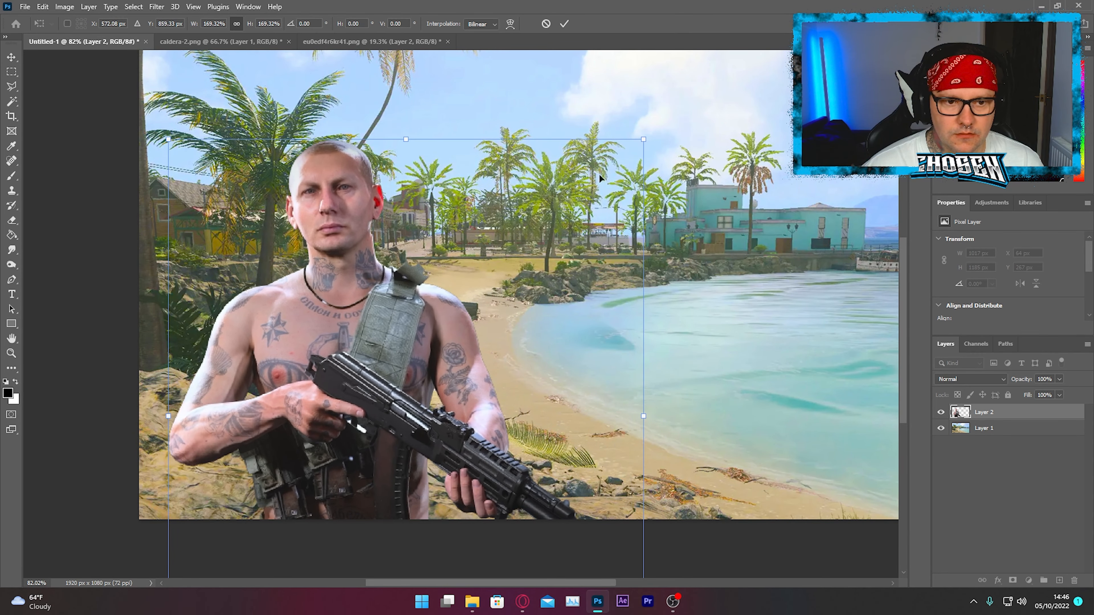
drag(392, 320, 348, 269)
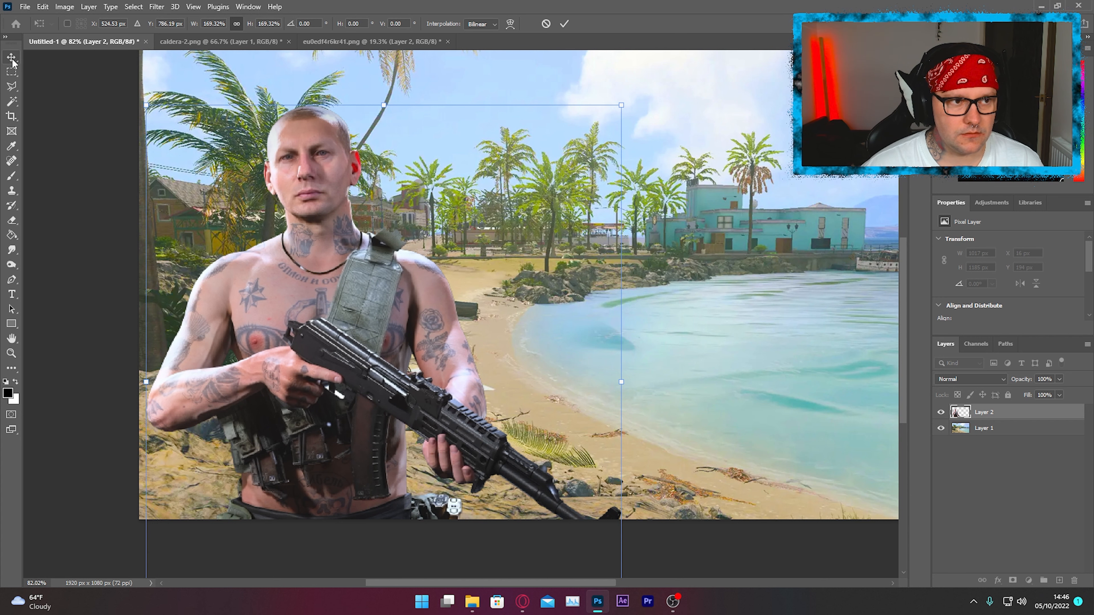
key(Return)
click(69, 156)
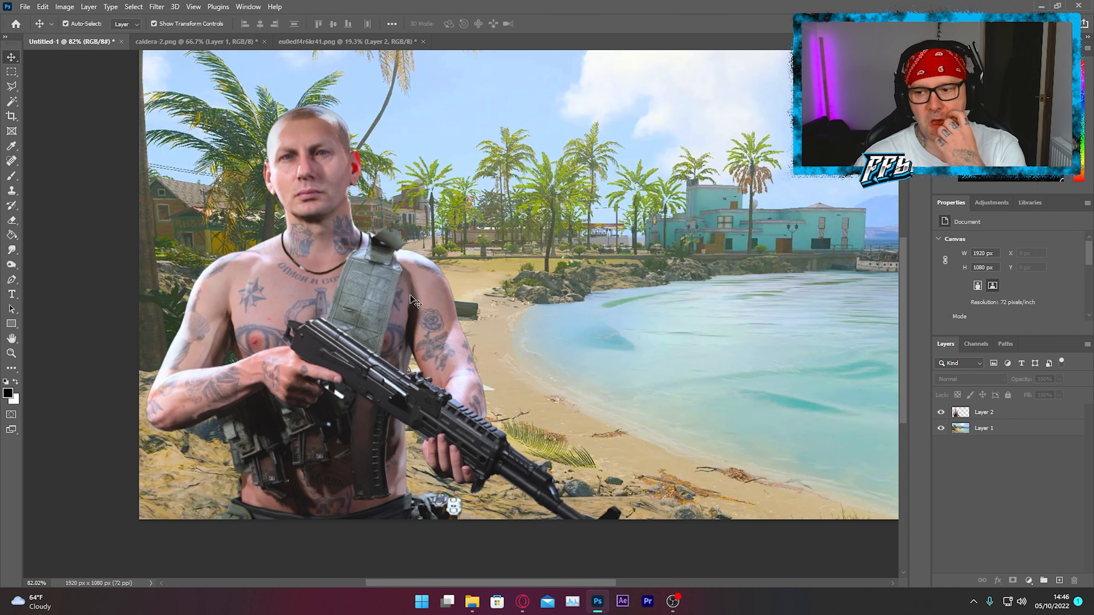
scroll(431, 299, up, 2)
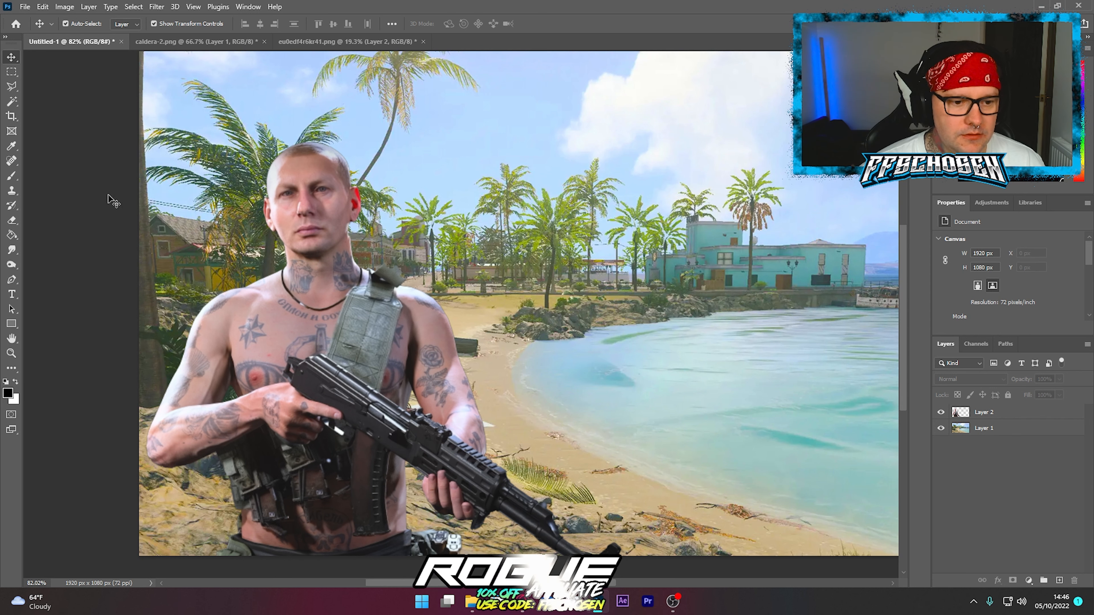
Apply a Radial Blur to the beach layer with amount 14, method Zoom and quality Best.
click(985, 432)
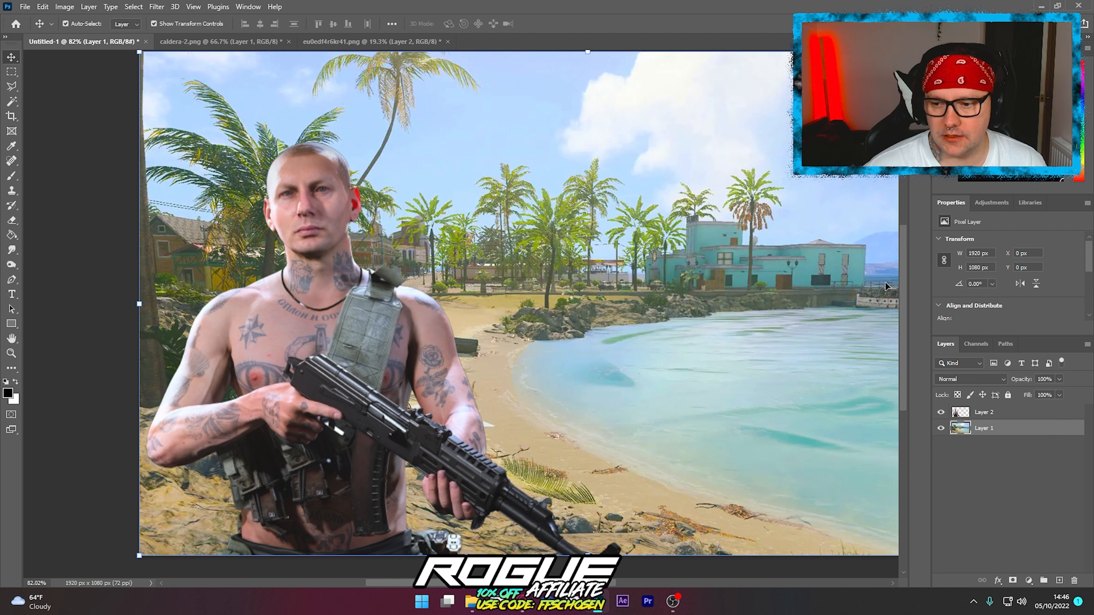
click(156, 7)
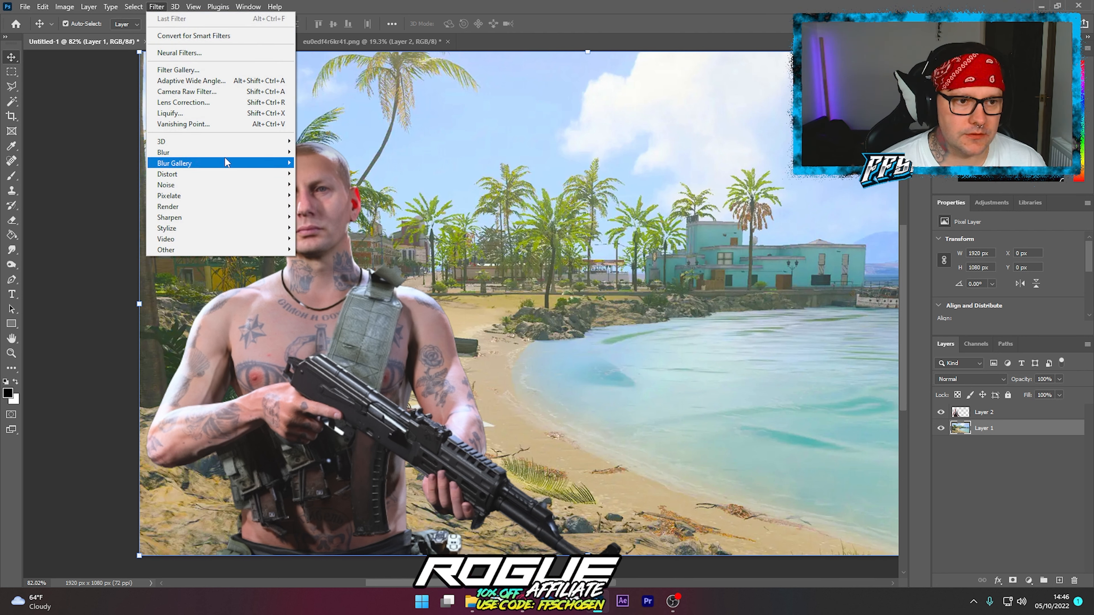
mouse_move(227, 154)
click(319, 228)
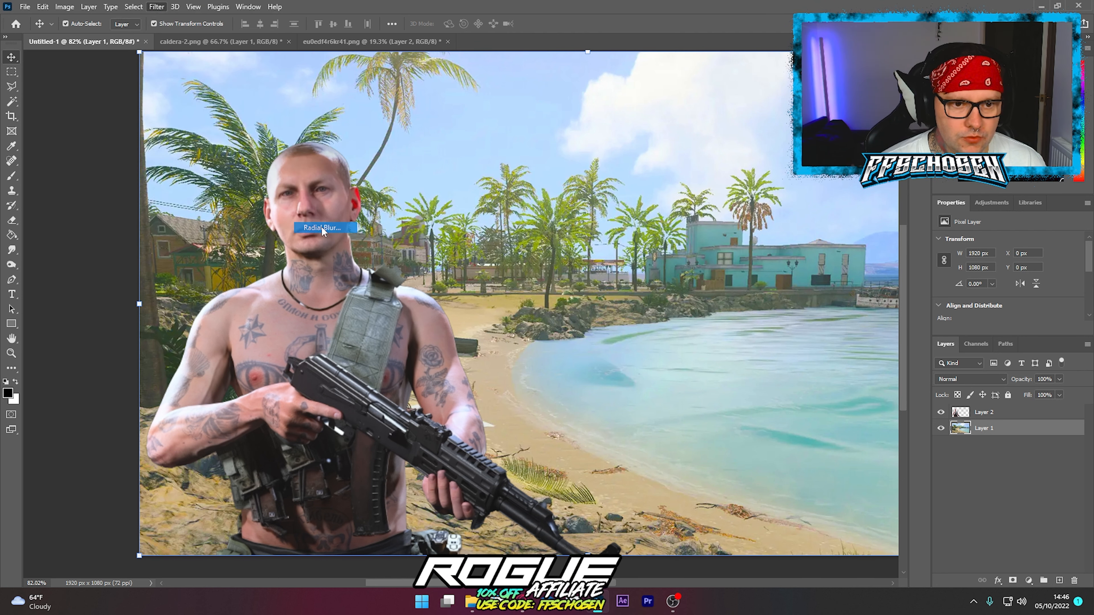
click(495, 230)
click(495, 282)
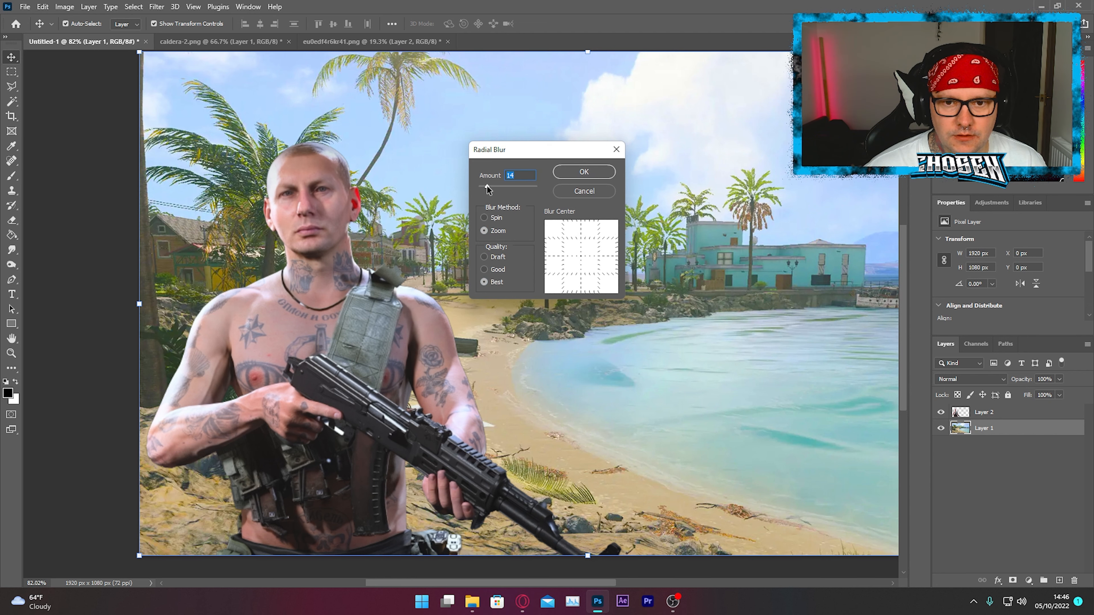
key(Return)
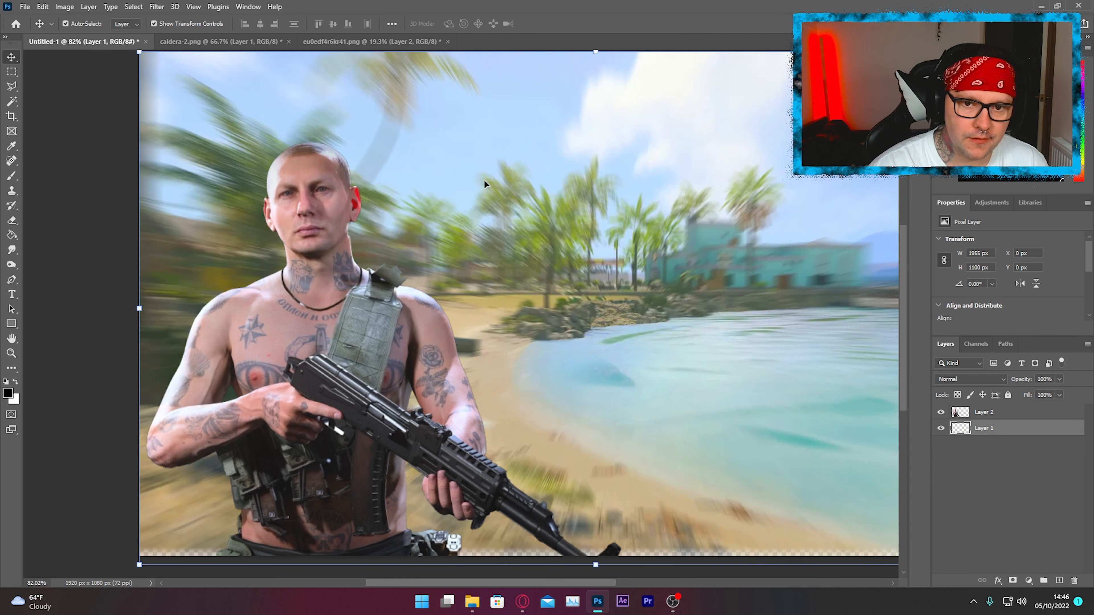
Enlarge the blurred beach layer to about 2108 x 1186 px so it extends past every canvas edge.
scroll(615, 354, down, 3)
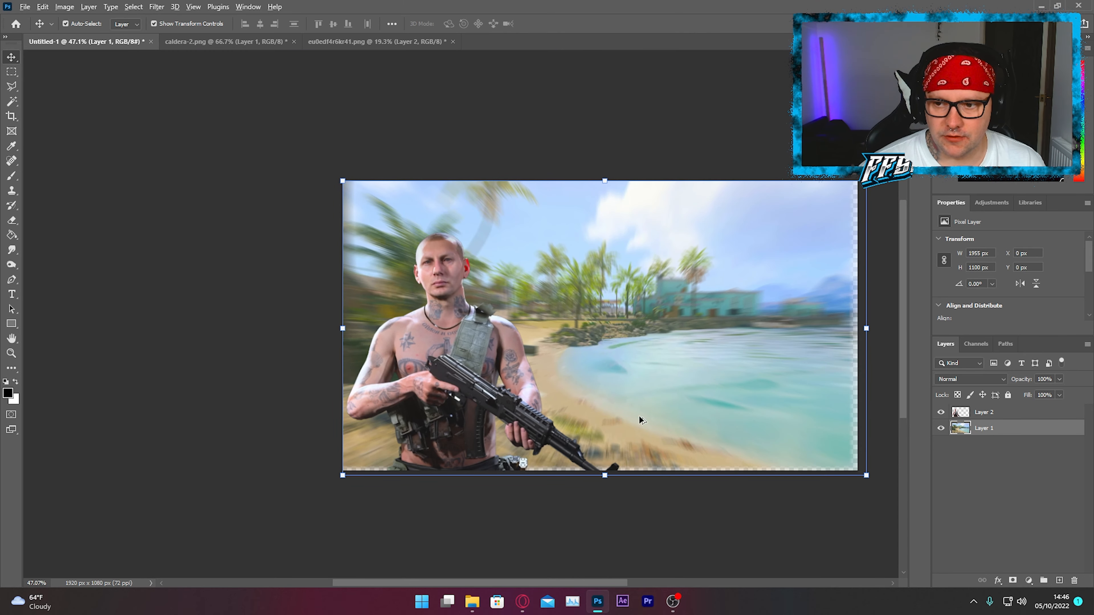
drag(459, 582, 477, 581)
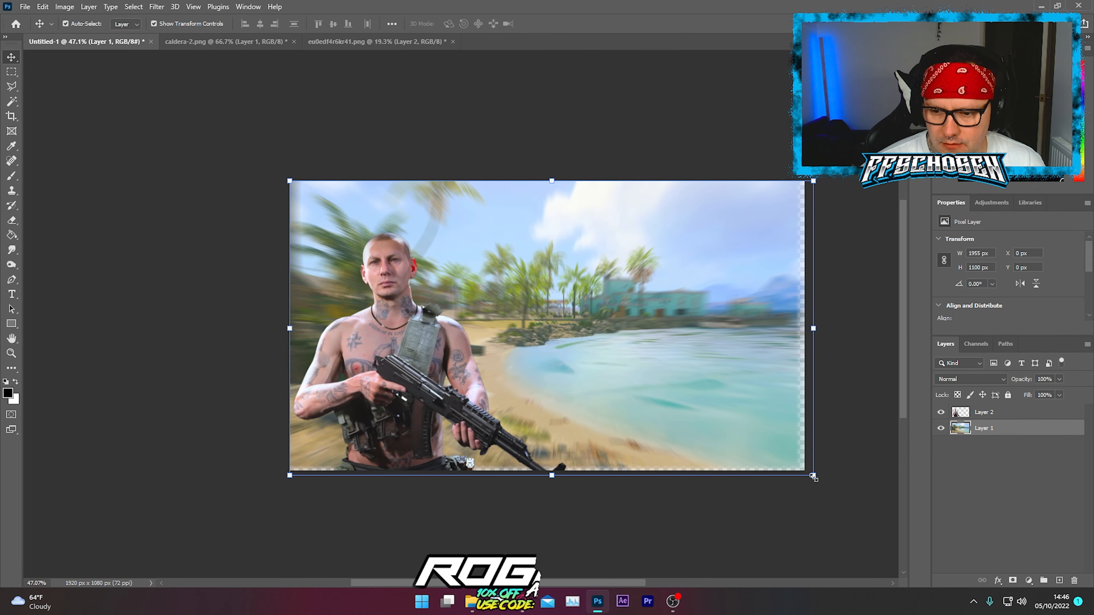
drag(812, 475, 839, 491)
drag(289, 181, 276, 173)
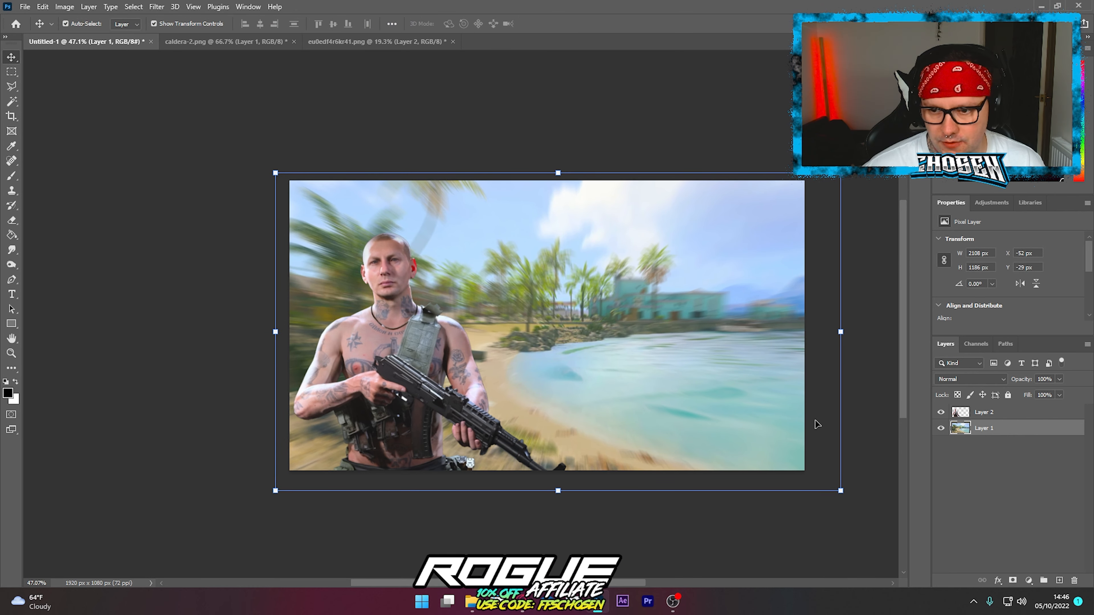
click(188, 324)
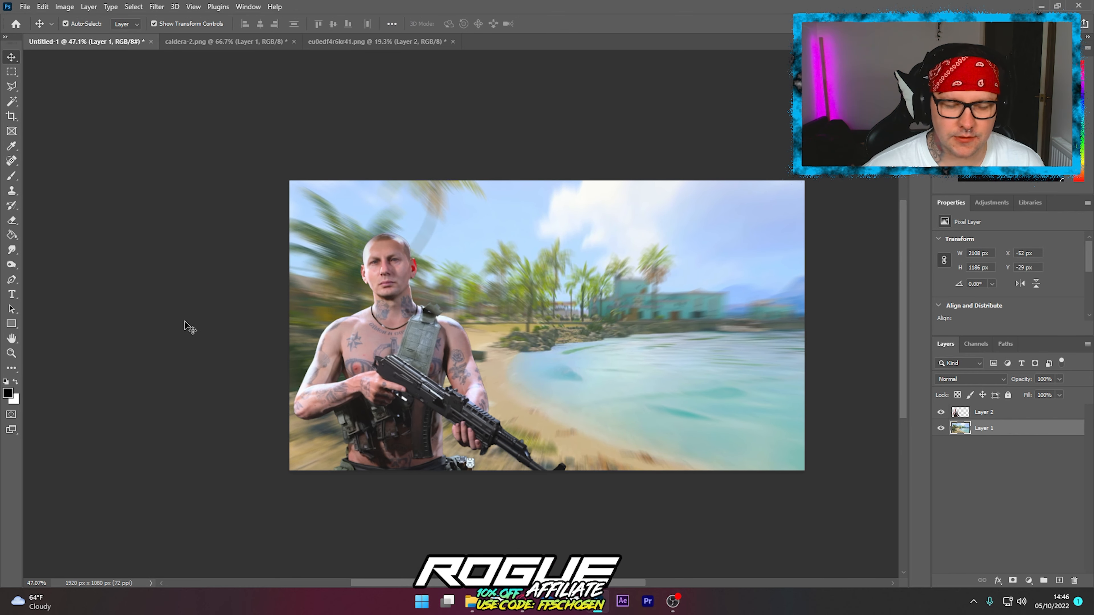
Apply Auto Tone, Auto Contrast and Auto Color to the soldier on Layer 2.
scroll(323, 393, up, 5)
scroll(596, 359, down, 1)
scroll(595, 358, up, 2)
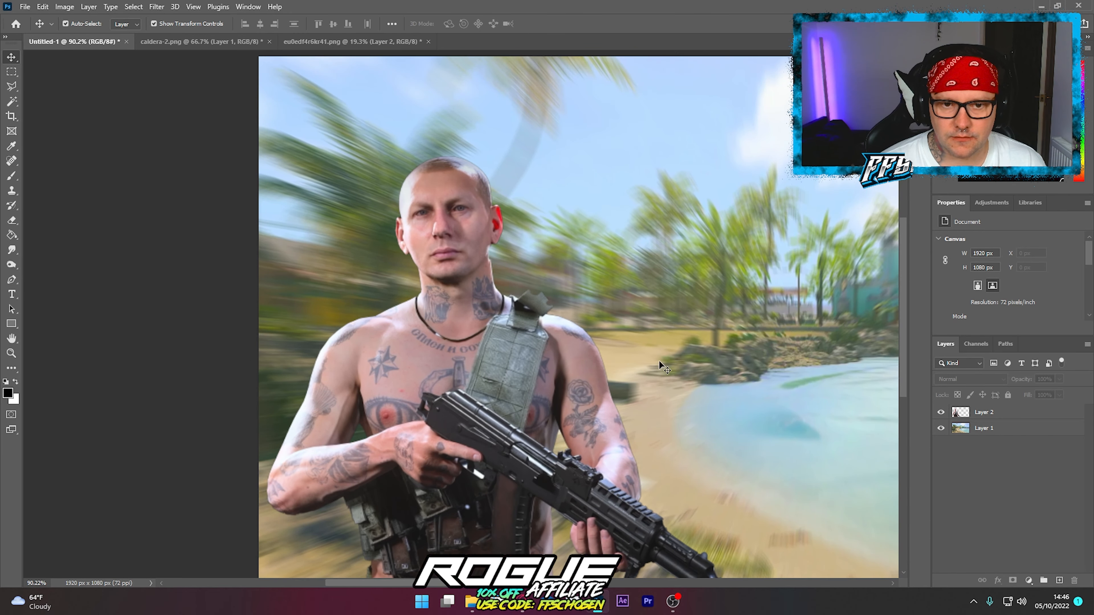
click(971, 412)
click(64, 6)
click(83, 56)
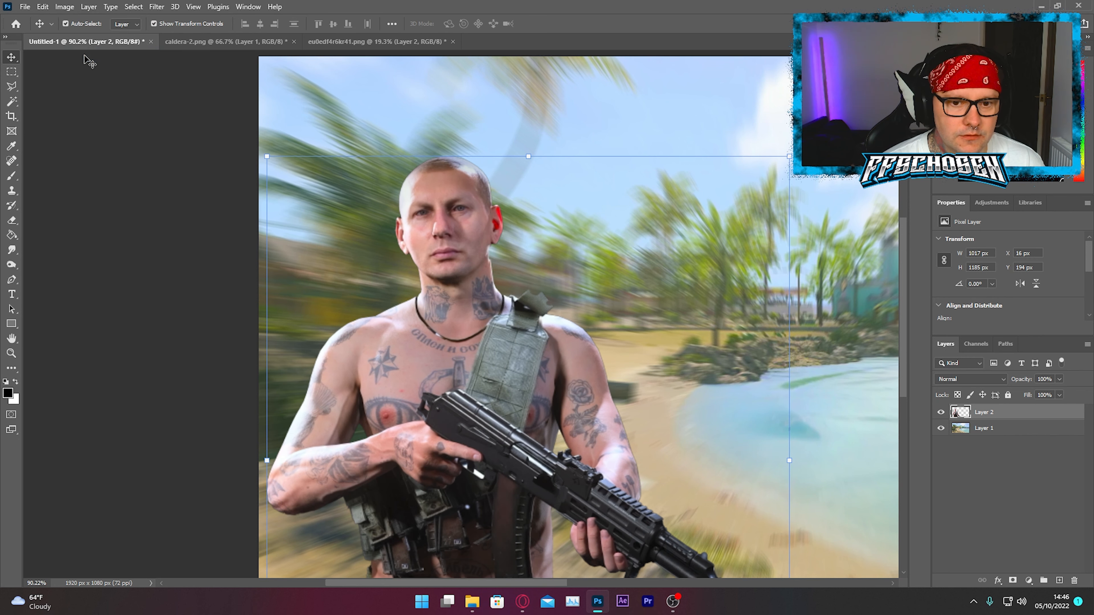
click(65, 7)
click(82, 63)
click(65, 7)
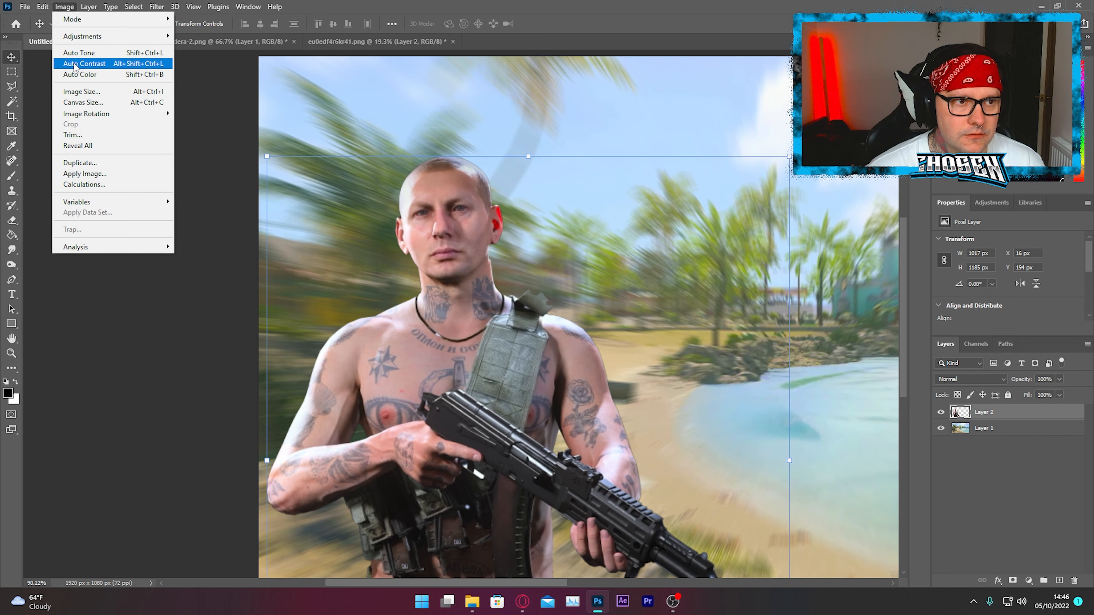
click(75, 65)
scroll(148, 185, down, 2)
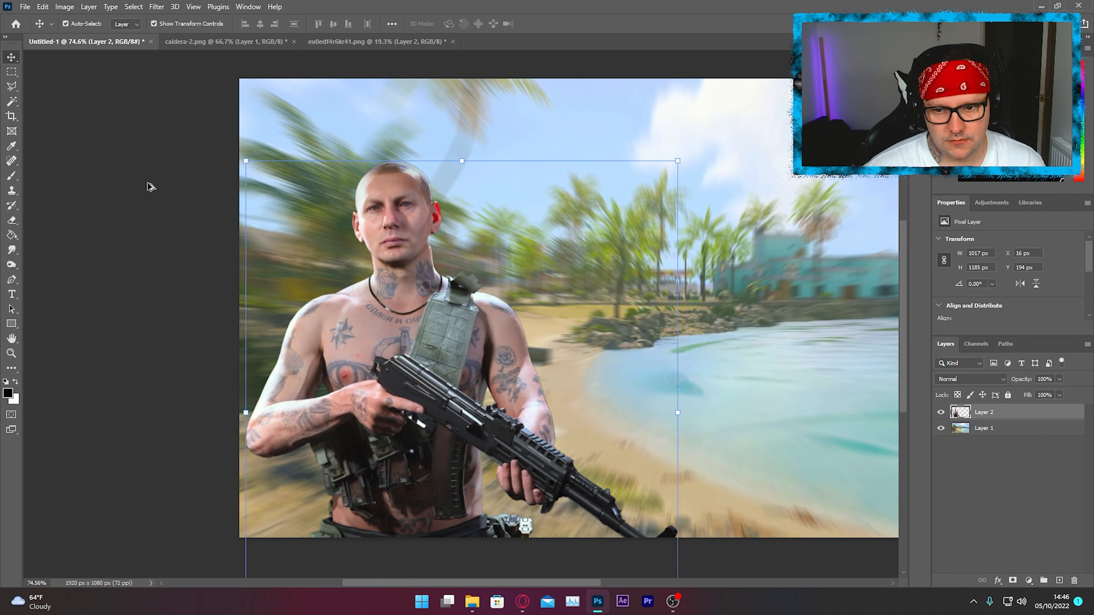
scroll(151, 186, up, 1)
Open the portrait photo 20221005_122428[795].png from the Taking on warzone 1.0 folder.
click(26, 7)
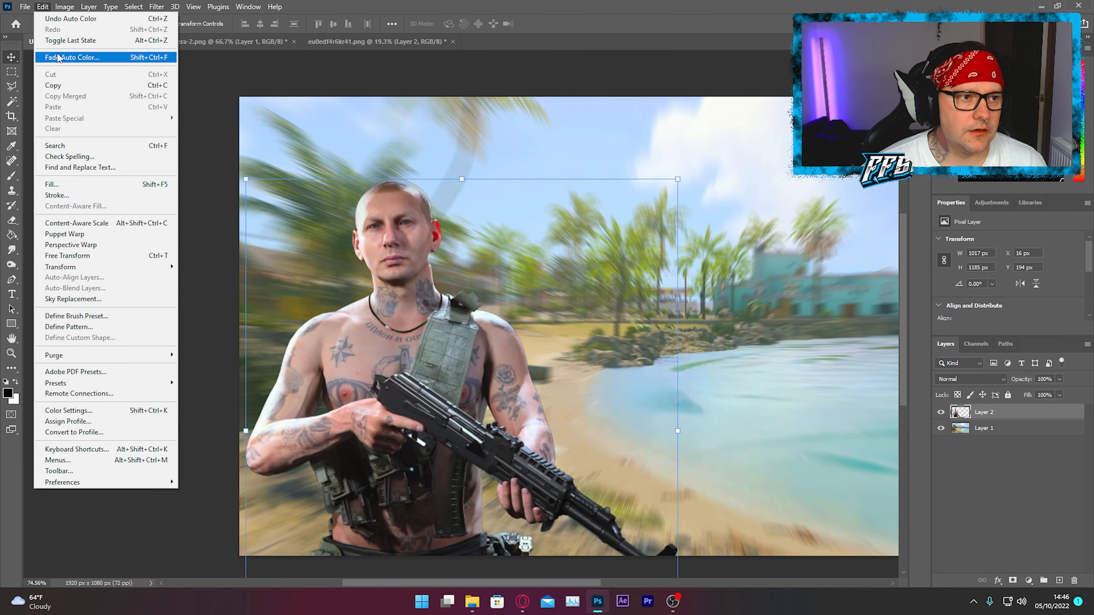
click(39, 26)
click(194, 101)
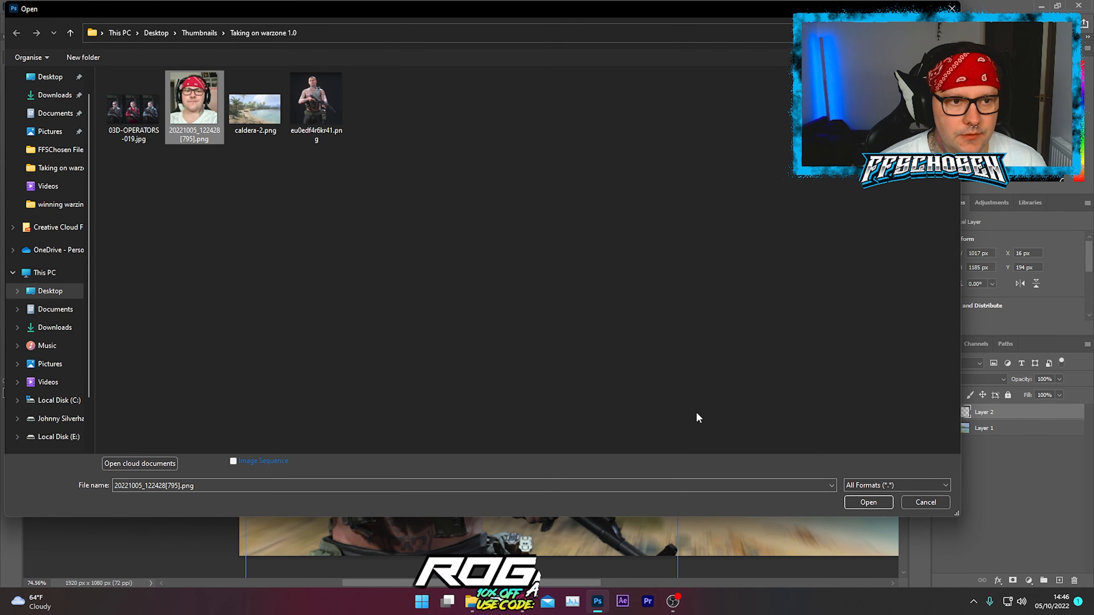
click(868, 502)
scroll(558, 337, down, 3)
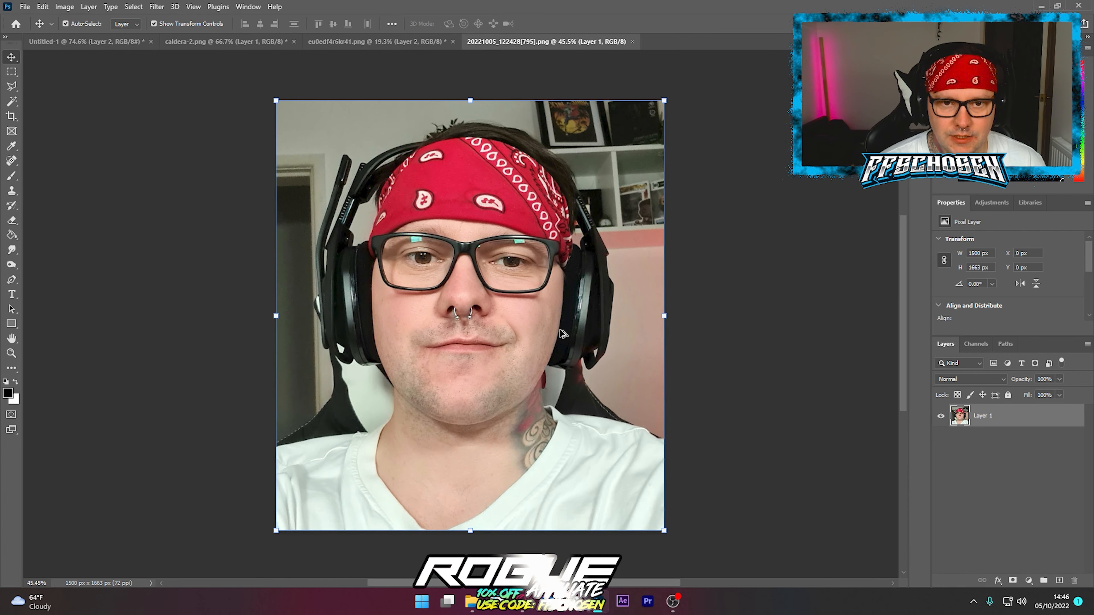
Try to select the man in the portrait with Select Subject, and discard the selection in favour of the Polygonal Lasso.
click(142, 7)
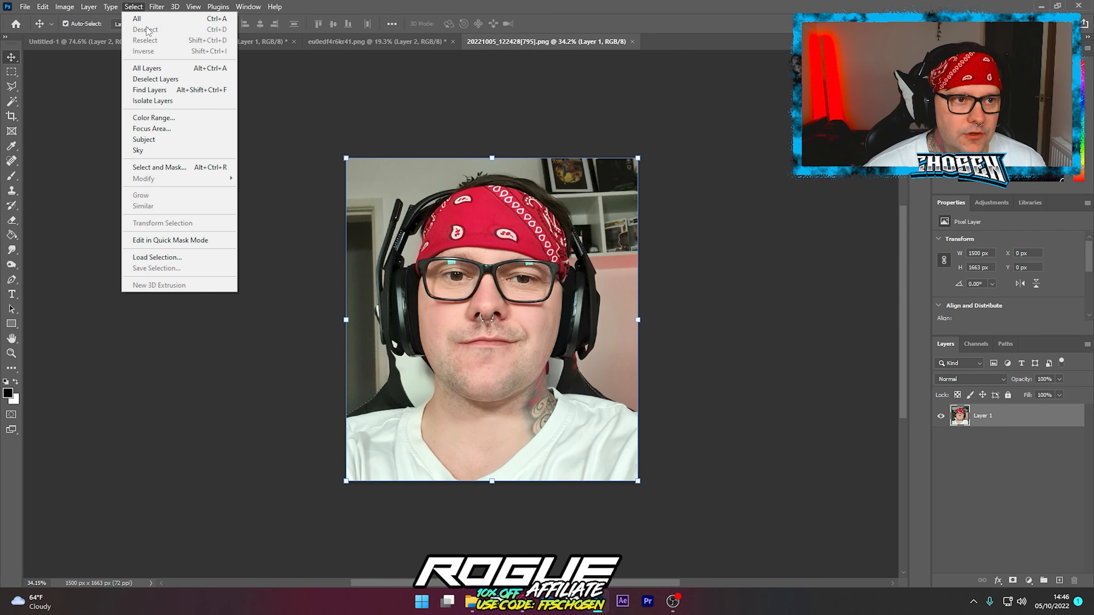
click(161, 141)
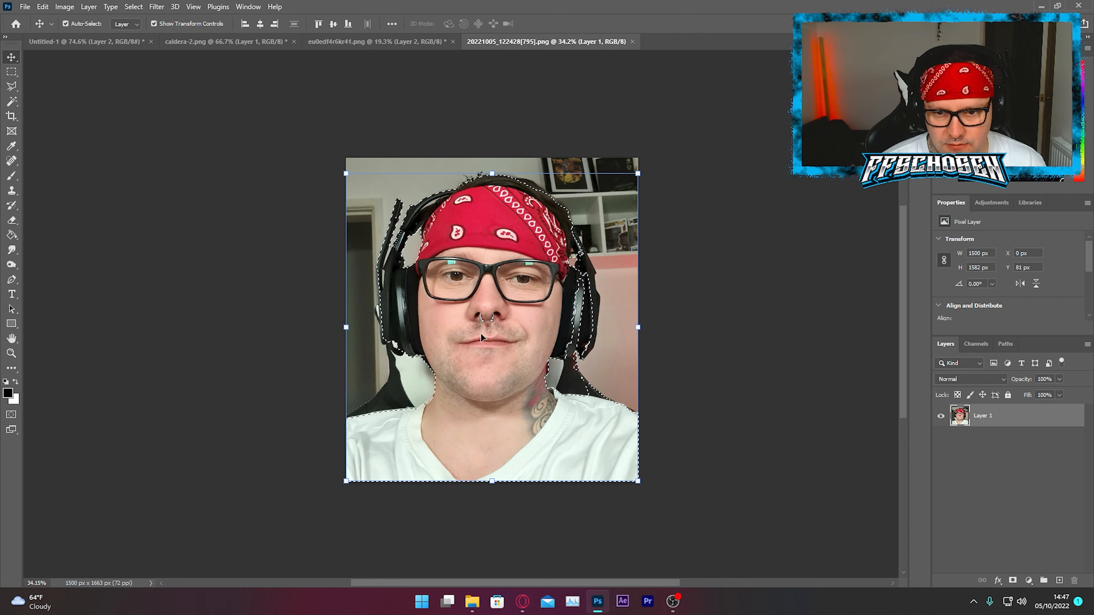
key(l)
key(ctrl+d)
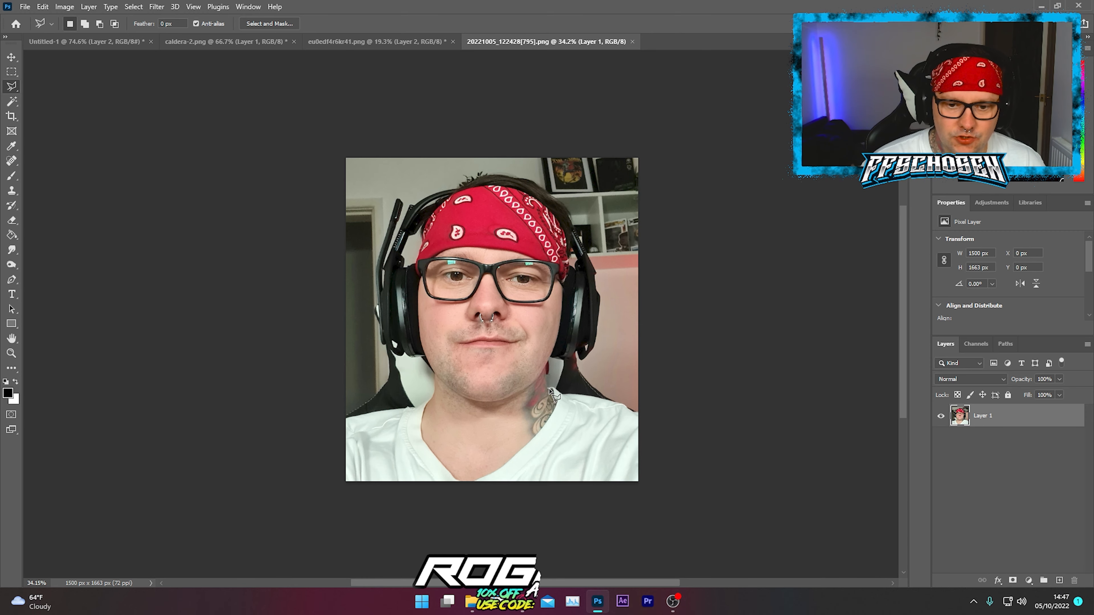
Begin a Polygonal Lasso outline at the jaw, following the neck and shirt collar and crossing the lower chest.
scroll(436, 429, up, 8)
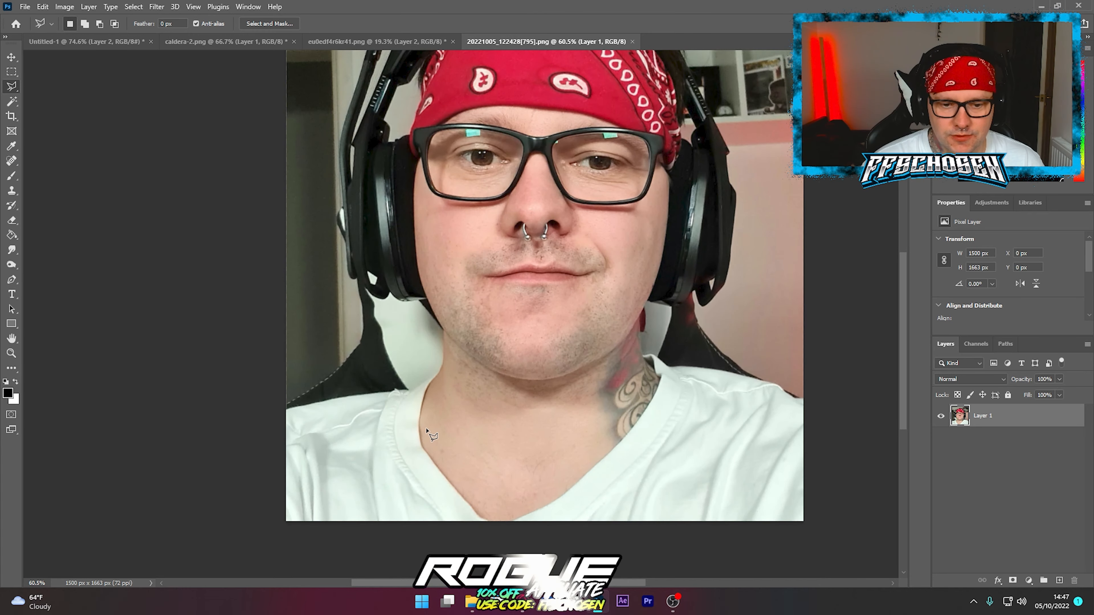
scroll(481, 417, down, 1)
scroll(464, 245, up, 2)
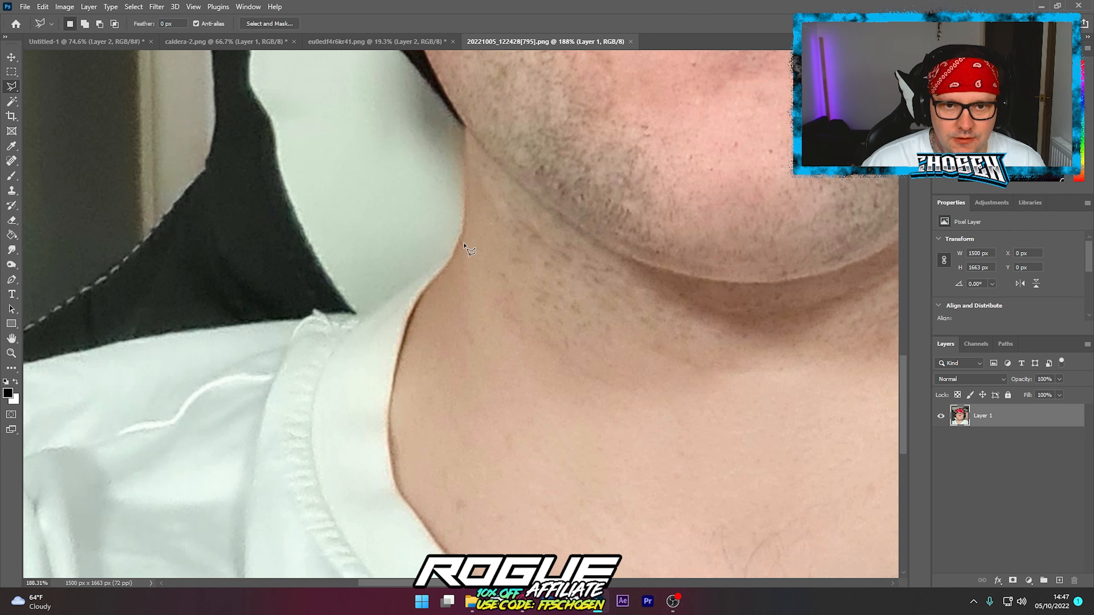
scroll(464, 245, up, 1)
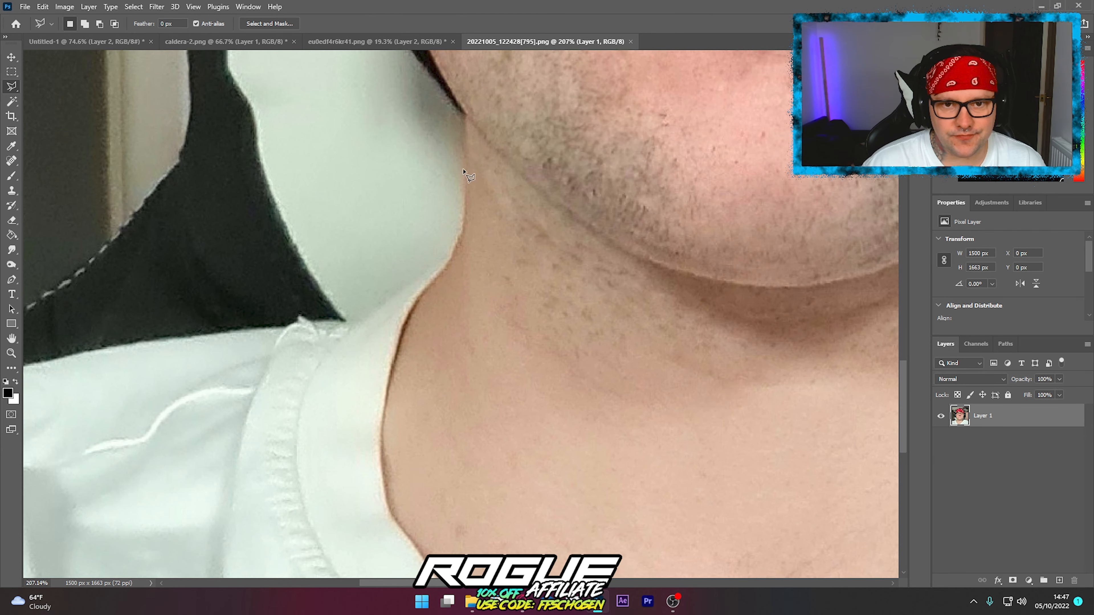
click(465, 116)
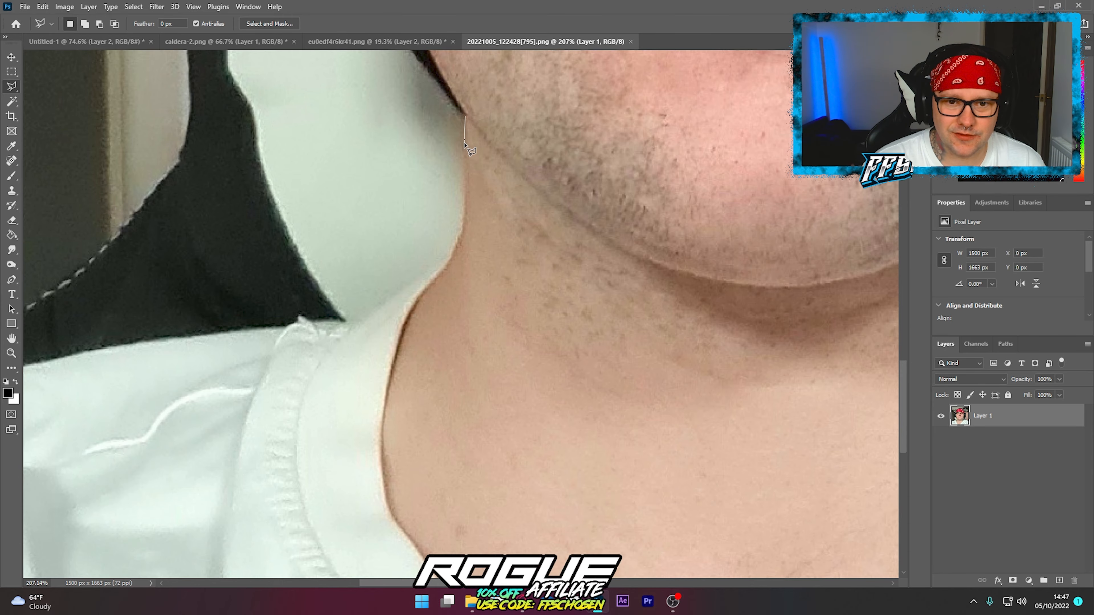
click(446, 267)
click(424, 290)
click(381, 452)
drag(645, 474, 220, 224)
click(472, 384)
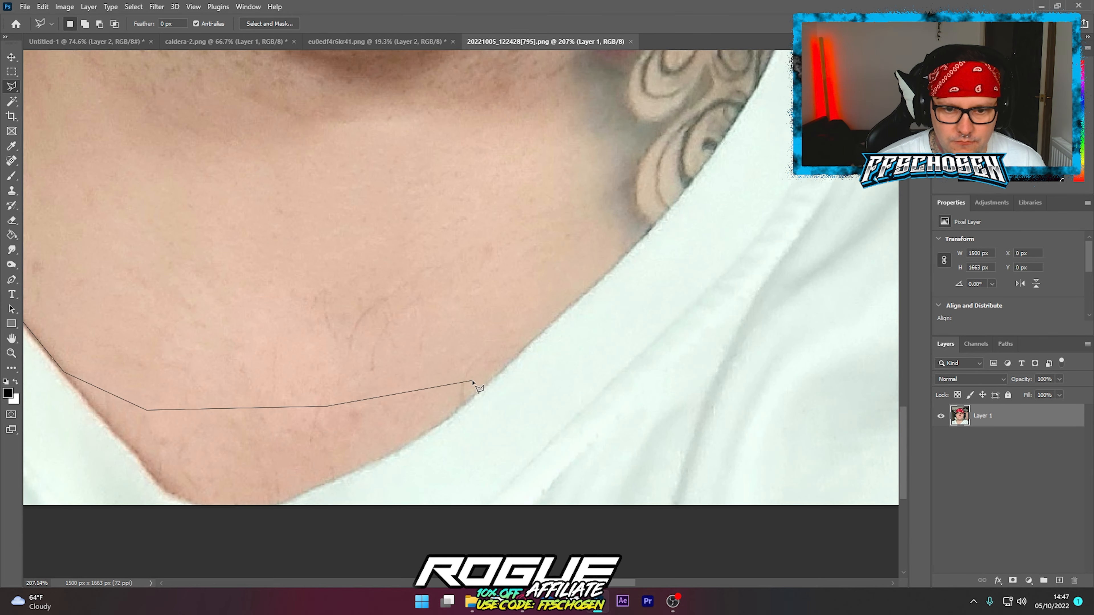
Continue the lasso outline up the collar and tattooed side of the neck to the underside of the headset's ear cup.
click(629, 270)
drag(689, 194, 597, 489)
click(614, 468)
click(634, 265)
click(626, 240)
click(619, 181)
click(616, 110)
click(642, 62)
drag(642, 61, 162, 189)
click(175, 195)
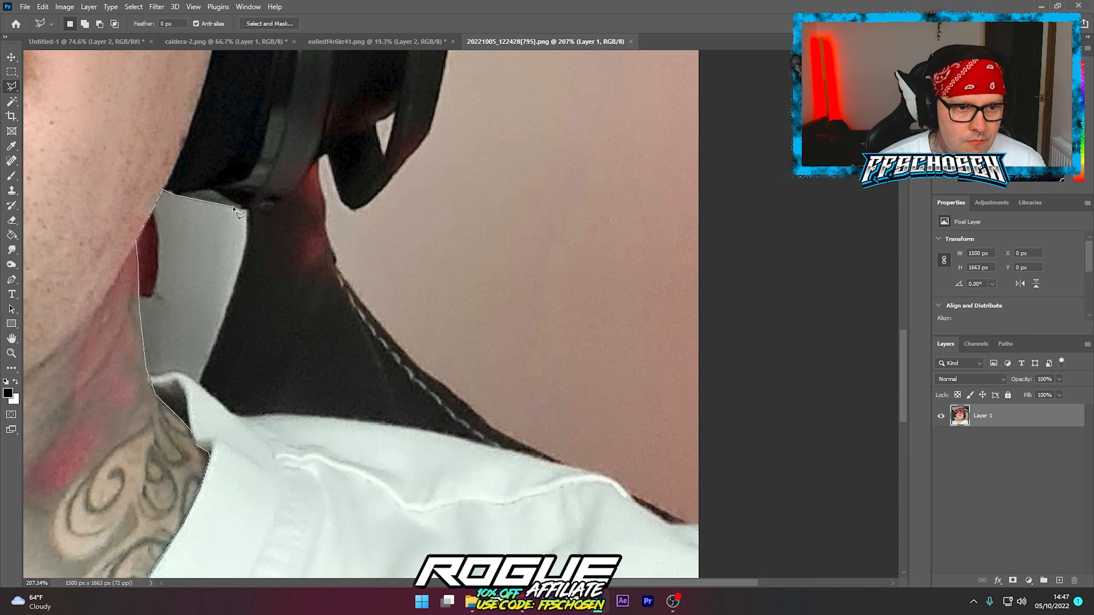
Trace the lasso outline around the ear cup above the neck tattoo and up the headband to the hair.
click(414, 153)
scroll(431, 129, up, 3)
click(450, 200)
scroll(450, 198, up, 3)
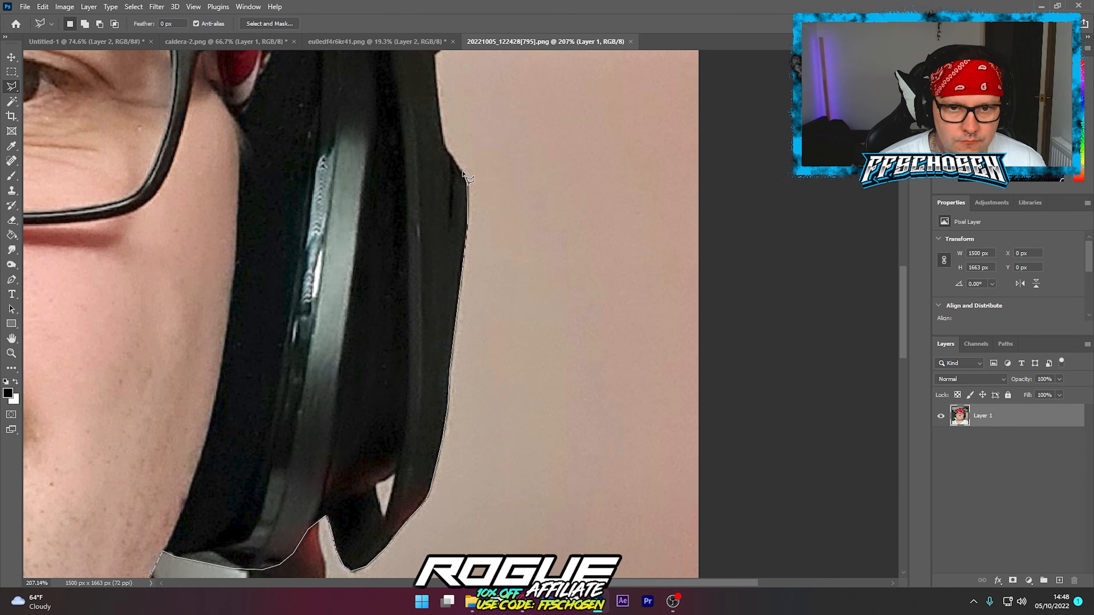
click(463, 172)
scroll(444, 110, up, 3)
click(444, 229)
scroll(431, 194, up, 5)
click(306, 255)
click(291, 196)
drag(265, 146, 570, 322)
Carry the lasso outline over the hair and headband and down the opposite arm to the microphone boom.
click(365, 163)
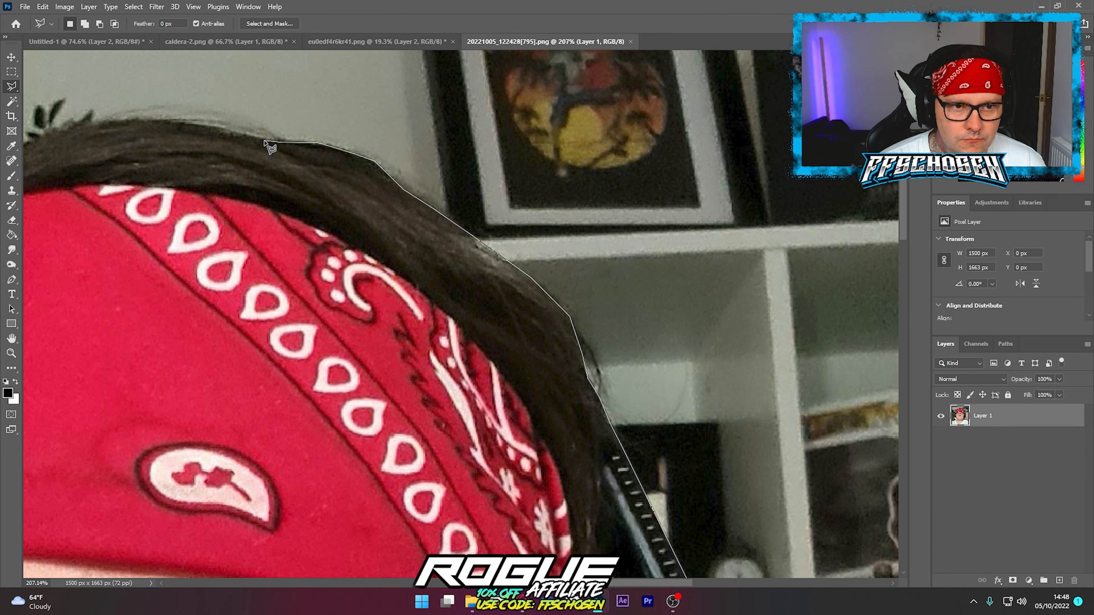
click(268, 143)
drag(129, 123, 435, 125)
click(311, 163)
drag(222, 202, 468, 205)
click(276, 260)
click(211, 306)
drag(86, 543, 372, 264)
click(309, 411)
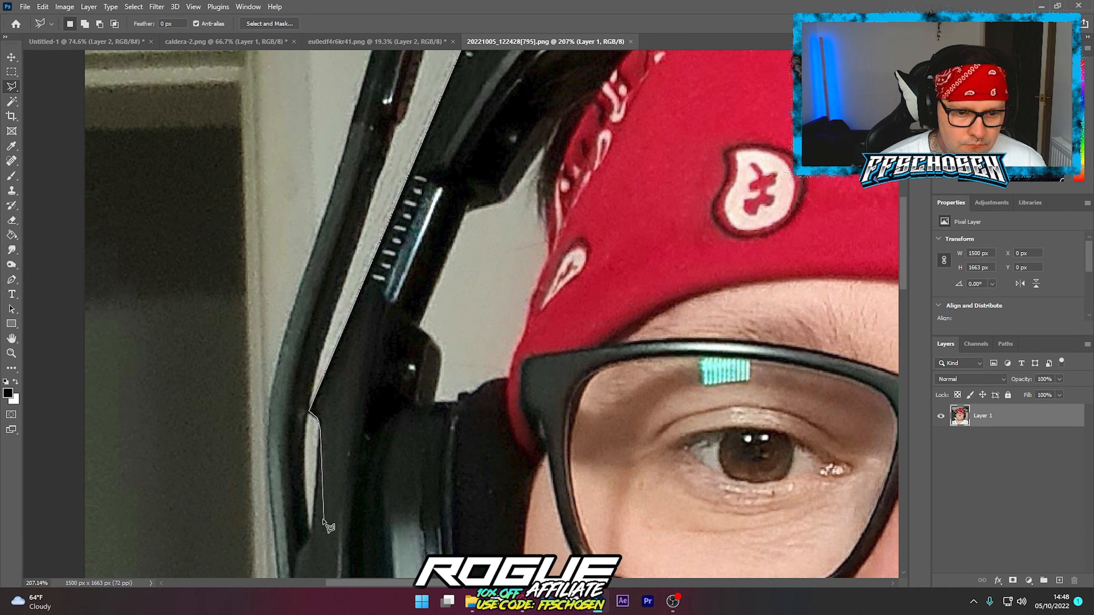
Trace the lasso outline around the inner edge, tip and outer edge of the headset's raised microphone.
click(307, 535)
click(305, 465)
click(351, 266)
drag(454, 70, 455, 190)
click(396, 249)
click(430, 140)
click(396, 104)
click(361, 206)
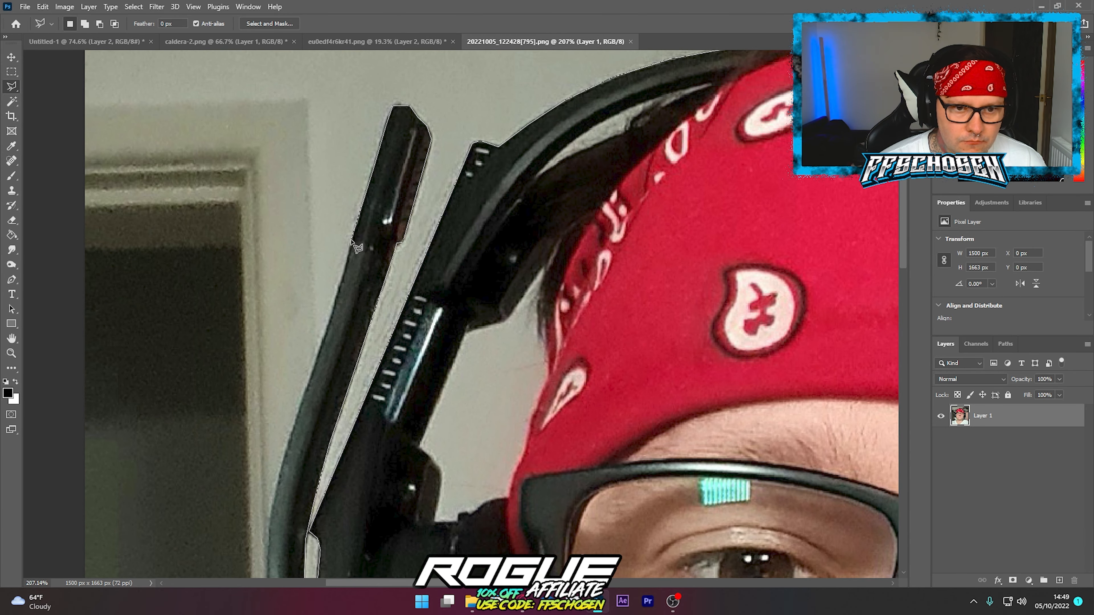
click(297, 422)
Trace the lasso outline around the microphone-side ear cup and close it at the jaw.
scroll(297, 422, down, 5)
scroll(276, 345, down, 8)
click(297, 352)
click(307, 370)
click(330, 369)
click(374, 424)
click(420, 441)
click(440, 416)
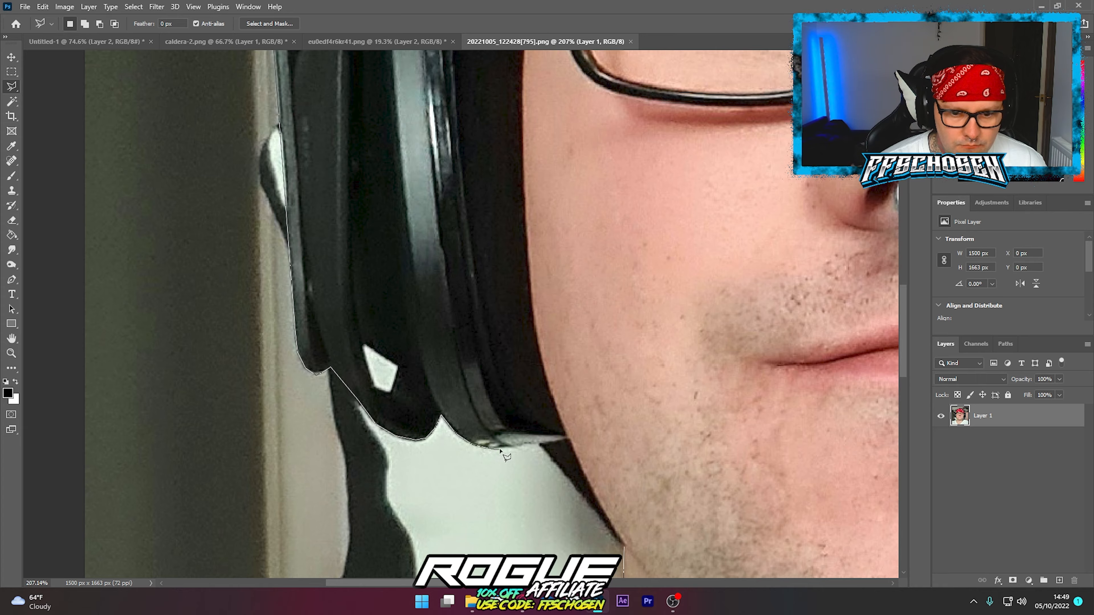
scroll(568, 438, down, 8)
Copy the selected head to a new layer and hide the original portrait on Layer 1.
key(ctrl+j)
click(940, 439)
Select and delete the leftover background showing in the gaps between the headset and the head on Layer 2.
scroll(601, 332, up, 4)
scroll(577, 280, up, 8)
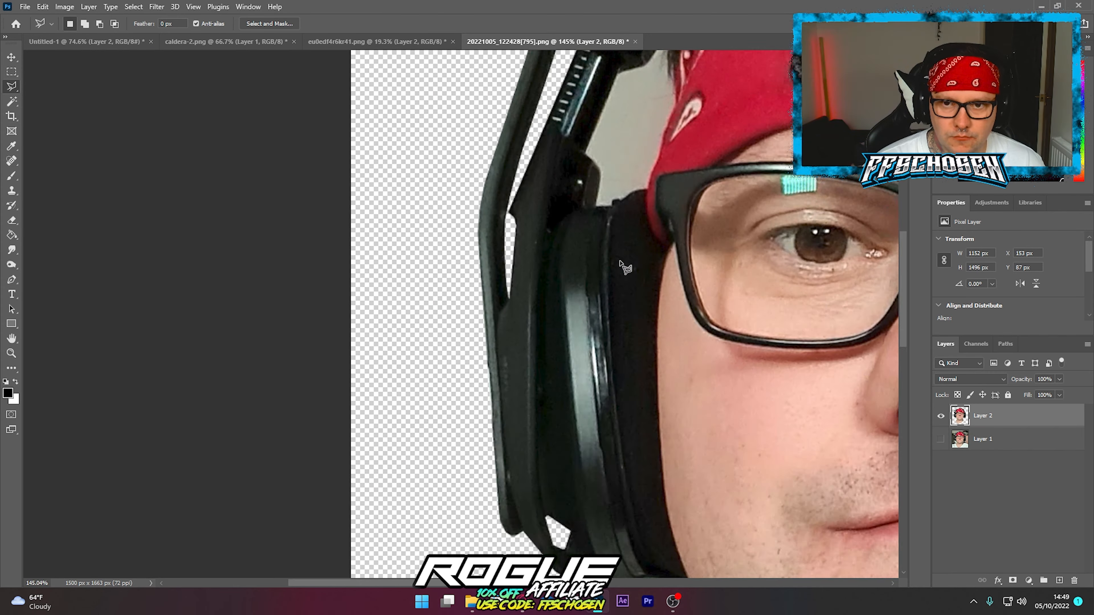
click(655, 304)
click(693, 182)
scroll(709, 125, up, 5)
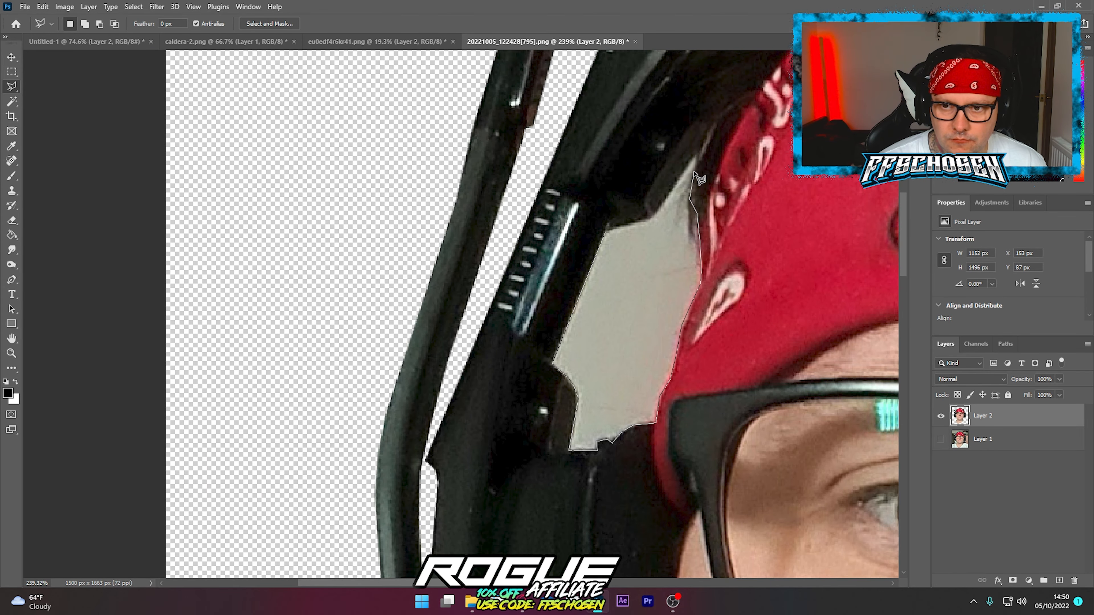
click(713, 127)
click(608, 233)
key(Delete)
scroll(603, 328, up, 5)
click(551, 375)
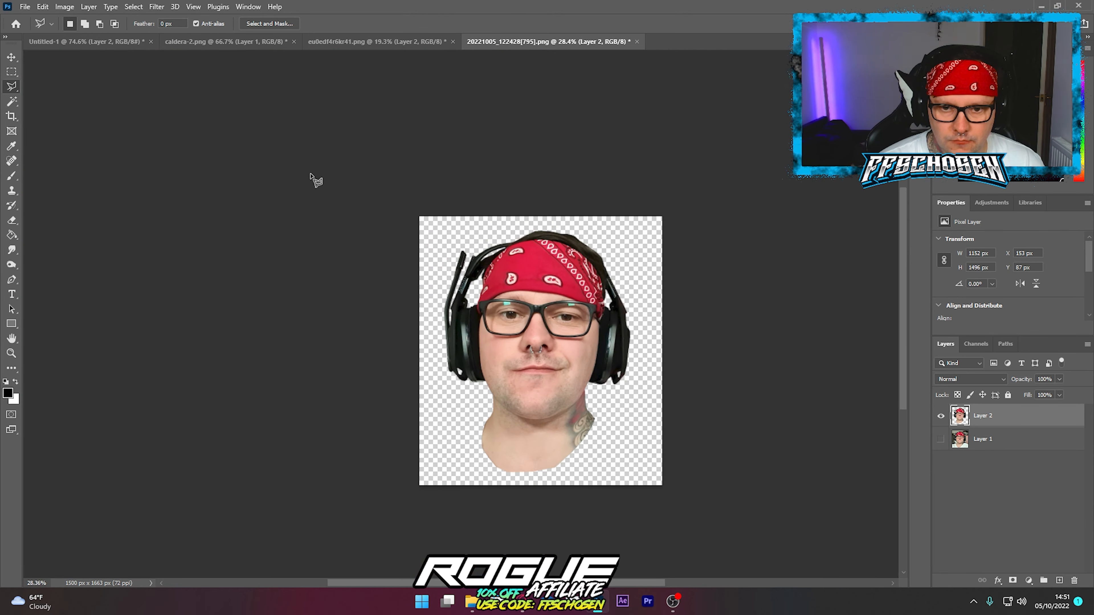
Bring the cut-out head into the Untitled-1 thumbnail document as a new layer above the soldier.
key(v)
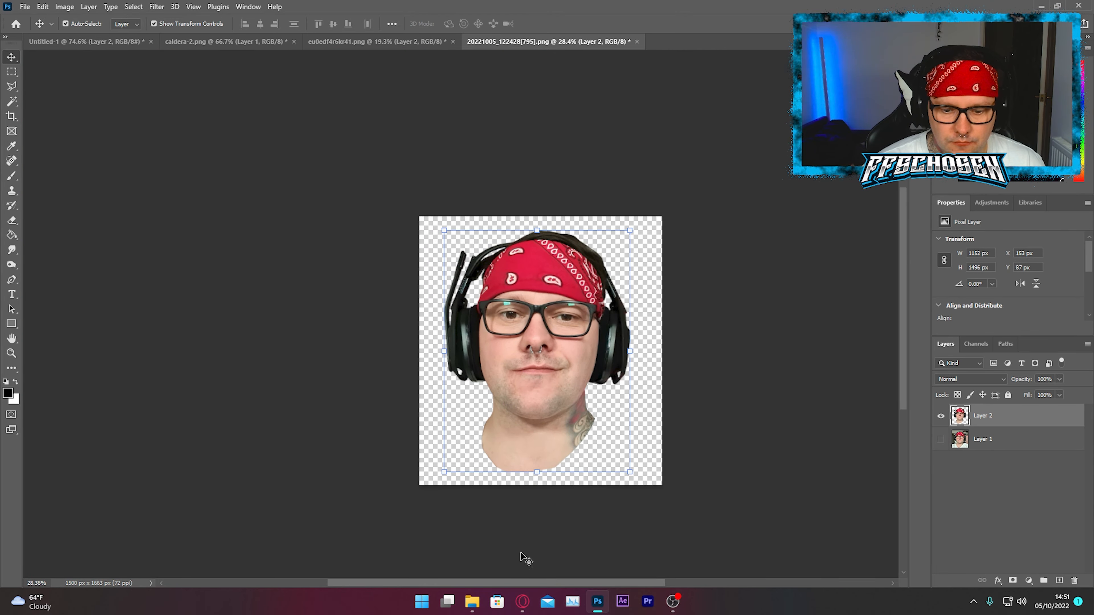
drag(520, 578, 529, 580)
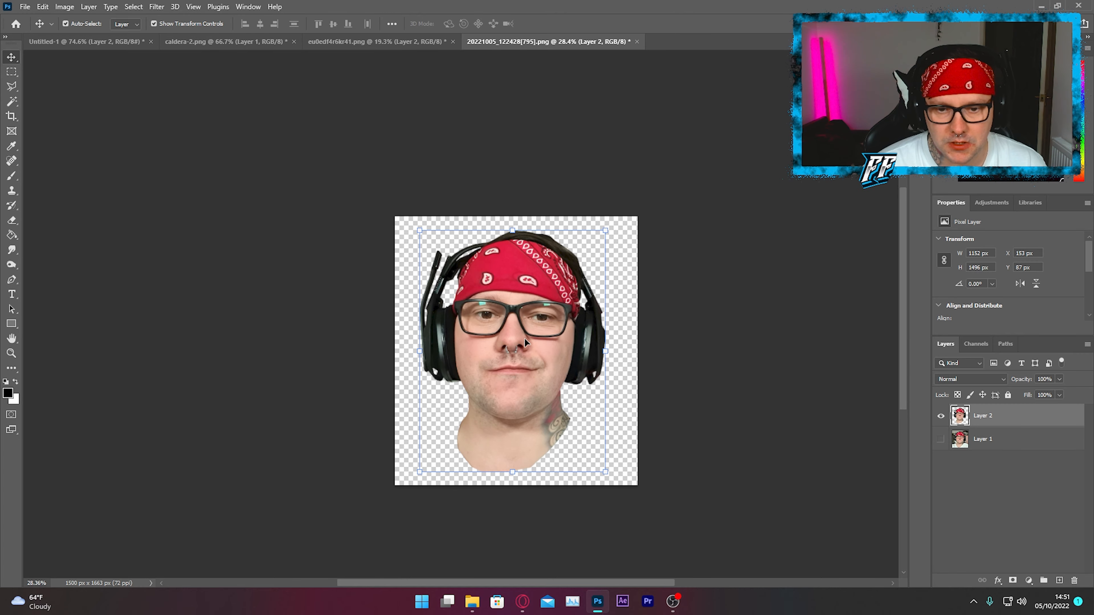
drag(521, 350, 537, 296)
key(ctrl+minus)
Scale the head on Layer 3 down to about 22.2% and place it over the soldier's head.
key(ctrl+t)
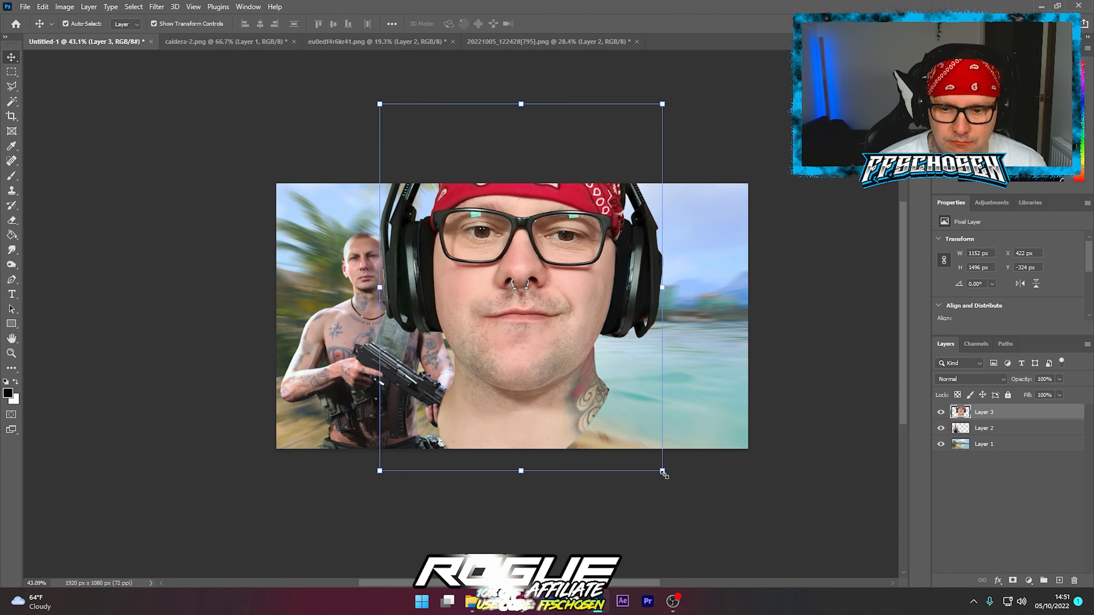
drag(664, 469, 495, 239)
drag(437, 207, 430, 304)
drag(486, 343, 459, 312)
scroll(378, 295, up, 3)
scroll(378, 298, up, 3)
drag(464, 247, 475, 252)
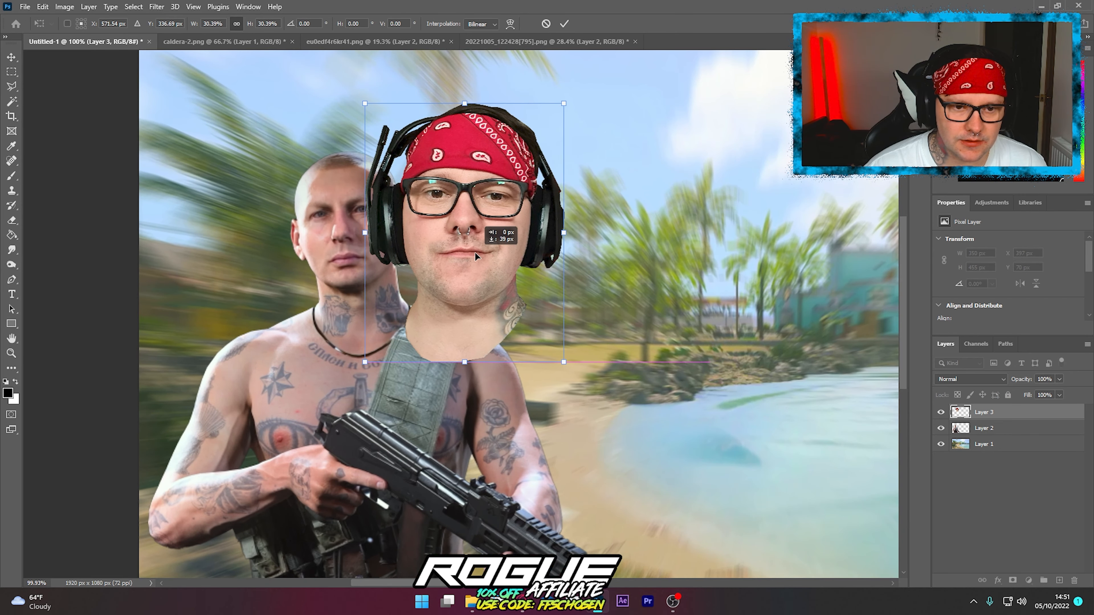
drag(564, 362, 518, 300)
drag(450, 241, 403, 266)
drag(474, 331, 467, 323)
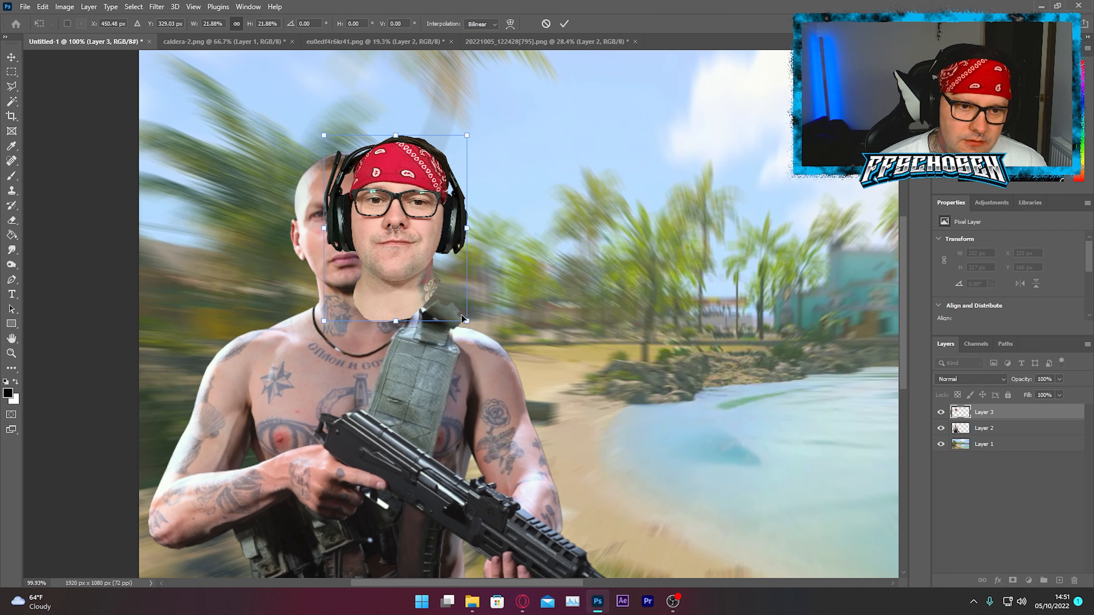
drag(408, 261, 356, 272)
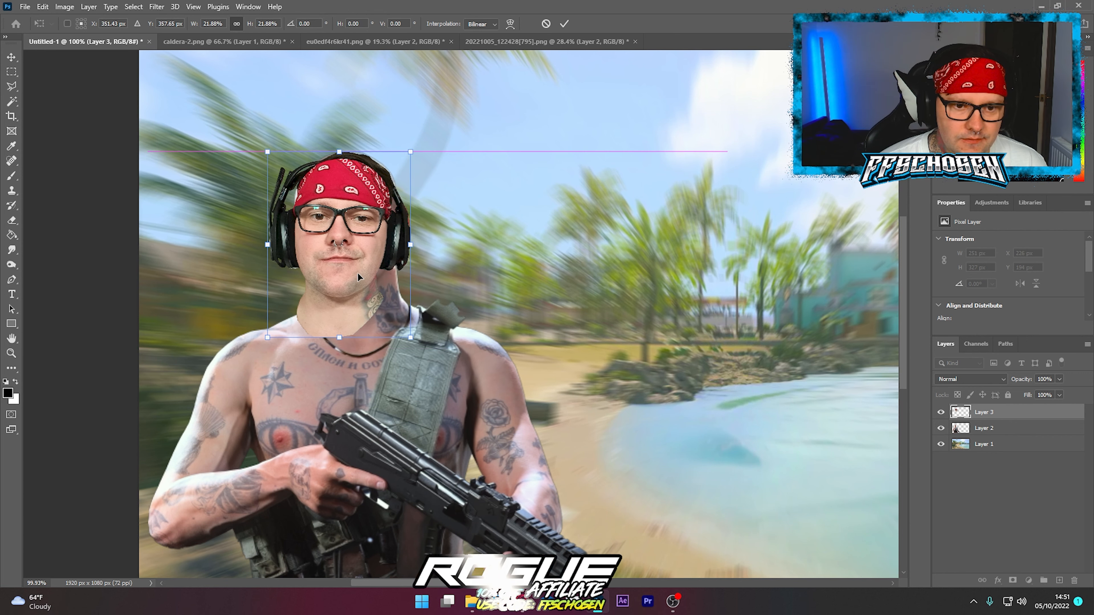
drag(410, 337, 413, 340)
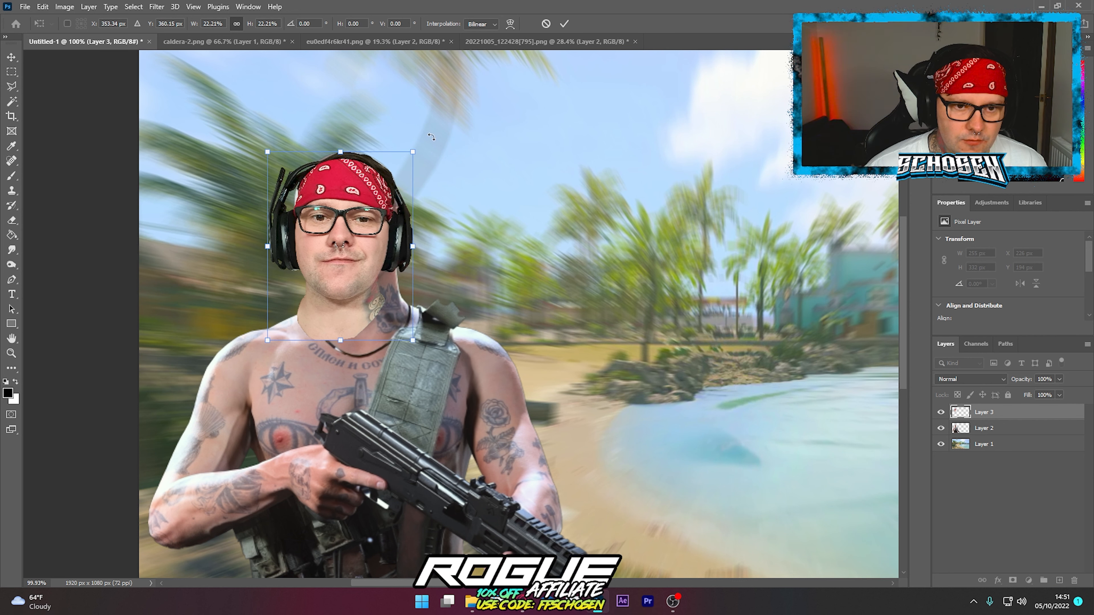
Rotate the head on Layer 3 to about -8.5° and align it with the soldier's neck.
drag(431, 137, 419, 127)
drag(410, 215, 347, 216)
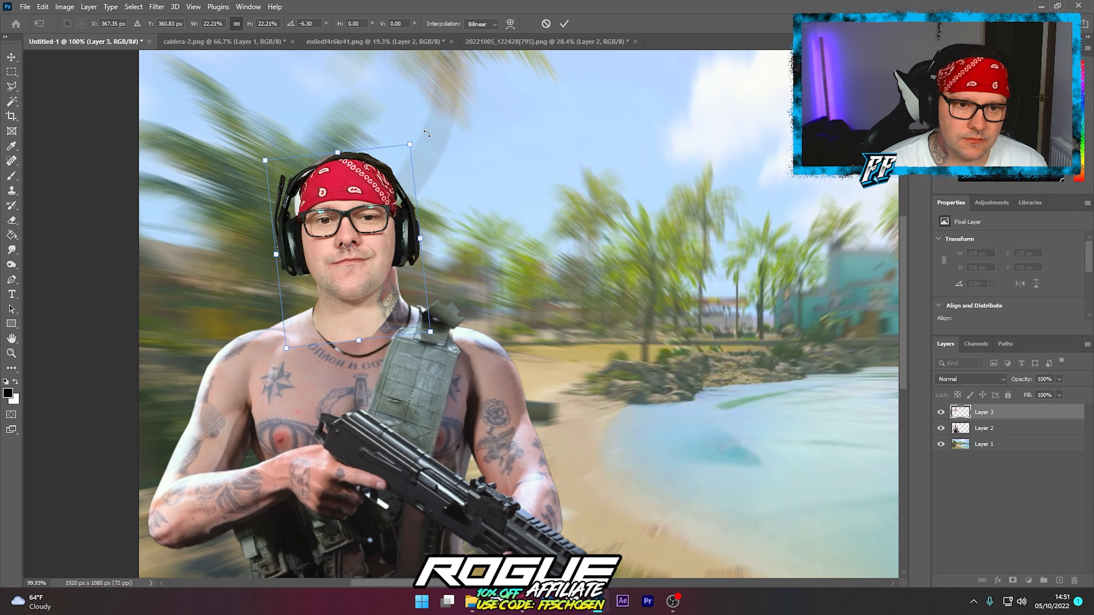
drag(427, 134, 424, 132)
scroll(490, 297, down, 4)
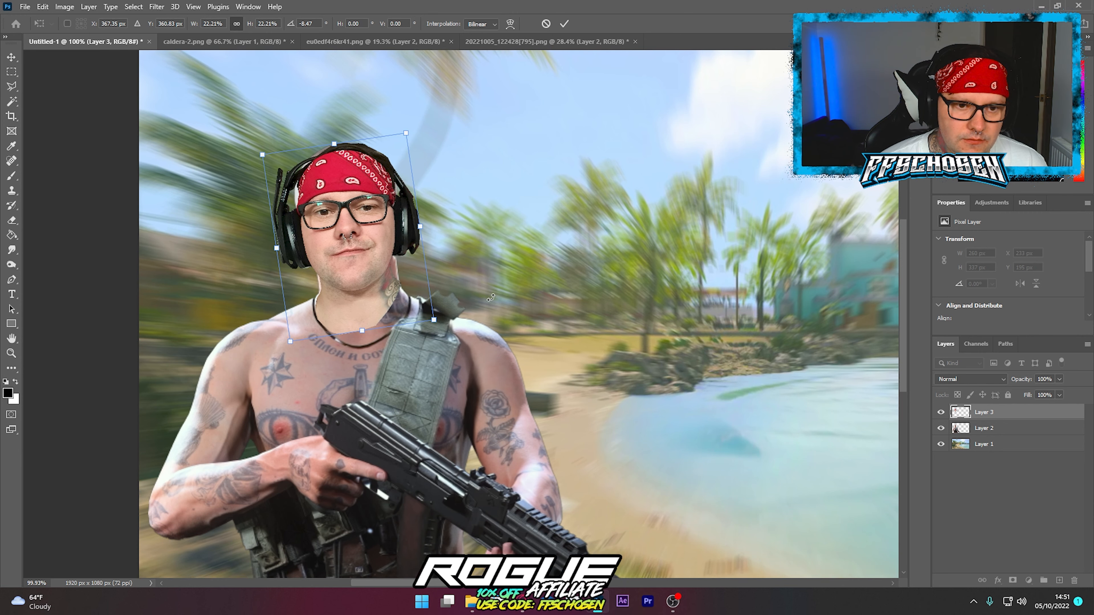
scroll(493, 299, up, 3)
scroll(494, 301, up, 1)
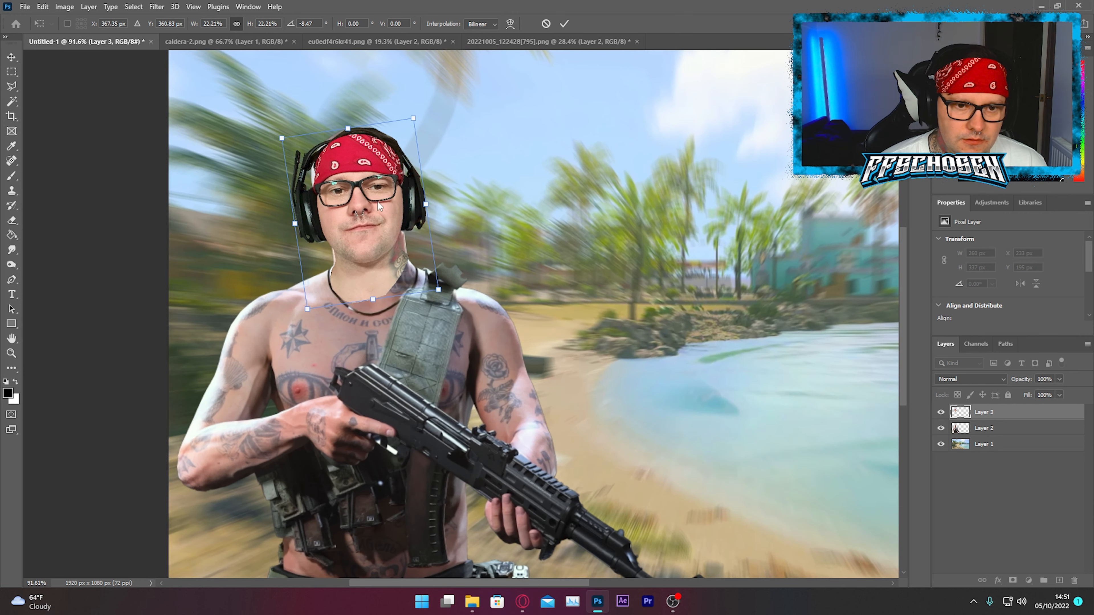
Fine-tune the head's position to about X 368 px, Y 366 px over the soldier's head and apply the transform.
mouse_move(377, 202)
mouse_down()
mouse_move(435, 205)
mouse_move(374, 203)
mouse_move(380, 210)
mouse_up()
key(Up)
key(Up)
key(Up)
key(Up)
key(Up)
key(Up)
key(Up)
key(Up)
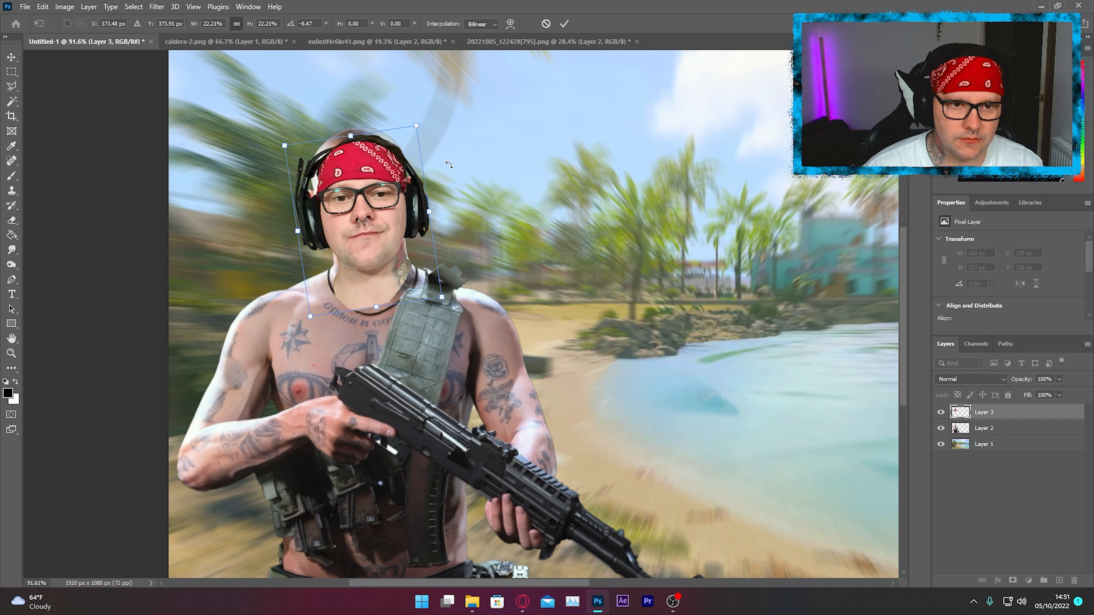
key(Left)
key(Left)
key(Left)
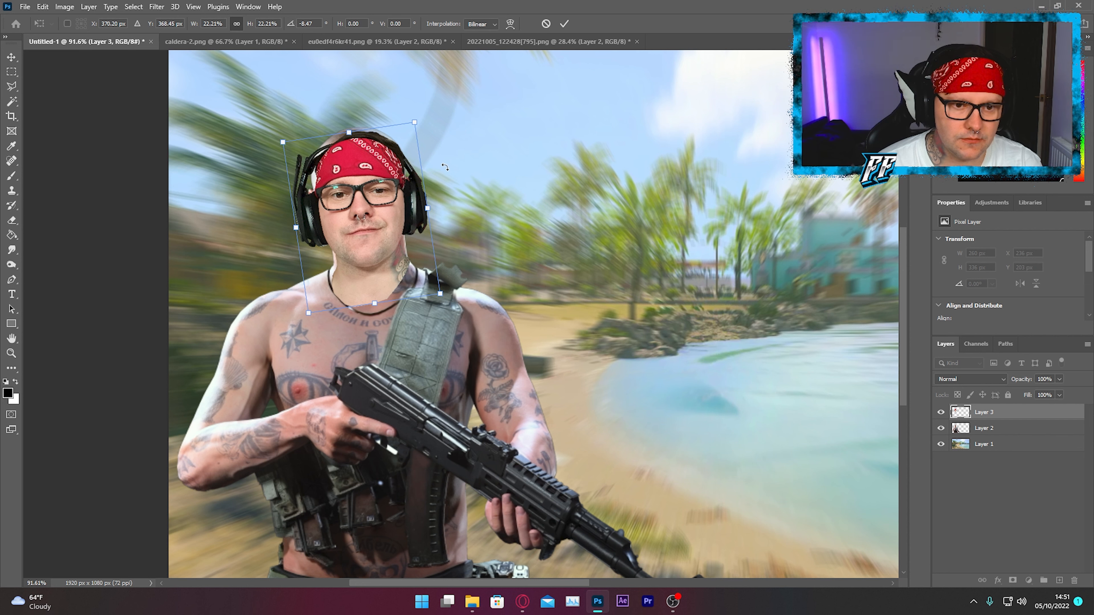
key(Up)
key(Up)
key(Left)
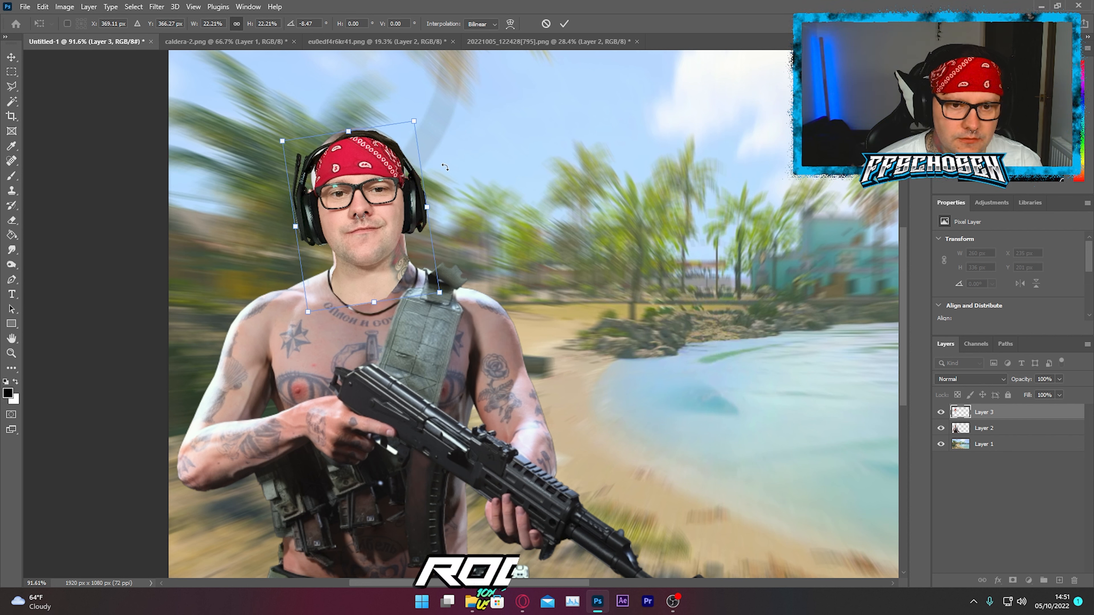
key(Left)
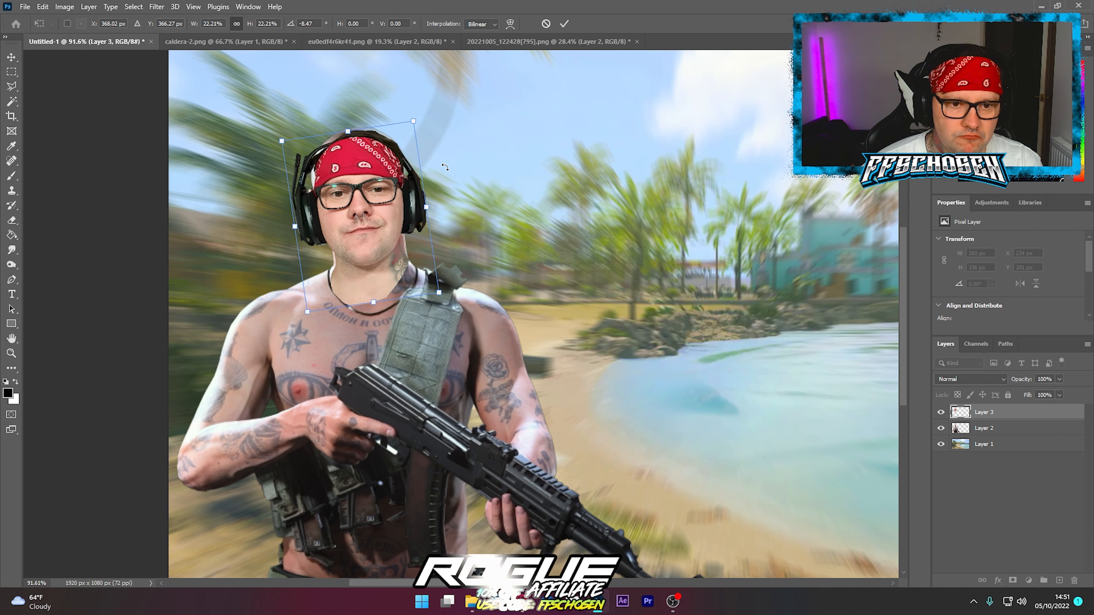
key(Return)
Hide Layer 3, then outline the soldier's original head with the Polygonal Lasso and delete it from Layer 2.
click(940, 412)
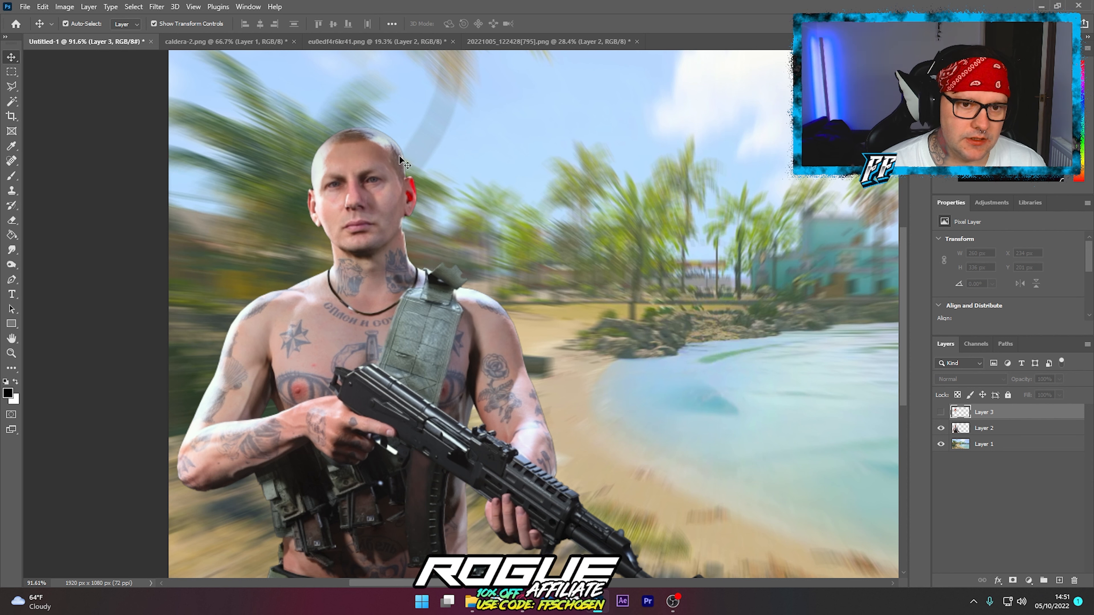
click(15, 87)
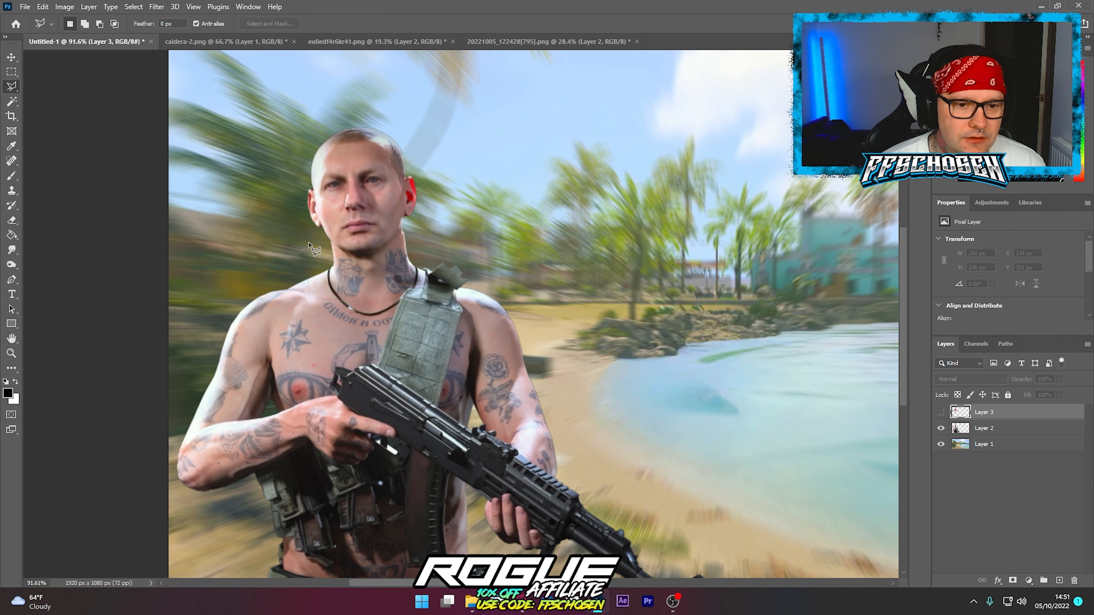
drag(328, 247, 381, 261)
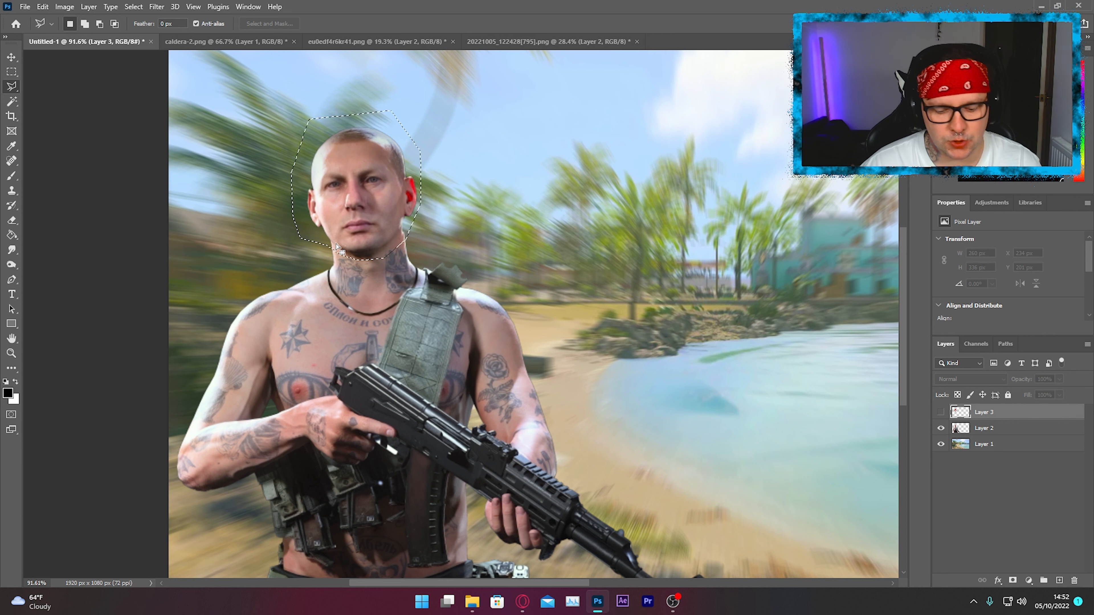
key(alt+bracketleft)
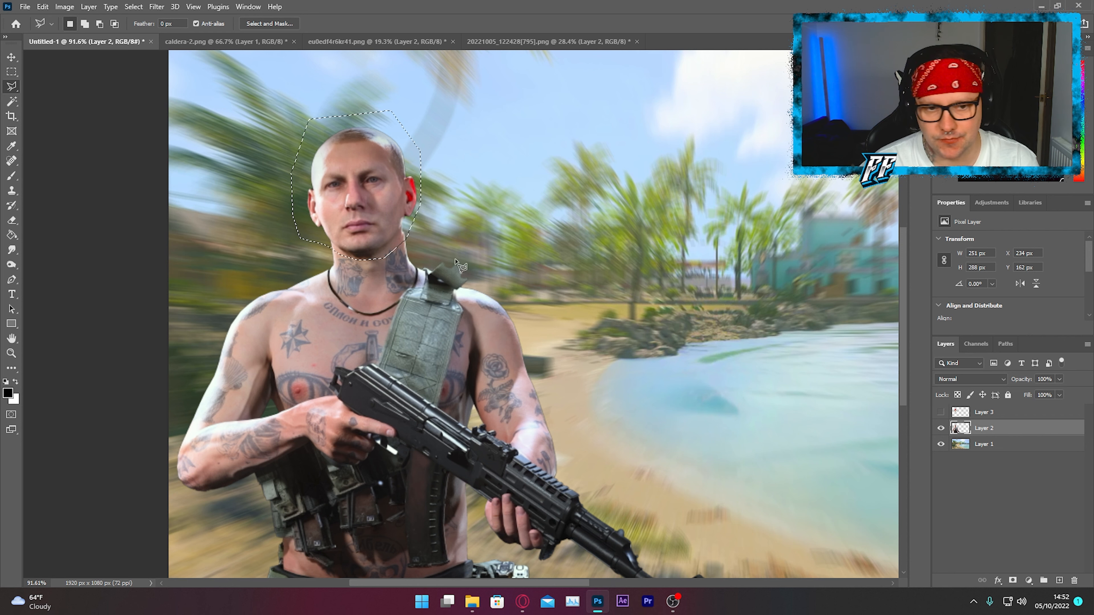
key(Delete)
key(ctrl+d)
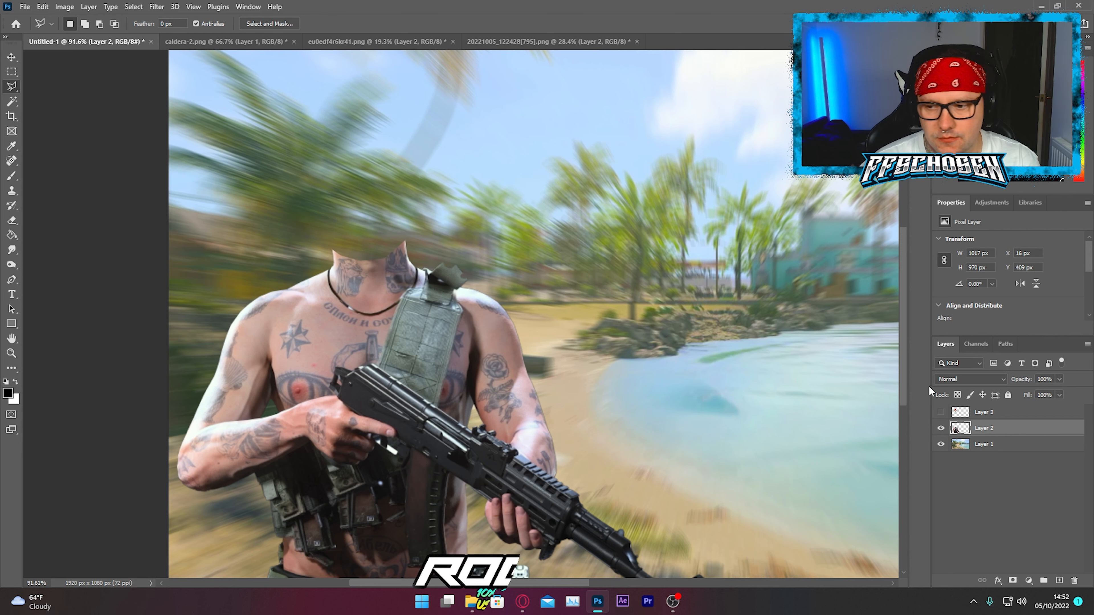
Select Layer 3 and make the creator's head visible again.
click(970, 413)
click(941, 412)
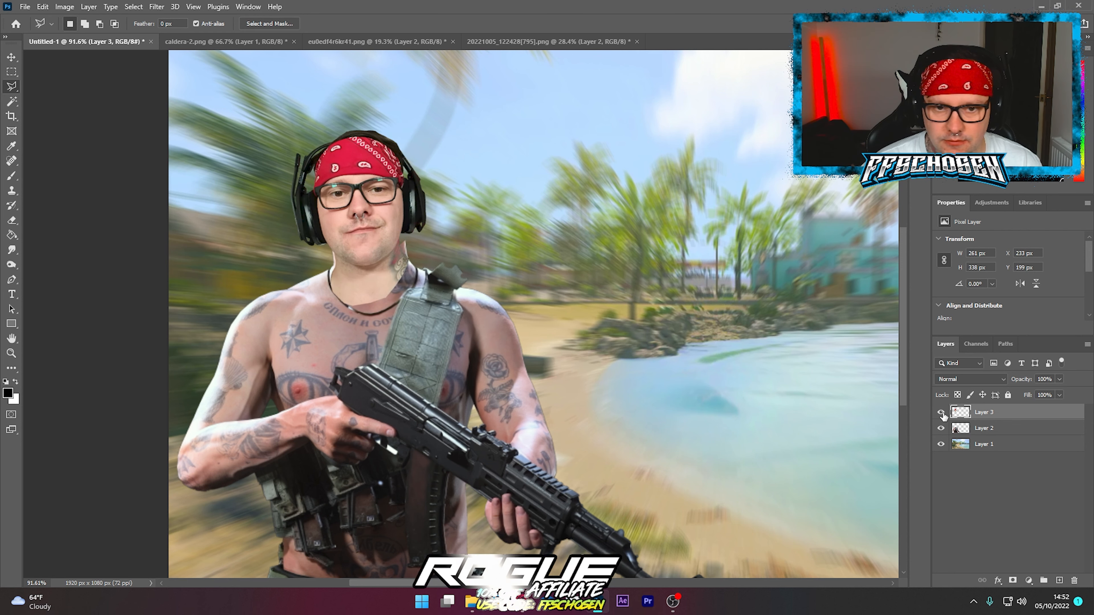
scroll(403, 240, up, 4)
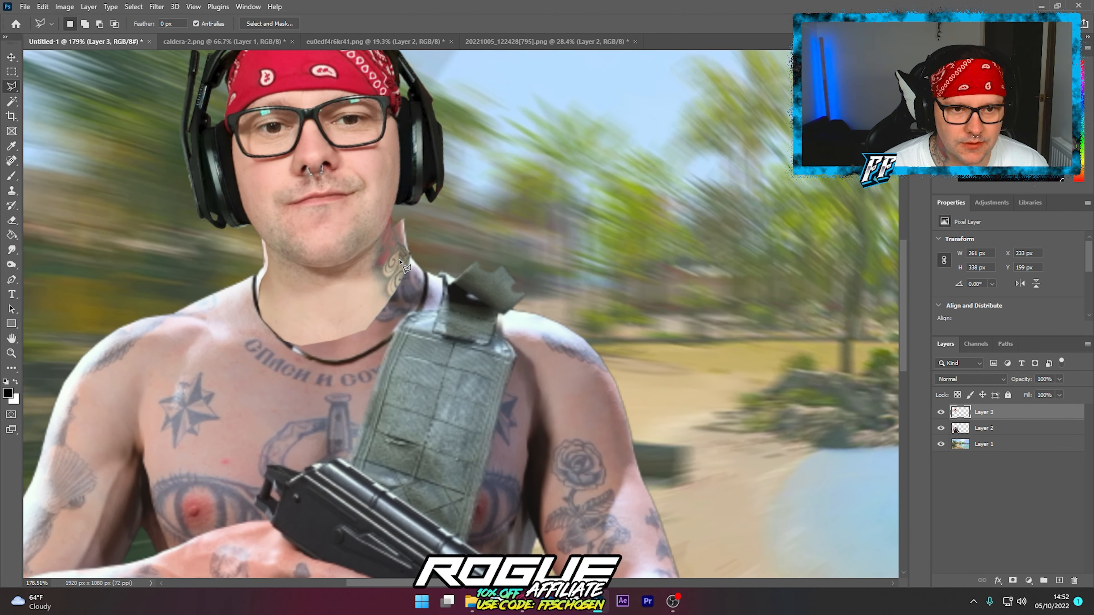
Scale the head on Layer 3 up to 103.47% and nudge it to about X 366 px, Y 363 px over the neck.
scroll(401, 262, down, 4)
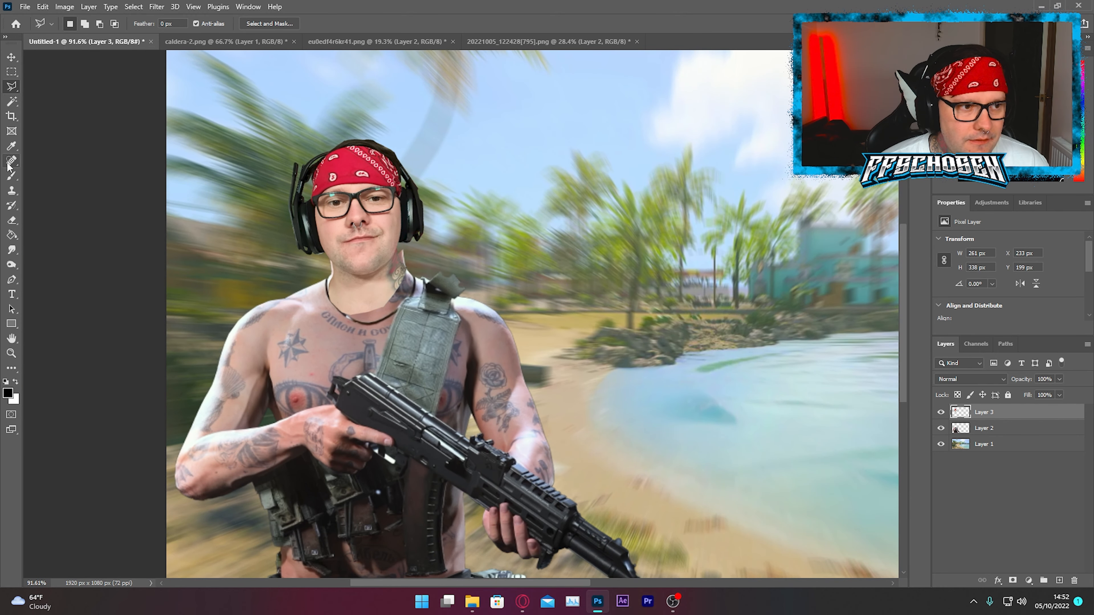
click(11, 57)
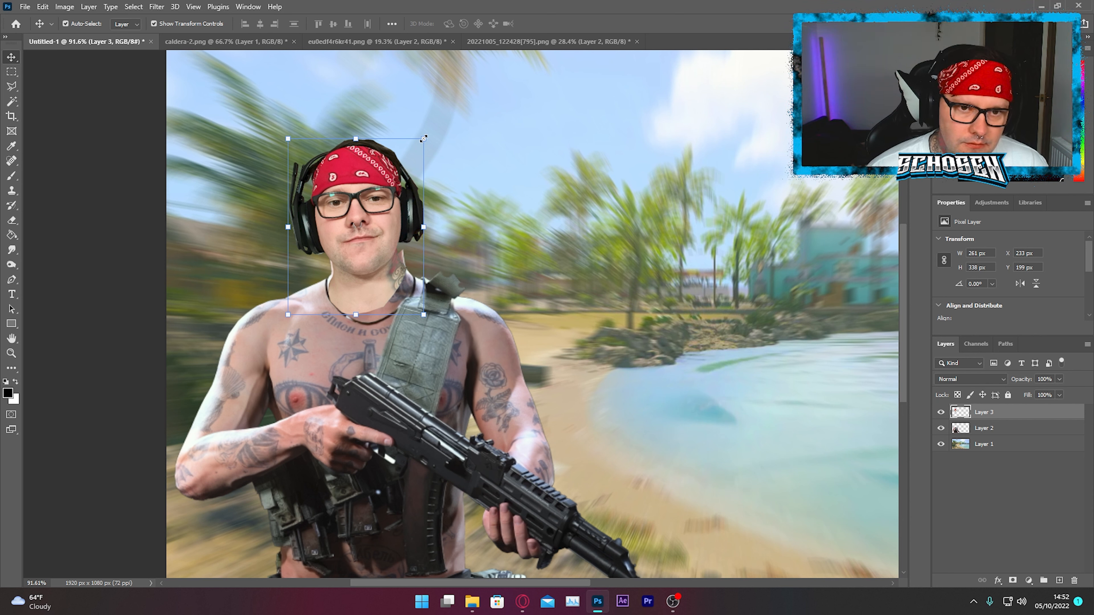
drag(423, 138, 428, 132)
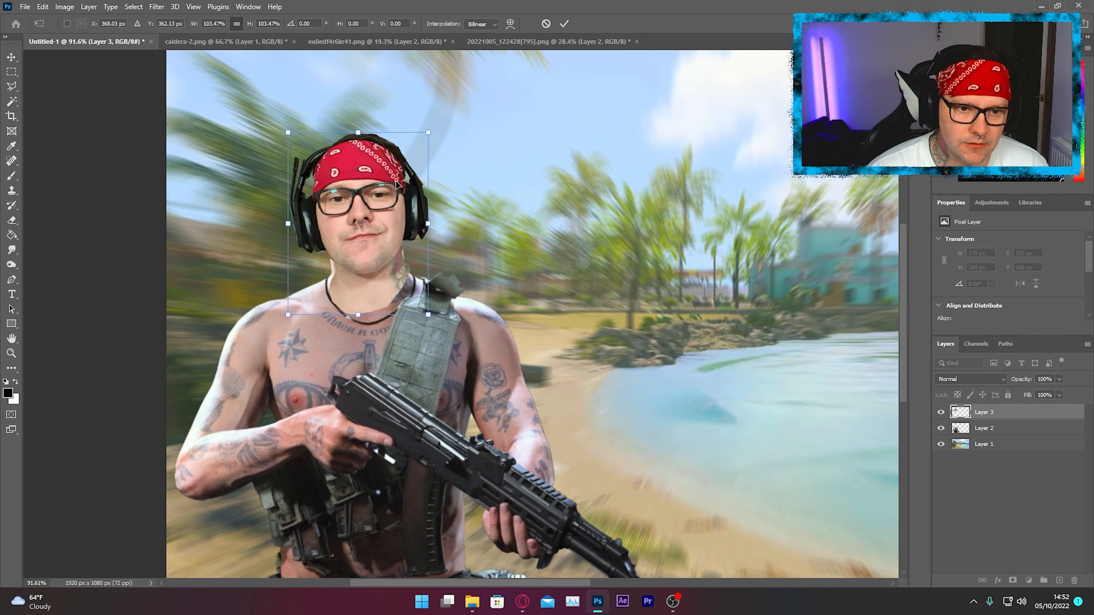
drag(396, 179, 395, 179)
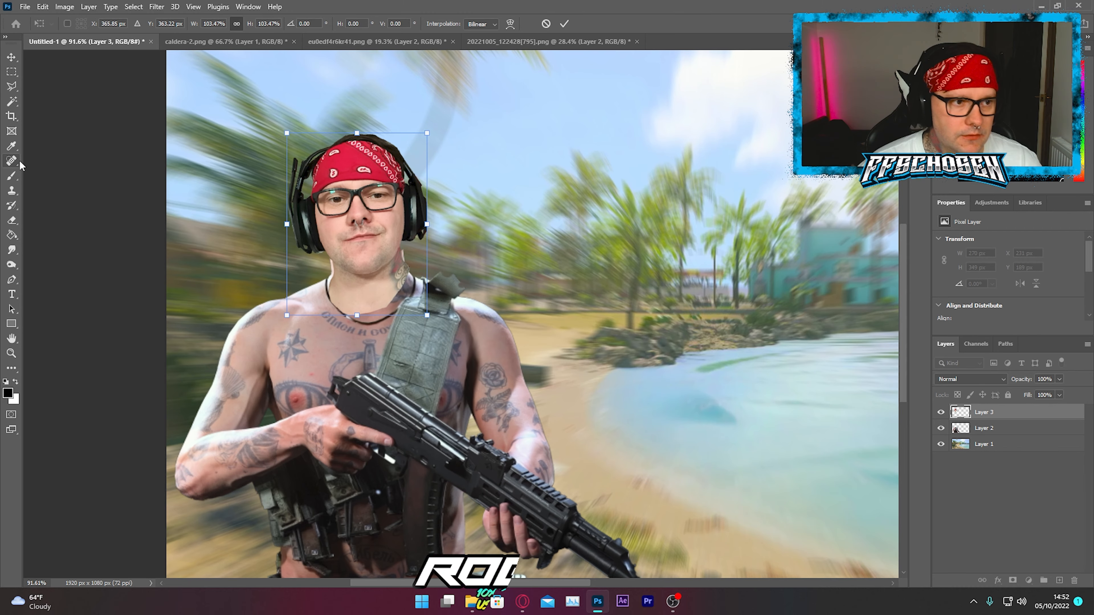
Erase the soldier's leftover neck edge beside the headphones on Layer 2, using the Eraser at 60 px and 100% opacity.
click(12, 220)
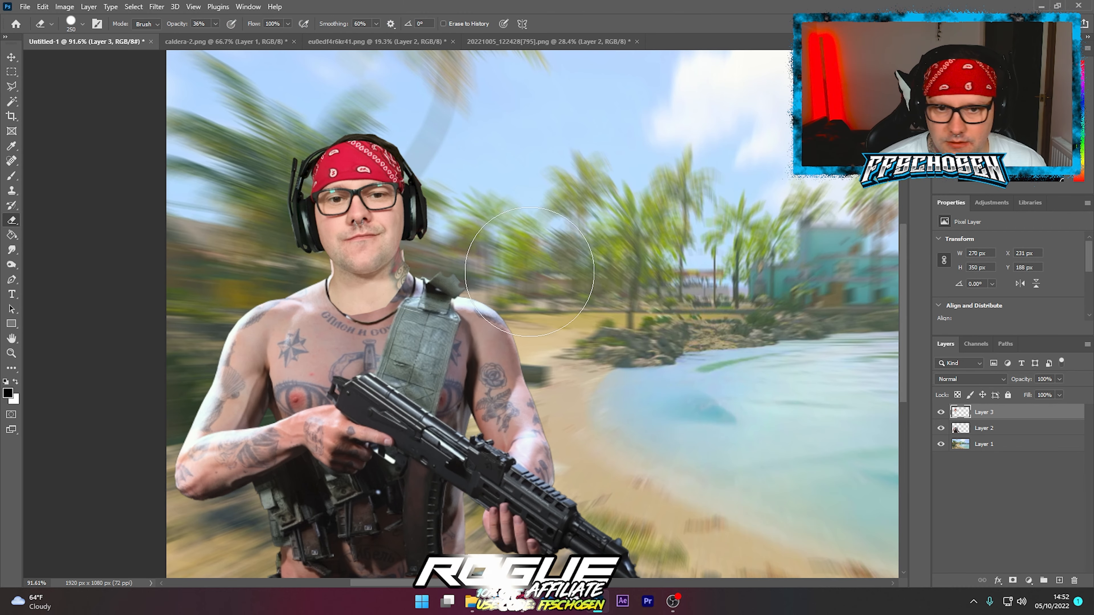
scroll(479, 266, up, 6)
key(bracketleft)
key(bracketleft)
key(bracketleft)
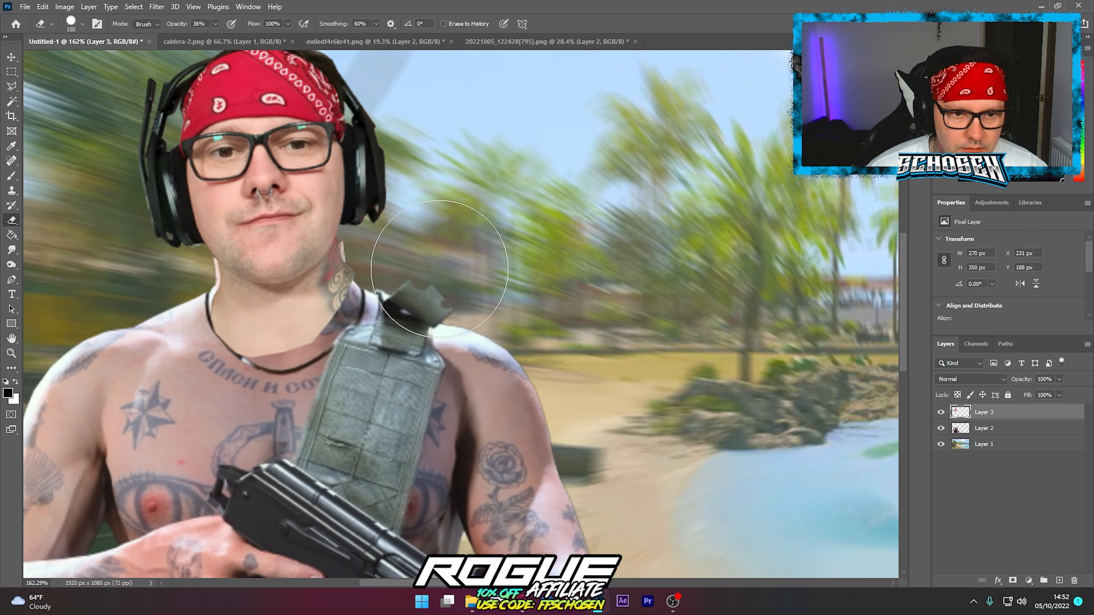
key(bracketleft)
key(bracketleft)
key(bracketleft)
key(bracketleft)
key(bracketleft)
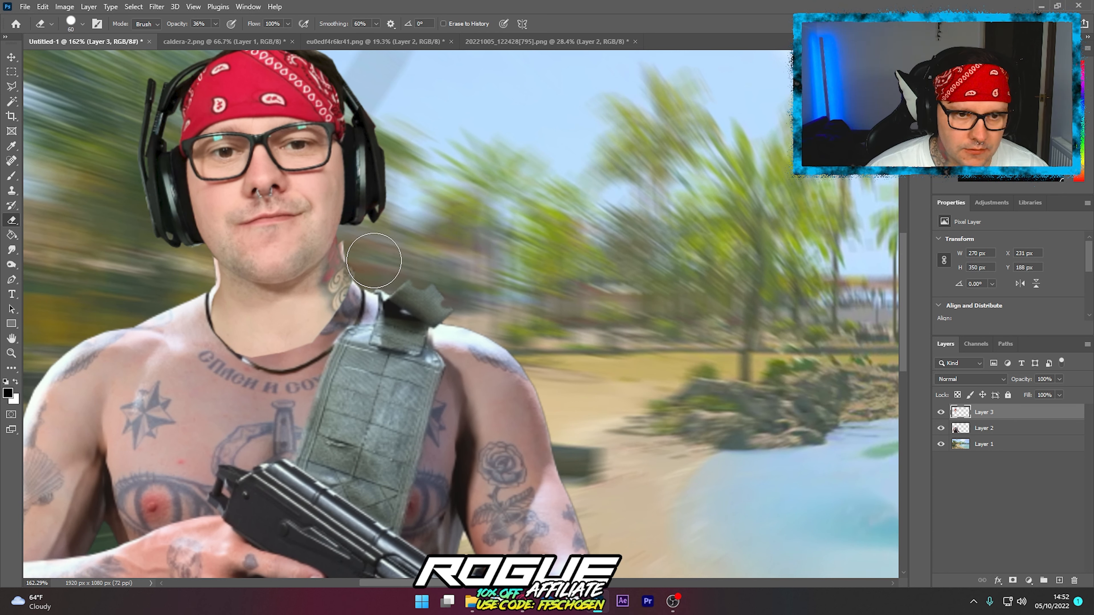
click(81, 25)
click(300, 2)
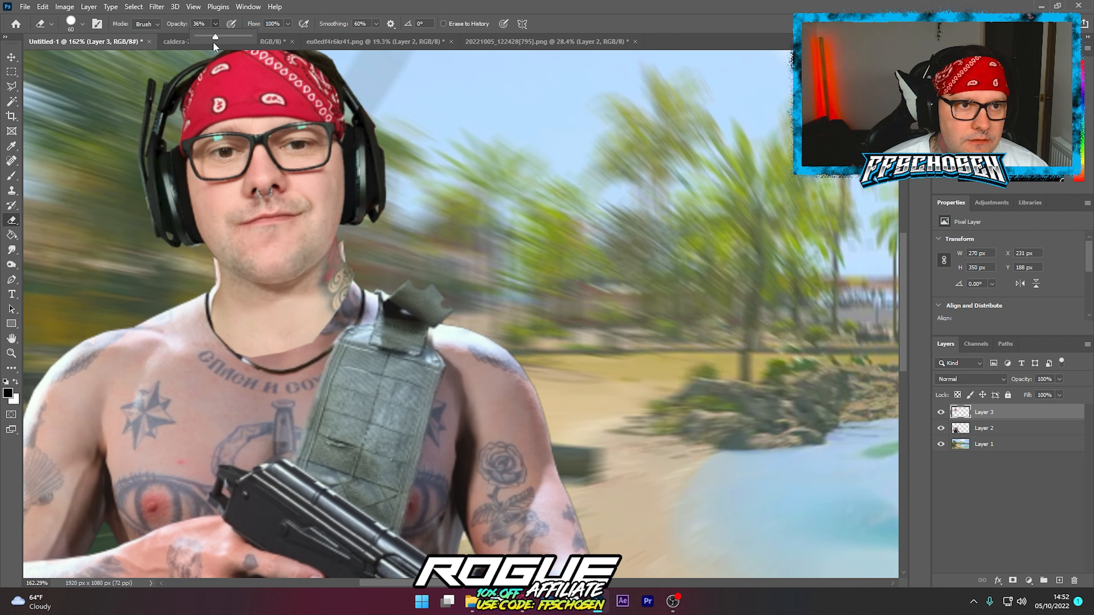
click(374, 268)
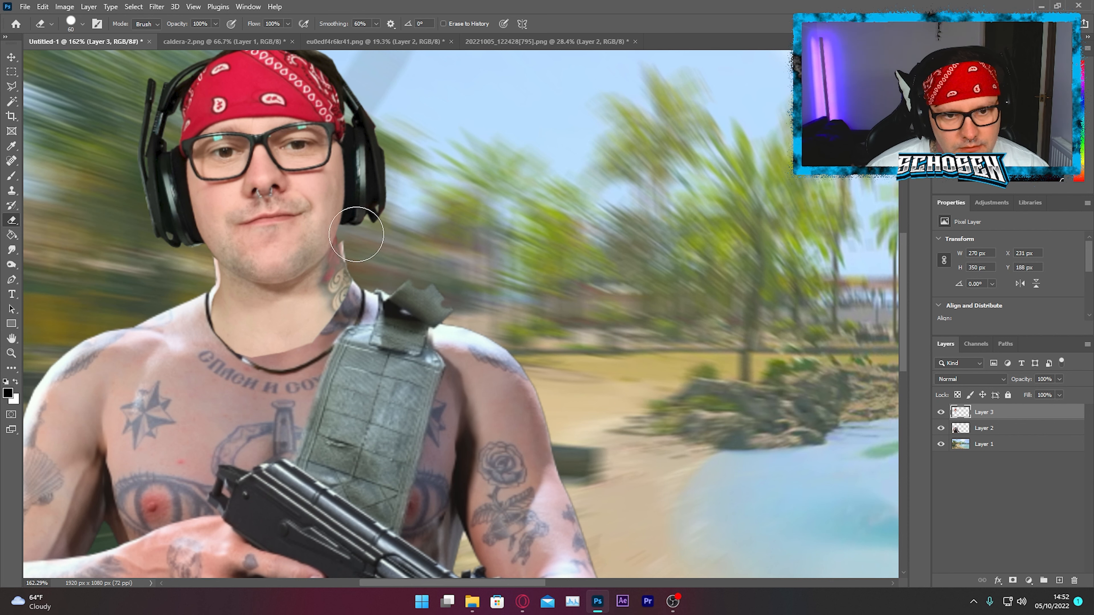
click(980, 429)
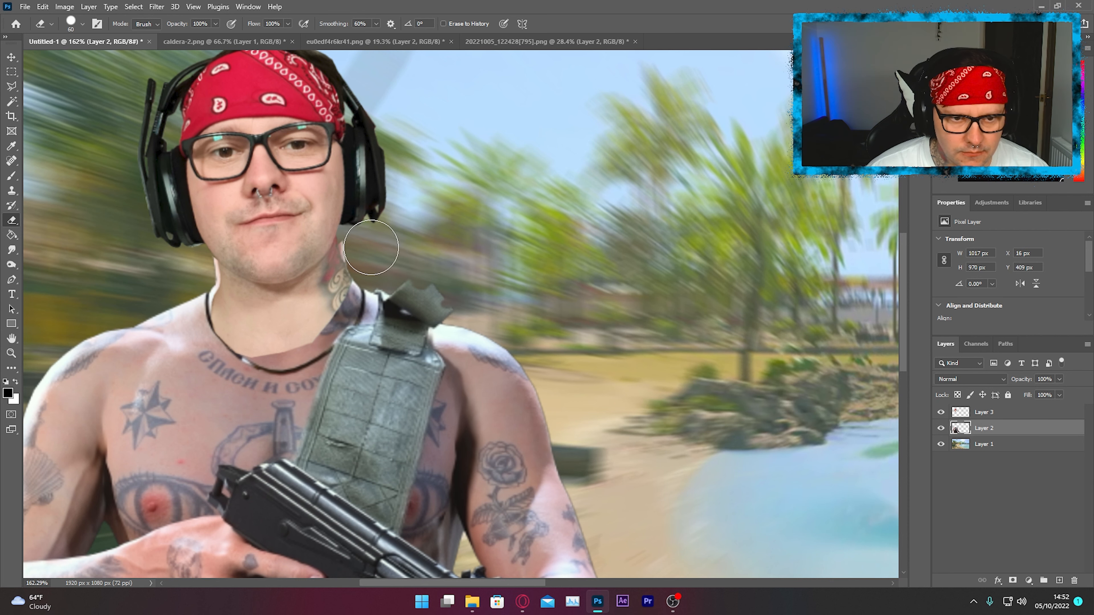
click(366, 245)
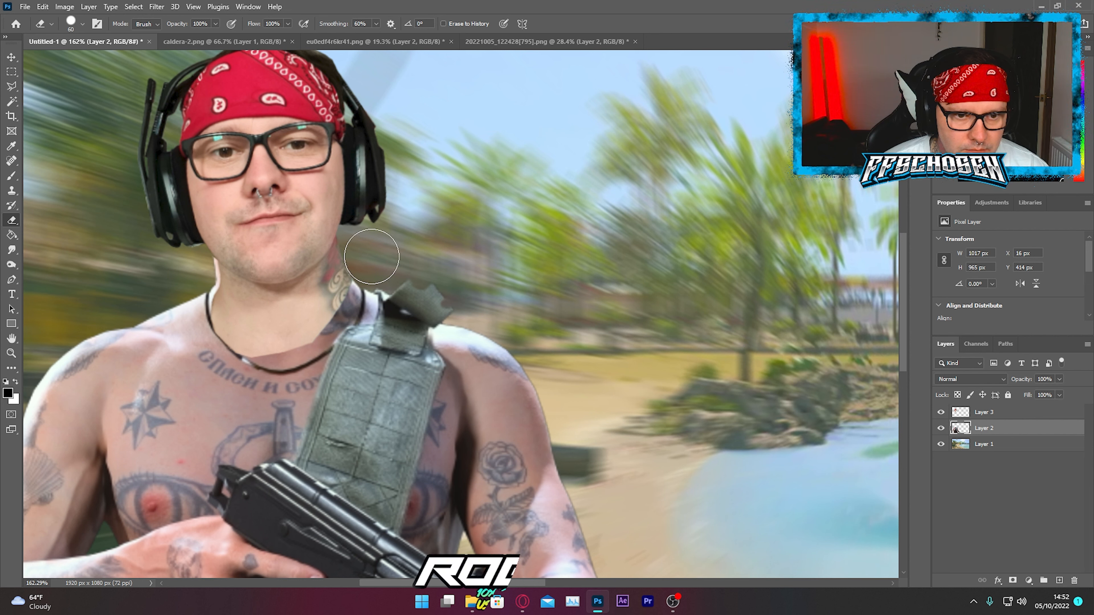
Erase the creator's neck below the jaw on Layer 3 with a 50 px Eraser, exposing the soldier's tattooed neck.
key(bracketleft)
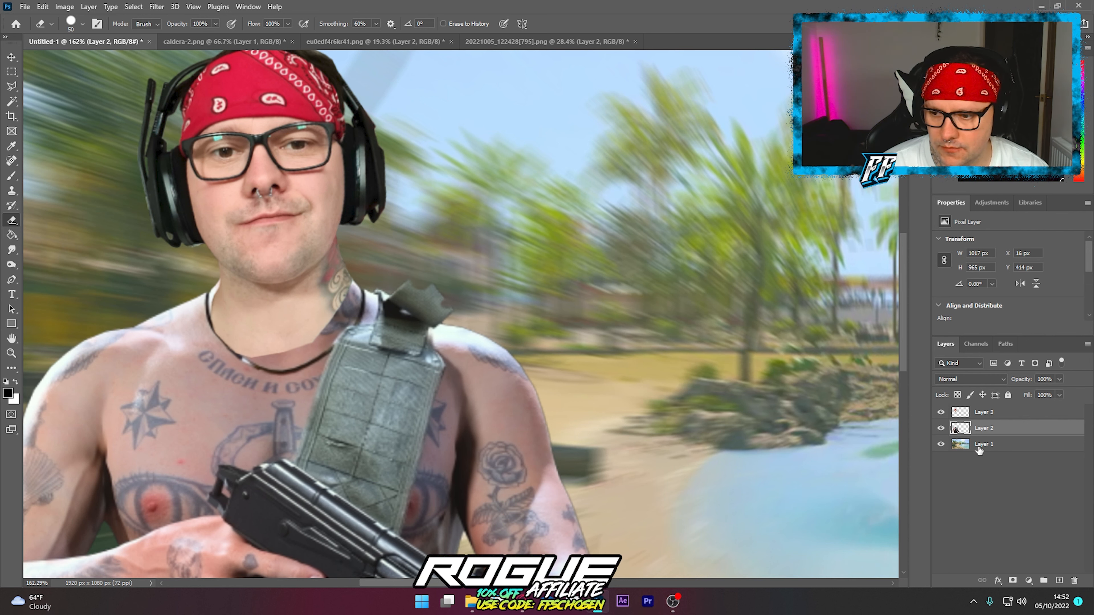
click(975, 414)
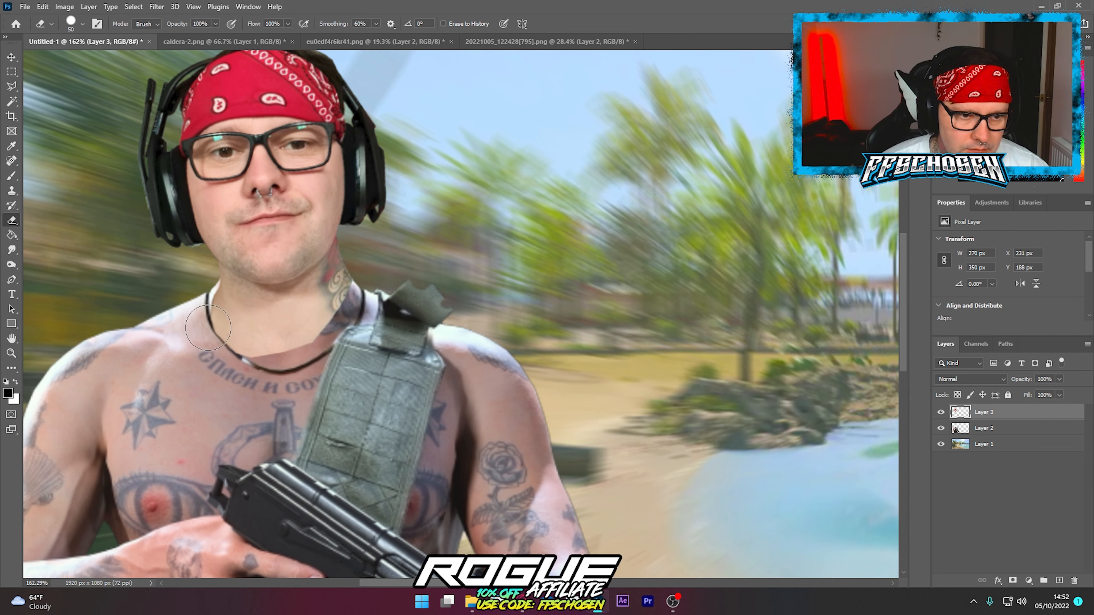
mouse_move(224, 340)
mouse_down()
mouse_move(318, 348)
mouse_move(220, 338)
mouse_up()
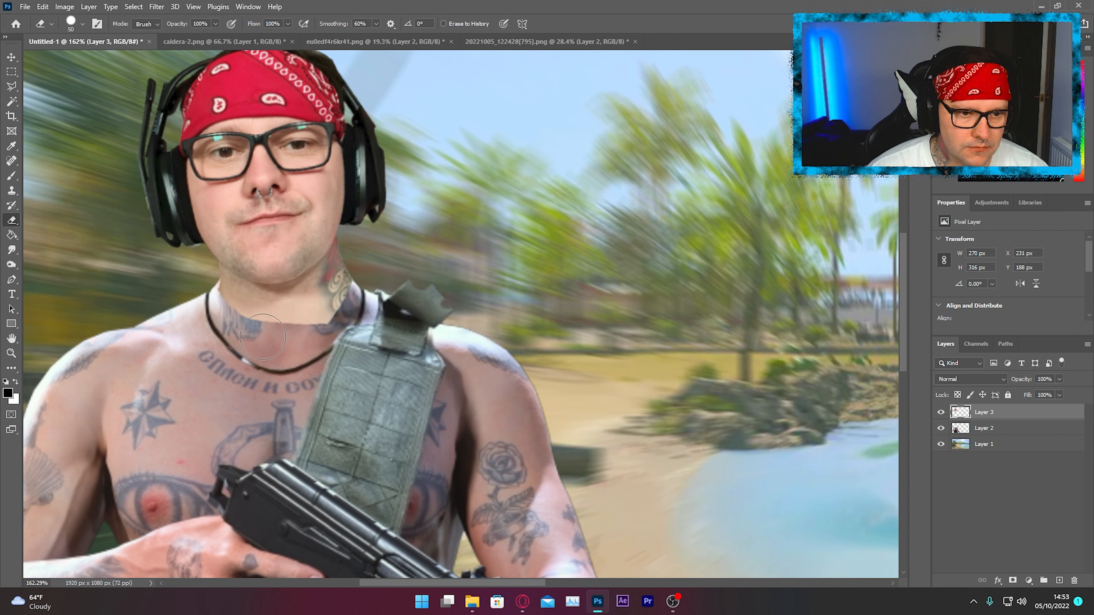
mouse_move(262, 336)
mouse_down()
mouse_move(345, 328)
mouse_move(371, 305)
mouse_move(339, 317)
mouse_move(369, 288)
mouse_move(335, 315)
mouse_move(286, 328)
mouse_move(206, 314)
mouse_move(198, 294)
mouse_move(304, 327)
mouse_move(365, 293)
mouse_up()
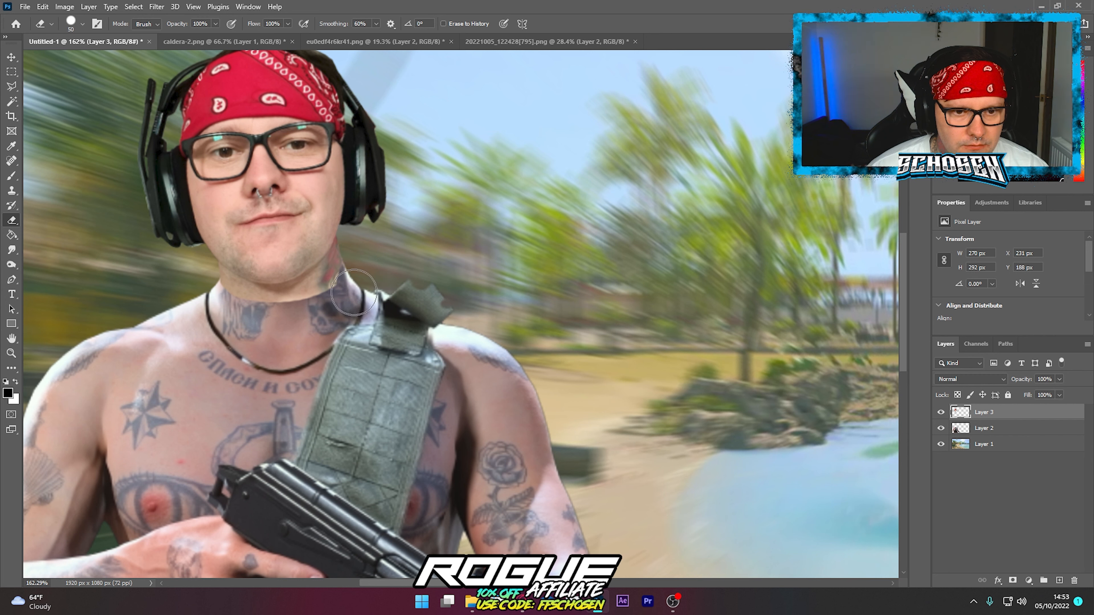
mouse_move(325, 312)
mouse_down()
mouse_move(235, 318)
mouse_move(310, 319)
mouse_move(366, 271)
mouse_up()
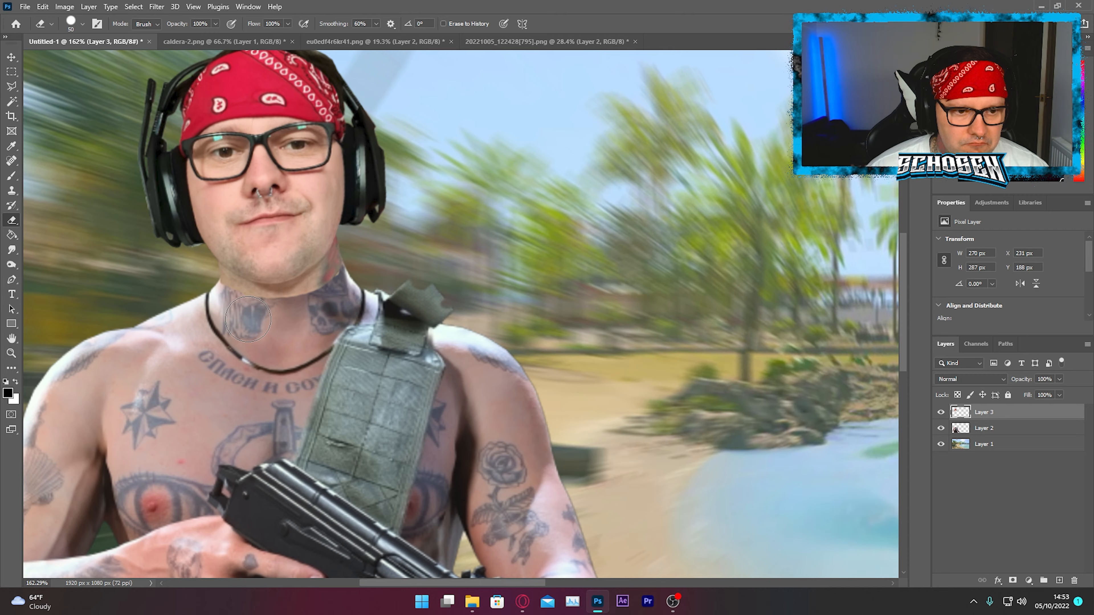
Soften the jaw edge of the head on Layer 3 against the tattooed neck, using the Eraser at 24% opacity.
scroll(307, 361, down, 11)
scroll(305, 363, up, 12)
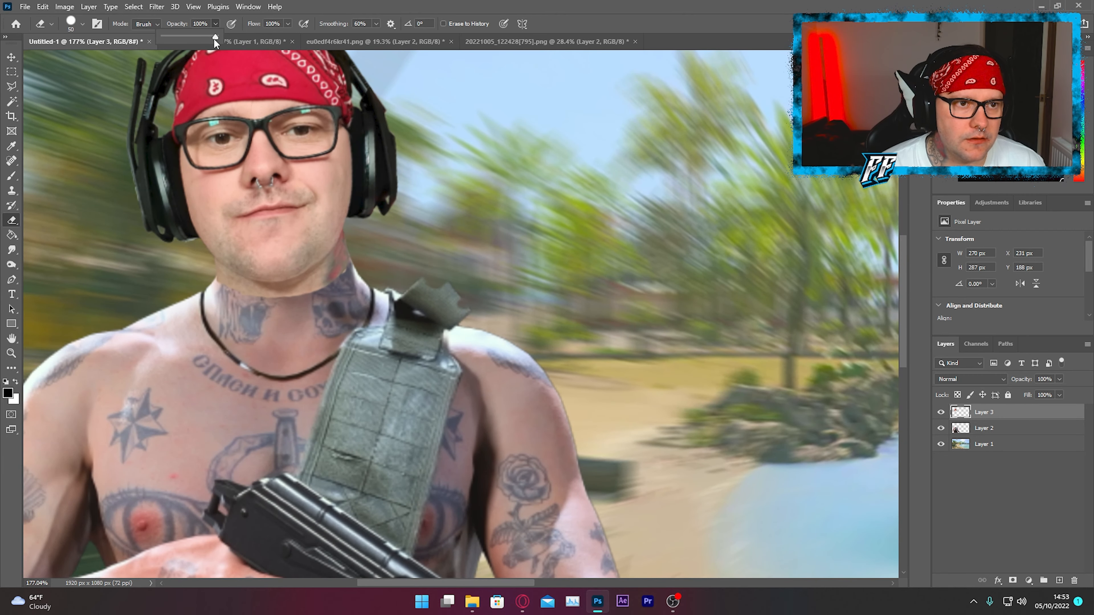
drag(179, 39, 175, 38)
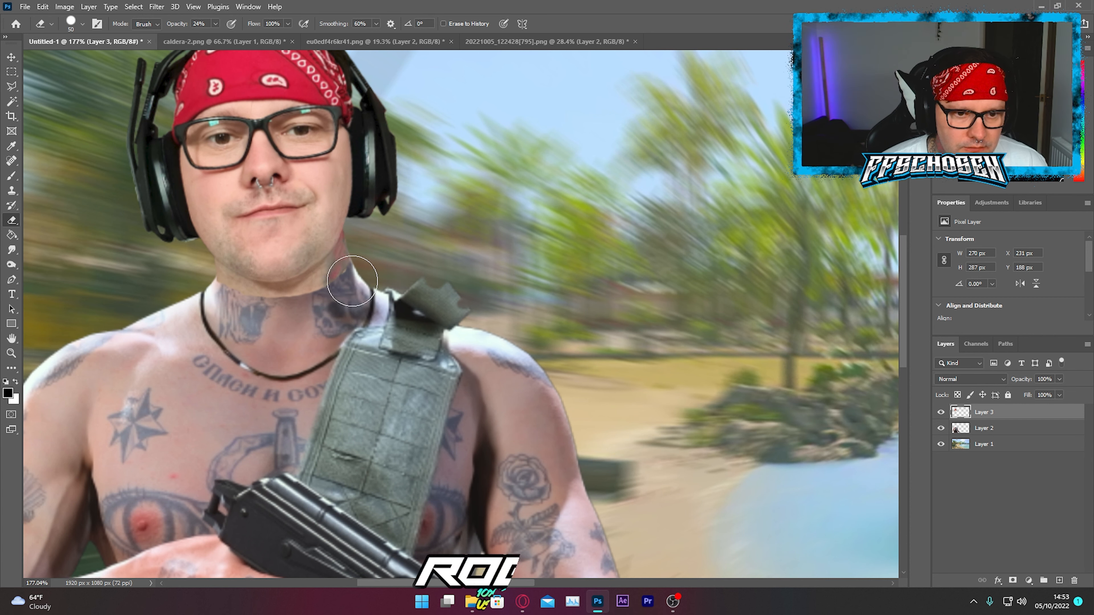
mouse_move(333, 302)
mouse_down()
mouse_move(340, 296)
mouse_move(303, 318)
mouse_move(267, 316)
mouse_move(194, 290)
mouse_move(282, 314)
mouse_move(327, 307)
mouse_move(351, 287)
mouse_up()
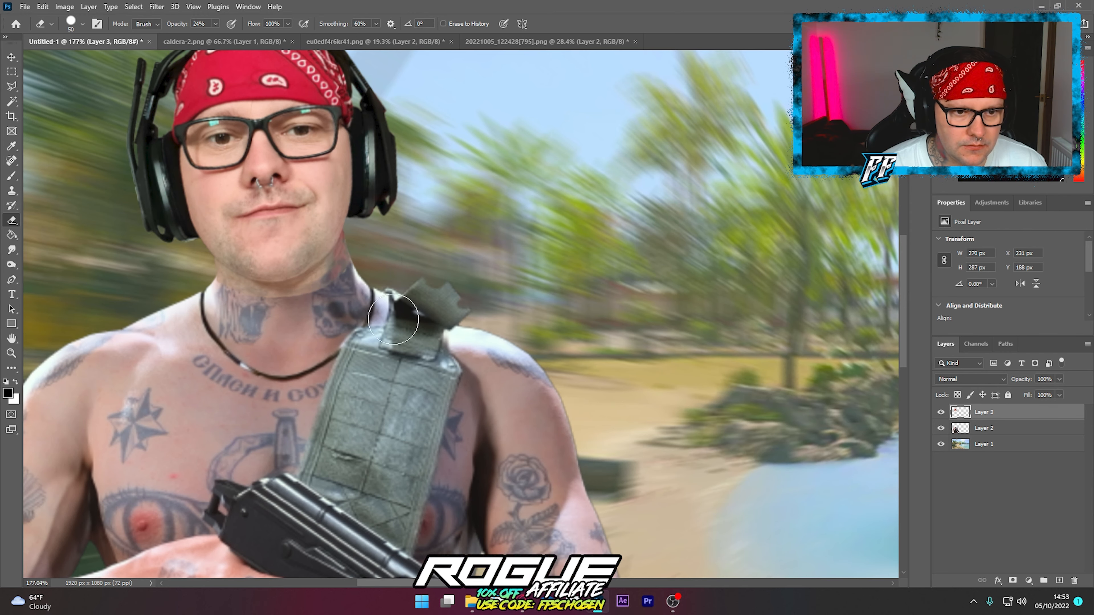
scroll(398, 359, down, 5)
scroll(398, 360, down, 3)
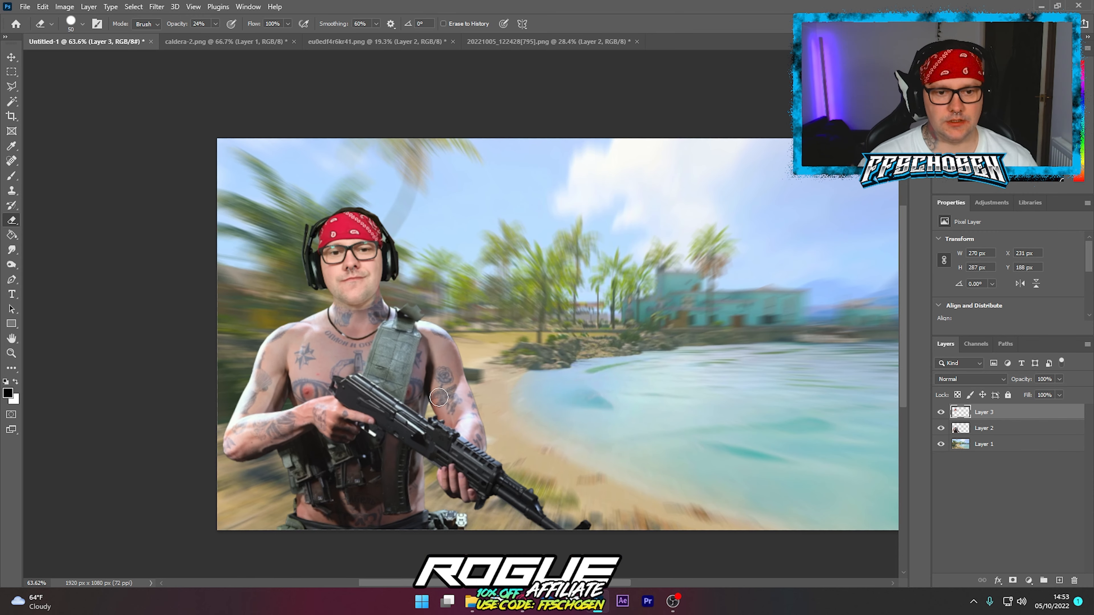
Apply Auto Tone, Auto Contrast and Auto Color to the head on Layer 3.
click(11, 58)
click(65, 6)
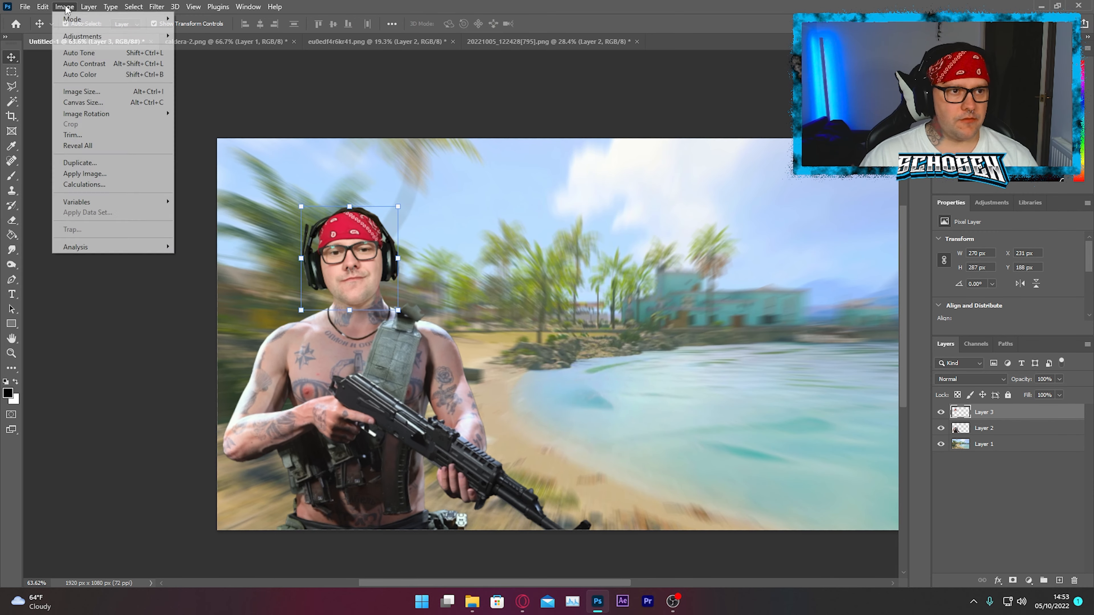
click(74, 9)
click(69, 7)
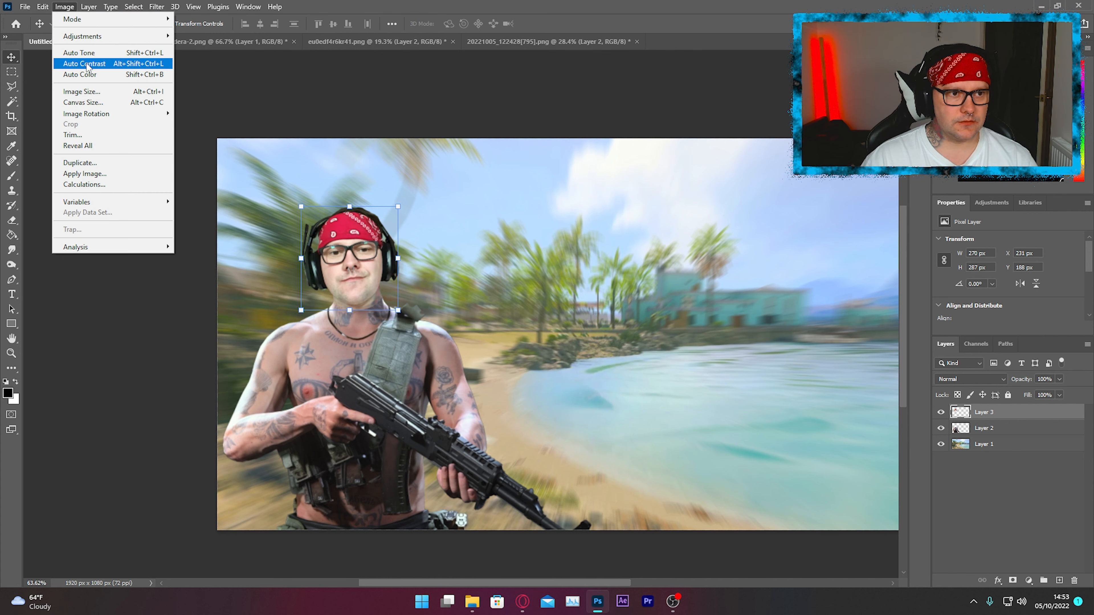
click(69, 7)
click(69, 7)
click(74, 64)
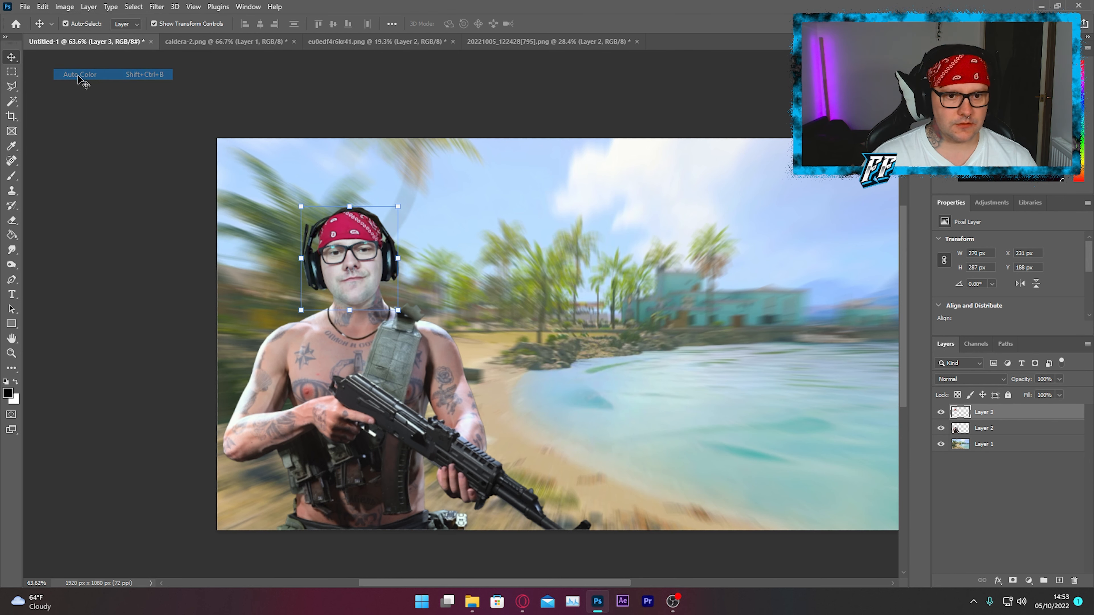
Try a Vibrance adjustment on the head on Layer 3 with vibrance +31 and saturation +37.
click(64, 6)
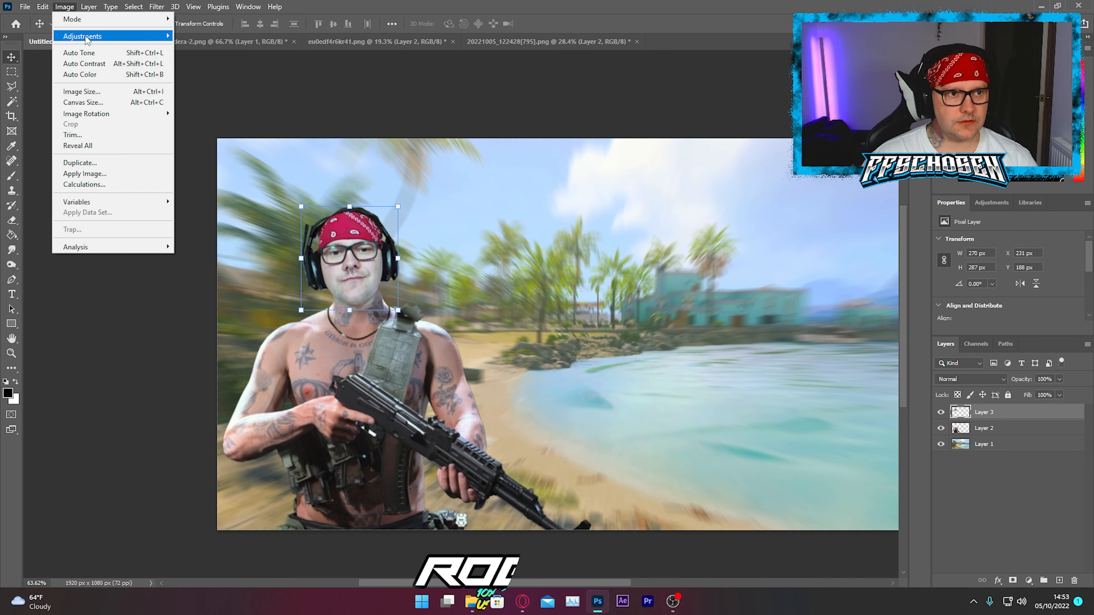
mouse_move(76, 32)
click(196, 85)
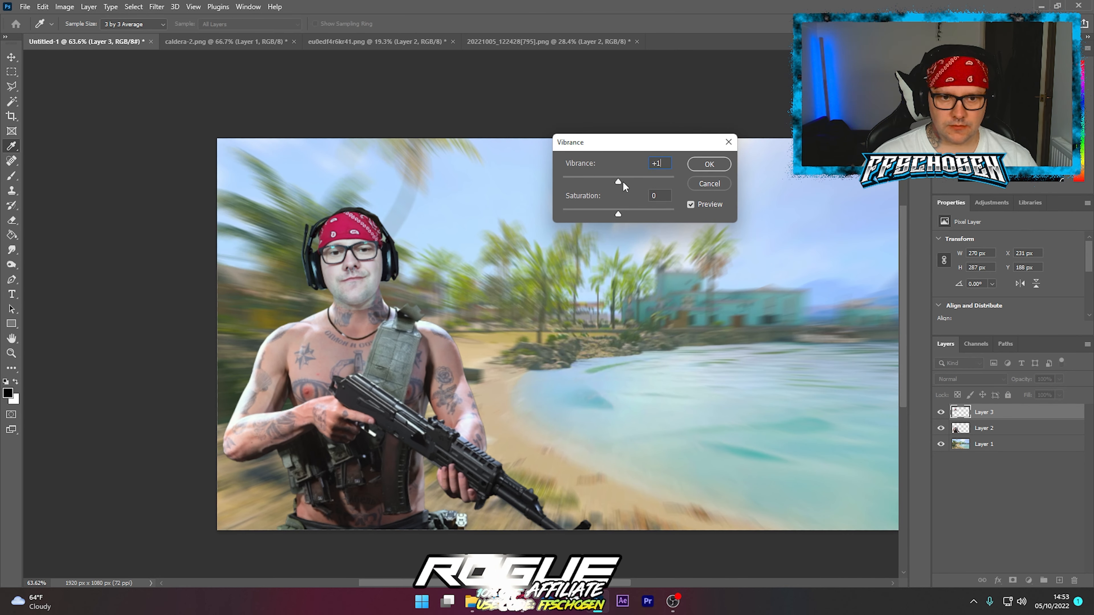
drag(623, 181, 630, 181)
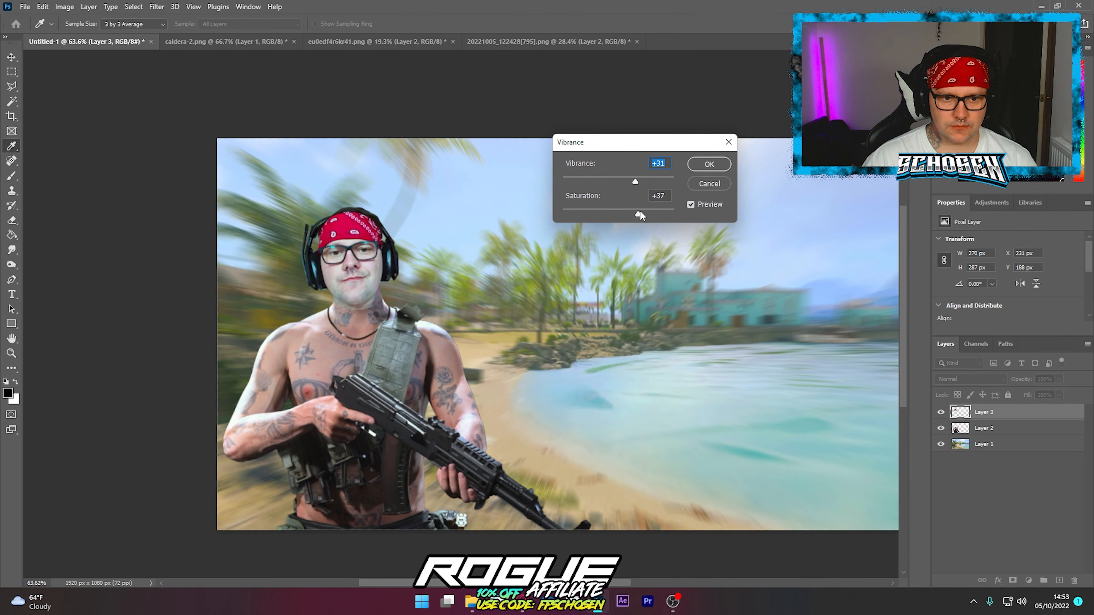
click(709, 164)
key(v)
Try shifting the midtones of the head on Layer 3 toward red with Color Balance.
click(65, 7)
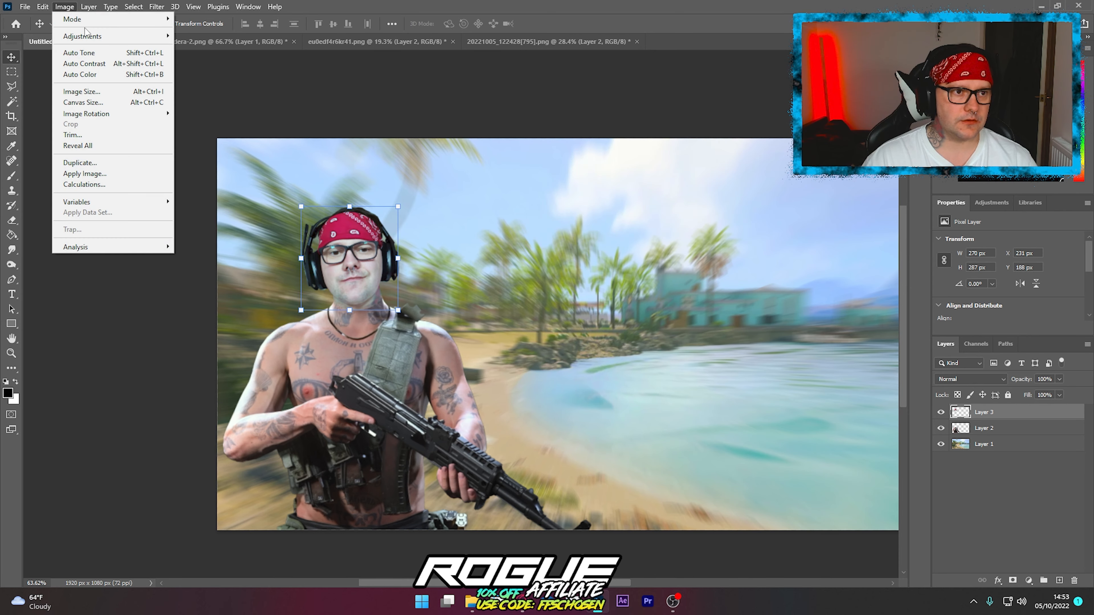
mouse_move(86, 35)
click(247, 108)
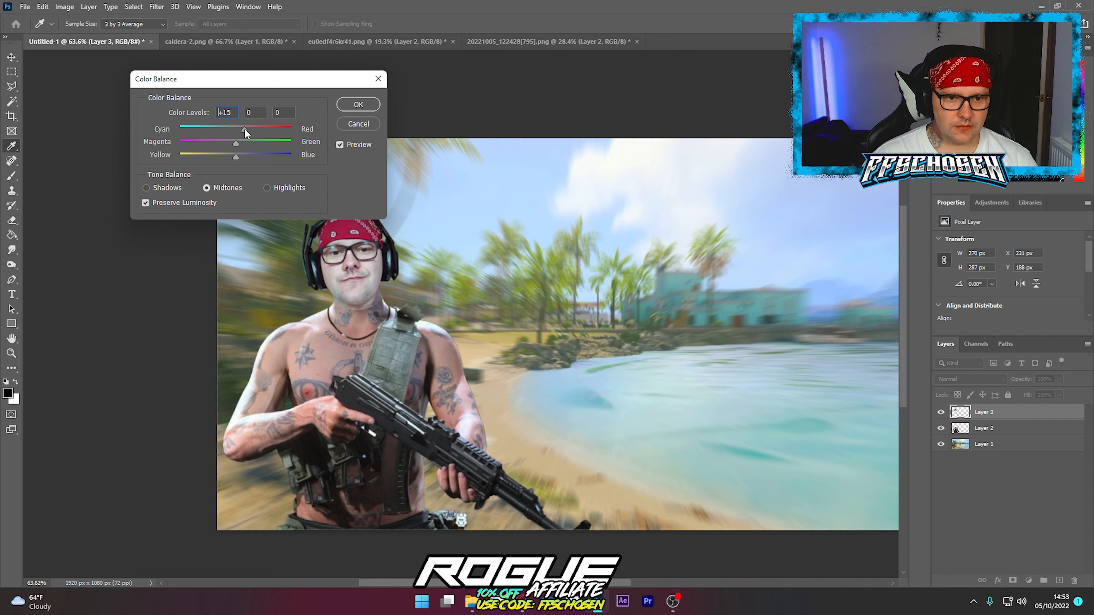
drag(249, 129, 252, 157)
click(357, 106)
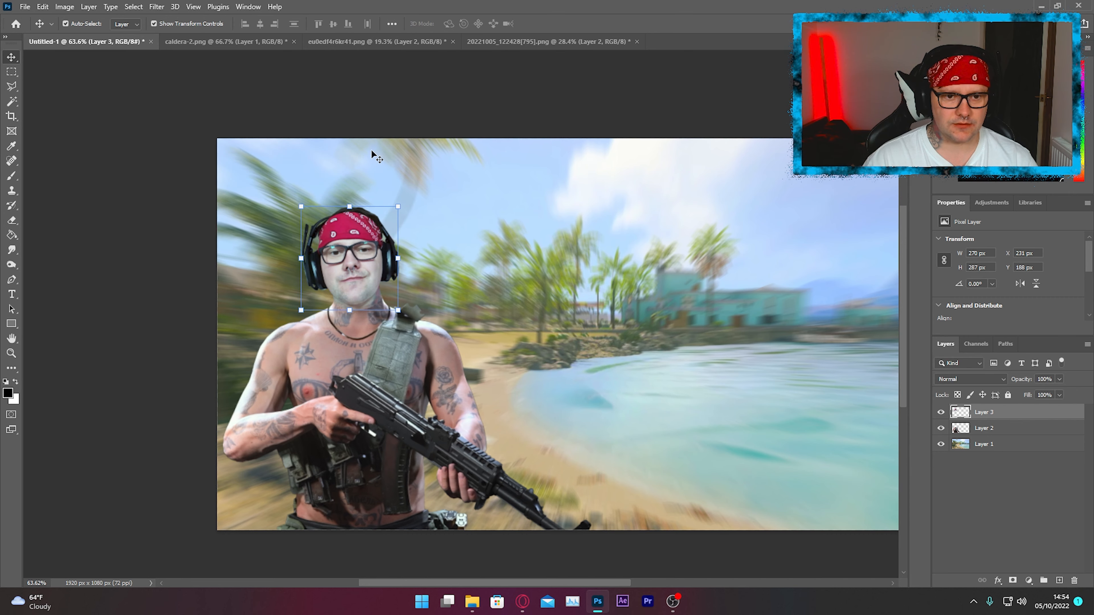
Adjust the head on Layer 3 with Vibrance, setting vibrance to about -46 and saturation to about +41.
click(65, 8)
mouse_move(100, 34)
click(196, 85)
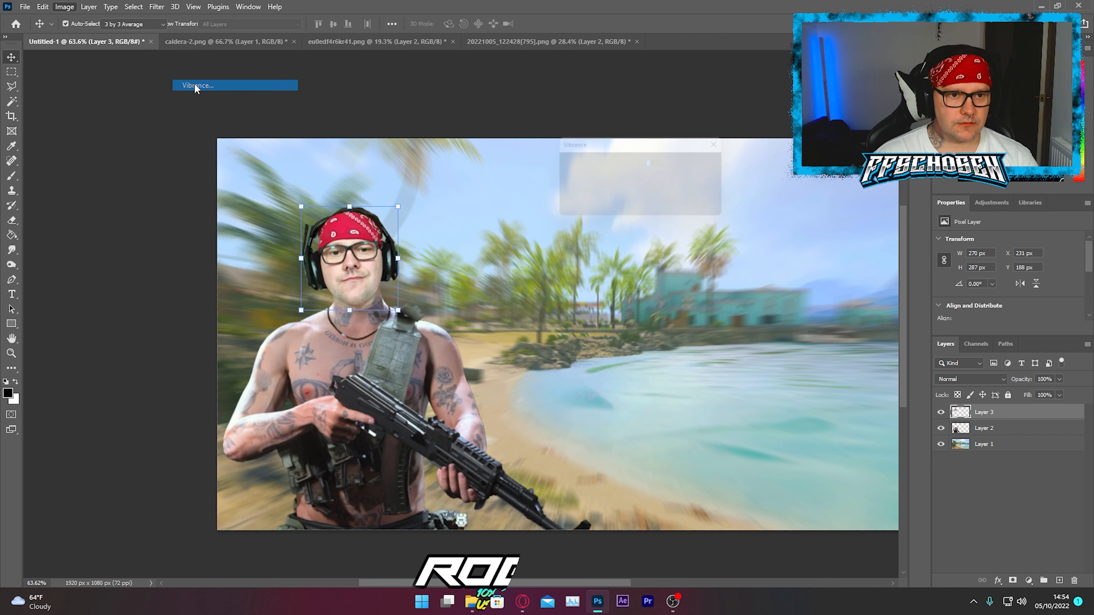
drag(614, 182, 633, 213)
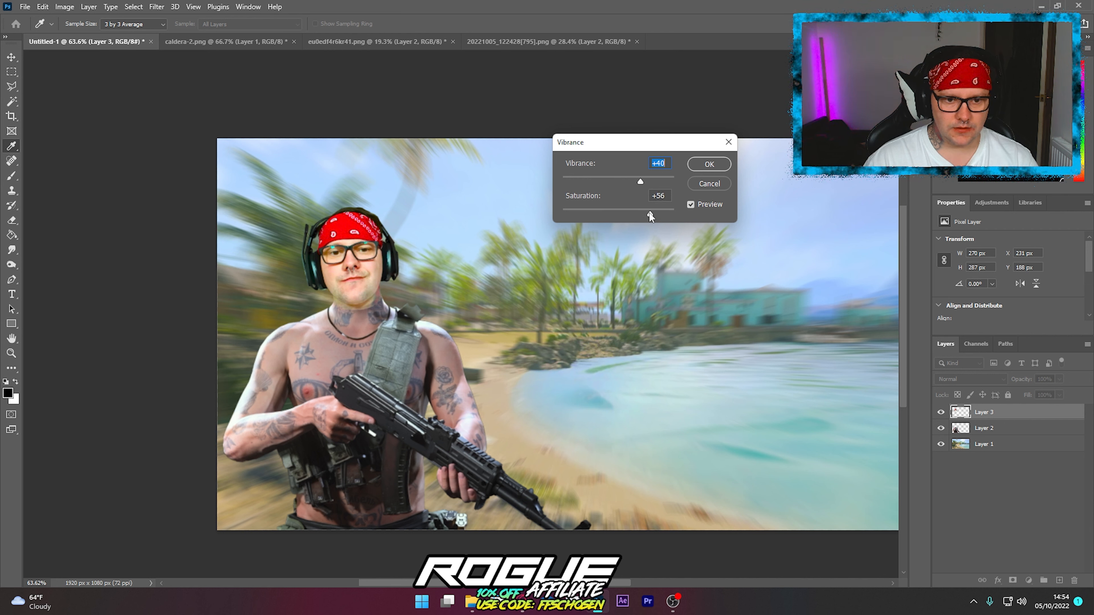
drag(640, 181, 592, 181)
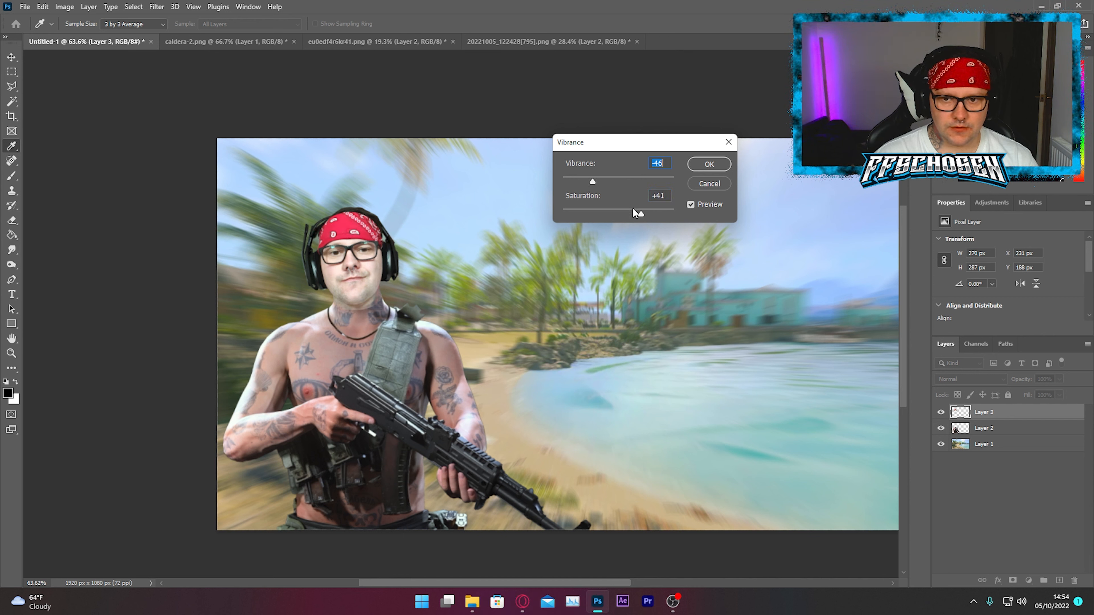
click(709, 164)
key(v)
Color-balance the midtones of the head on Layer 3 to about +42, -4, +2 and apply Auto Color.
click(64, 7)
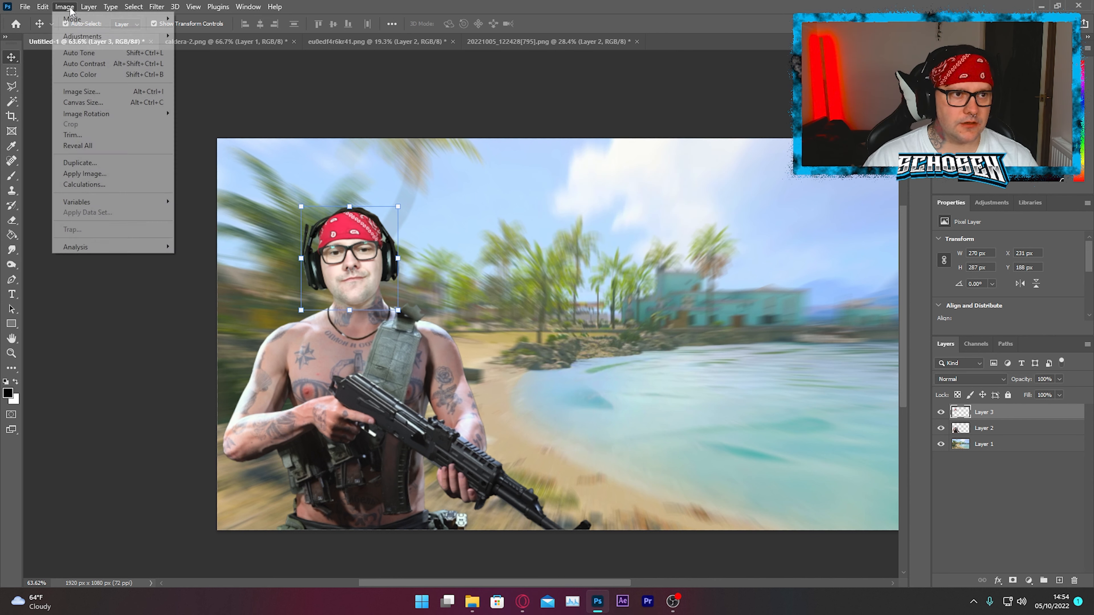
mouse_move(86, 36)
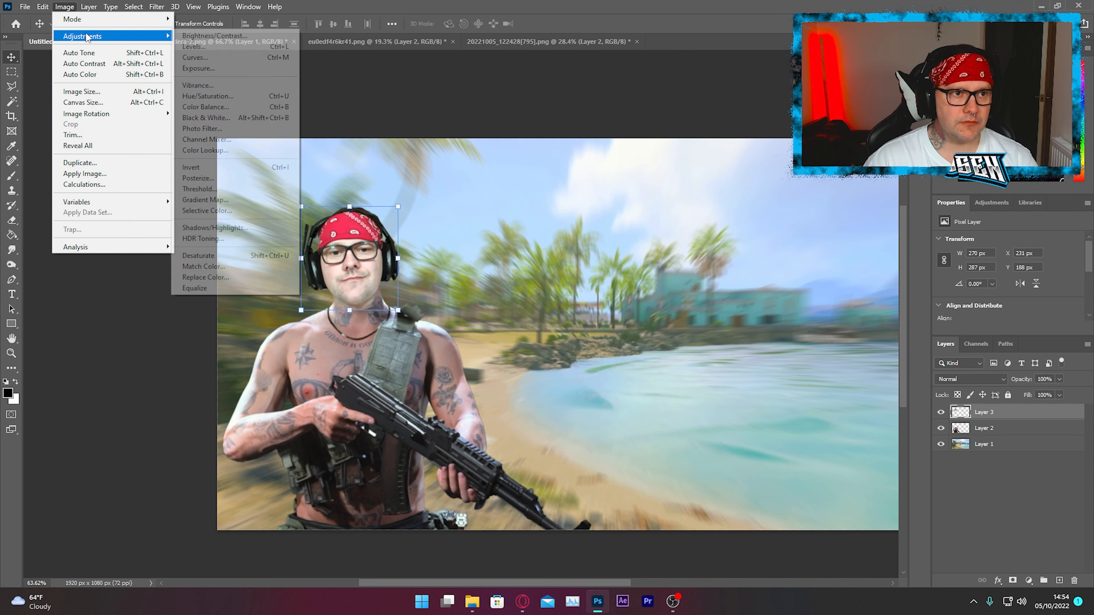
click(224, 108)
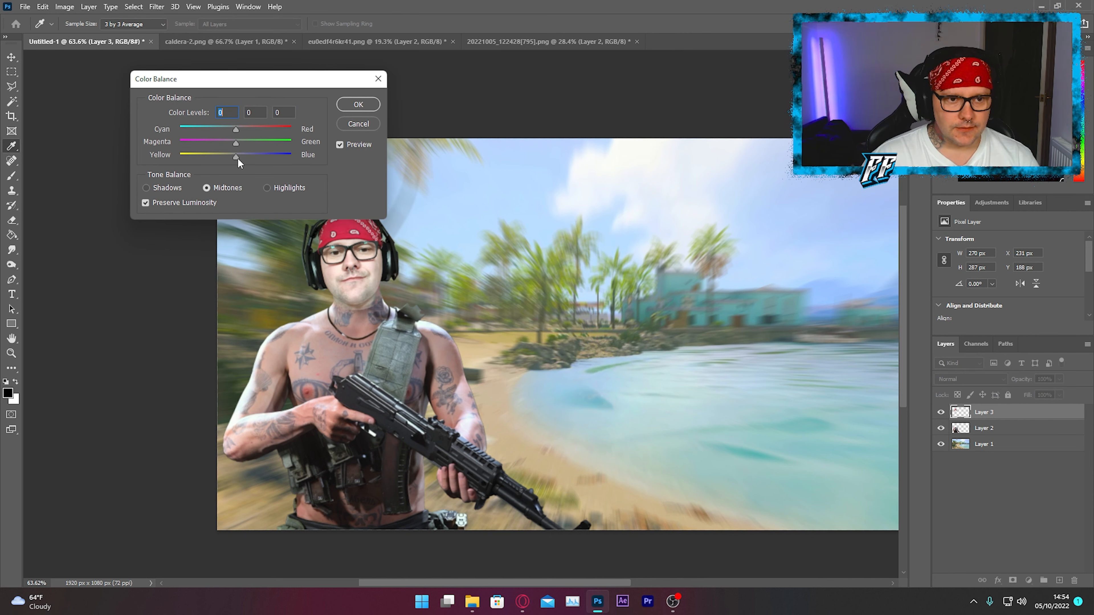
mouse_move(238, 158)
mouse_down()
mouse_move(223, 156)
mouse_move(234, 154)
mouse_up()
click(239, 143)
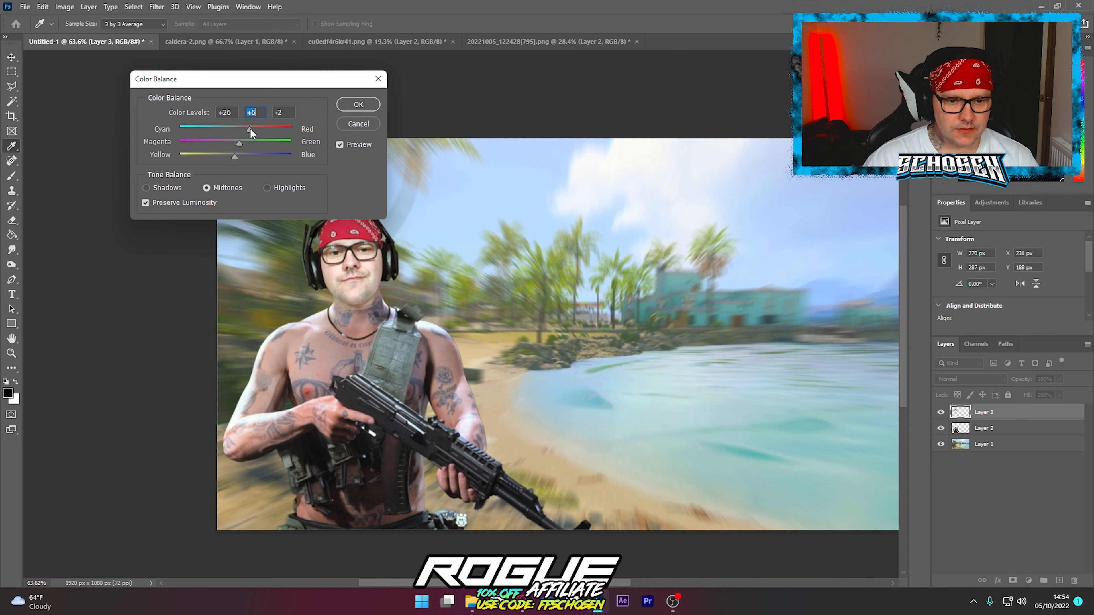
drag(250, 130, 236, 153)
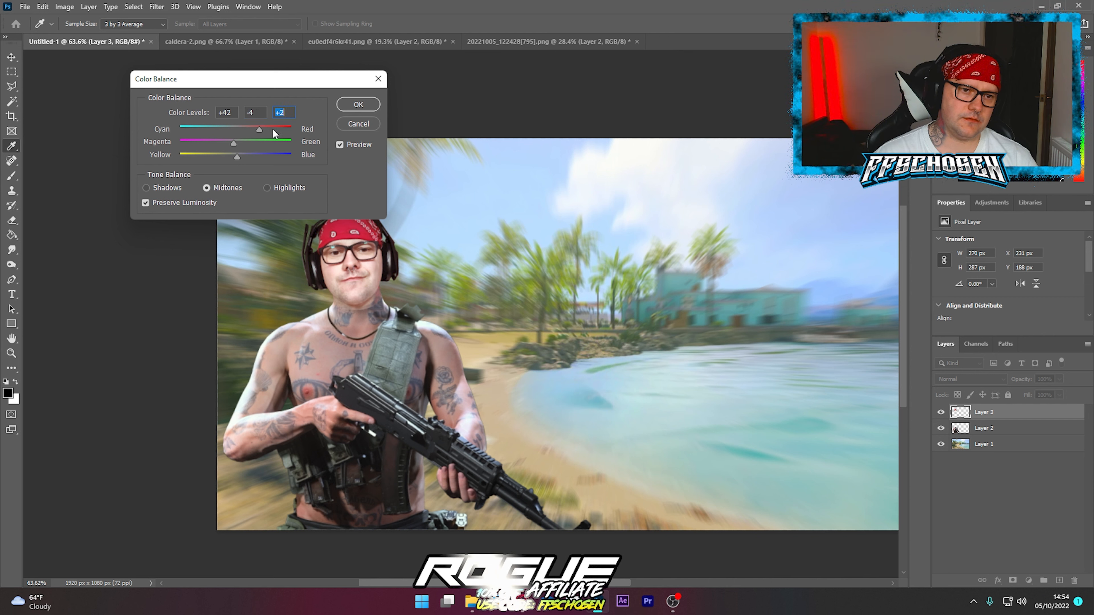
click(361, 104)
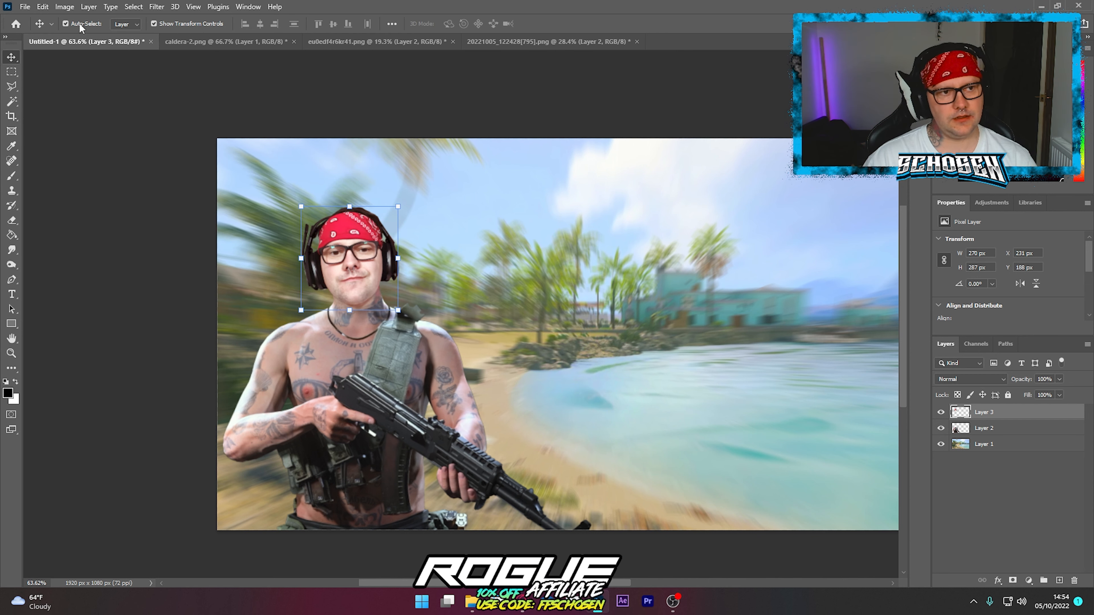
click(64, 10)
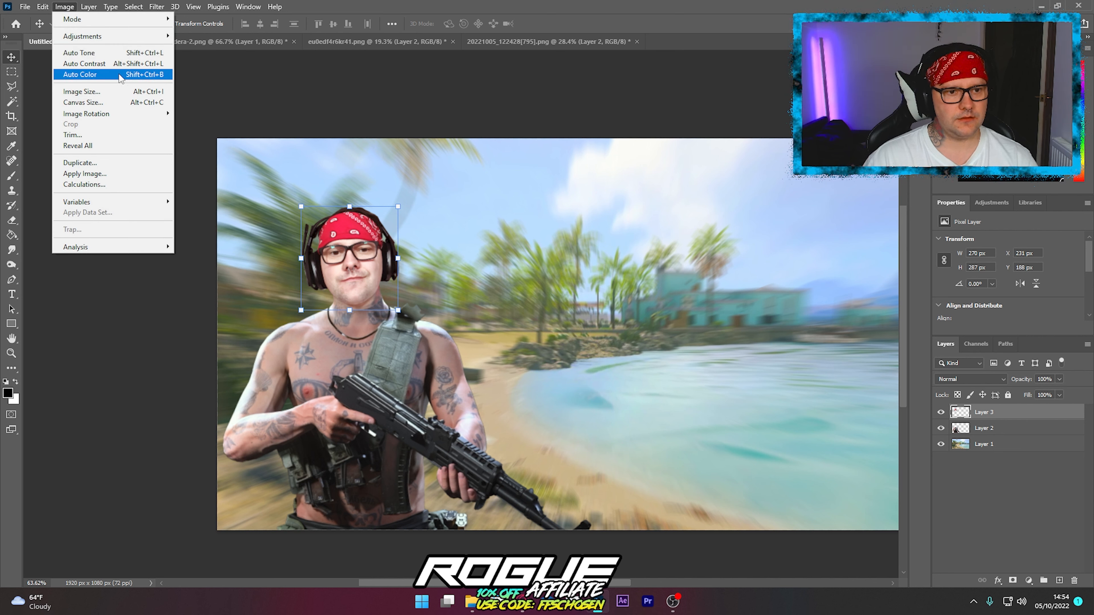
click(118, 74)
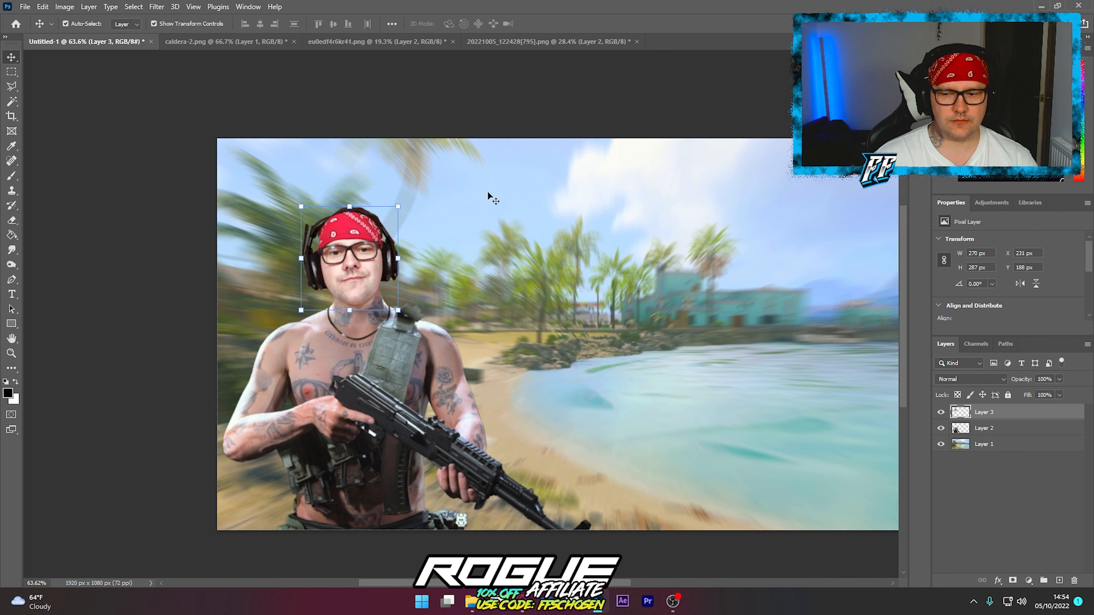
Adjust the head on Layer 3 with Vibrance, setting vibrance to about +10 and saturation to about +4.
click(65, 6)
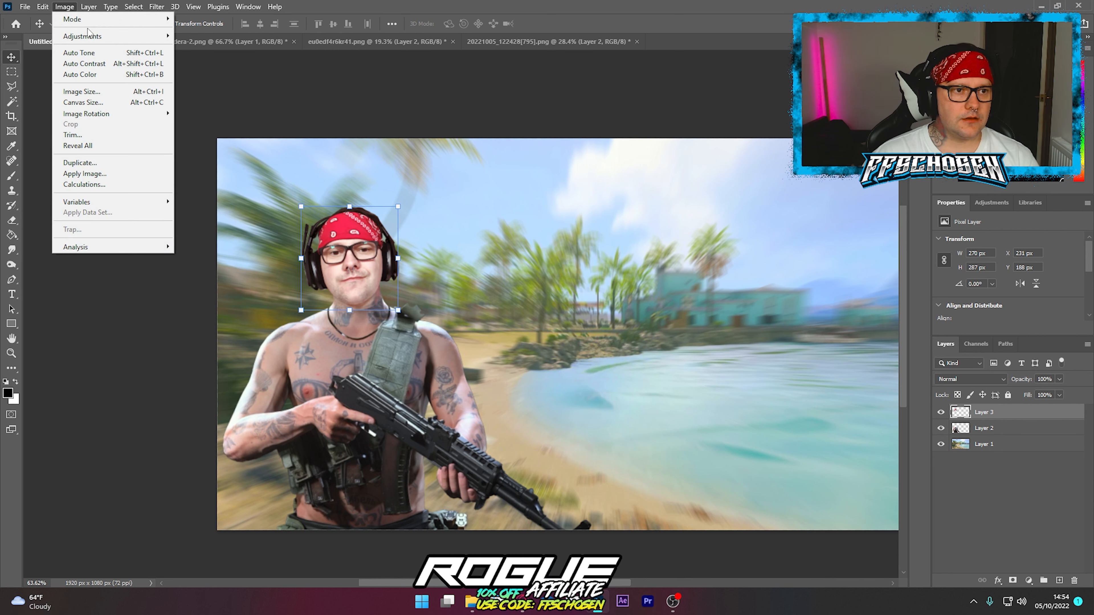
mouse_move(89, 32)
click(196, 84)
drag(614, 185, 634, 184)
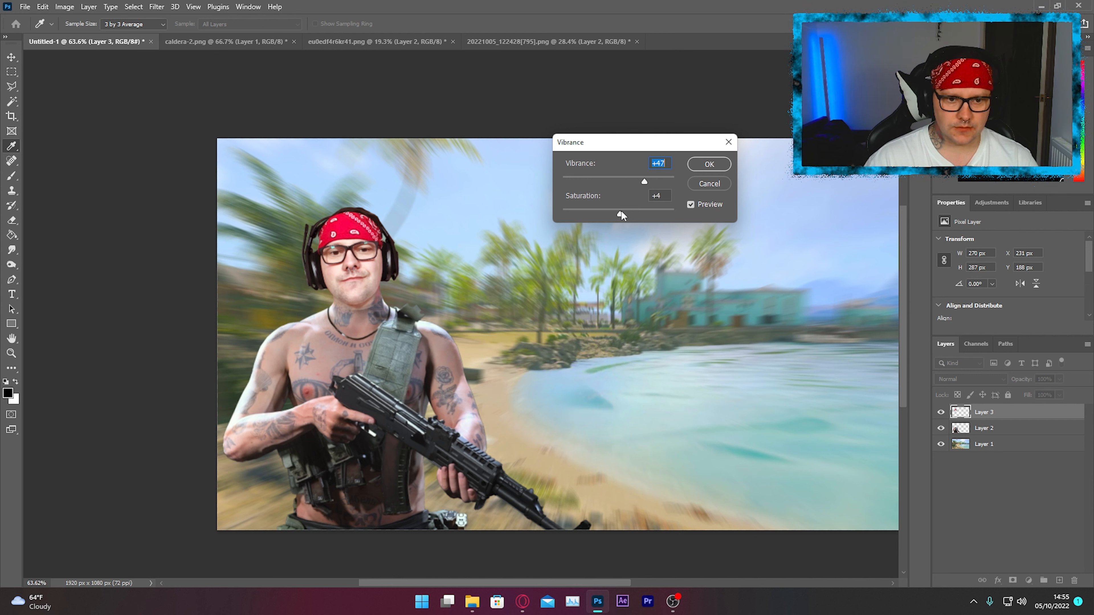
drag(633, 216, 629, 216)
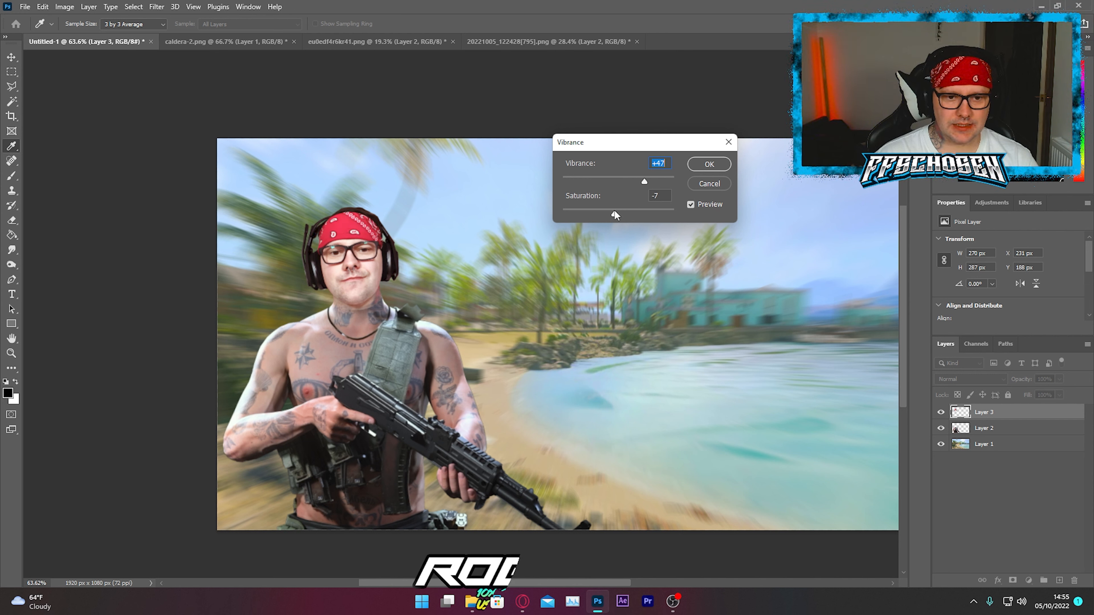
drag(615, 211, 620, 213)
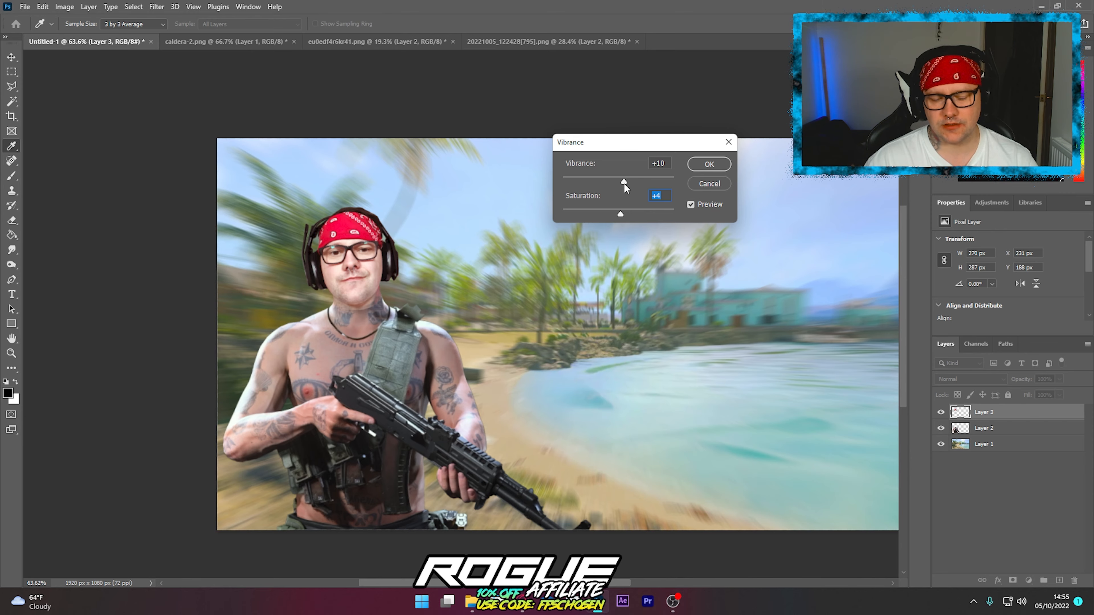
click(709, 164)
key(v)
Brighten the head on Layer 3 with Levels, keeping the black input at 0 and setting the midtone input to about 1.19.
scroll(386, 290, up, 5)
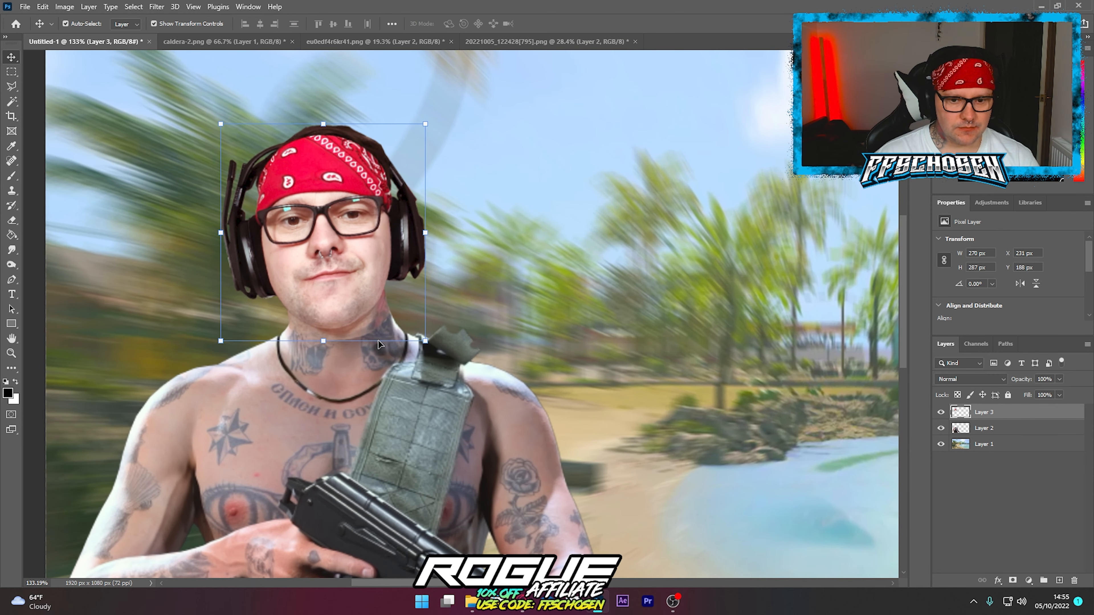
click(64, 6)
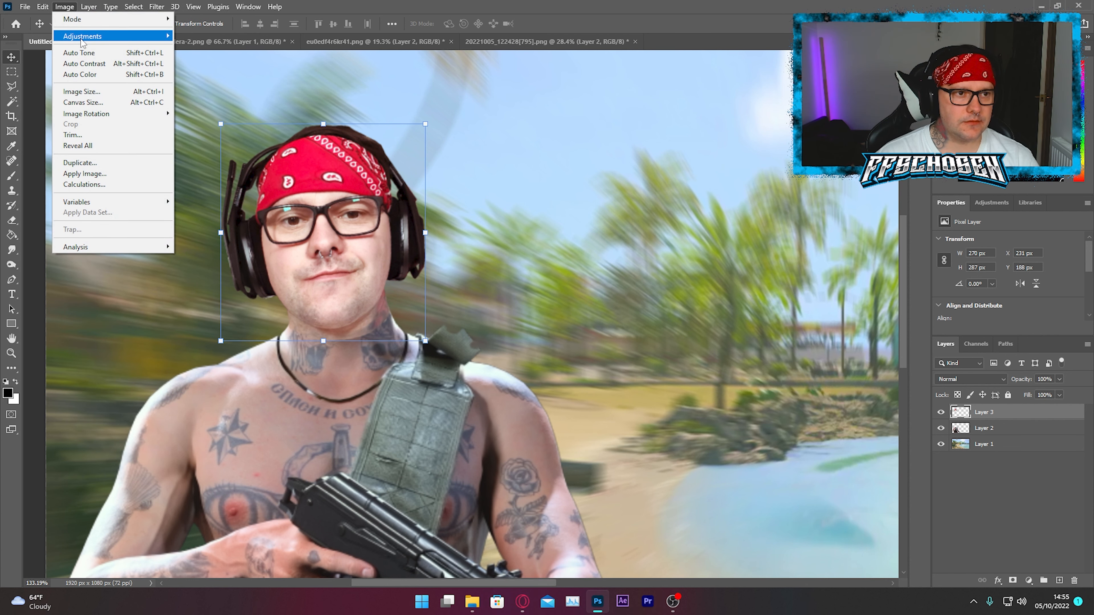
mouse_move(142, 36)
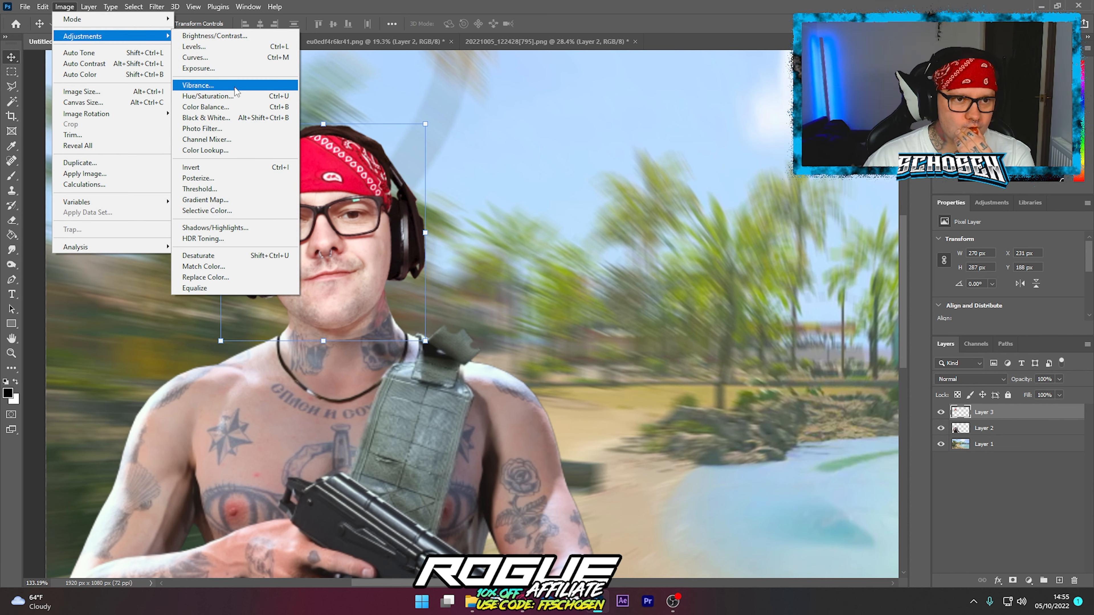
click(216, 46)
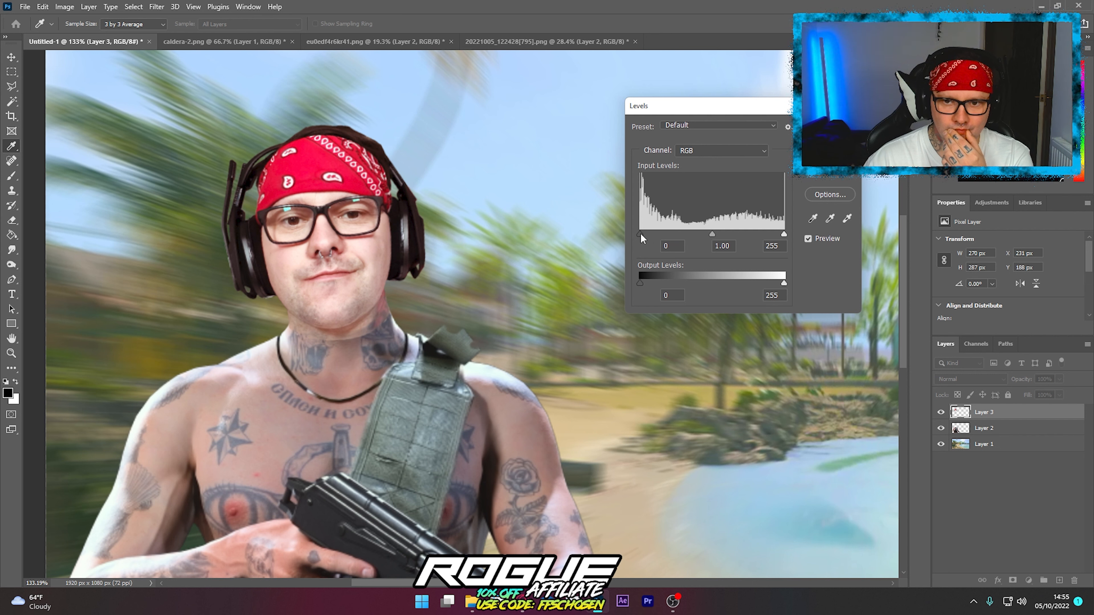
mouse_move(641, 235)
mouse_down()
mouse_move(658, 234)
mouse_move(641, 234)
mouse_up()
mouse_move(711, 233)
mouse_down()
mouse_move(650, 234)
mouse_move(713, 233)
mouse_up()
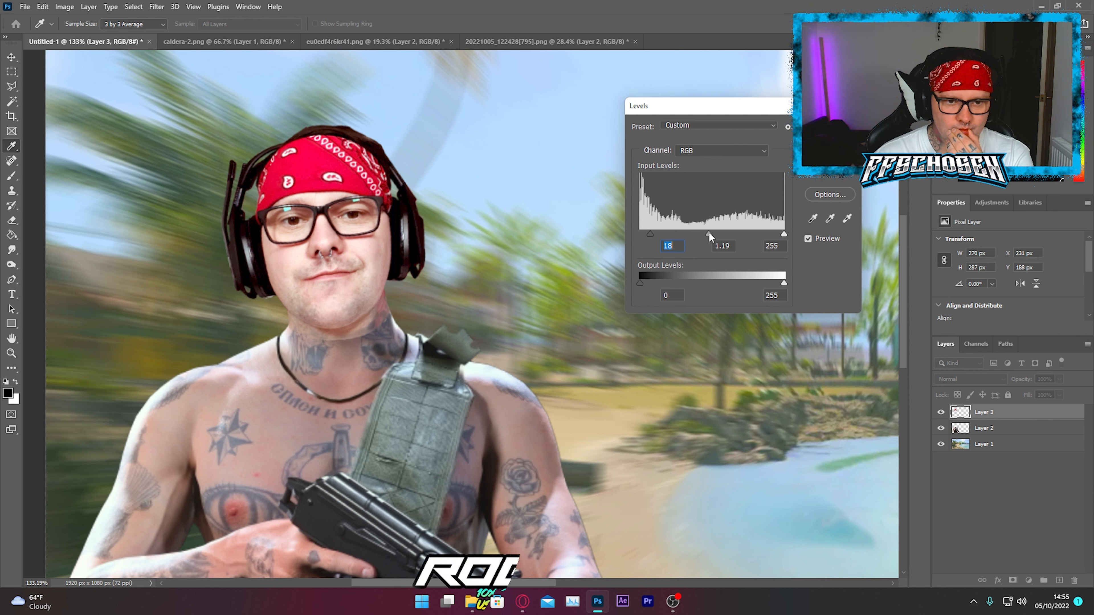
drag(709, 232, 640, 234)
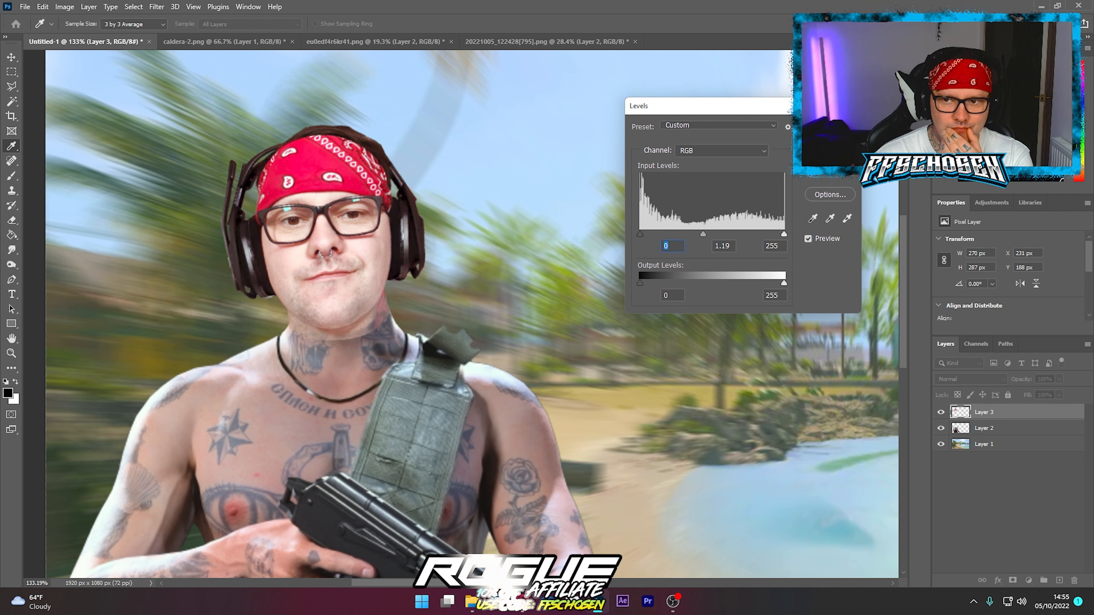
click(830, 126)
Choose the Smudge tool and set its strength to about 46%.
click(143, 163)
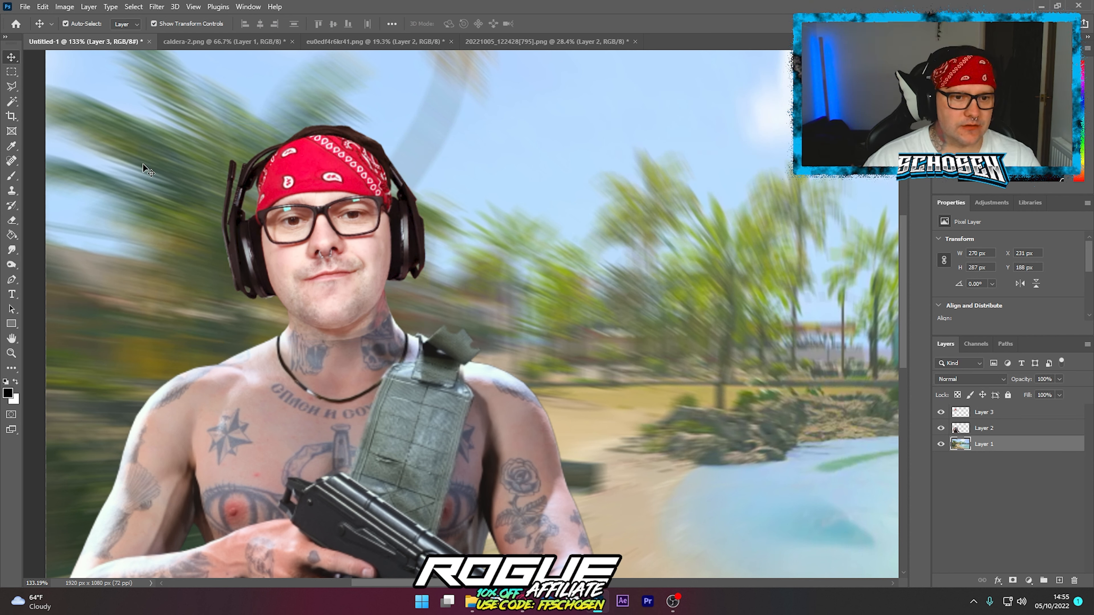
click(9, 266)
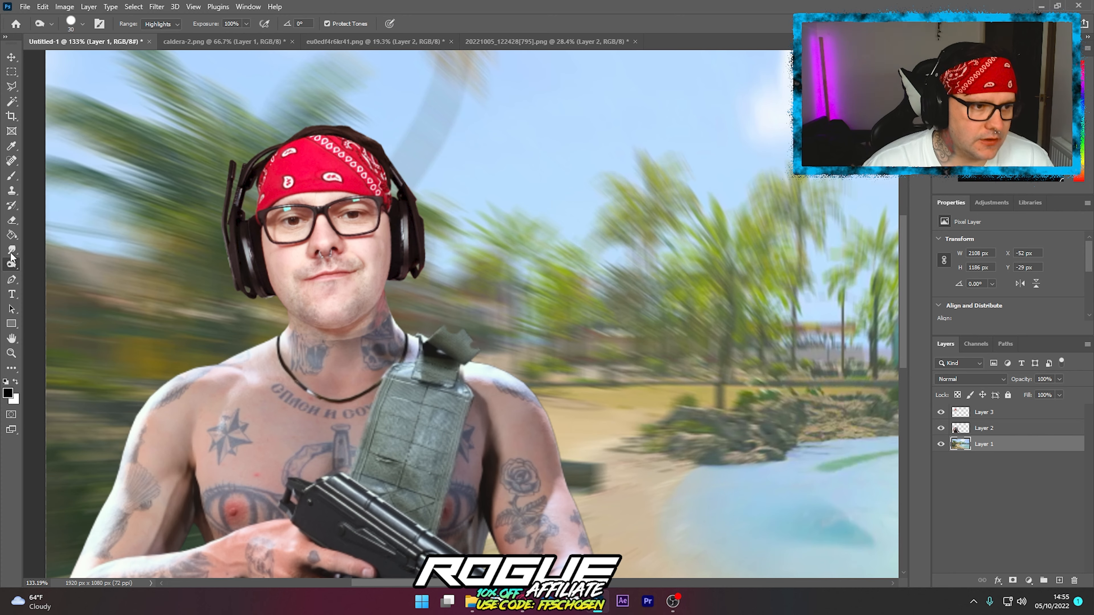
right_click(12, 260)
click(12, 250)
right_click(12, 250)
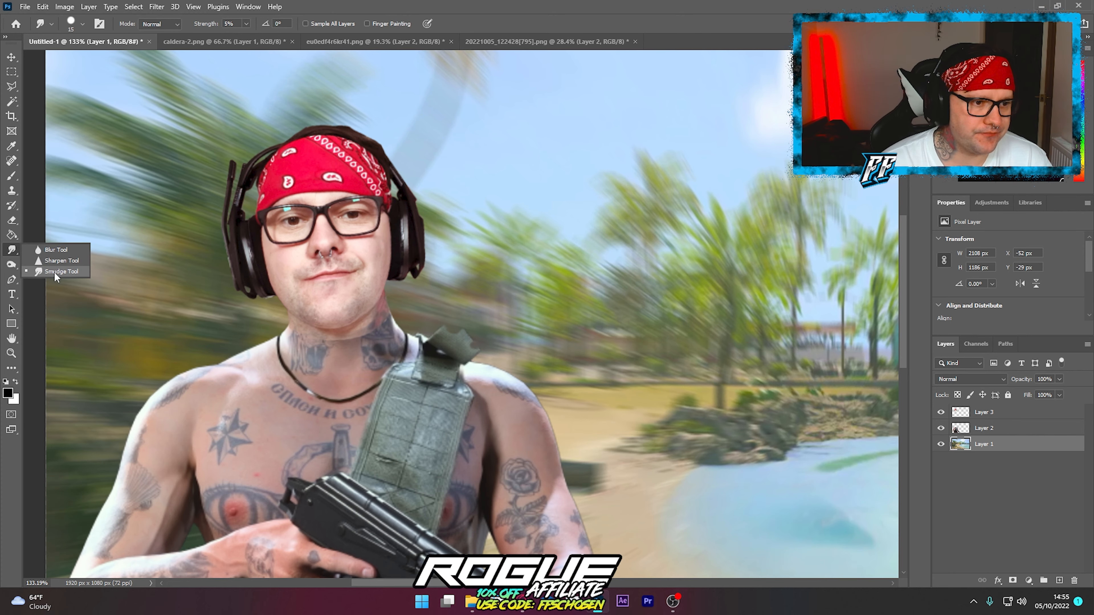
scroll(375, 334, up, 5)
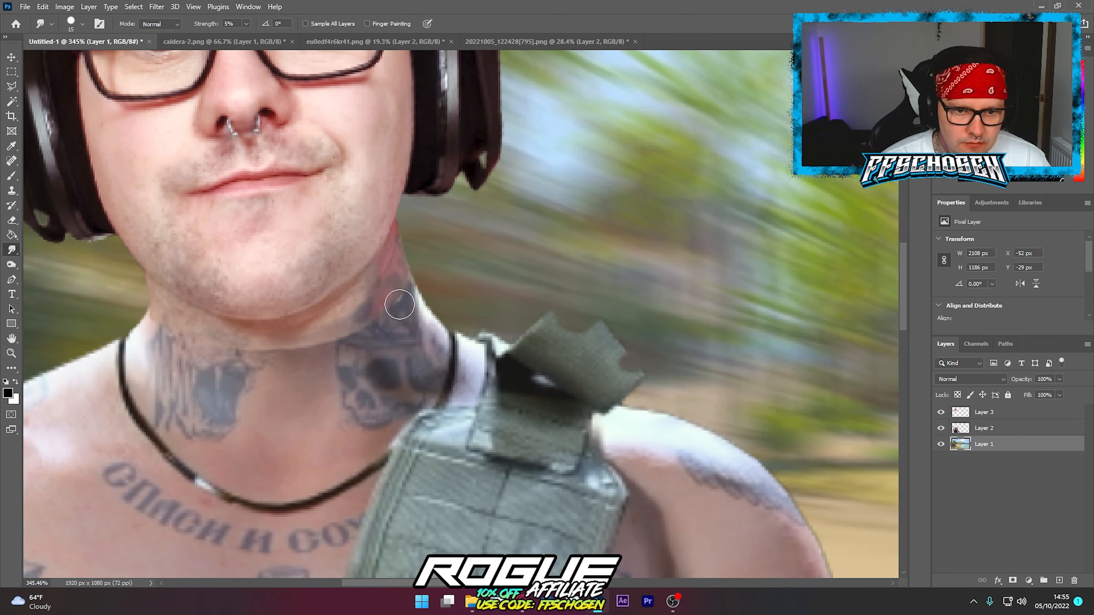
click(246, 23)
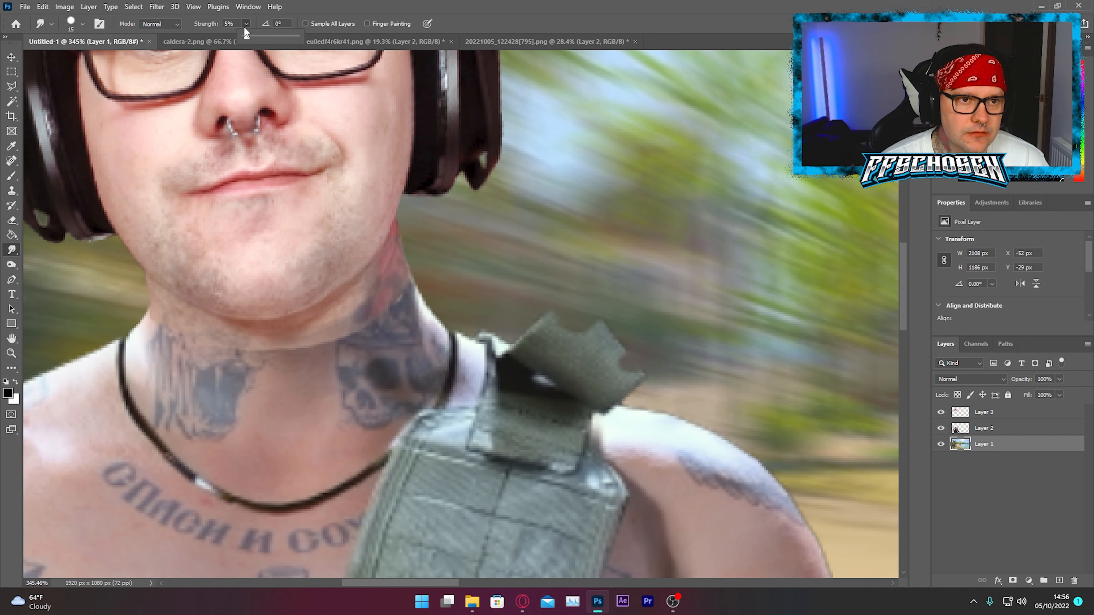
click(399, 286)
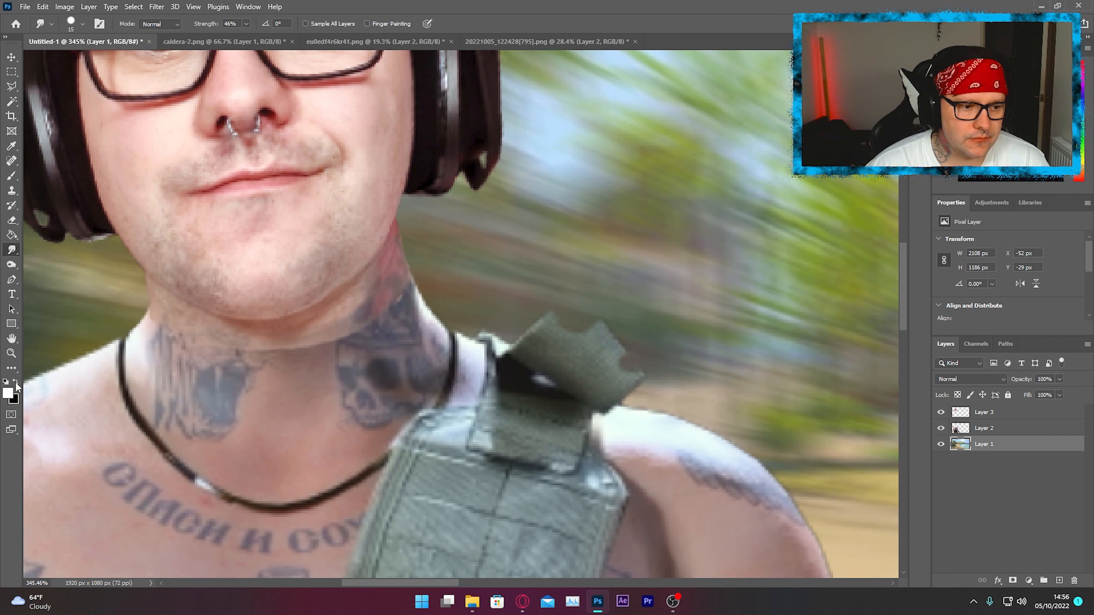
Smudge the lower edge of the head on Layer 3 into the soldier's neck to blend the seam below the chin.
click(986, 431)
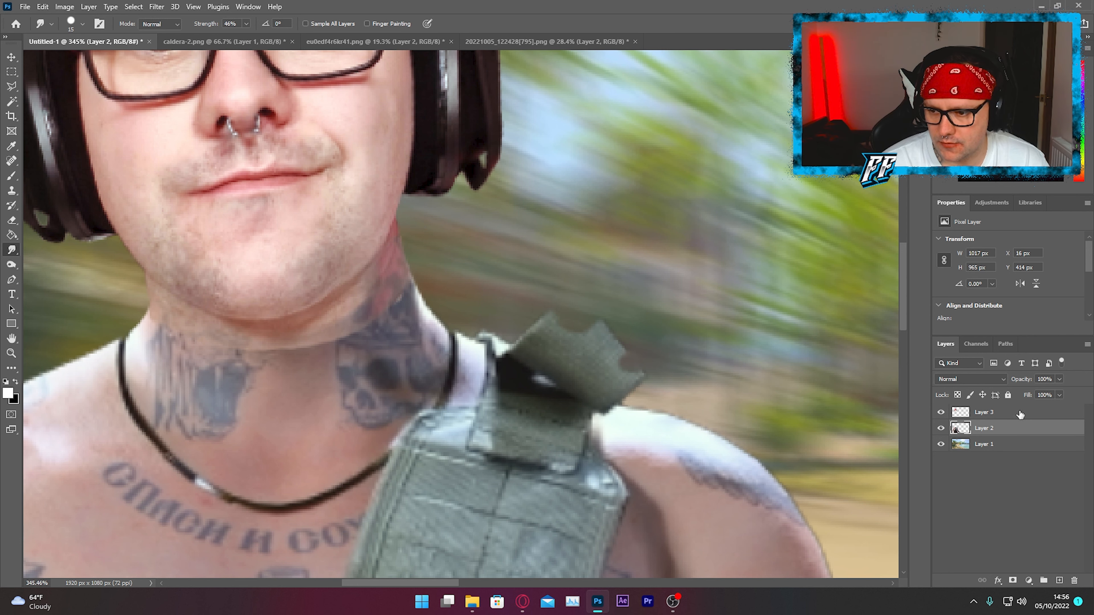
click(983, 416)
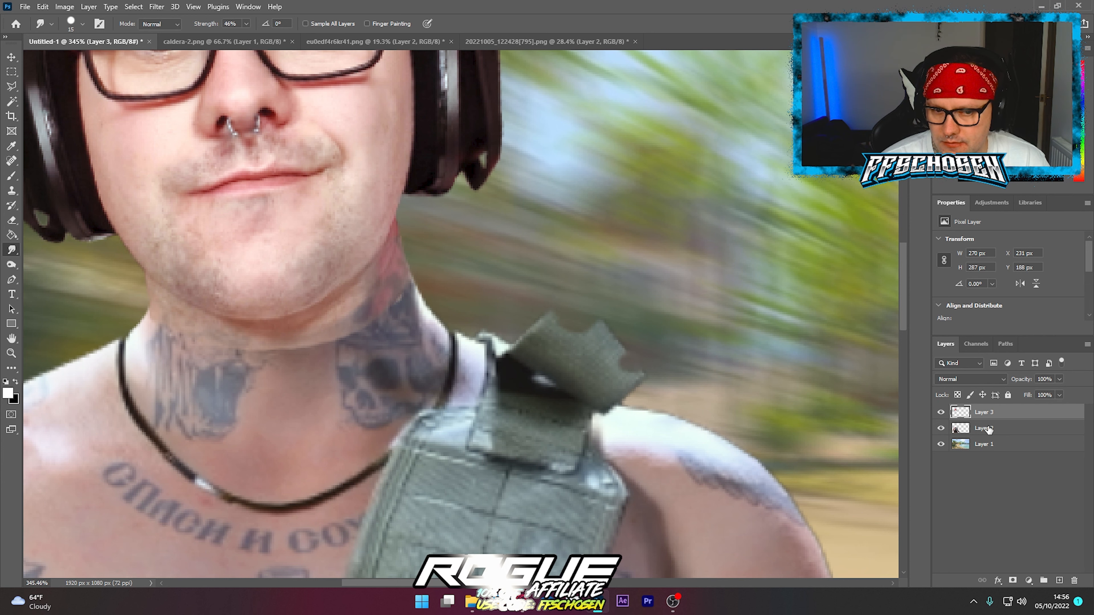
mouse_move(386, 281)
mouse_down()
mouse_move(413, 301)
mouse_move(403, 285)
mouse_move(413, 296)
mouse_move(384, 305)
mouse_move(382, 335)
mouse_move(368, 326)
mouse_move(413, 296)
mouse_move(314, 347)
mouse_move(372, 346)
mouse_move(325, 351)
mouse_move(336, 352)
mouse_move(333, 371)
mouse_move(281, 357)
mouse_move(309, 372)
mouse_move(369, 370)
mouse_move(358, 317)
mouse_move(373, 319)
mouse_move(382, 288)
mouse_move(404, 269)
mouse_move(358, 334)
mouse_move(321, 339)
mouse_move(362, 344)
mouse_move(390, 330)
mouse_up()
scroll(377, 419, down, 2)
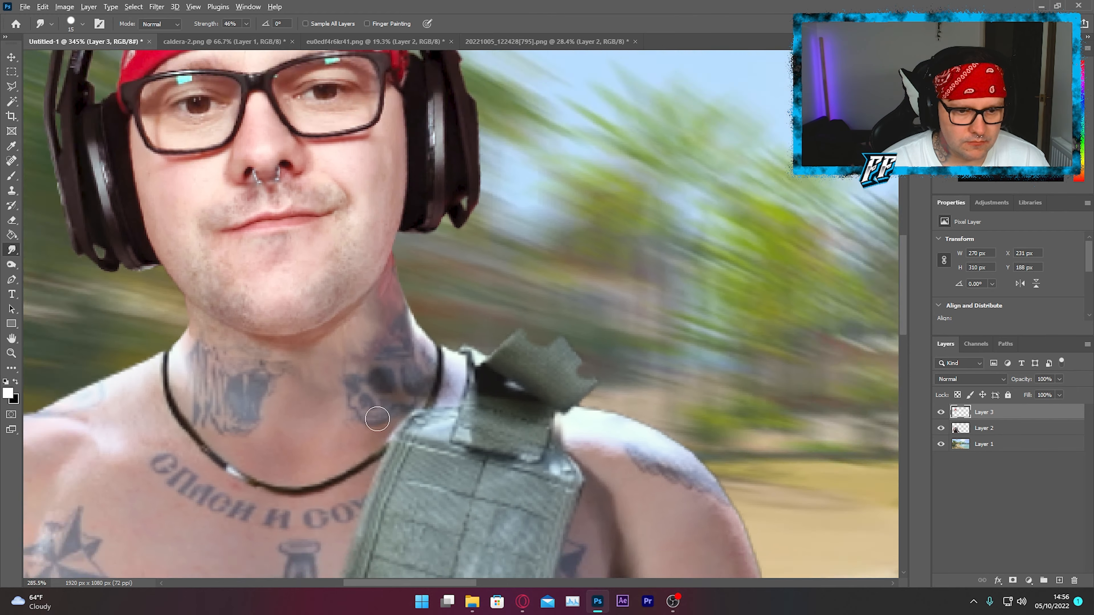
scroll(377, 419, down, 5)
scroll(362, 449, up, 6)
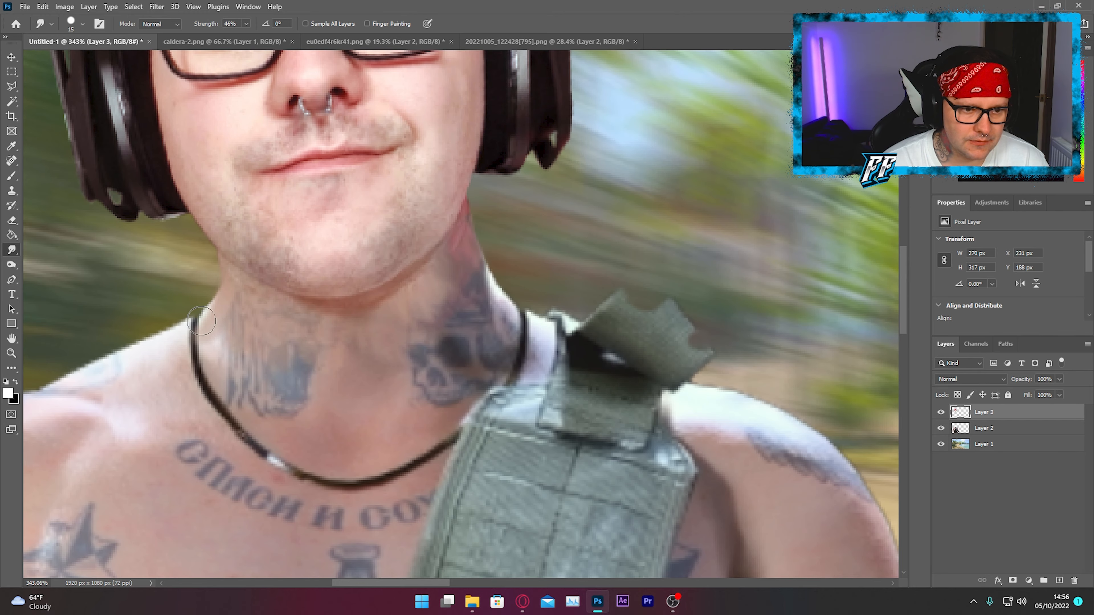
scroll(265, 407, down, 5)
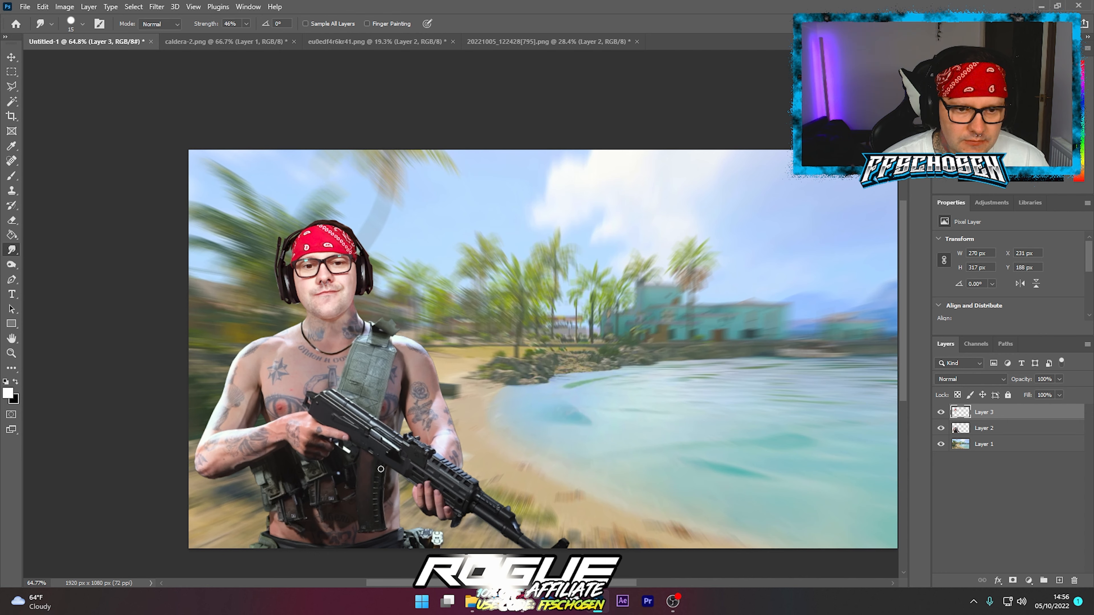
scroll(358, 431, up, 2)
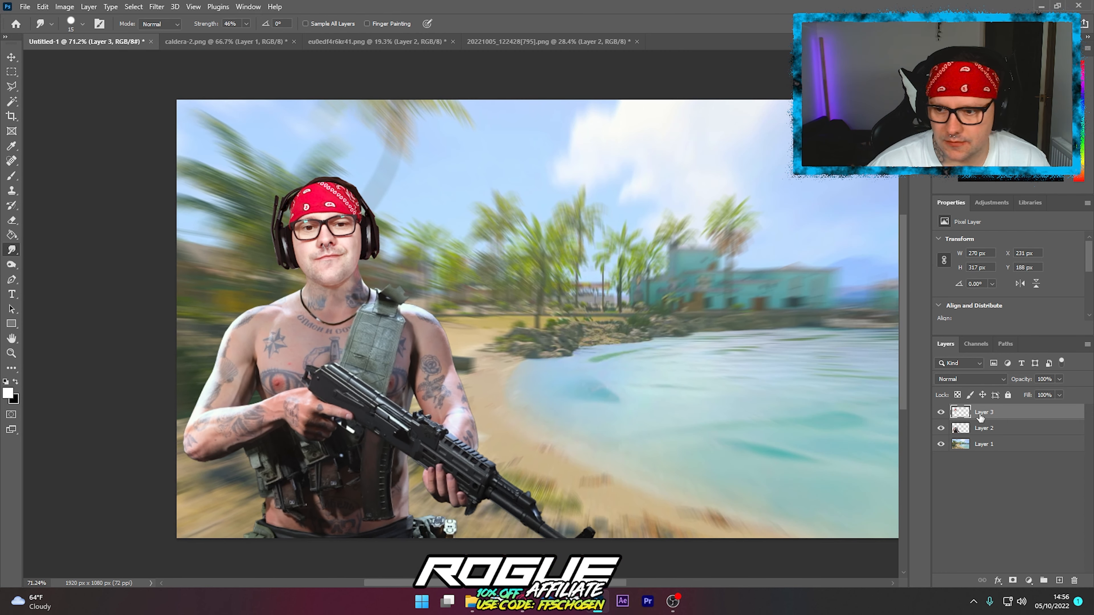
Add a Gradient Overlay to Layer 3 using the white-to-transparent Basics preset, with the angle set to 1°.
click(997, 580)
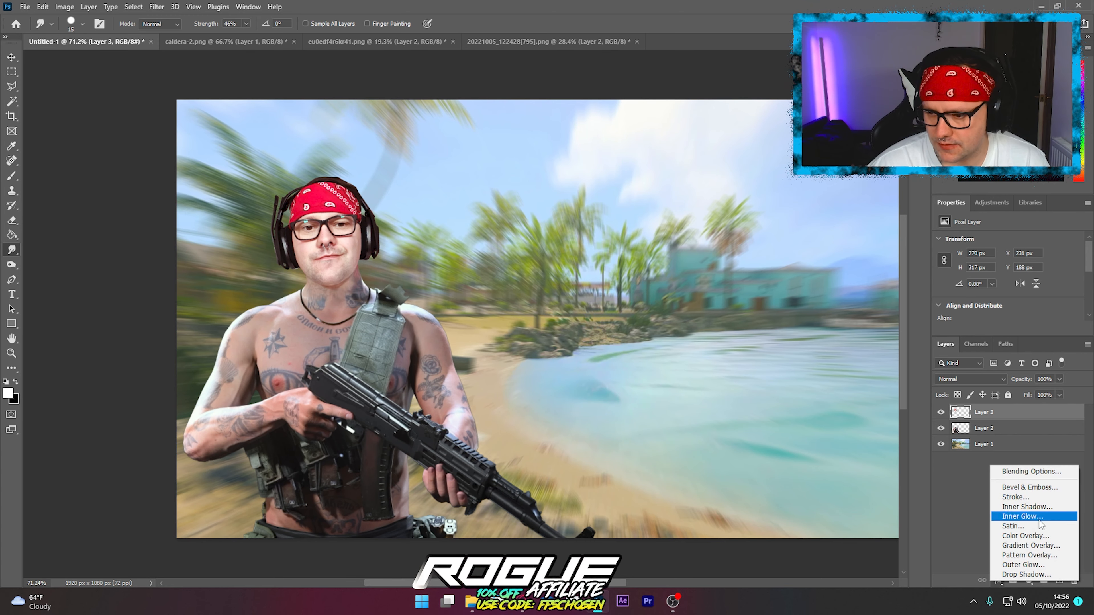
click(1030, 545)
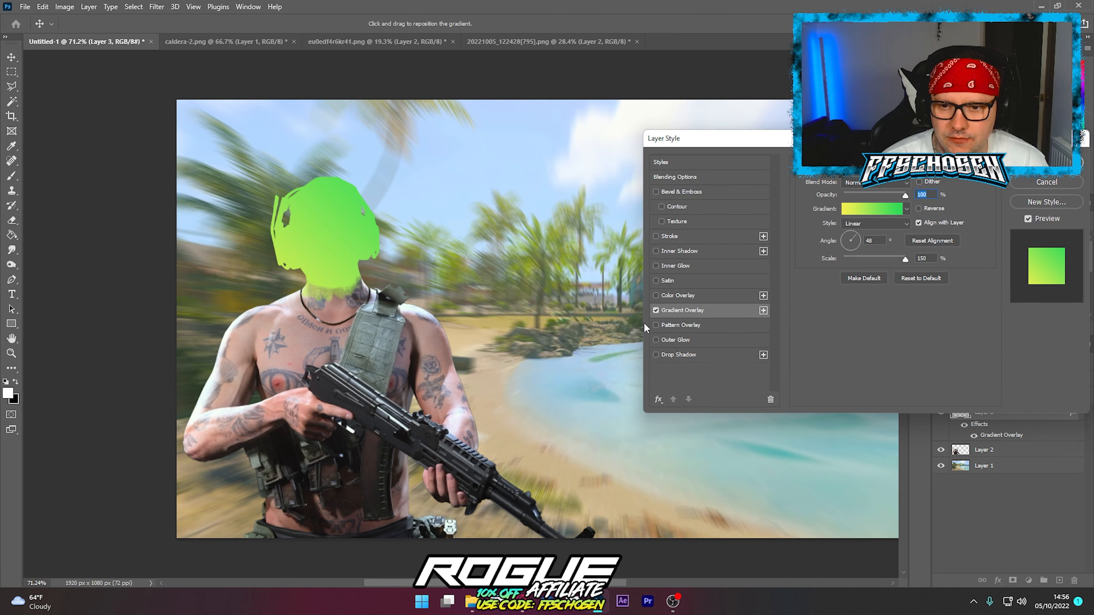
click(906, 209)
click(812, 231)
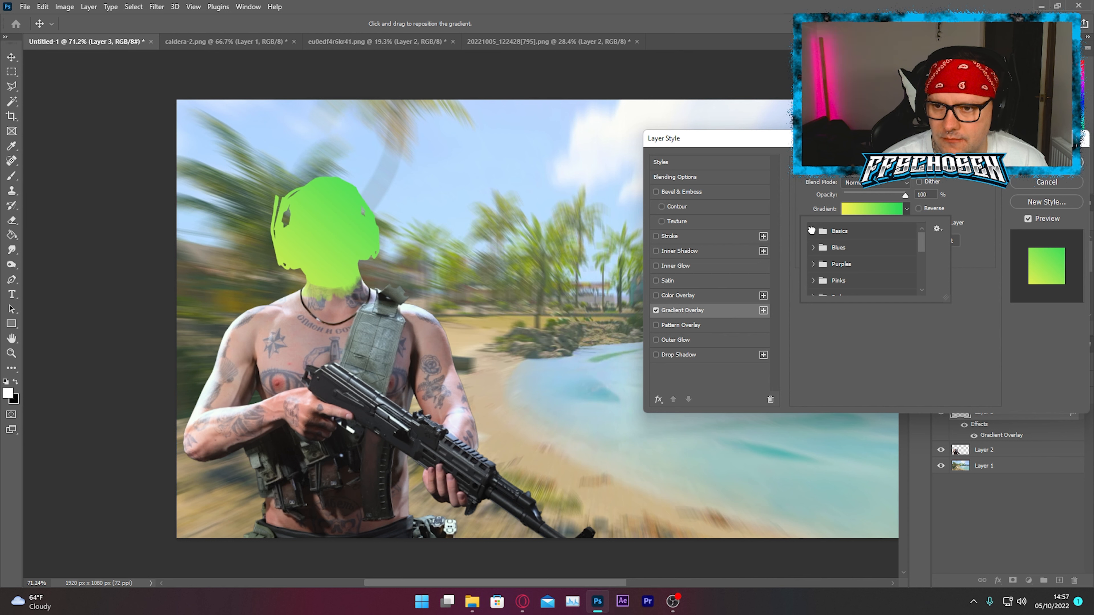
click(844, 248)
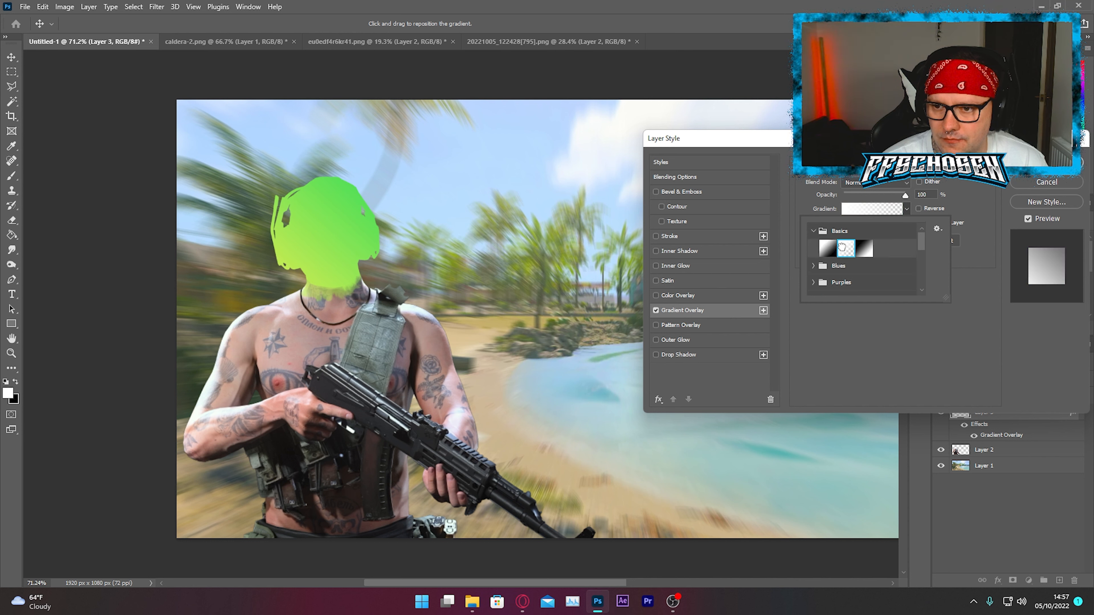
click(930, 335)
drag(855, 242, 860, 241)
Edit the overlay gradient so its stop at location 0% is black, fading to transparent.
click(854, 210)
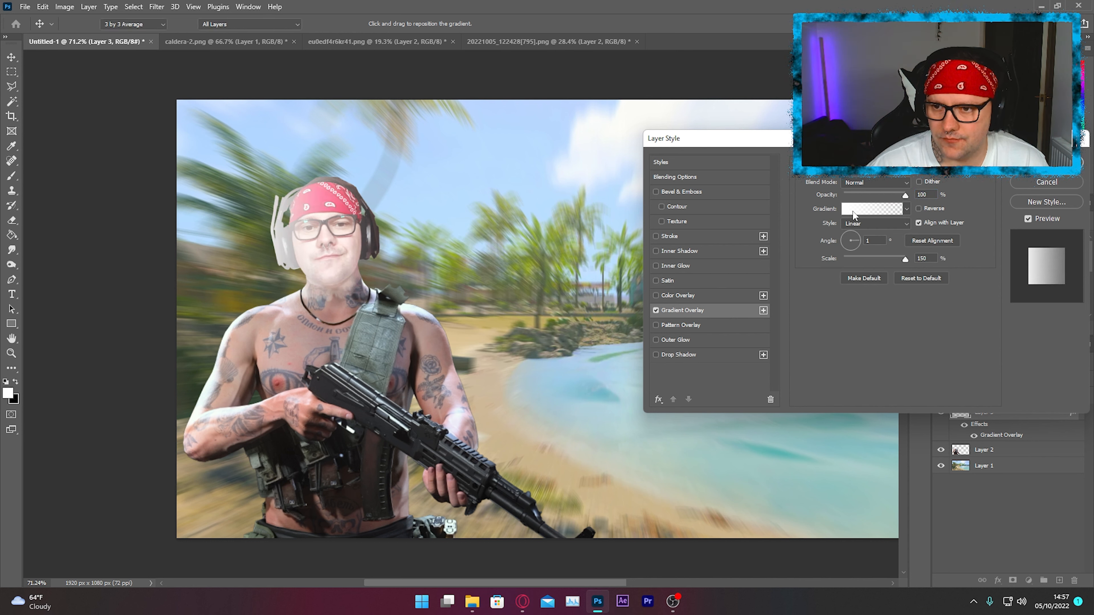
drag(431, 291, 567, 211)
click(414, 419)
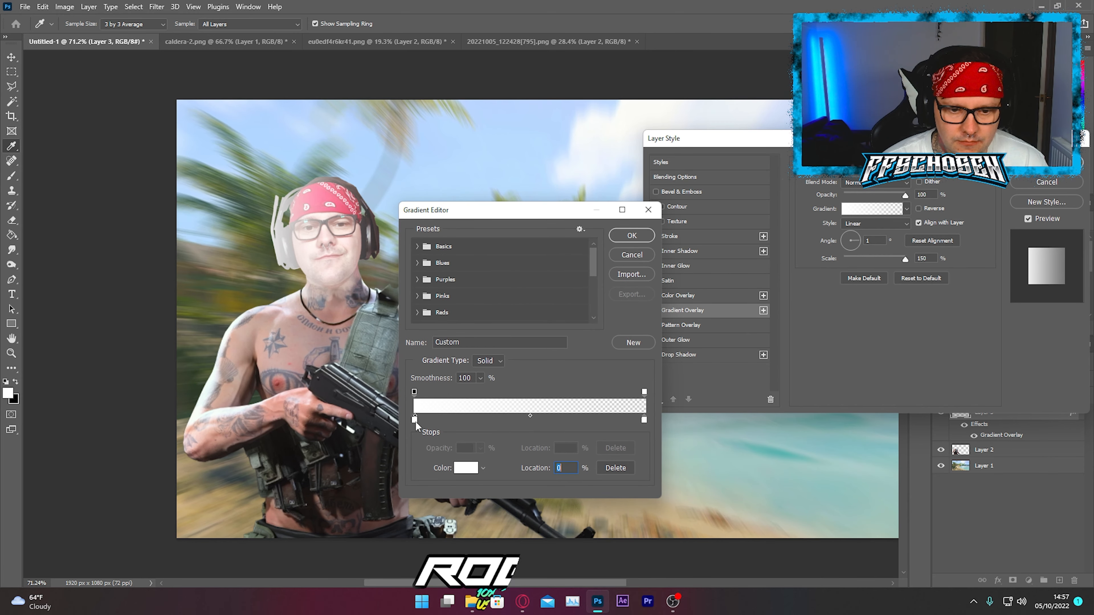
click(414, 421)
click(467, 468)
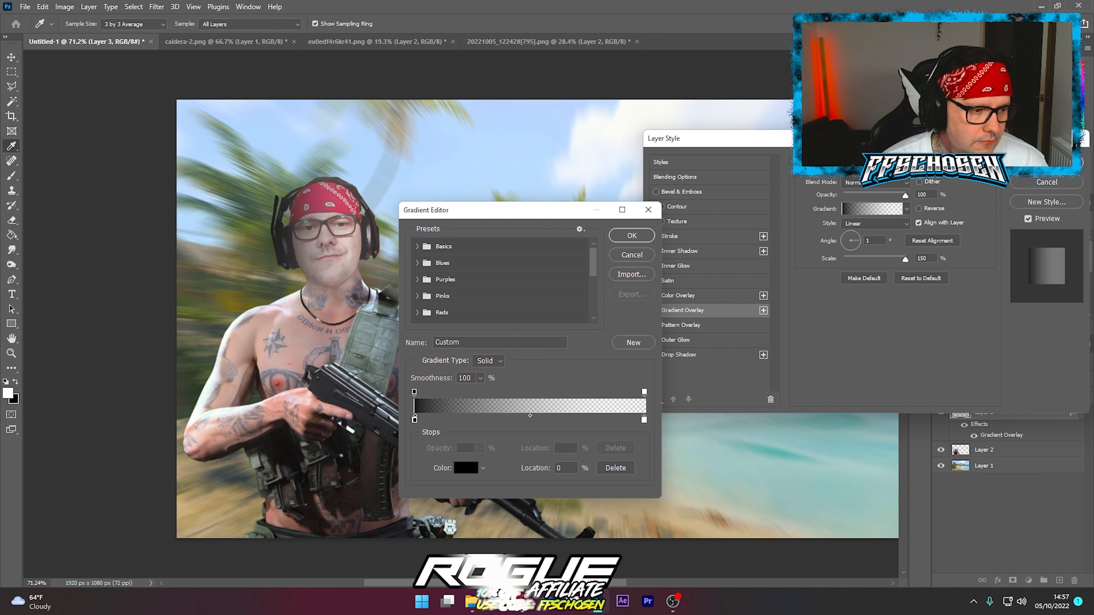
click(630, 237)
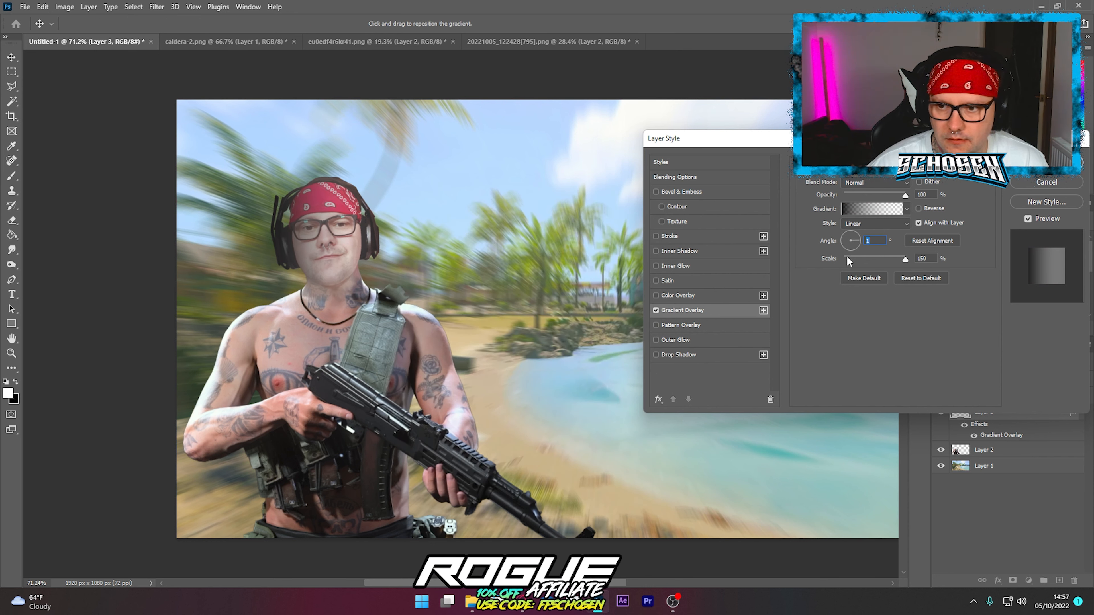
Set the Gradient Overlay's angle to -177°, opacity to 42% and scale to 114%, and apply the layer style.
click(840, 241)
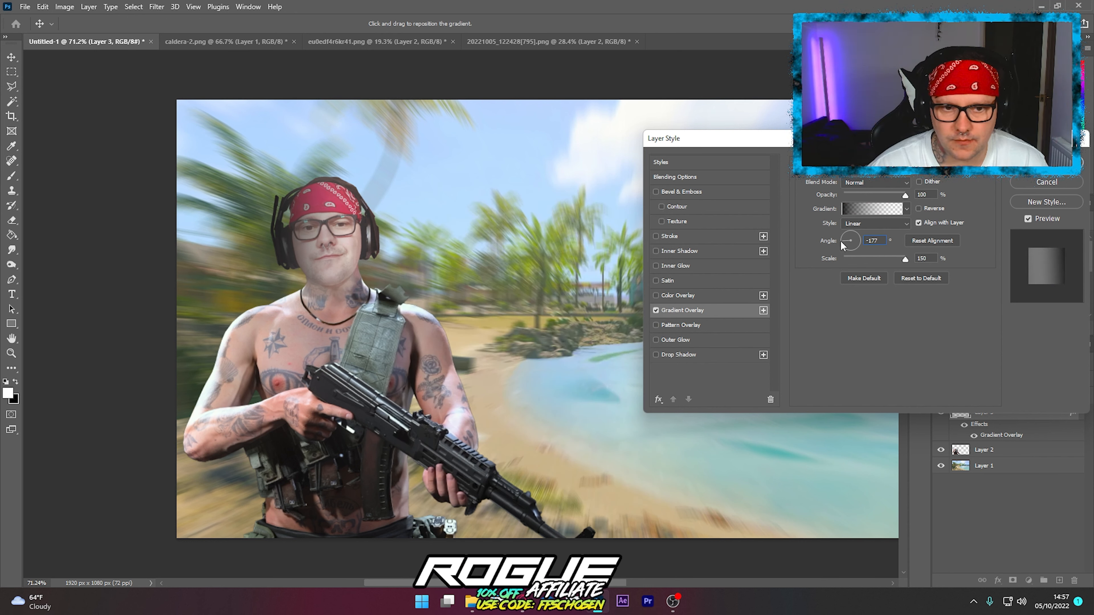
click(840, 239)
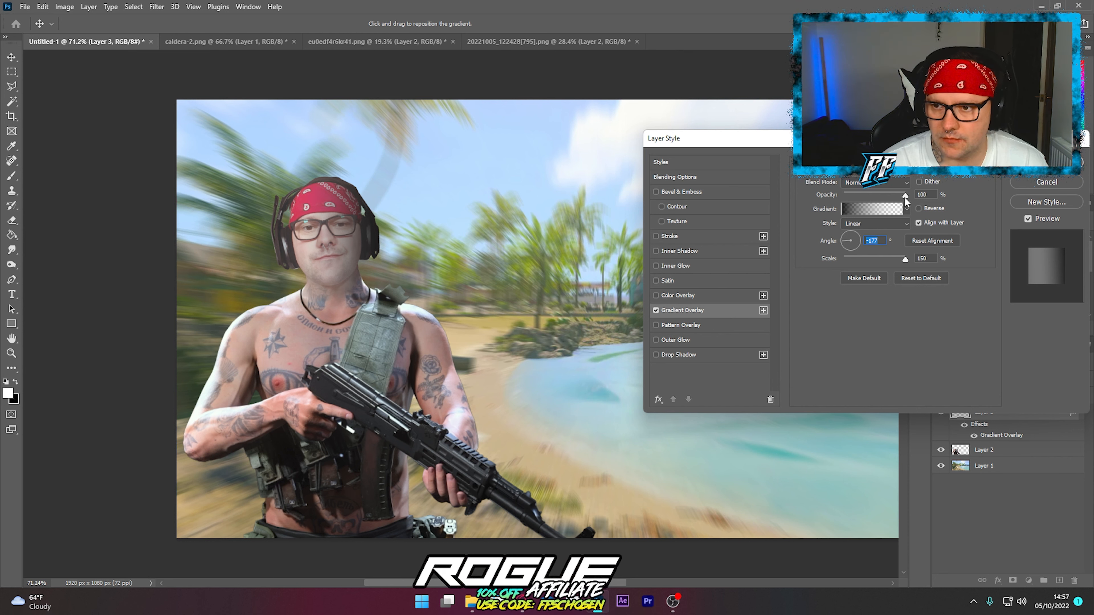
drag(905, 196, 859, 199)
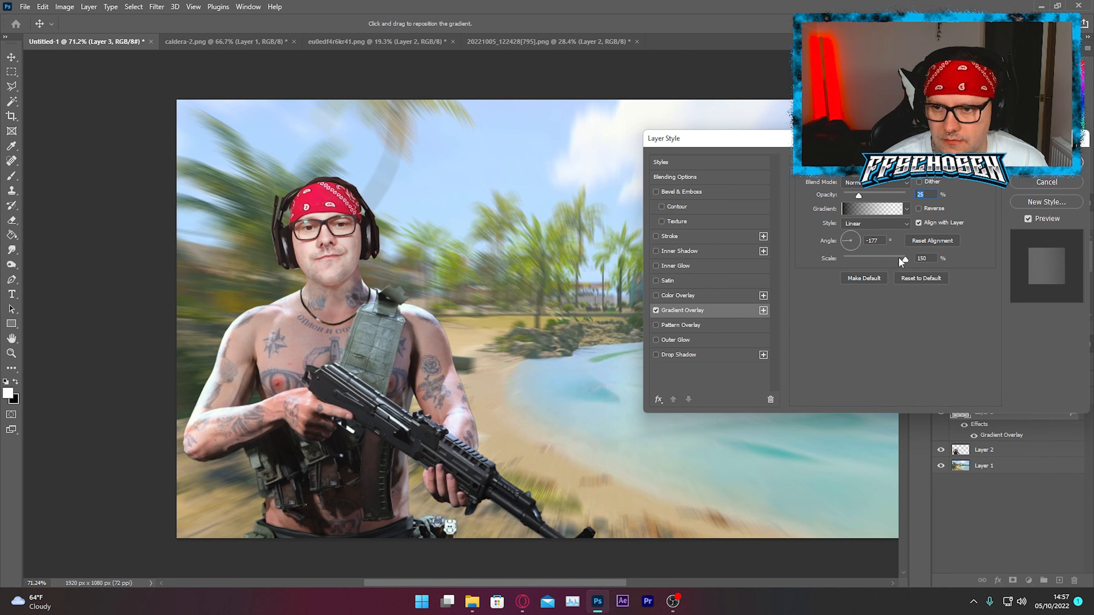
drag(902, 259, 817, 260)
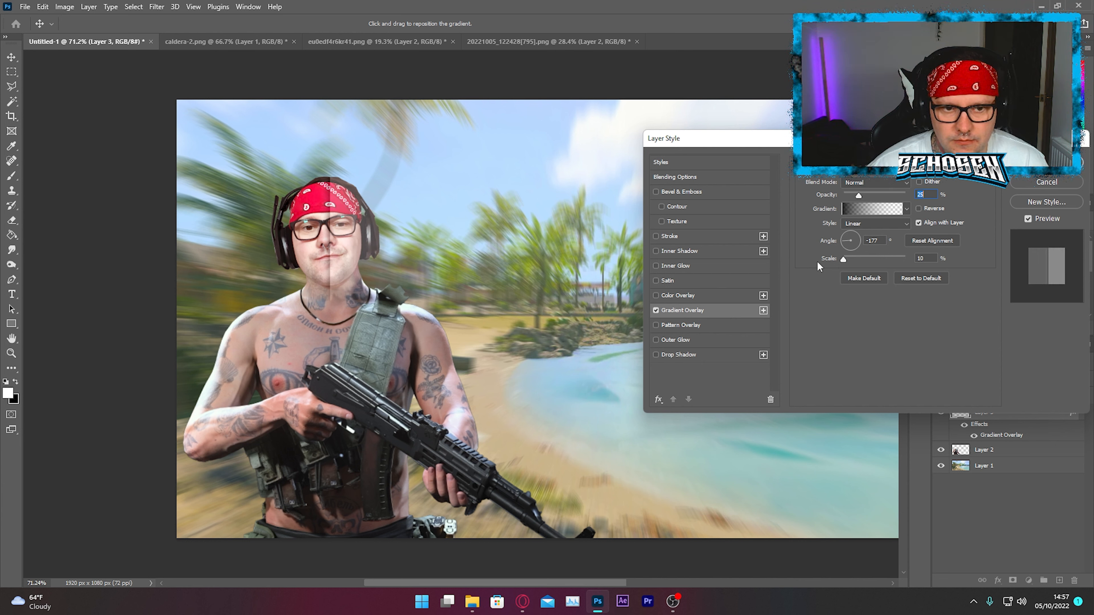
drag(854, 197, 867, 198)
drag(842, 260, 889, 259)
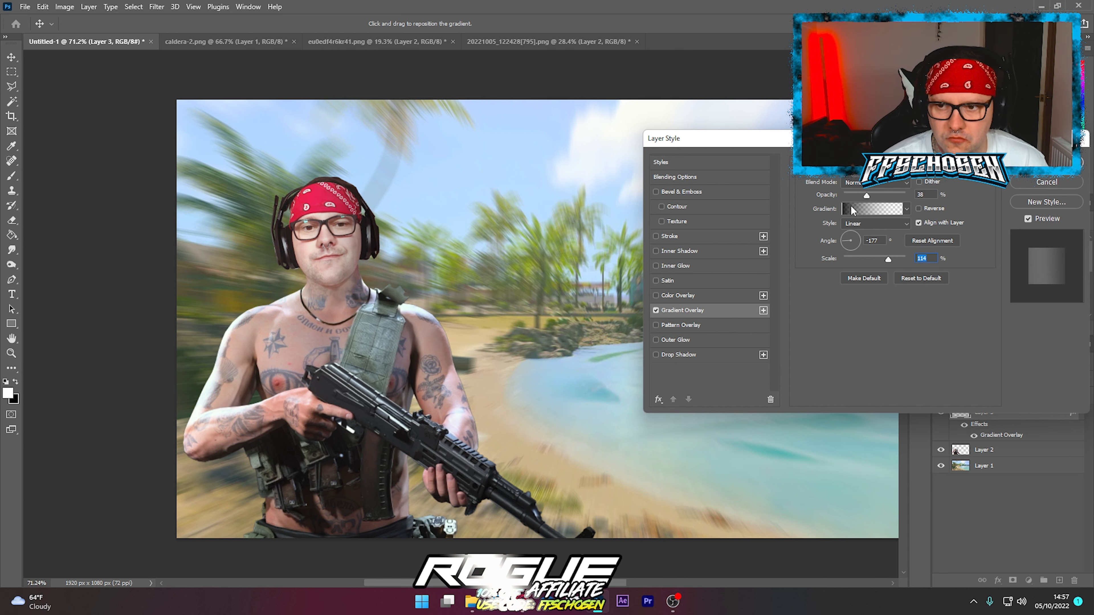
drag(866, 197, 869, 200)
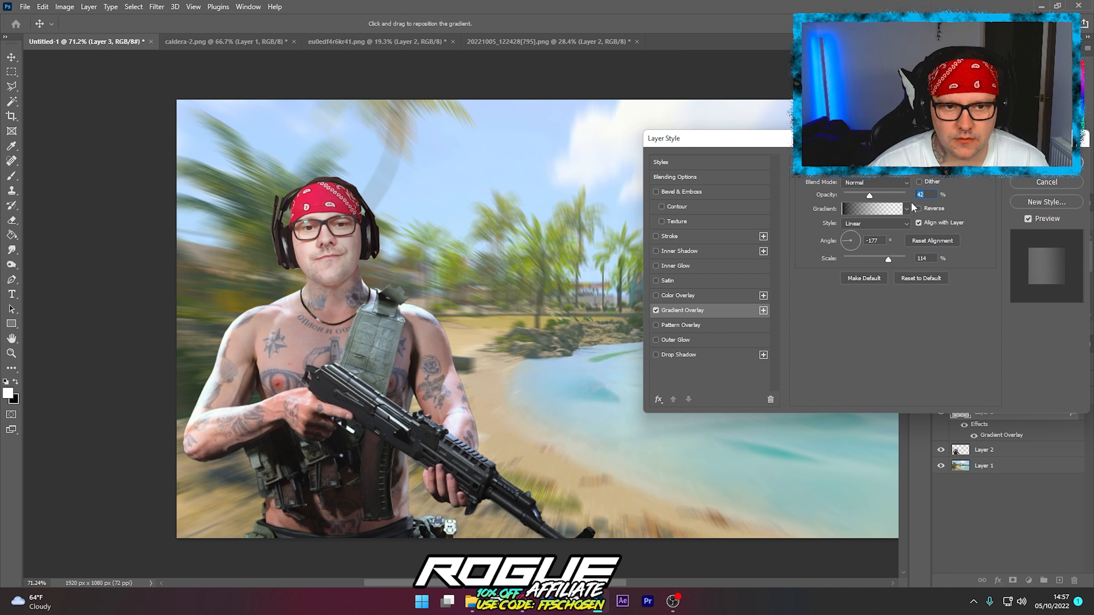
click(1046, 162)
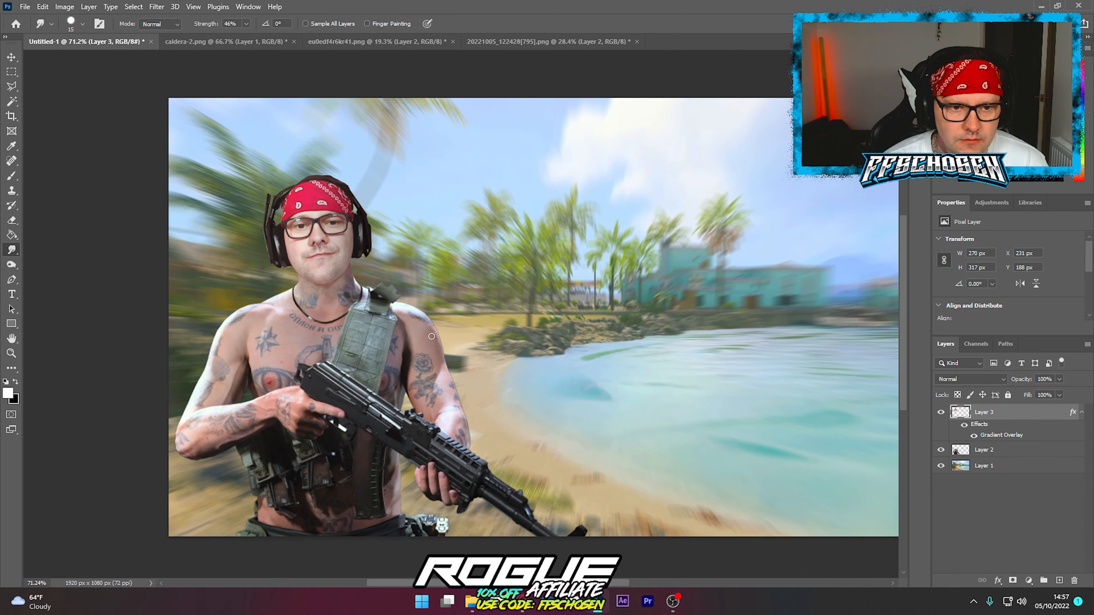
Add a Hue/Saturation adjustment layer above the head on Layer 3 and clip it to that layer.
click(12, 60)
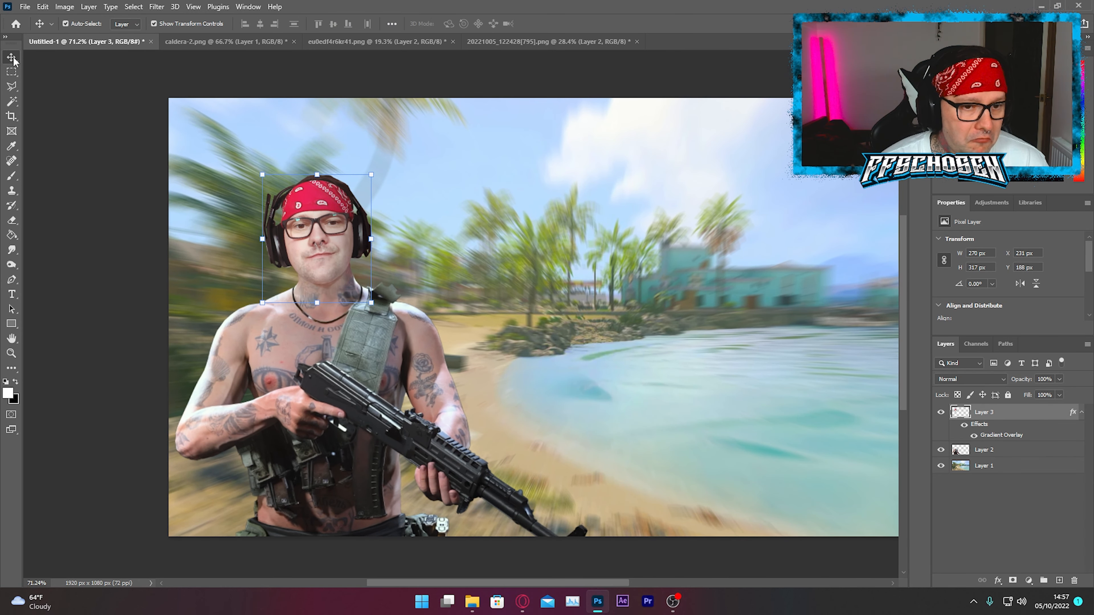
click(113, 321)
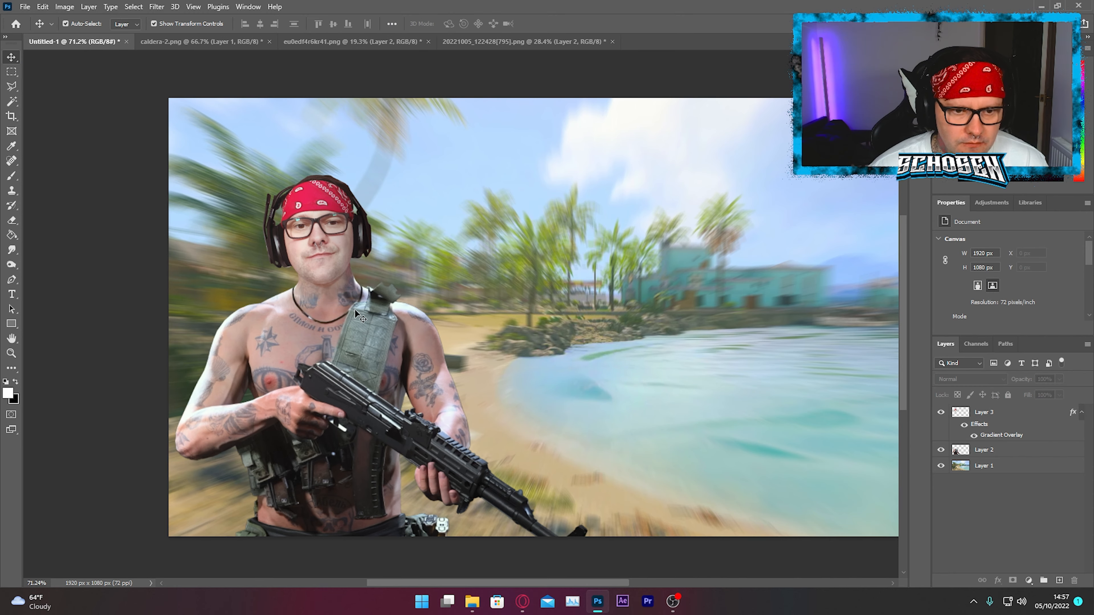
scroll(350, 347, up, 6)
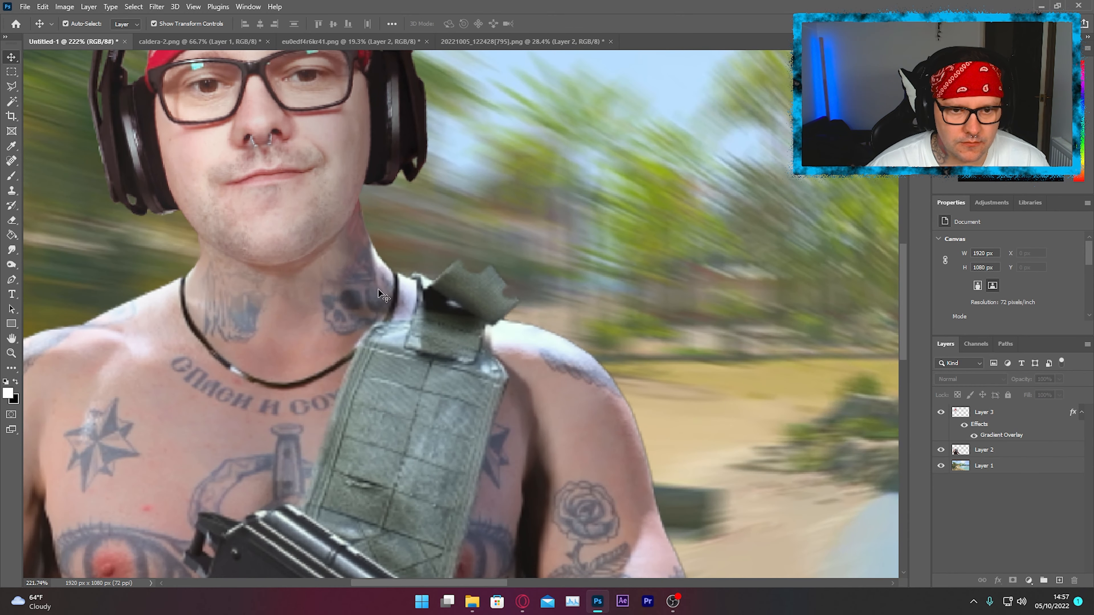
click(975, 413)
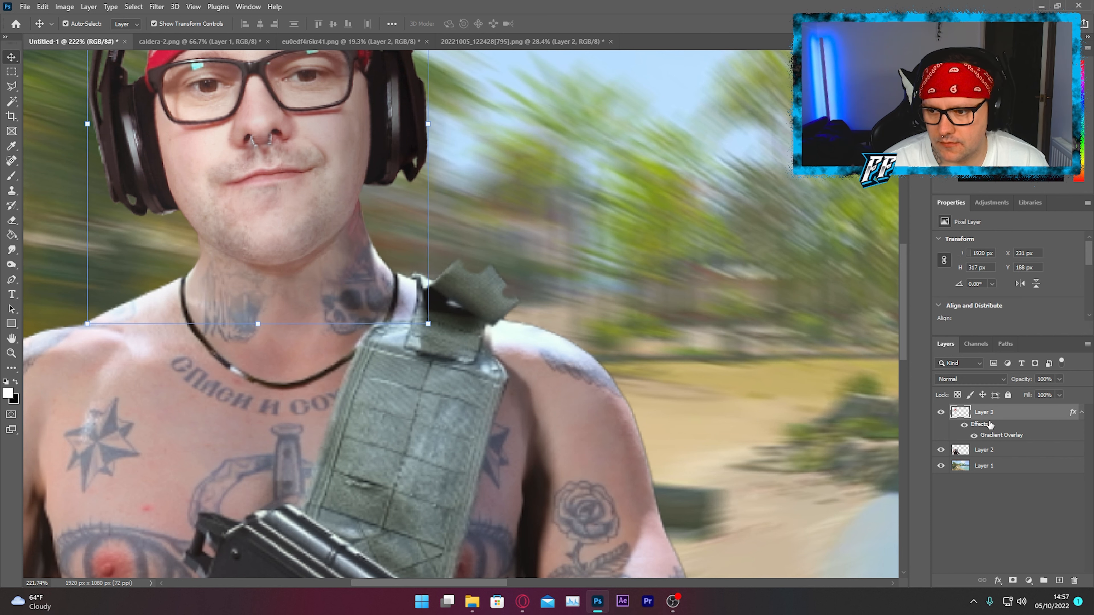
click(992, 202)
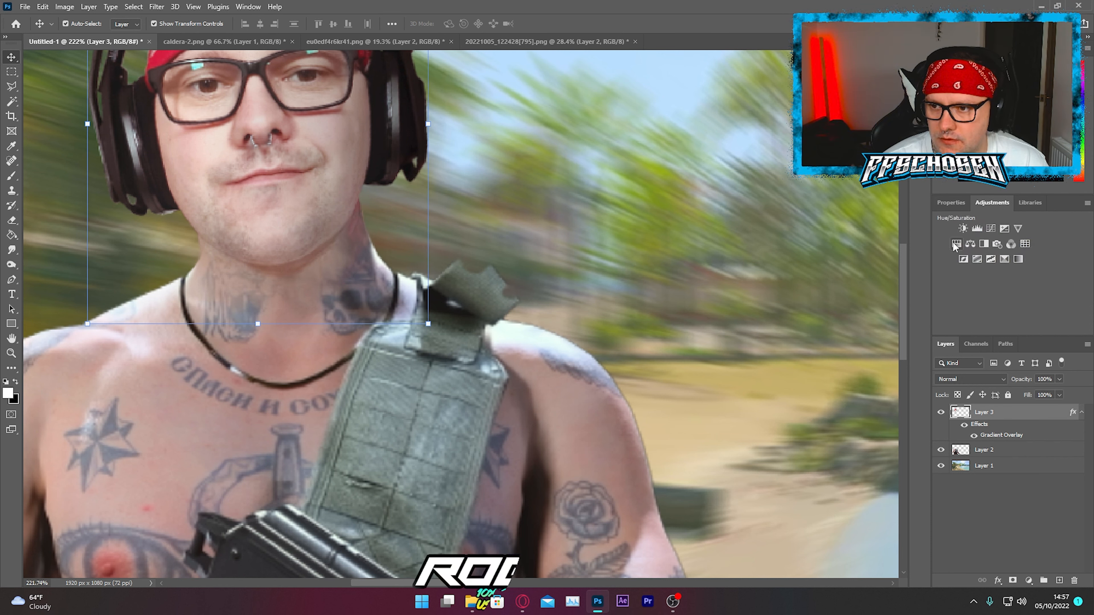
click(953, 243)
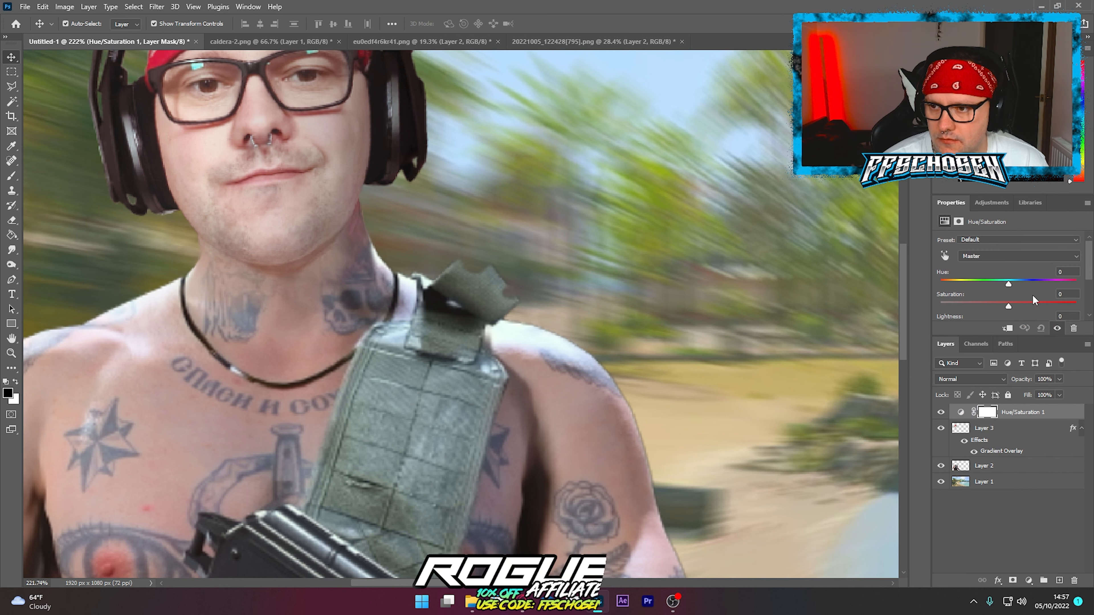
click(1007, 329)
Raise the clipped Hue/Saturation adjustment's lightness to +99 and invert its layer mask to black.
scroll(1012, 292, down, 2)
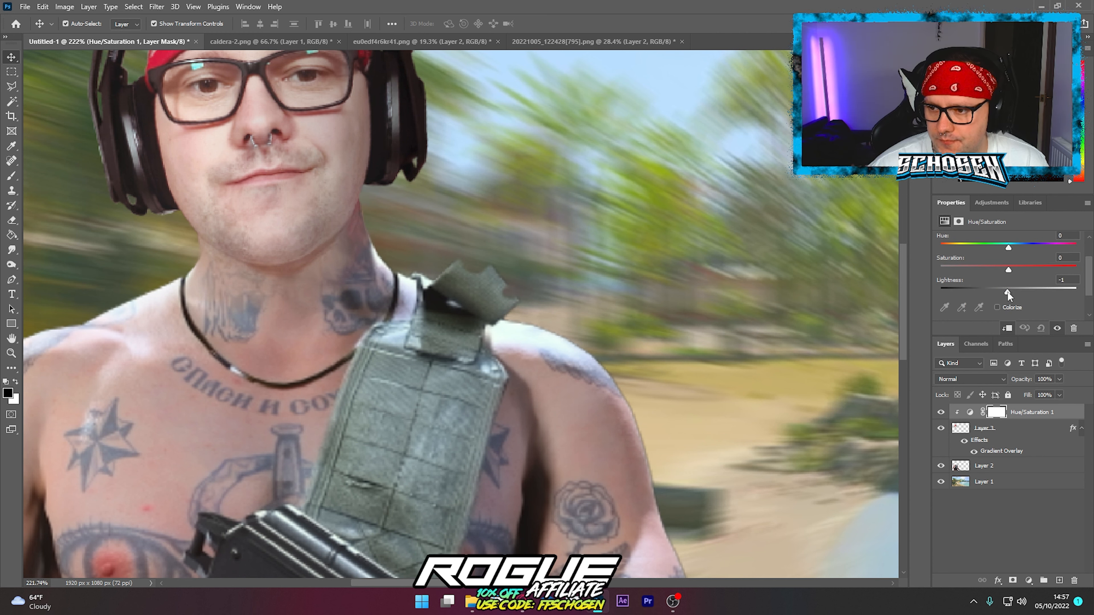
drag(1007, 290, 1074, 292)
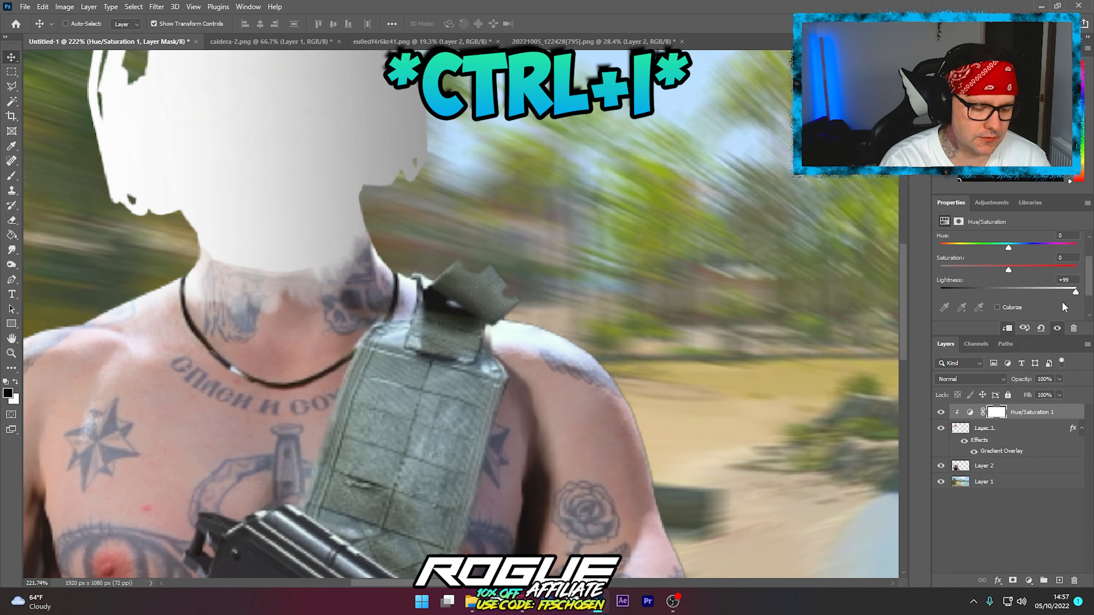
key(ctrl+i)
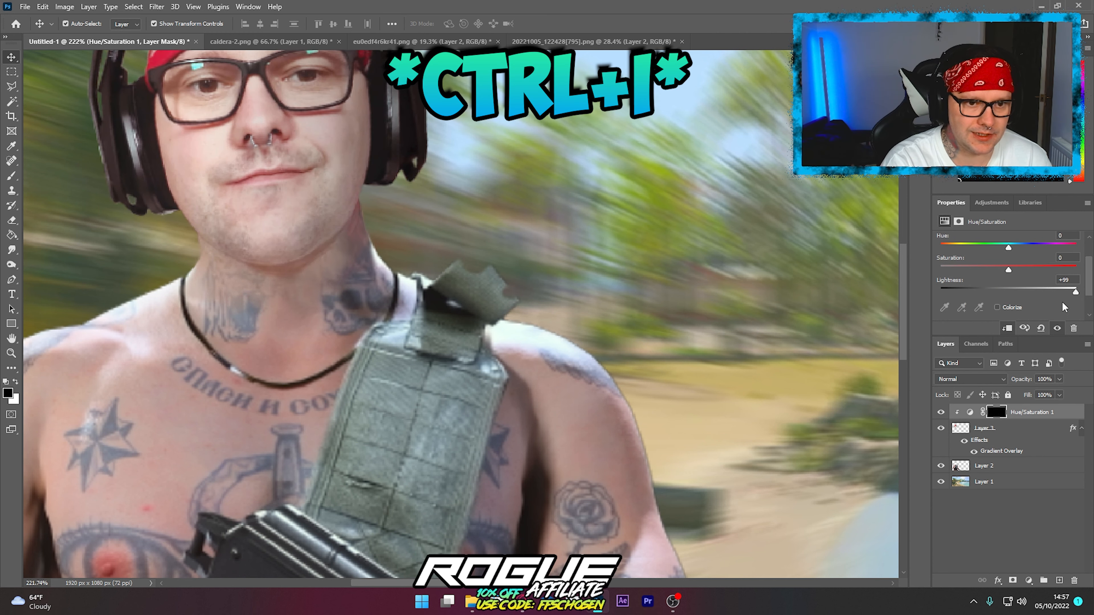
Choose the Brush tool for the adjustment mask, with opacity set to 28% and size reduced to 25 px.
click(9, 177)
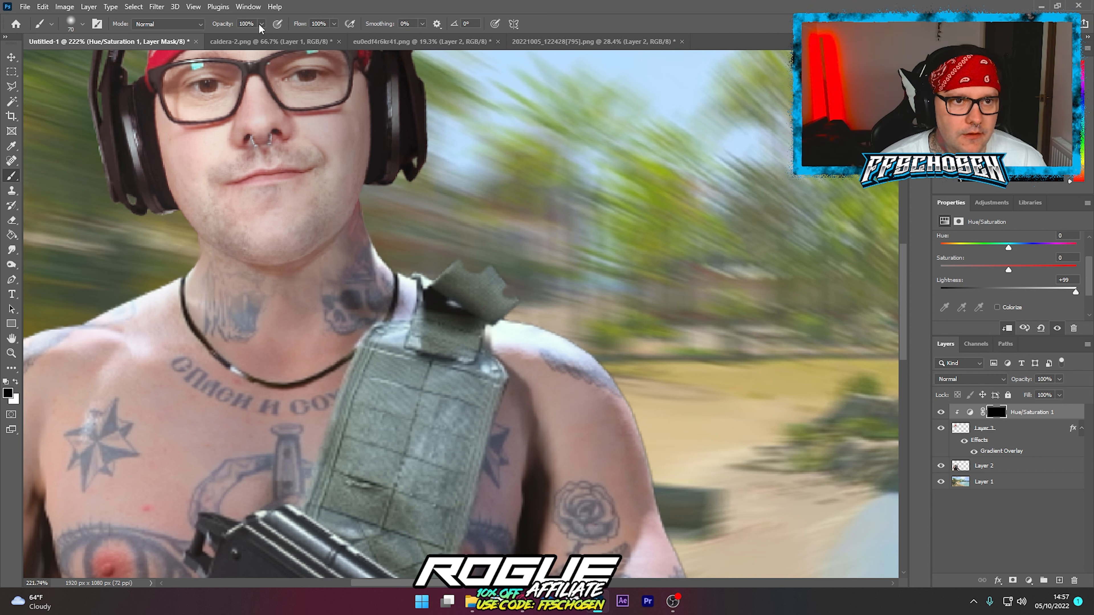
drag(252, 37, 221, 36)
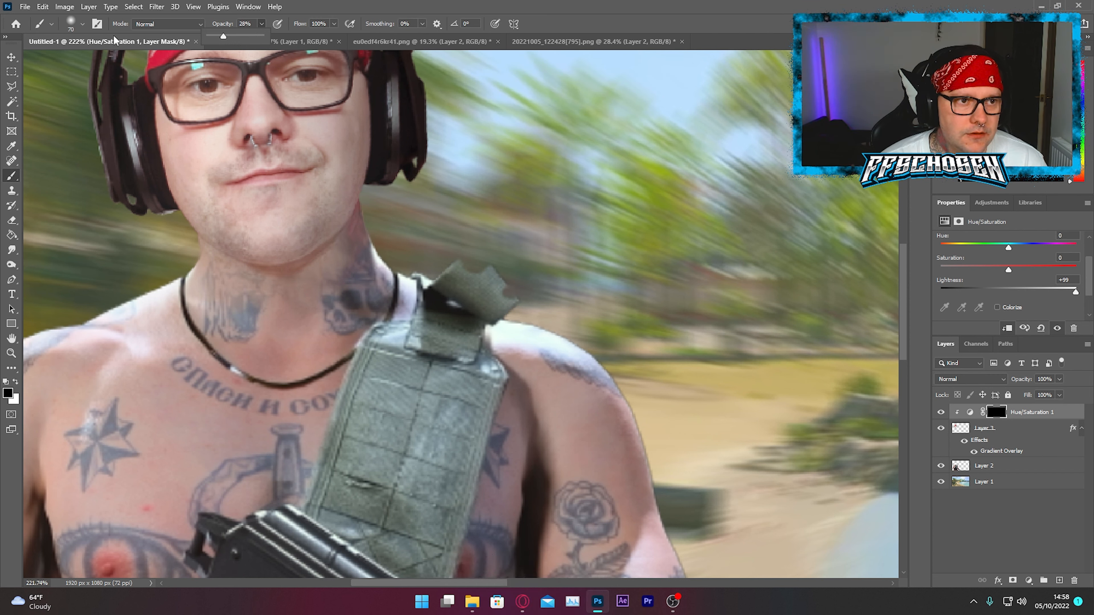
click(83, 24)
key(Return)
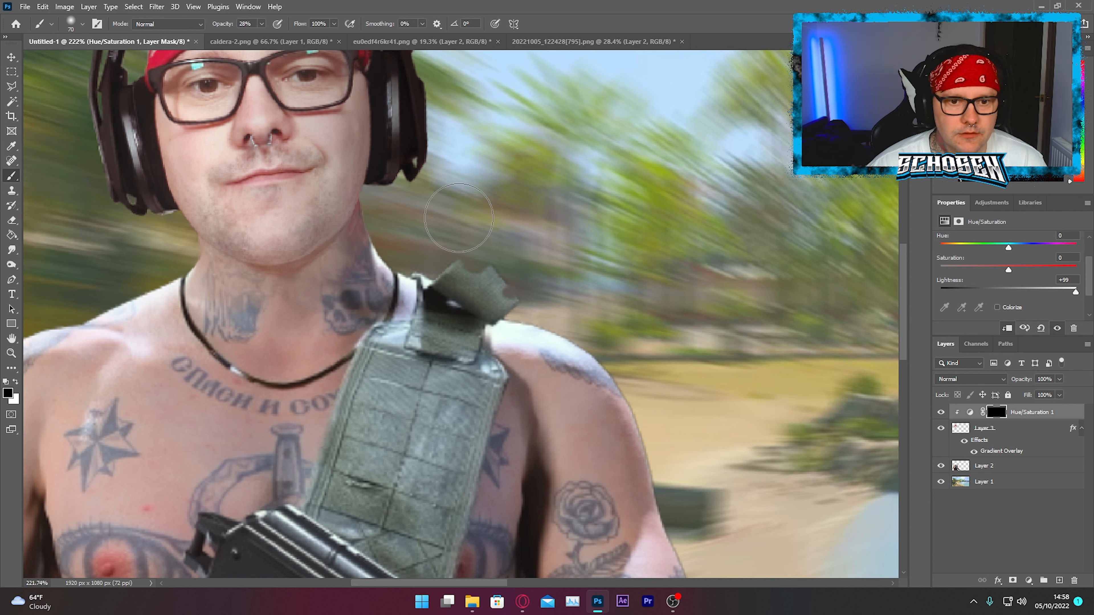
key(bracketleft)
key(bracketleft)
key(bracketleft)
key(bracketleft)
key(bracketleft)
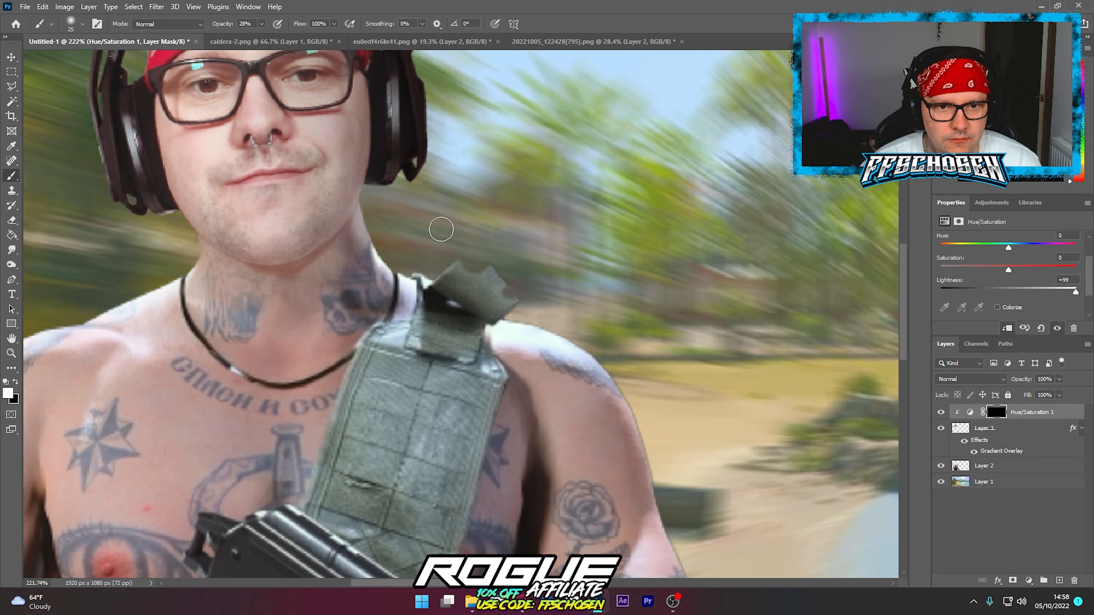
Try brushing a highlight along the bandana's edge beside the headphones, and undo the stroke.
scroll(441, 229, down, 7)
scroll(459, 318, up, 6)
scroll(453, 322, up, 7)
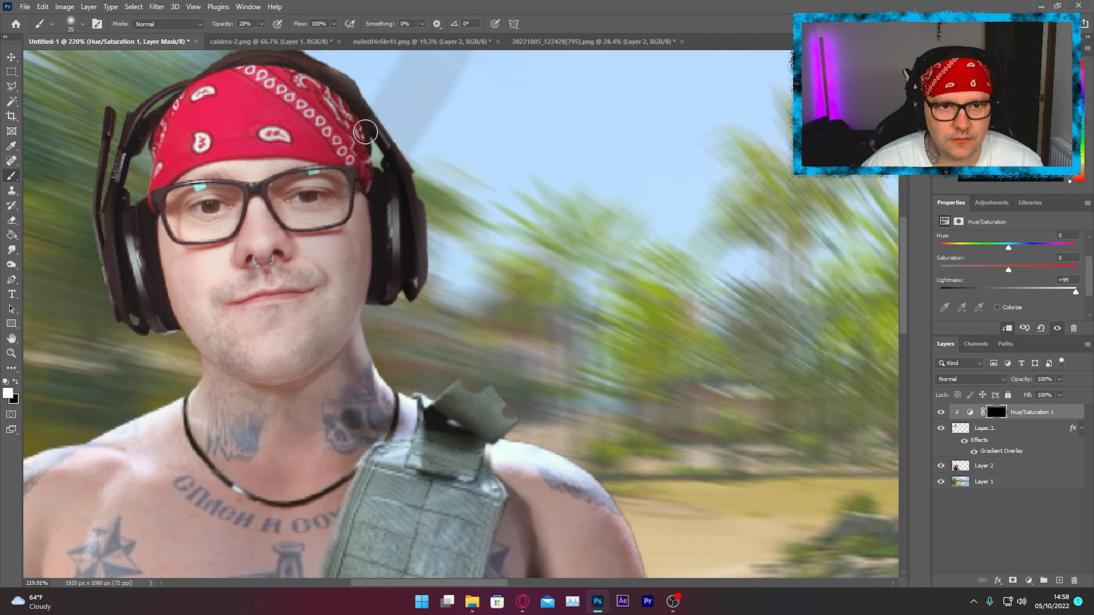
drag(369, 144, 352, 126)
key(ctrl+z)
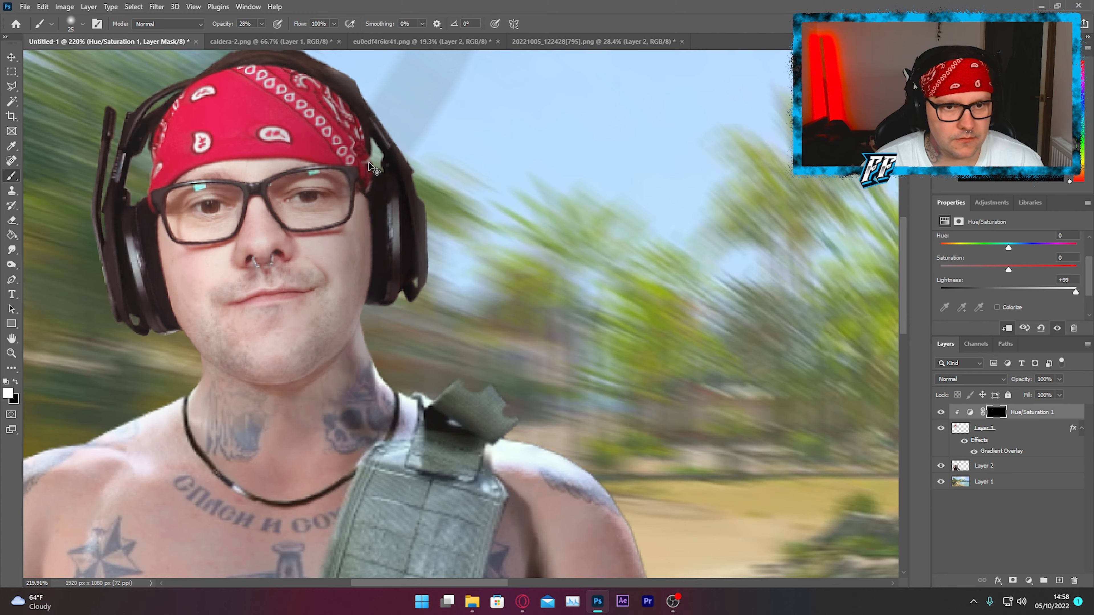
Examine how the head's lighting fits the soldier and beach in the whole composition, and choose the Move tool.
scroll(440, 269, down, 5)
scroll(452, 311, down, 3)
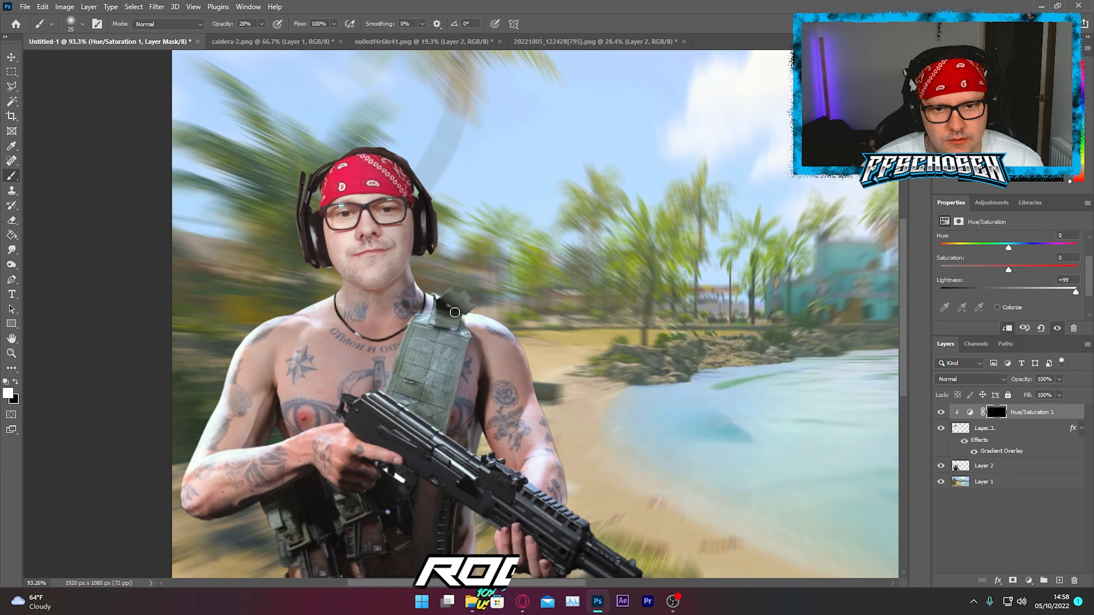
scroll(440, 309, down, 1)
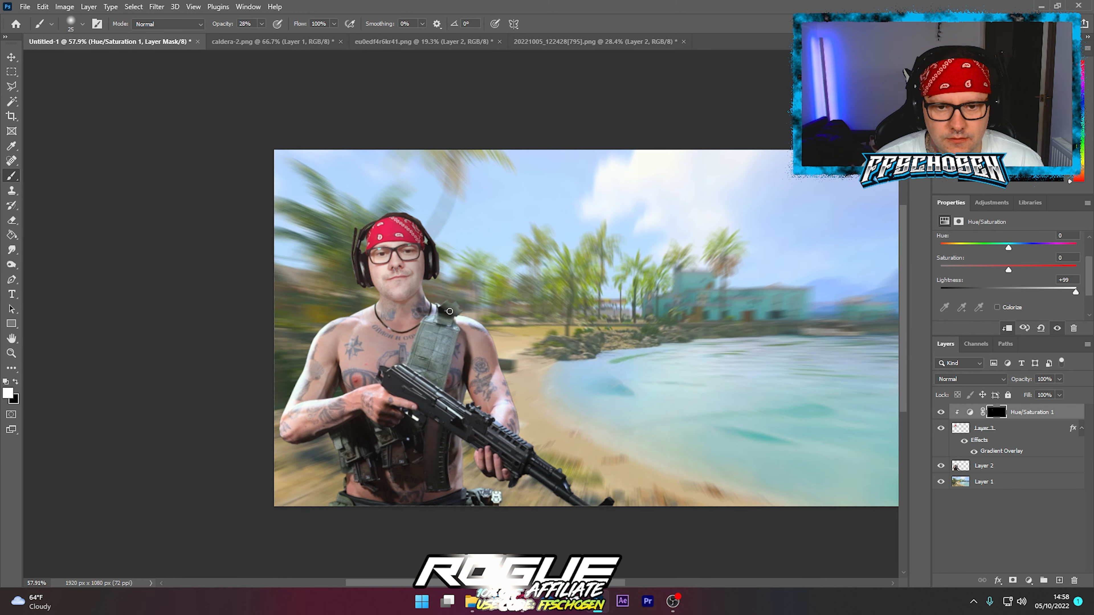
scroll(480, 445, up, 2)
scroll(480, 445, down, 1)
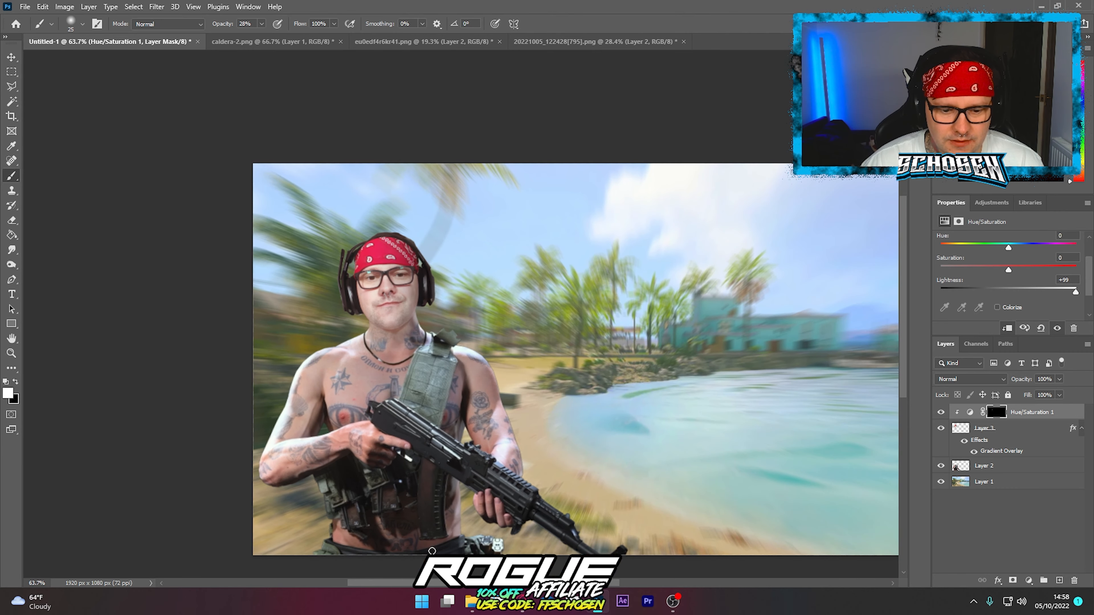
drag(430, 585, 451, 585)
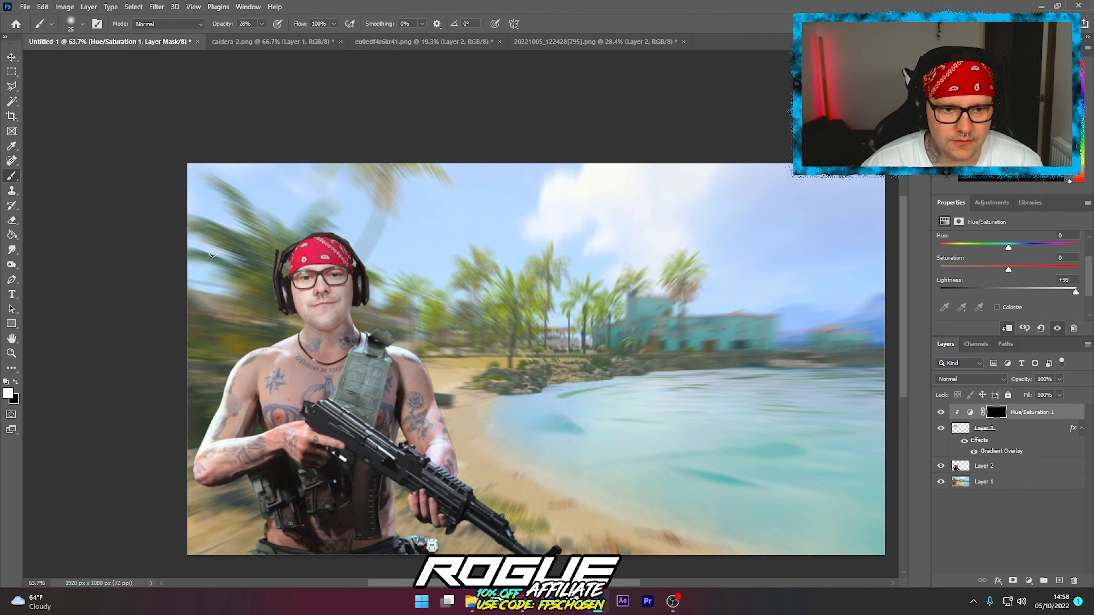
click(12, 58)
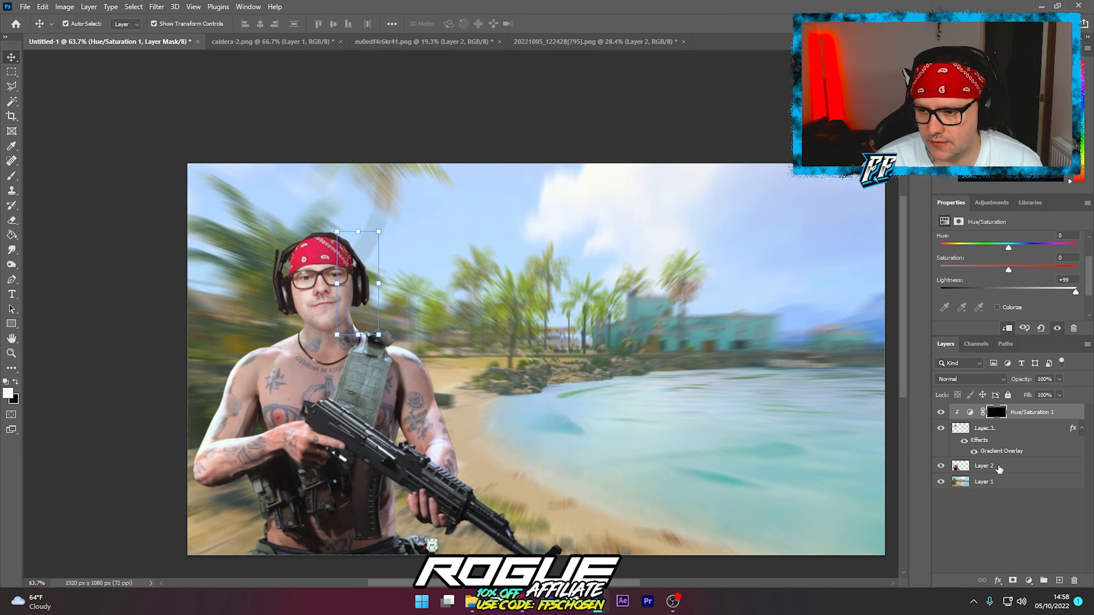
Try to enlarge the soldier and head layers together, and undo the scaling.
click(998, 469)
drag(562, 232, 702, 184)
key(ctrl+z)
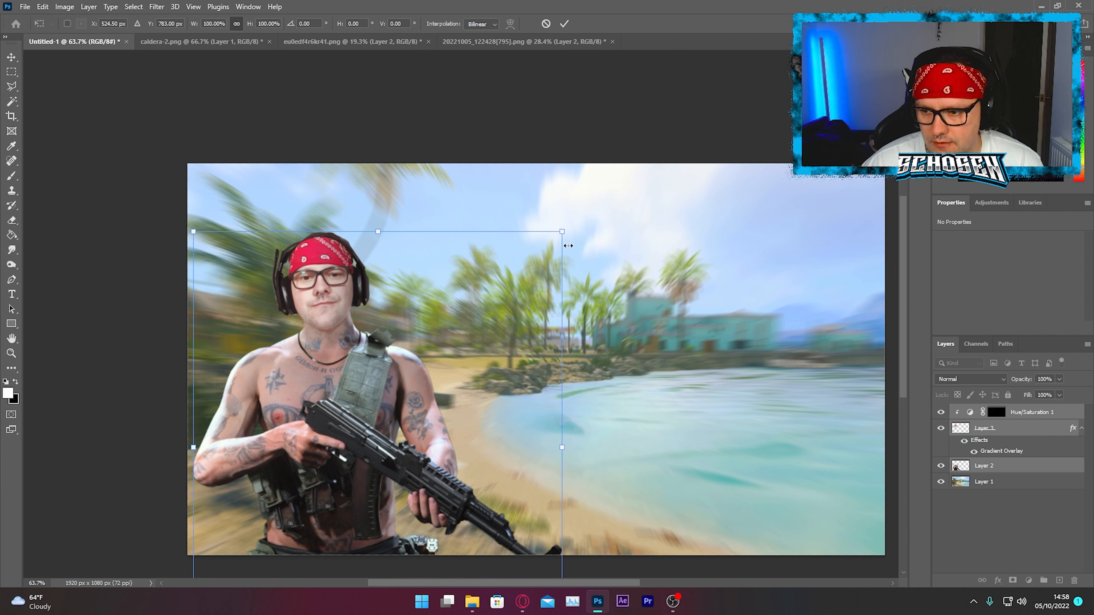
Select the soldier, head and Hue/Saturation layers together, scale them to about 120%, and lower them so the whole head is inside the canvas.
click(988, 447)
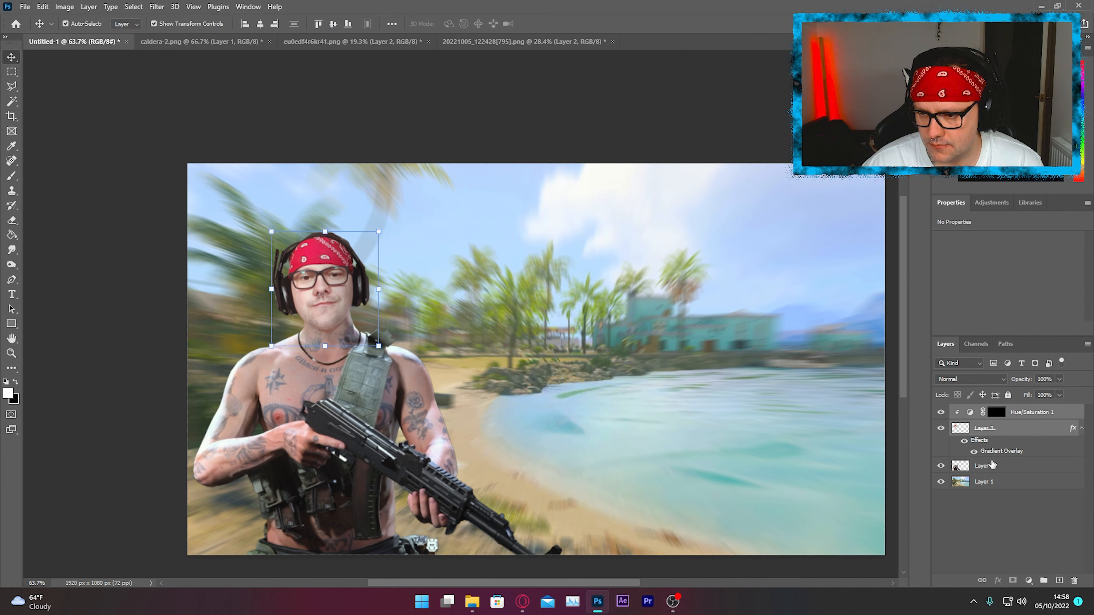
click(990, 466)
click(993, 431)
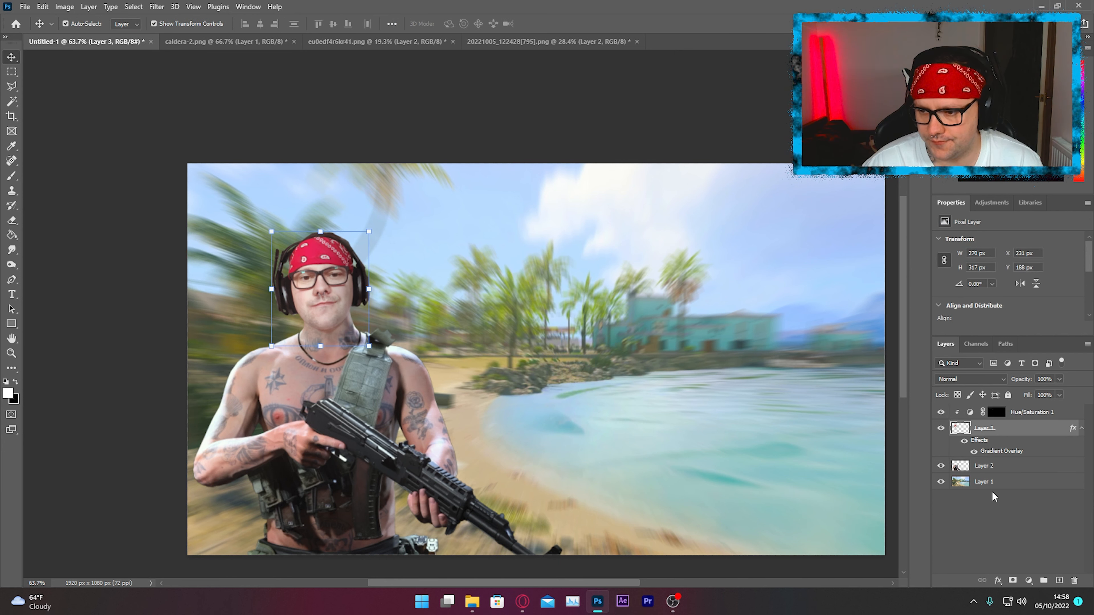
shift+click(1010, 413)
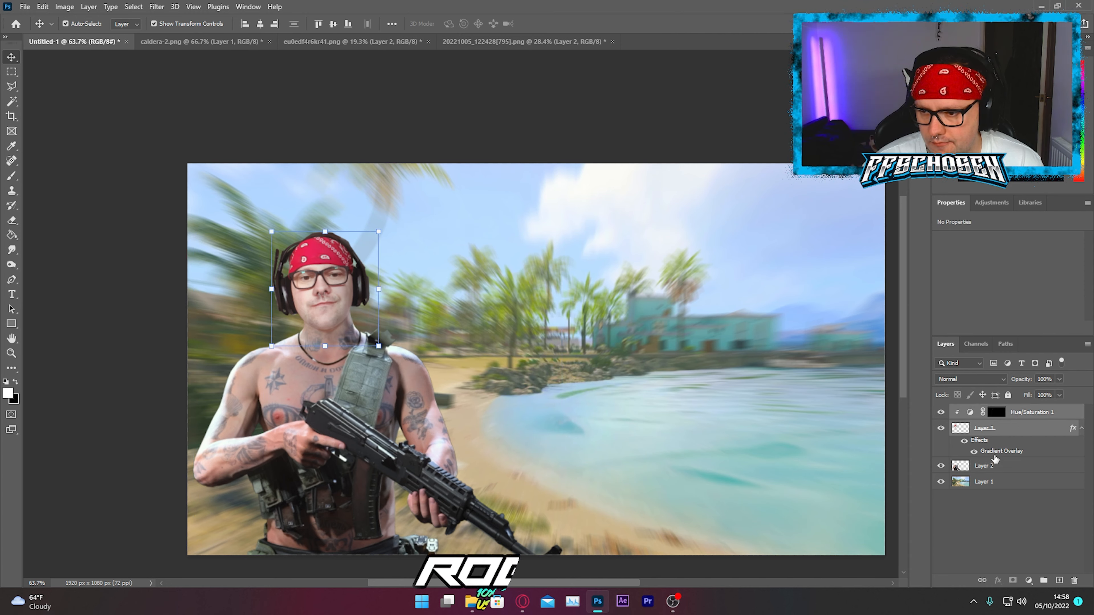
click(1011, 416)
shift+click(993, 468)
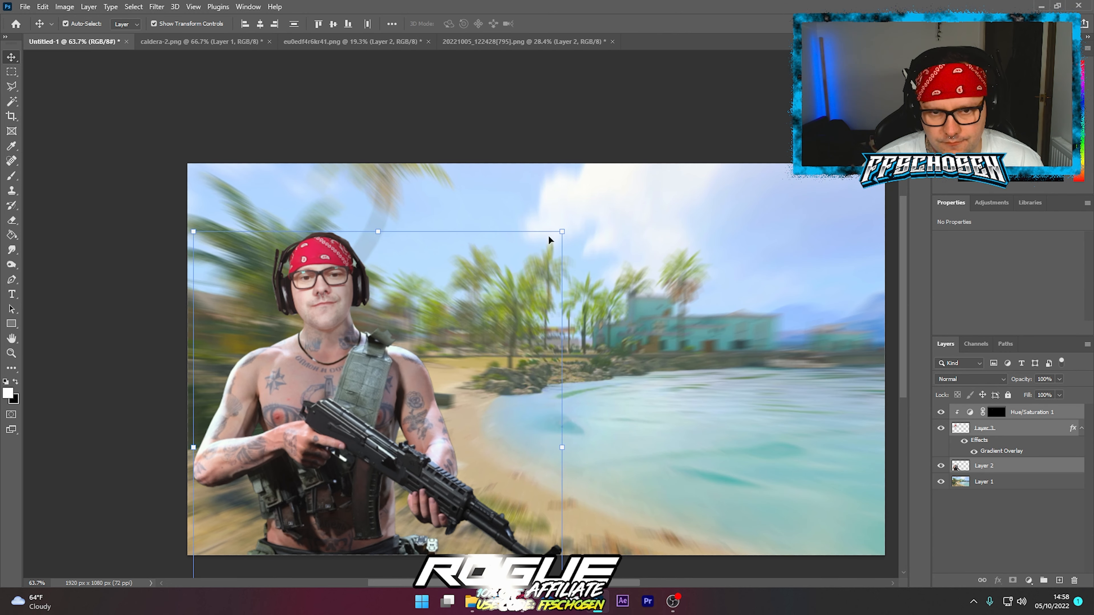
drag(562, 231, 637, 144)
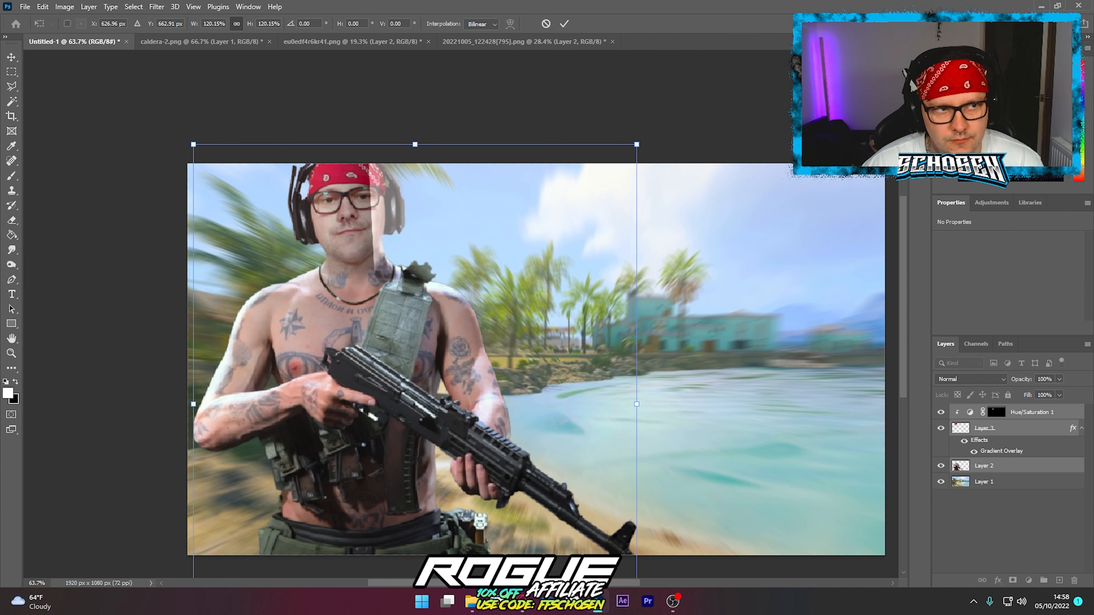
key(Return)
drag(353, 298, 357, 363)
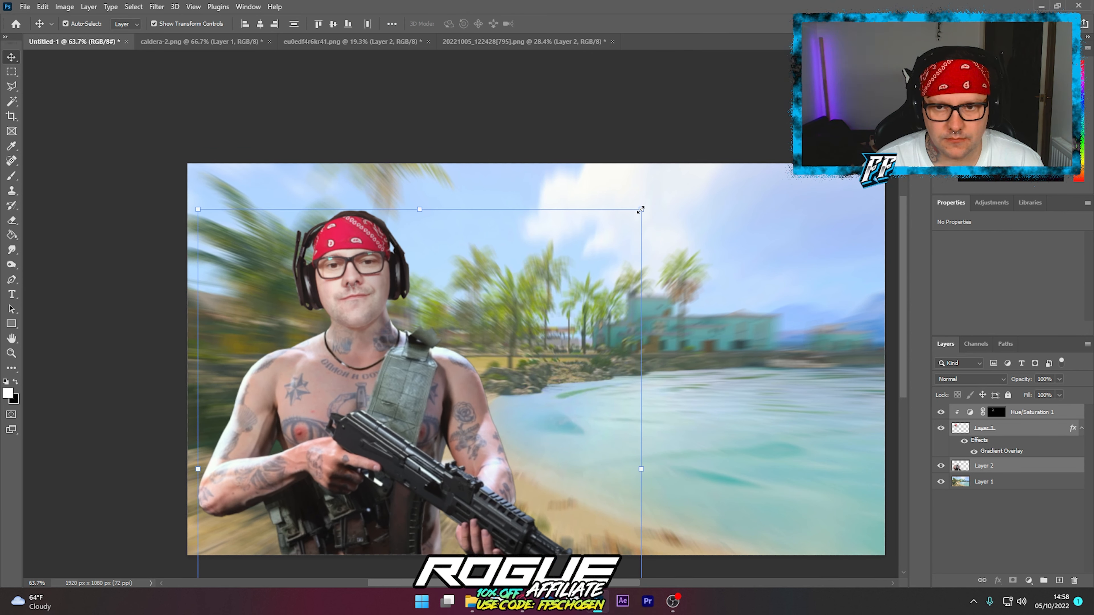
Scale the combined soldier and head up by about another 111%, shift them slightly down, and deselect the layers.
drag(641, 209, 688, 153)
drag(421, 330, 420, 351)
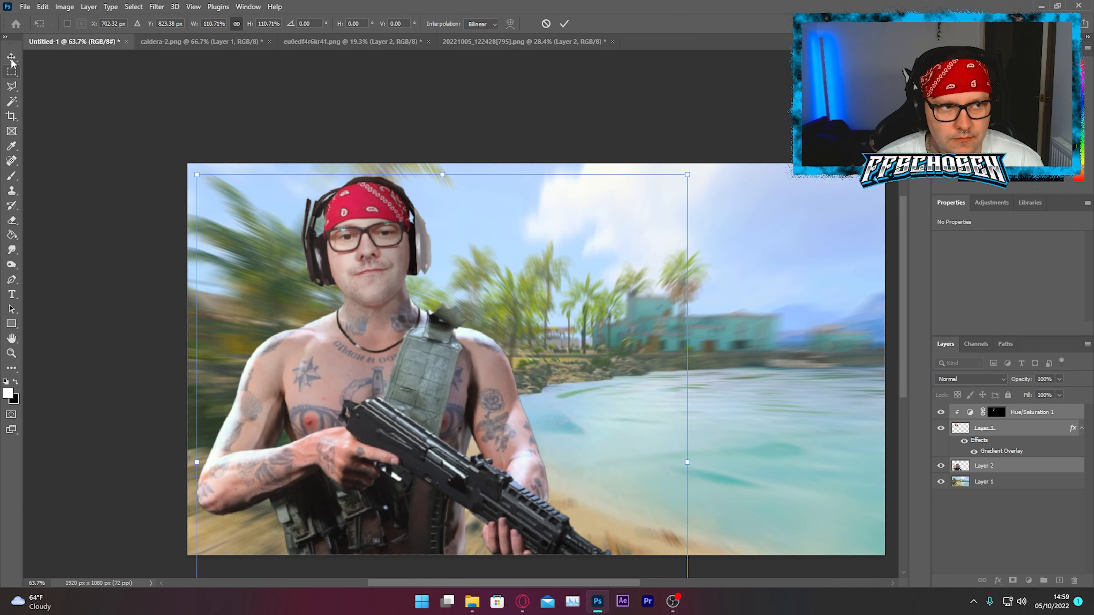
key(Return)
click(90, 229)
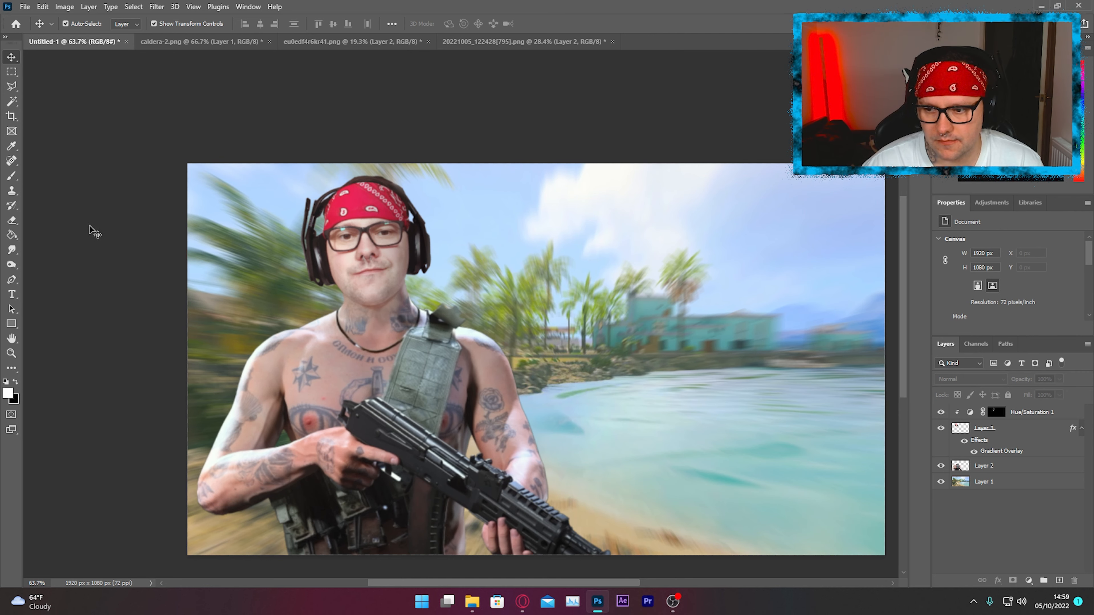
Add the text "TAKING ON" in 170 pt ObelixPro and place it in the sky beside the soldier's head.
scroll(463, 461, down, 3)
scroll(476, 478, up, 3)
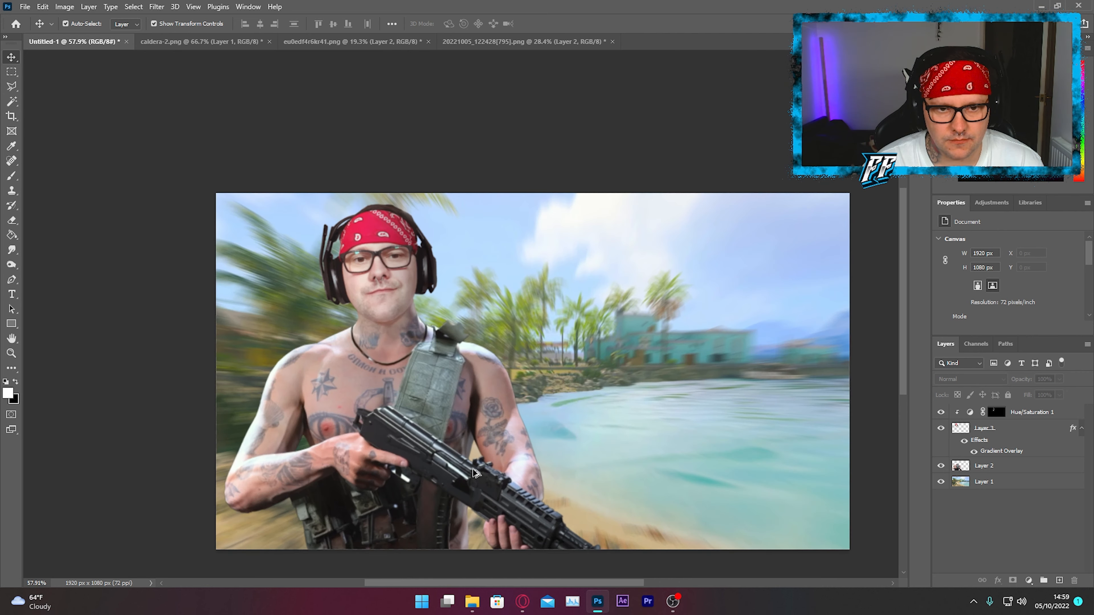
scroll(479, 473, down, 1)
drag(503, 584, 518, 584)
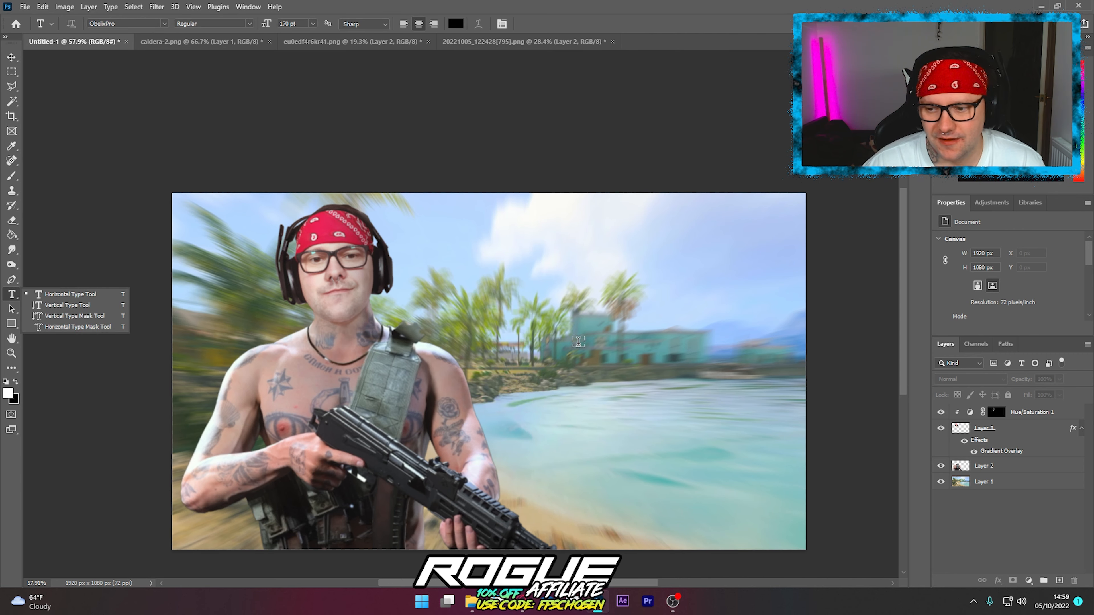
click(461, 252)
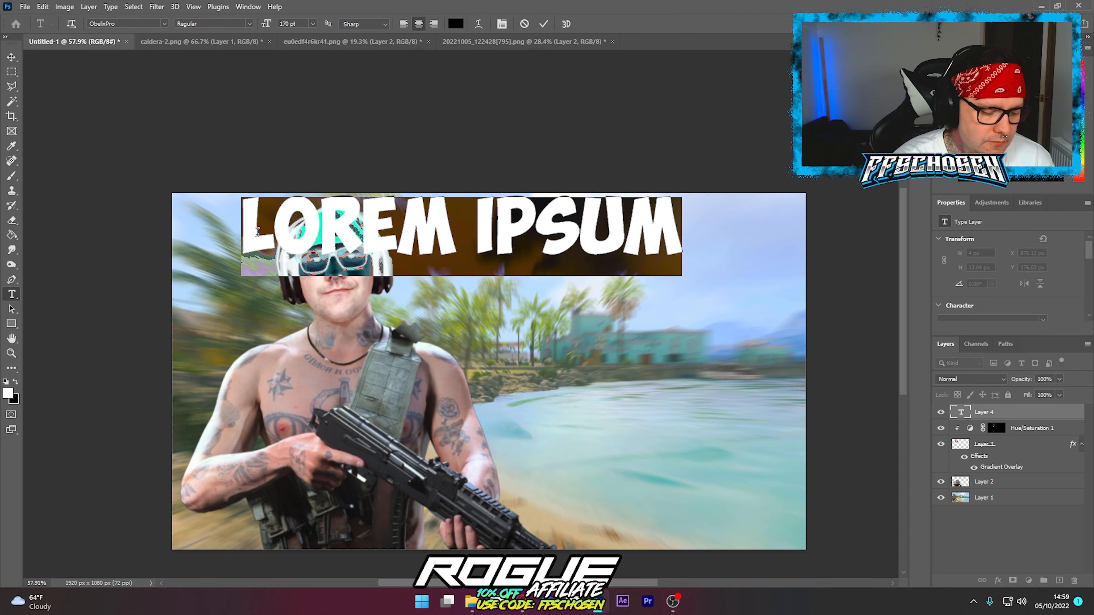
text(TAKING ON)
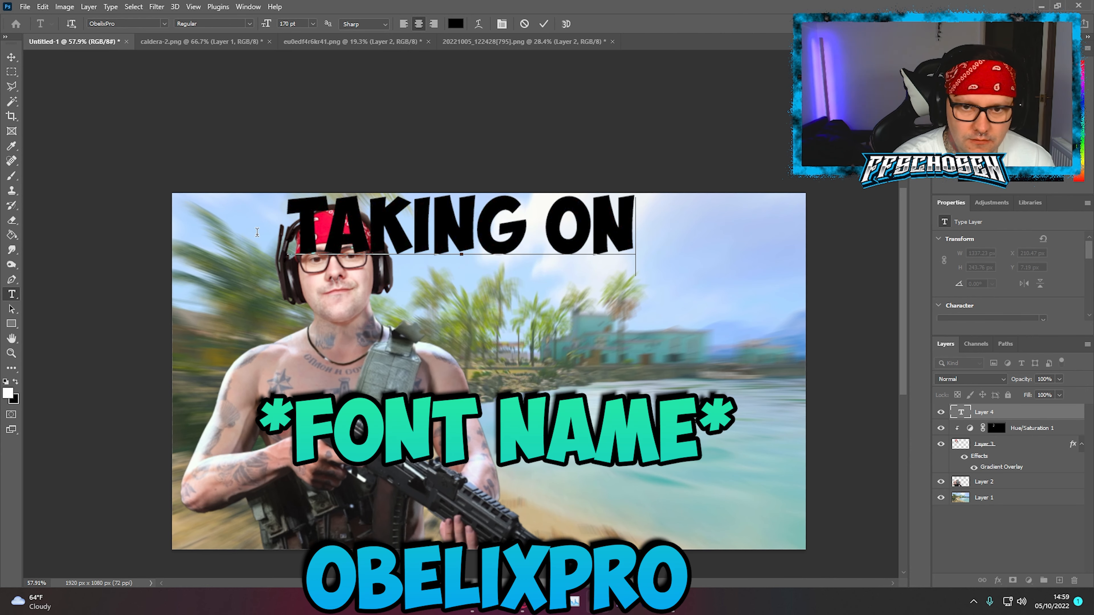
click(11, 59)
drag(496, 228, 640, 270)
Add a separate text layer reading "WARZONE" and place it directly below "TAKING ON".
click(12, 295)
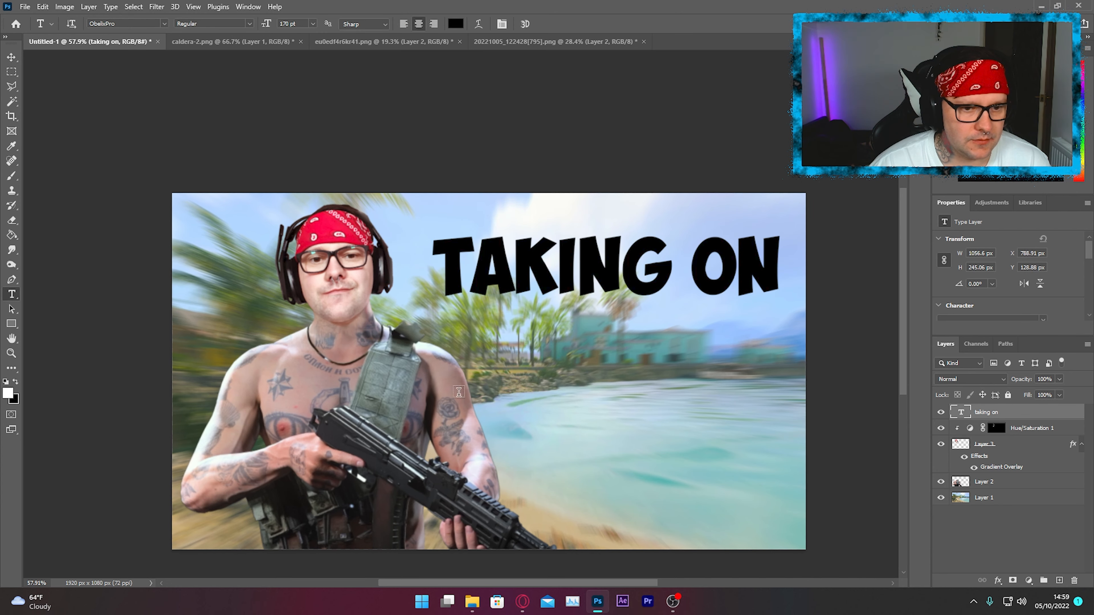
click(553, 402)
text(WARZONE)
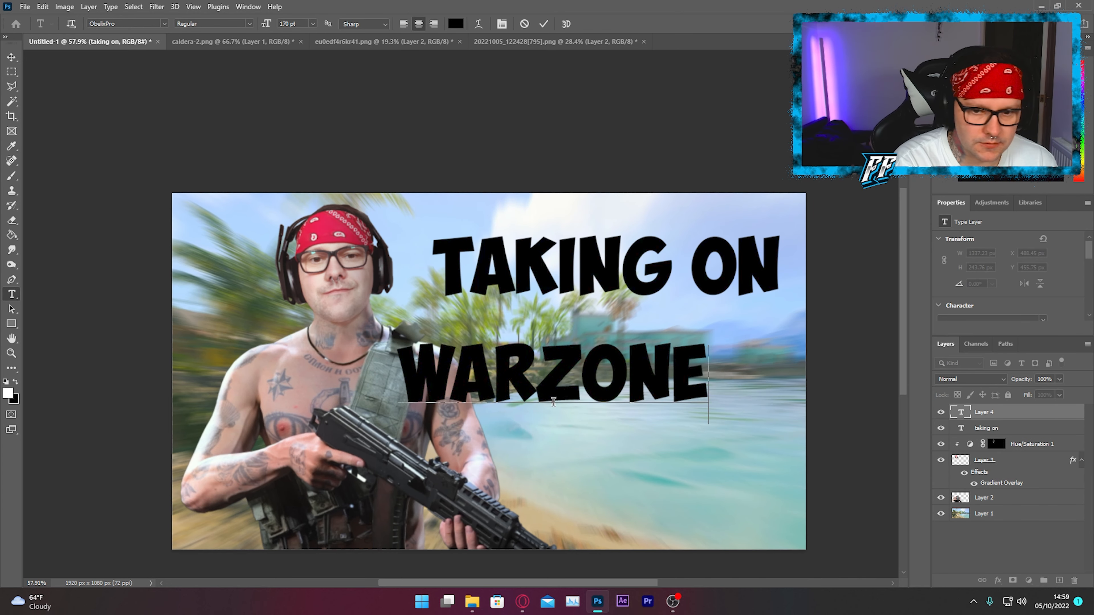
click(11, 60)
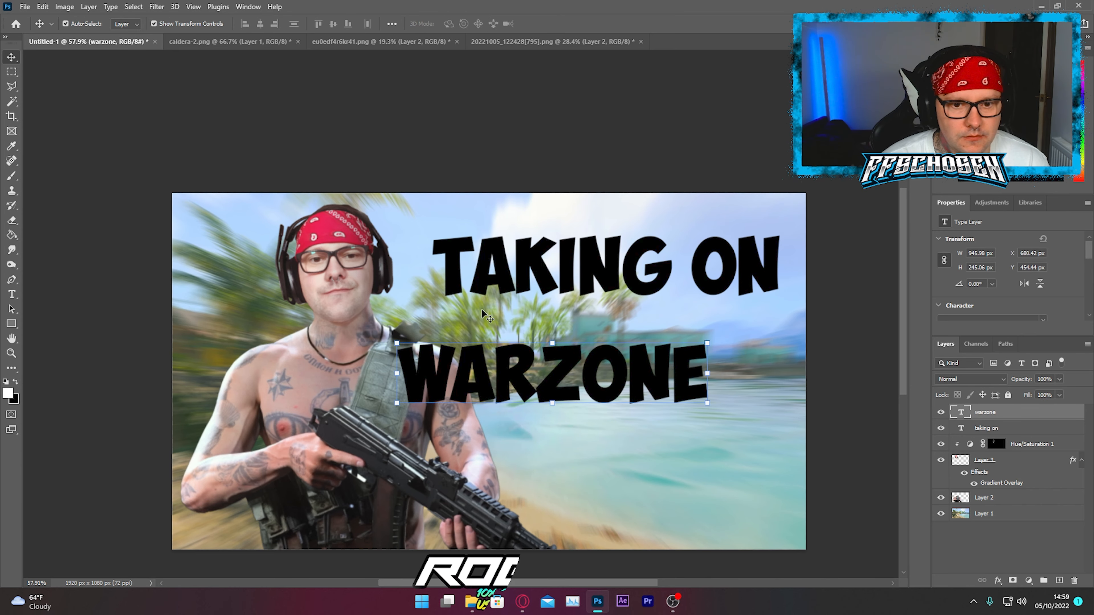
drag(511, 359, 590, 336)
Add a separate text layer reading "1.0" and place it over the water, centred below "WARZONE".
click(12, 295)
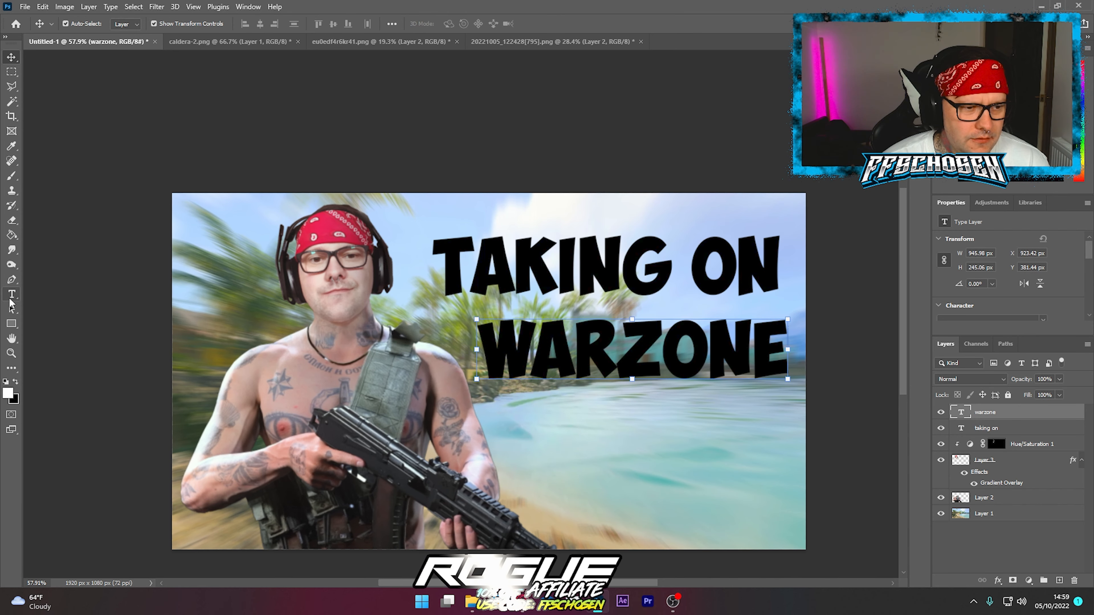
click(592, 434)
text(1.0)
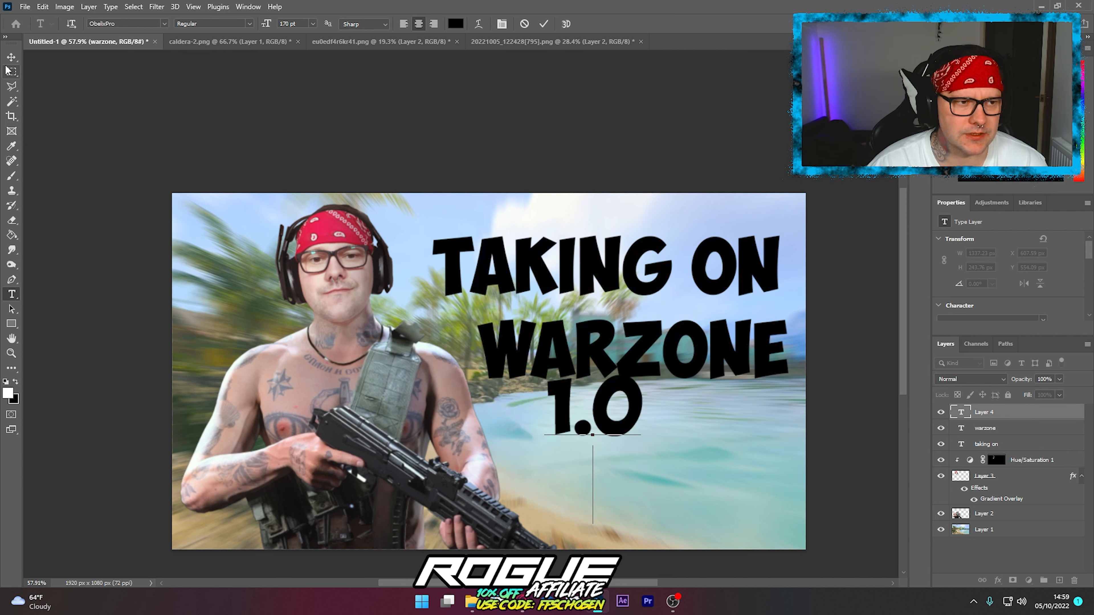
click(11, 57)
drag(587, 396, 653, 422)
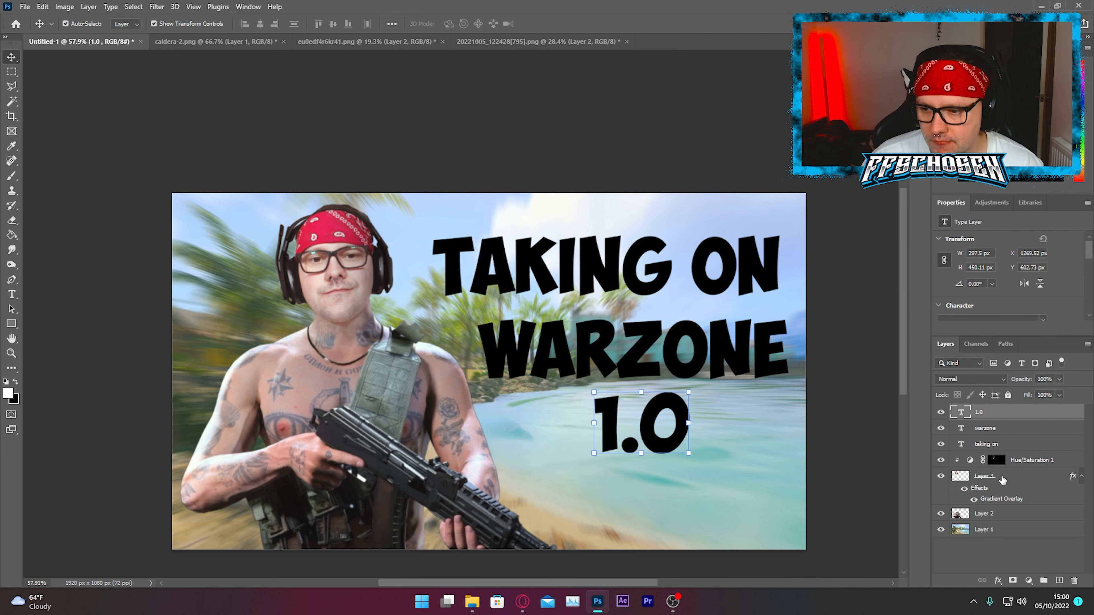
Give the "TAKING ON" text a black outside stroke, a white color overlay and a drop shadow.
click(992, 446)
click(998, 580)
click(1014, 501)
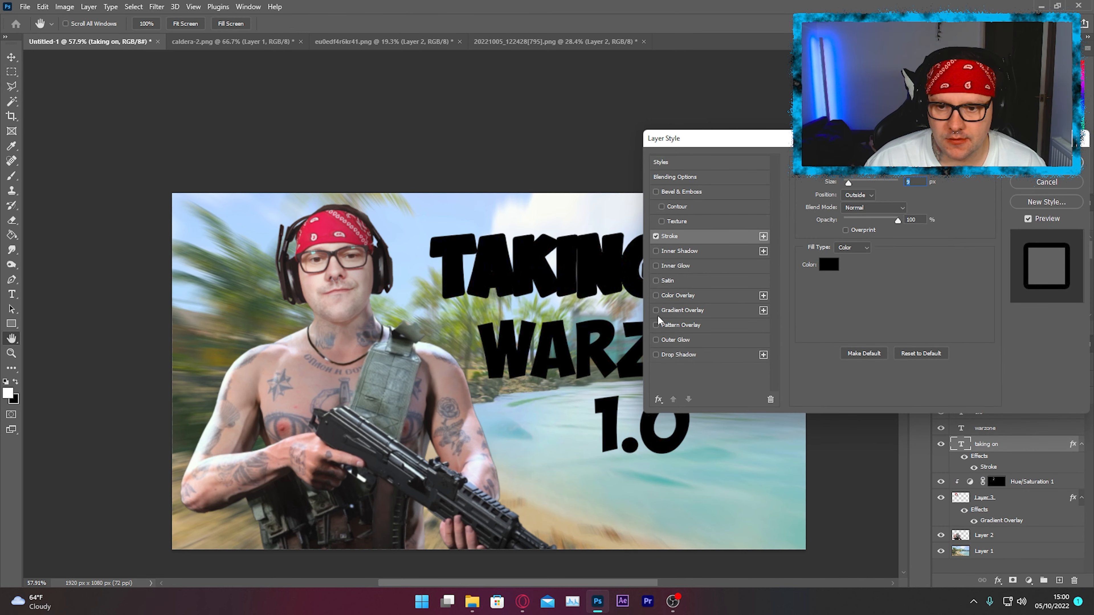
click(656, 295)
click(656, 355)
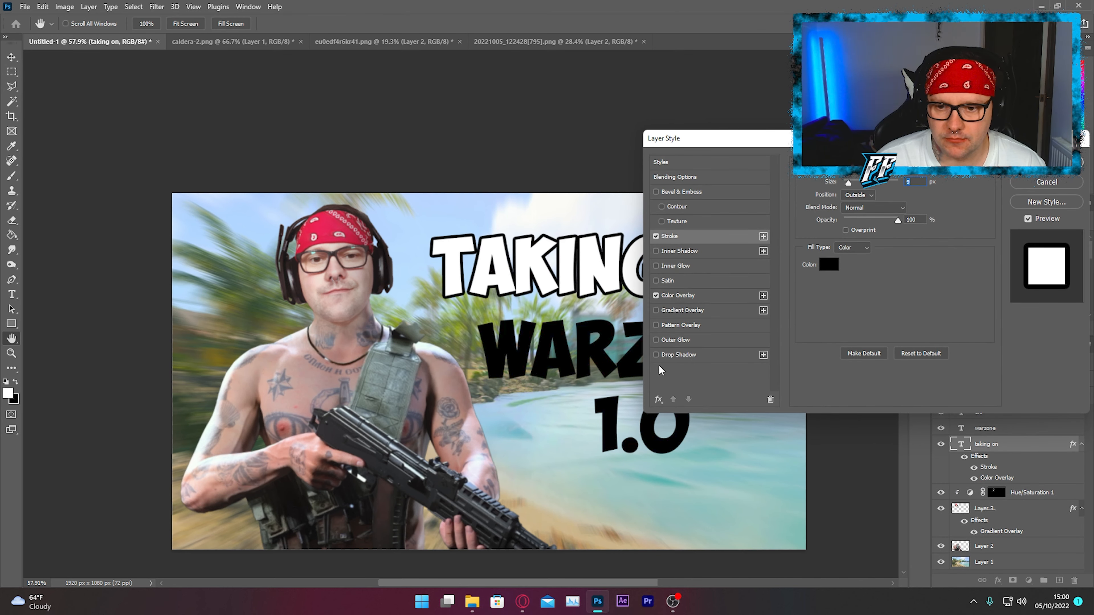
click(1047, 162)
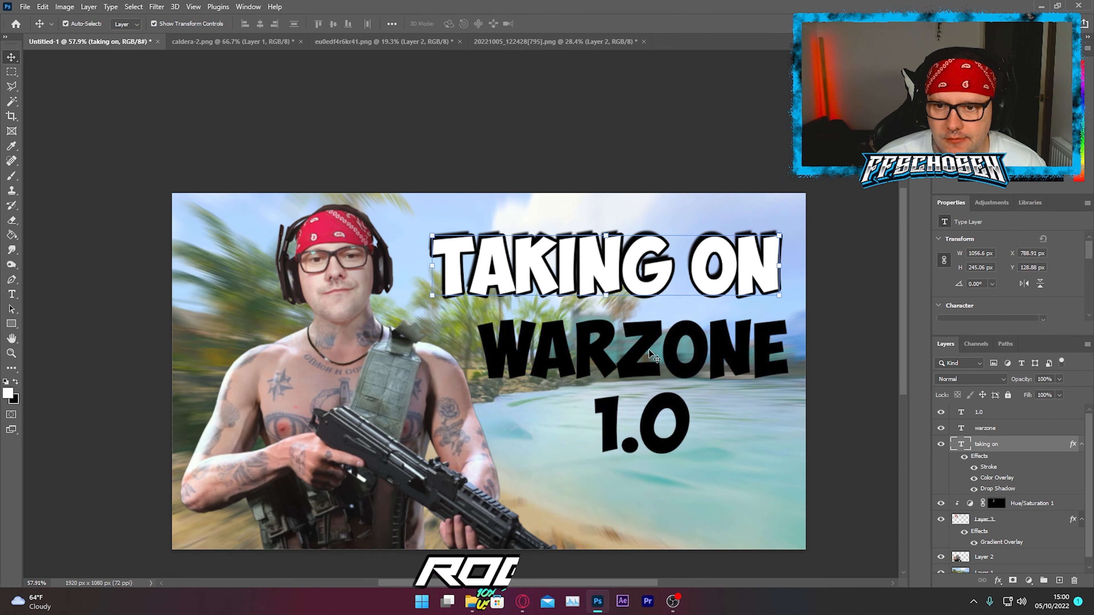
Add a black outside stroke and a gradient overlay at 100% opacity to the "WARZONE" text.
click(993, 431)
click(1005, 583)
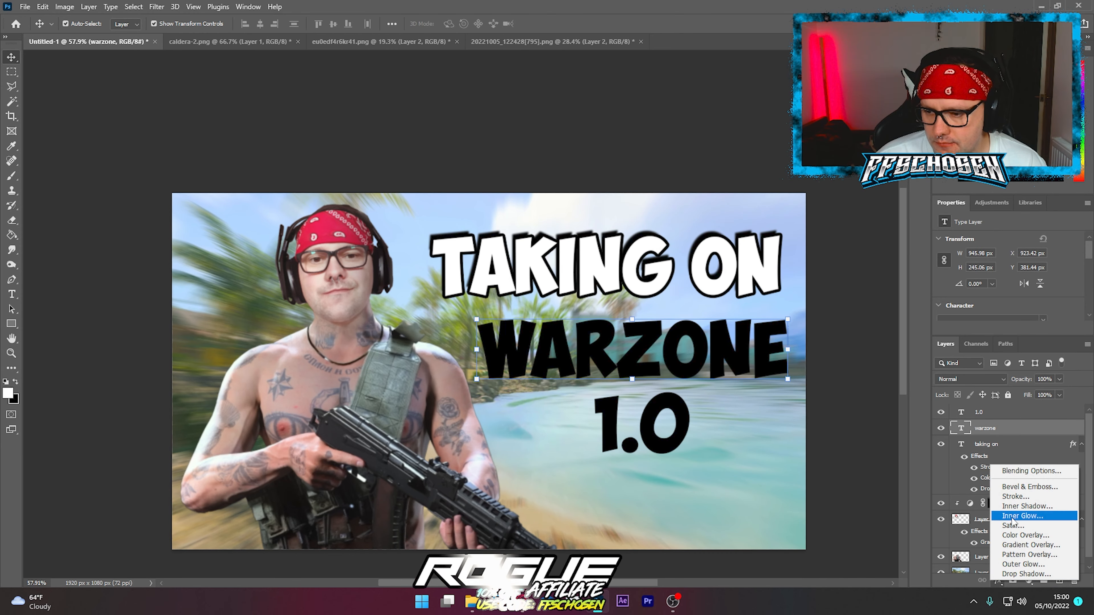
click(999, 499)
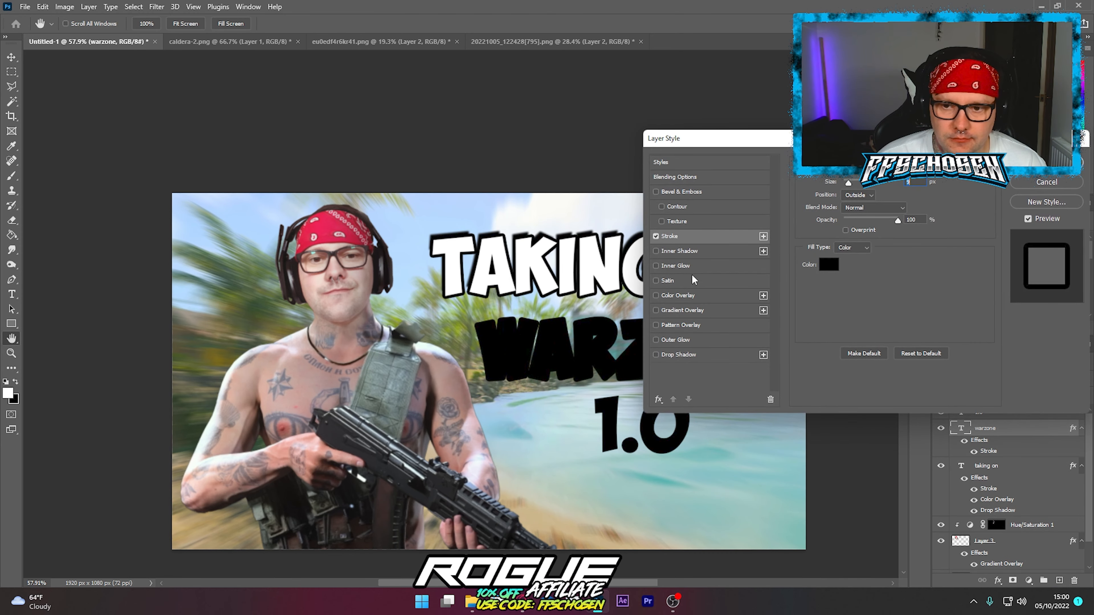
click(660, 309)
drag(878, 199, 939, 202)
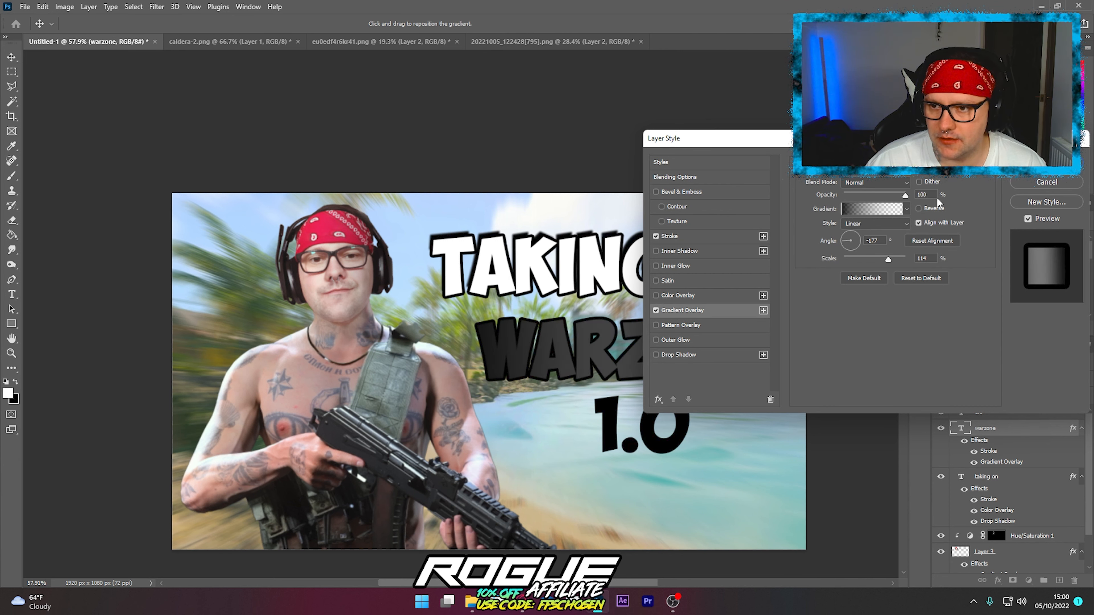
Choose a green-to-blue gradient from the Greens presets for the "WARZONE" text's overlay.
click(906, 210)
scroll(839, 267, down, 2)
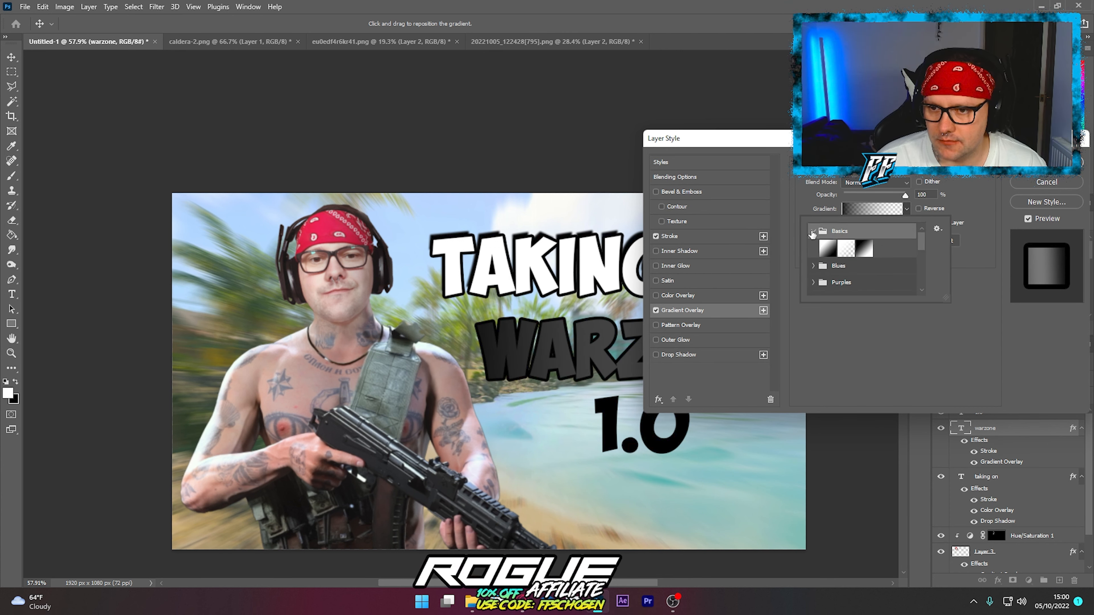
scroll(839, 267, down, 2)
scroll(822, 282, down, 2)
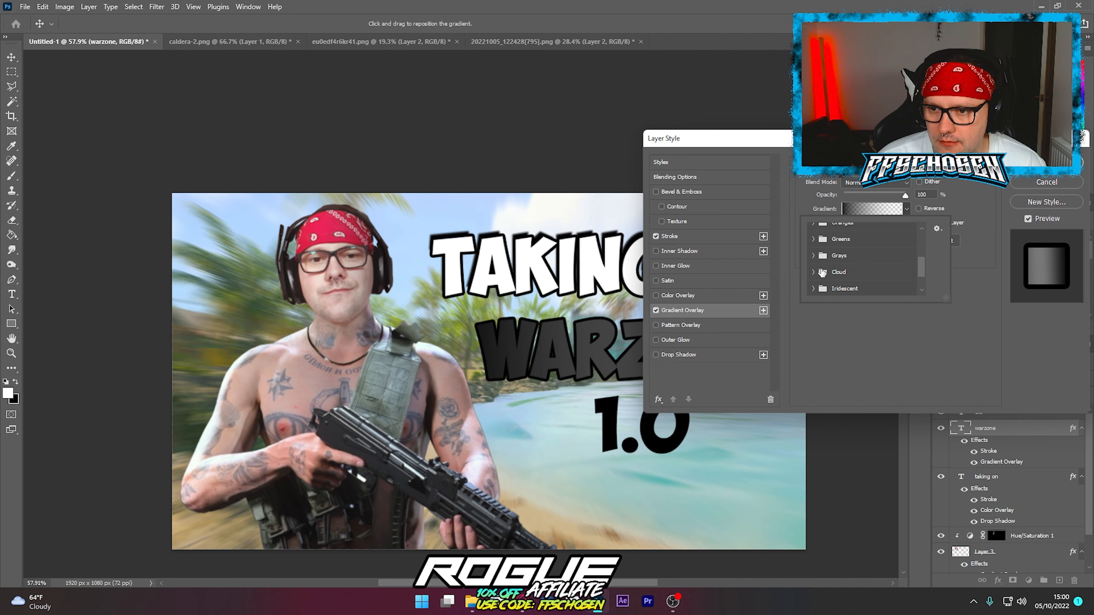
click(813, 238)
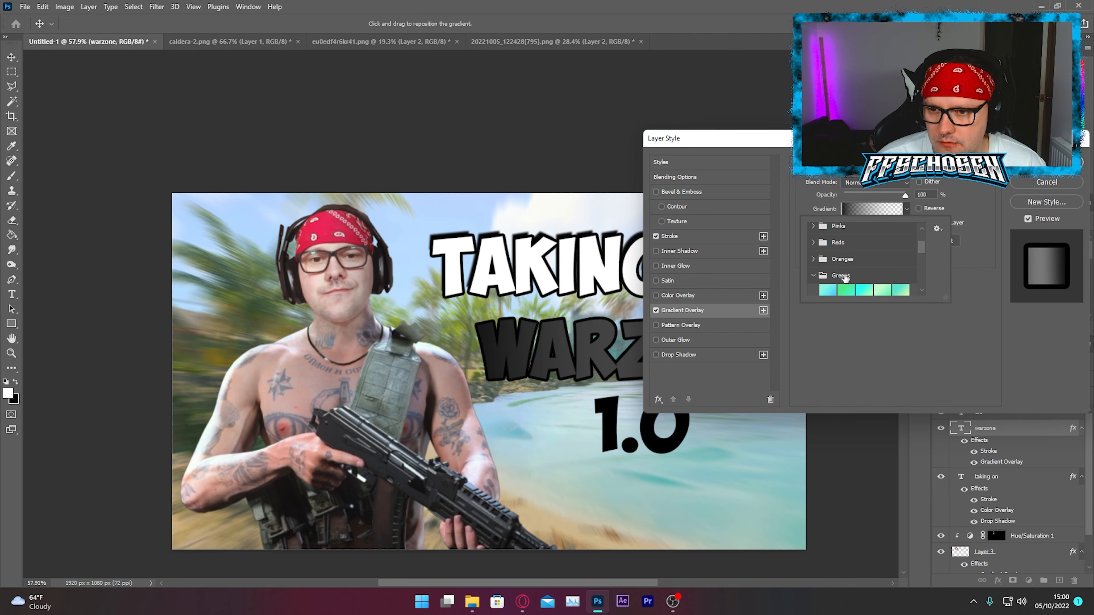
click(883, 280)
Set the "WARZONE" gradient angle to -90° and add a drop shadow to the text.
drag(830, 143, 206, 126)
click(225, 235)
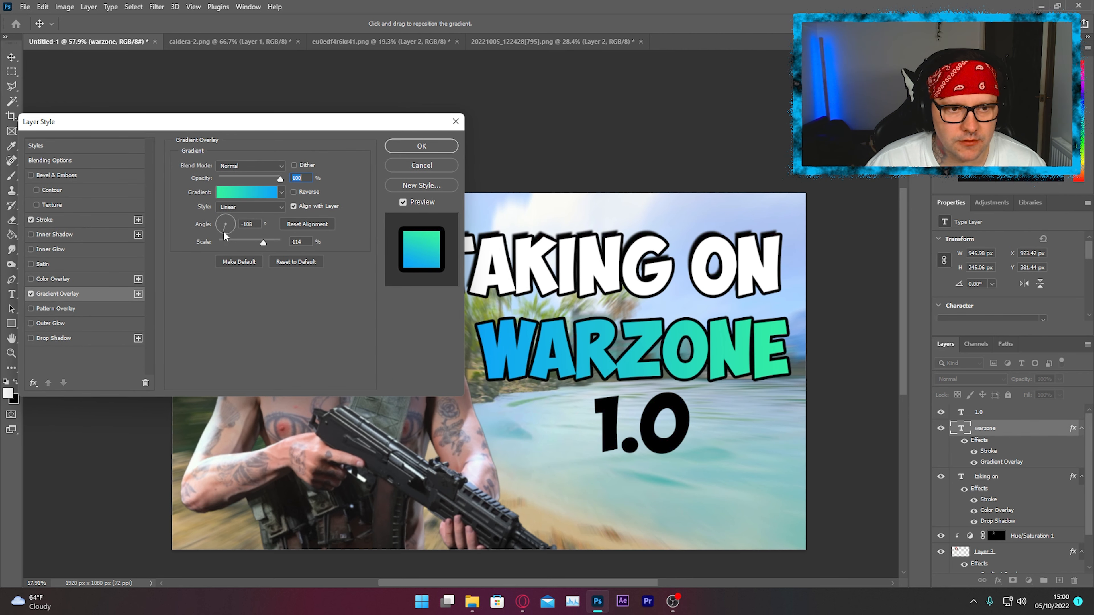
click(227, 238)
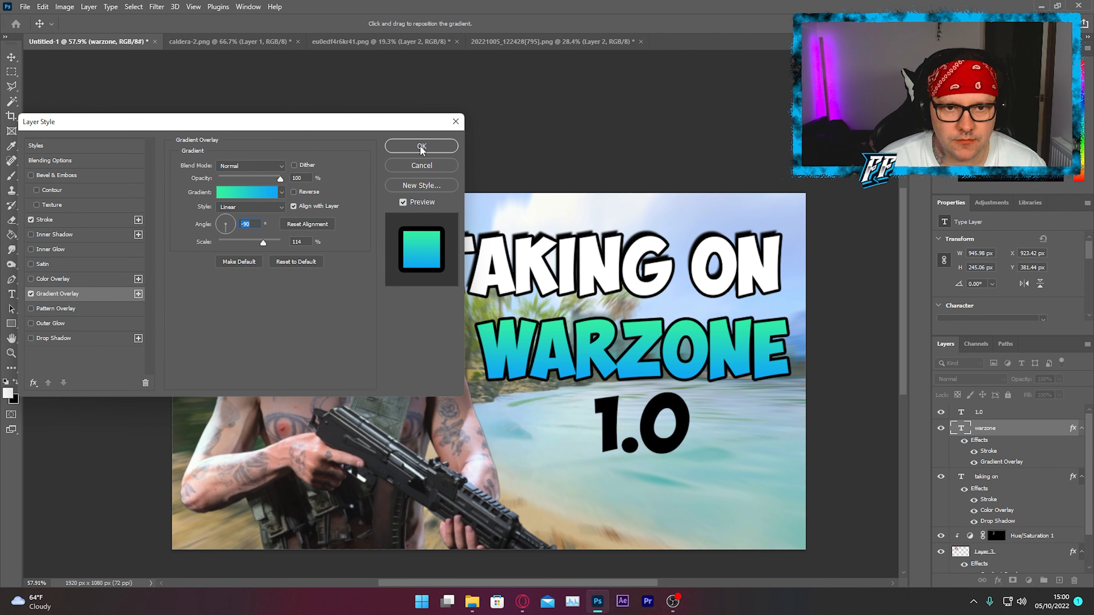
click(437, 149)
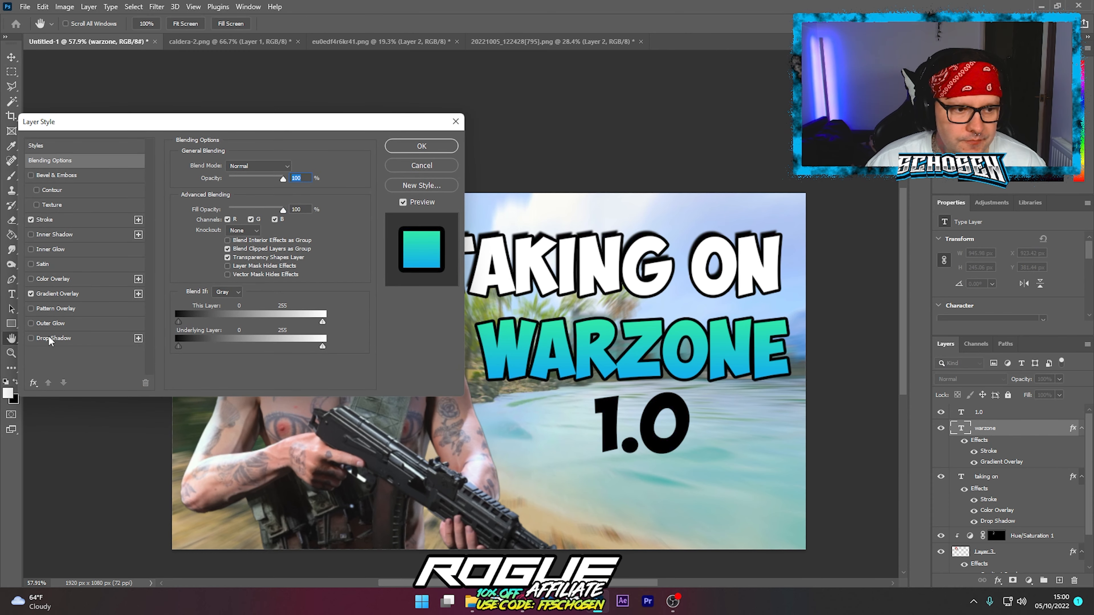
click(50, 339)
click(421, 147)
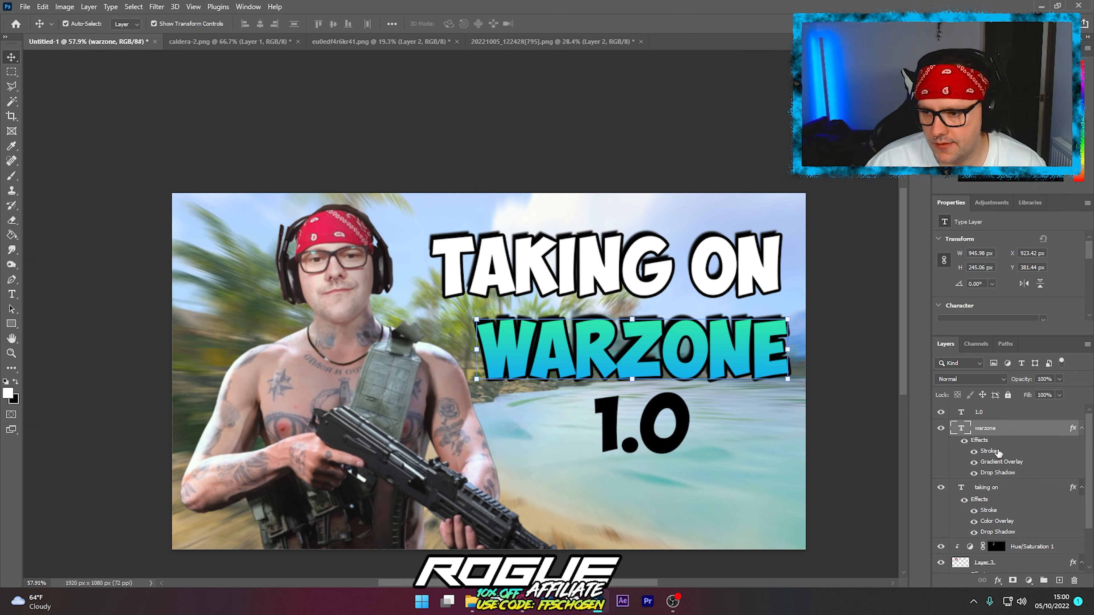
Give the "1.0" text a black stroke, the green-to-blue gradient overlay and a drop shadow.
click(990, 412)
click(997, 580)
click(1016, 497)
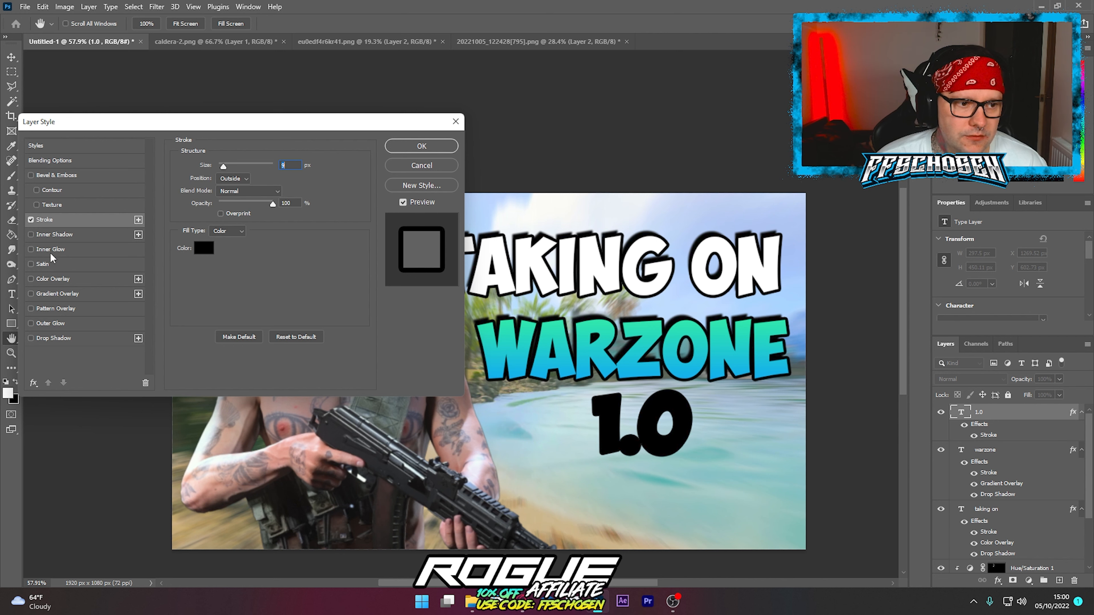
click(30, 293)
click(31, 338)
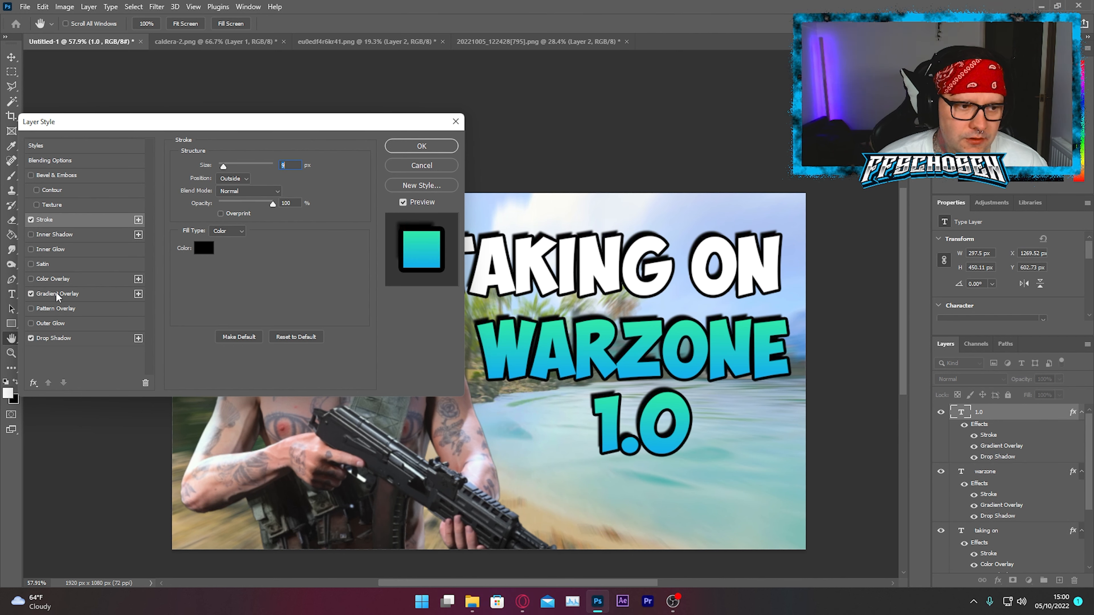
click(426, 151)
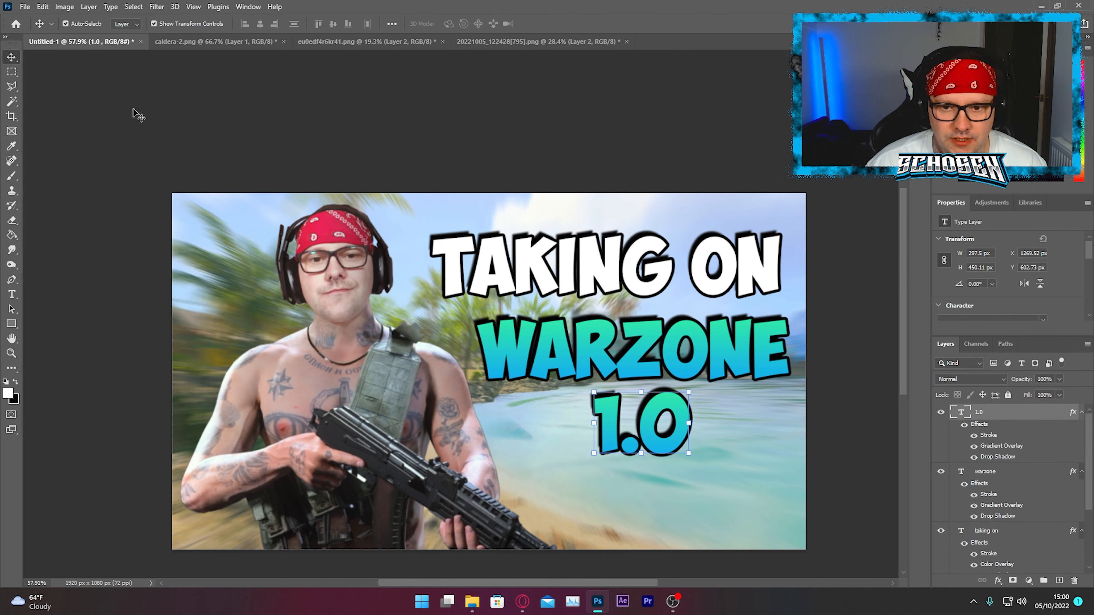
Merge the Hue/Saturation adjustment, the head layer and the soldier layer into a single layer.
click(170, 139)
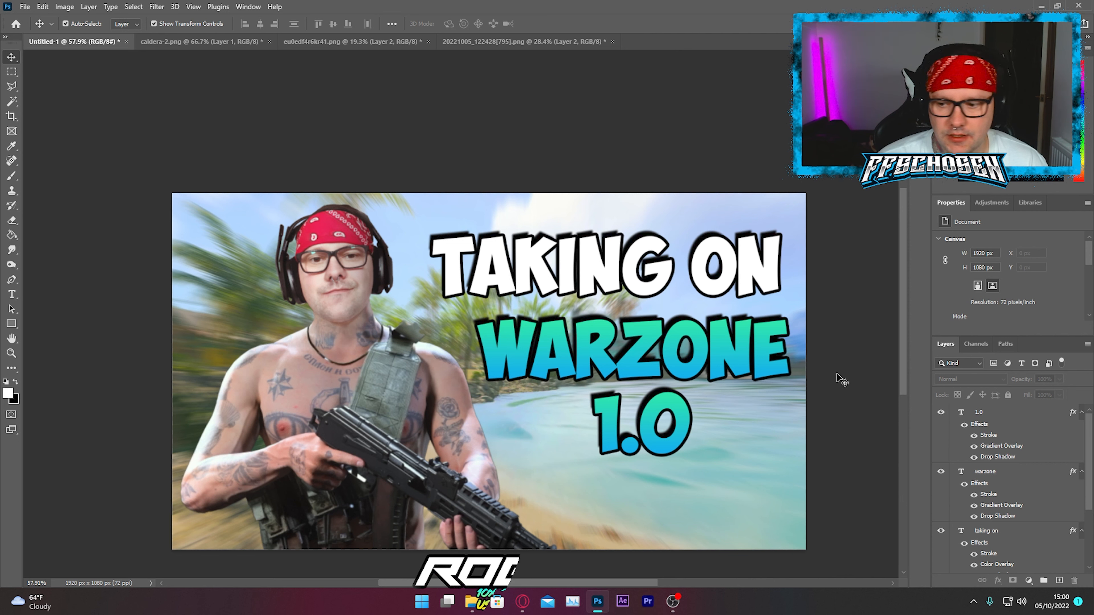
scroll(1005, 500, down, 3)
click(987, 513)
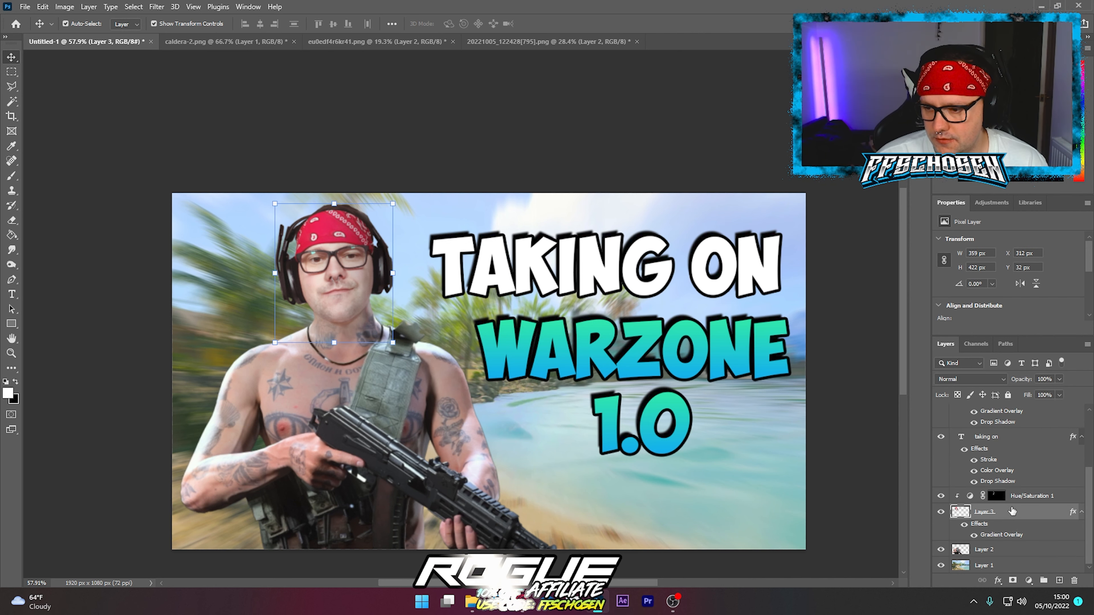
click(1022, 496)
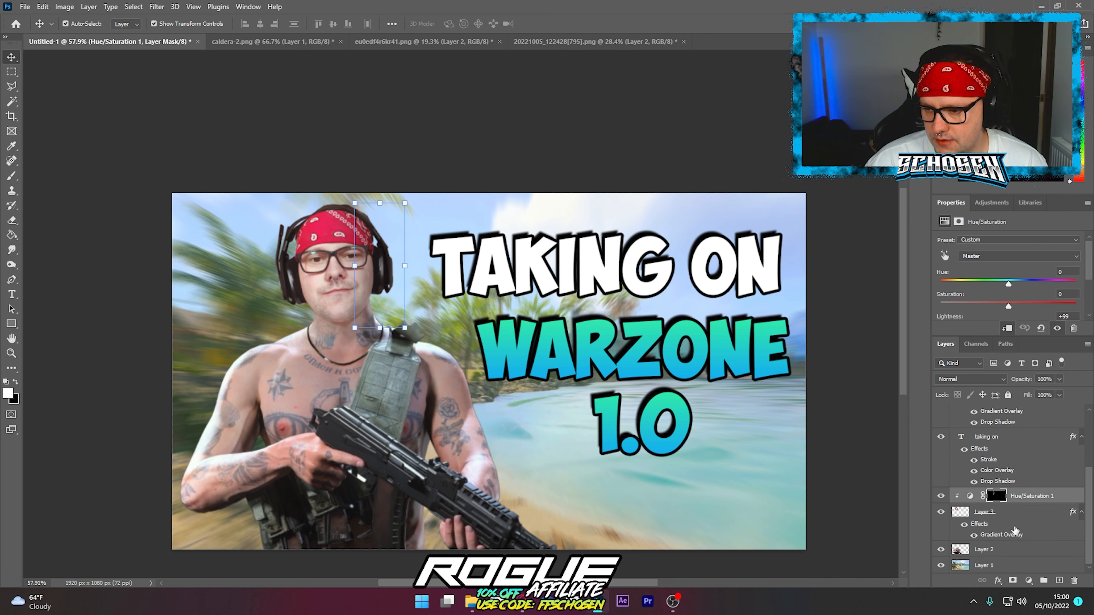
click(992, 513)
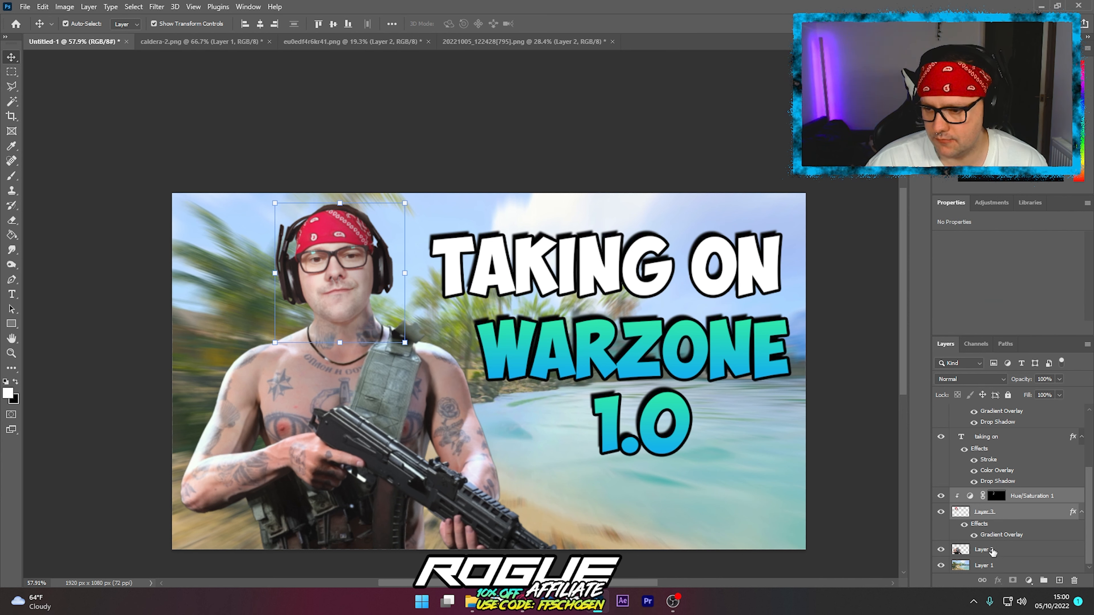
shift+click(993, 553)
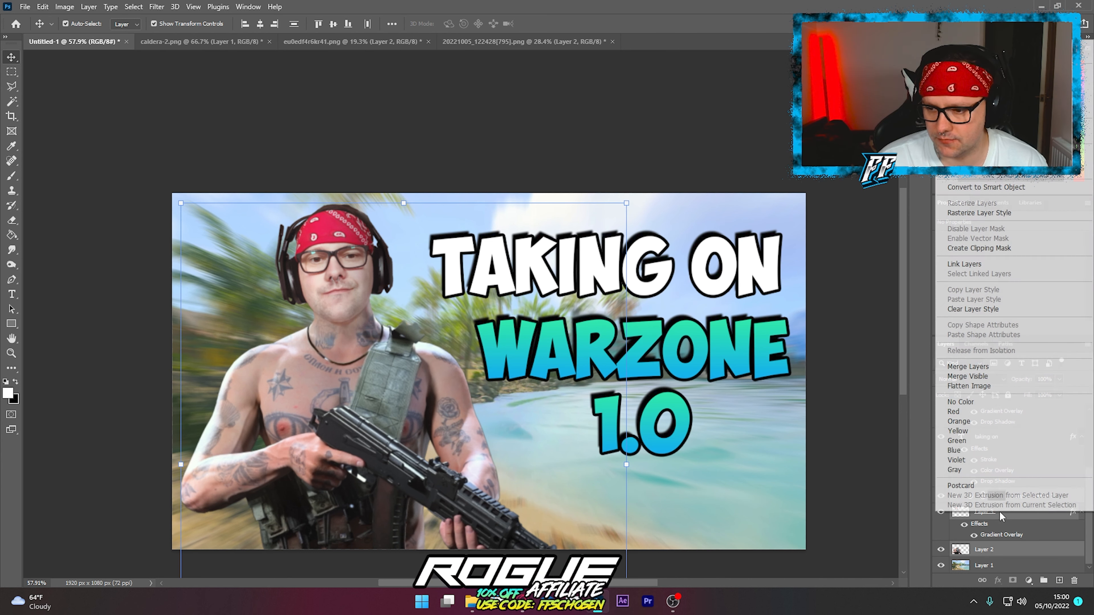
right_click(995, 515)
click(997, 367)
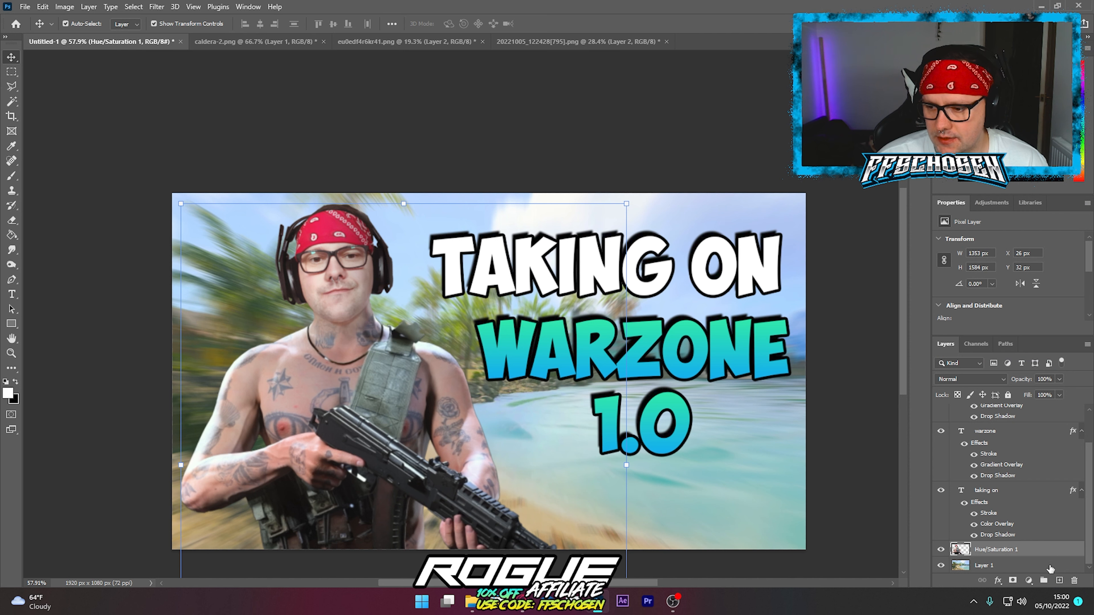
Convert the merged soldier layer to a smart object and apply a Radial Blur with the Zoom method at Best quality.
right_click(1013, 555)
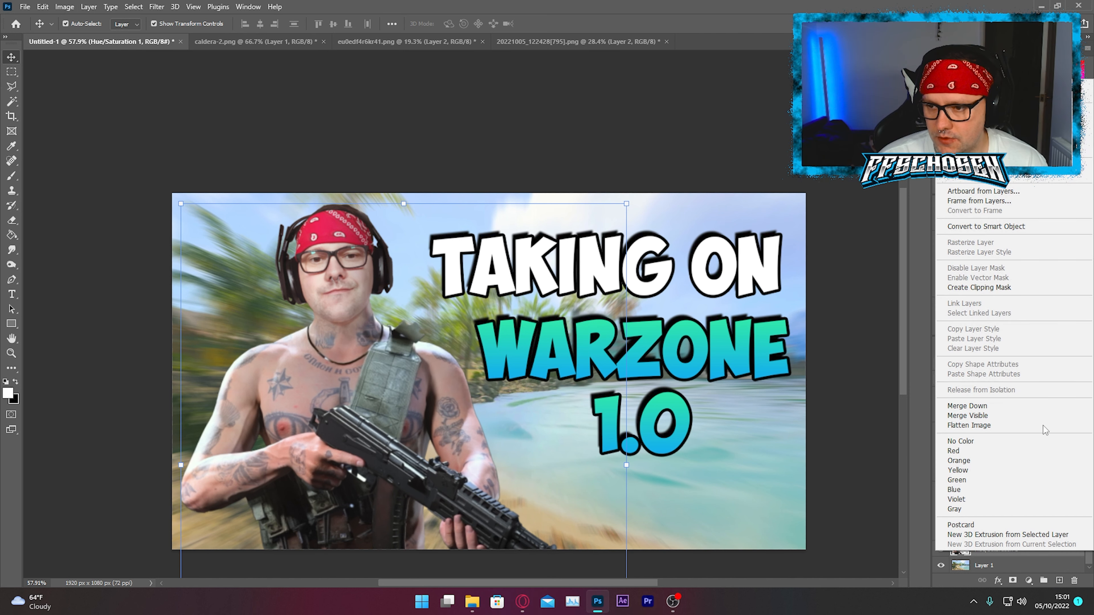
click(996, 227)
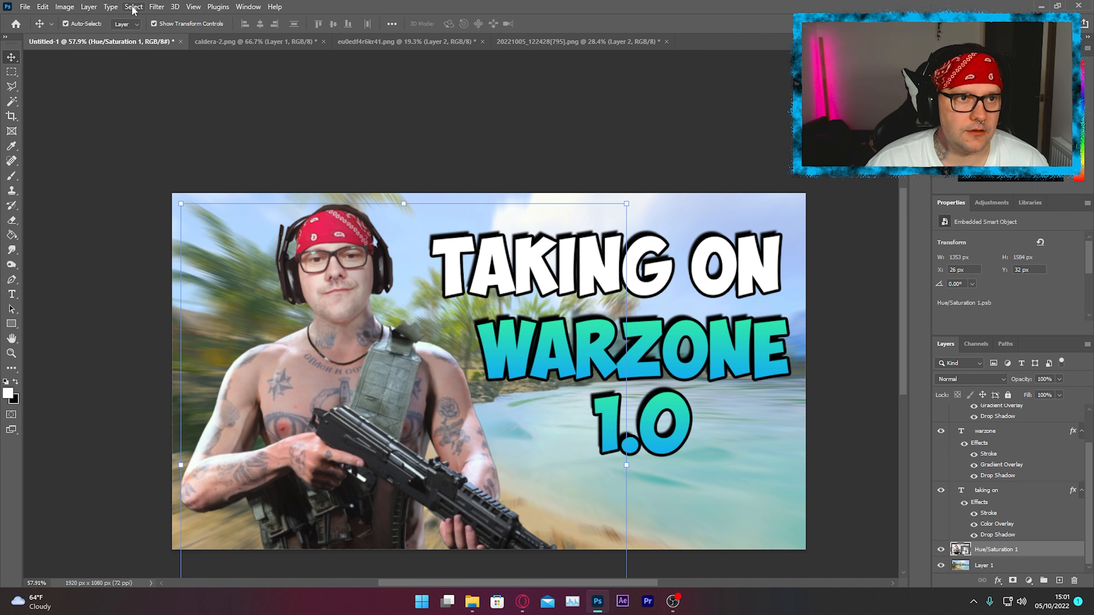
click(155, 7)
mouse_move(186, 153)
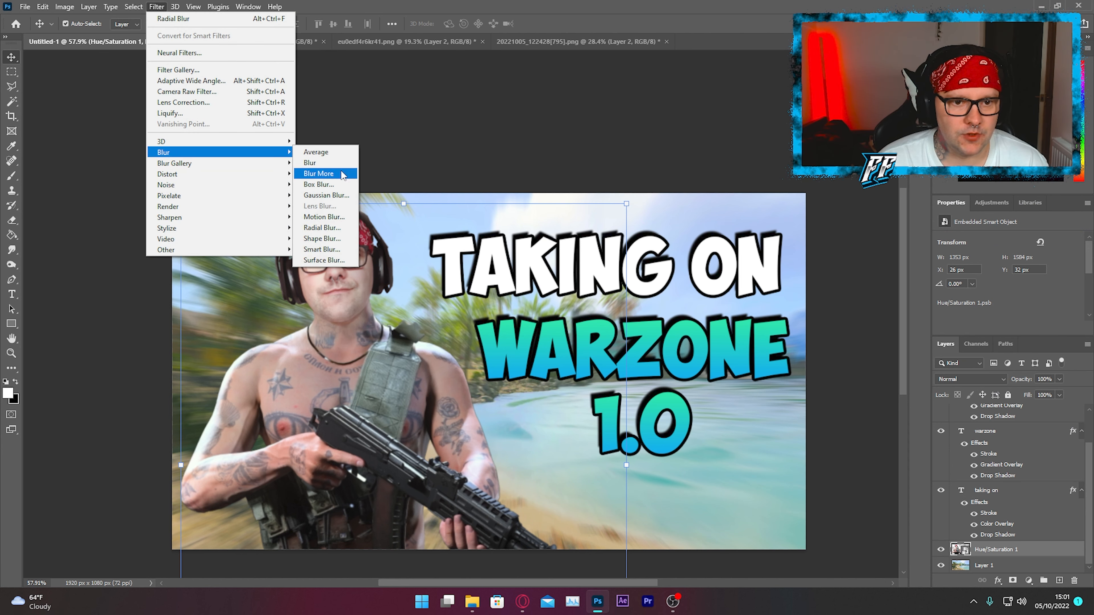
click(325, 228)
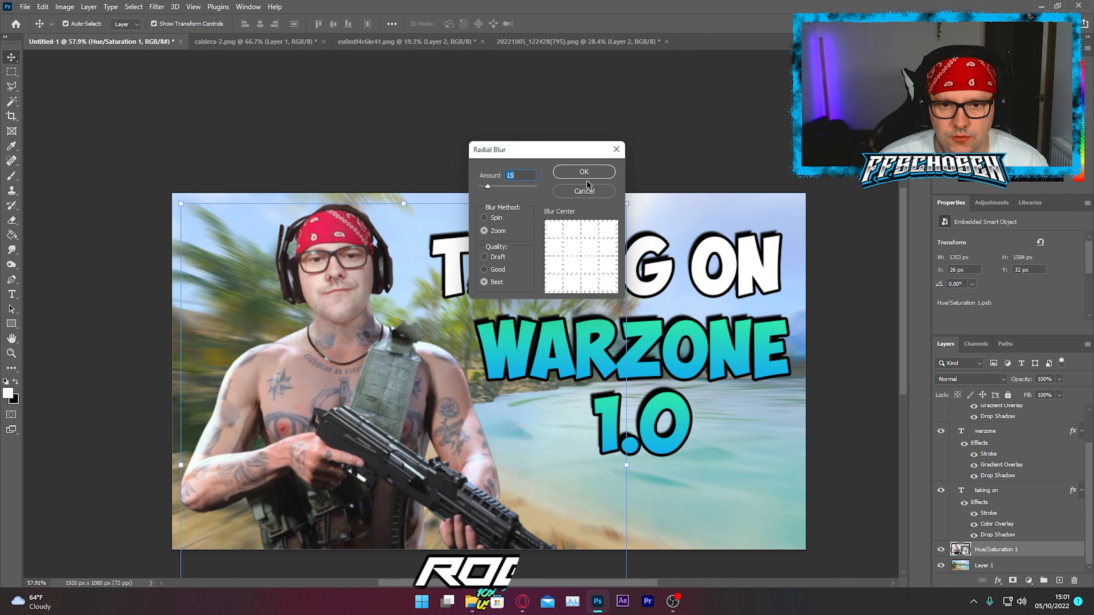
click(584, 172)
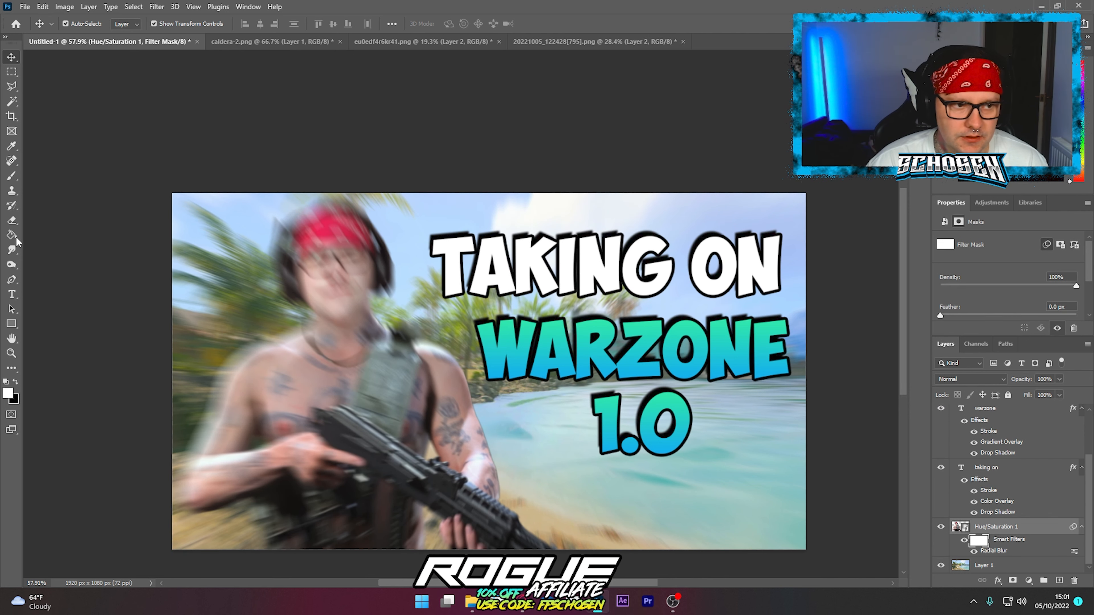
Clear the radial blur from the soldier's head, body and gun on the filter mask with a 300 px eraser at 100% opacity.
click(11, 222)
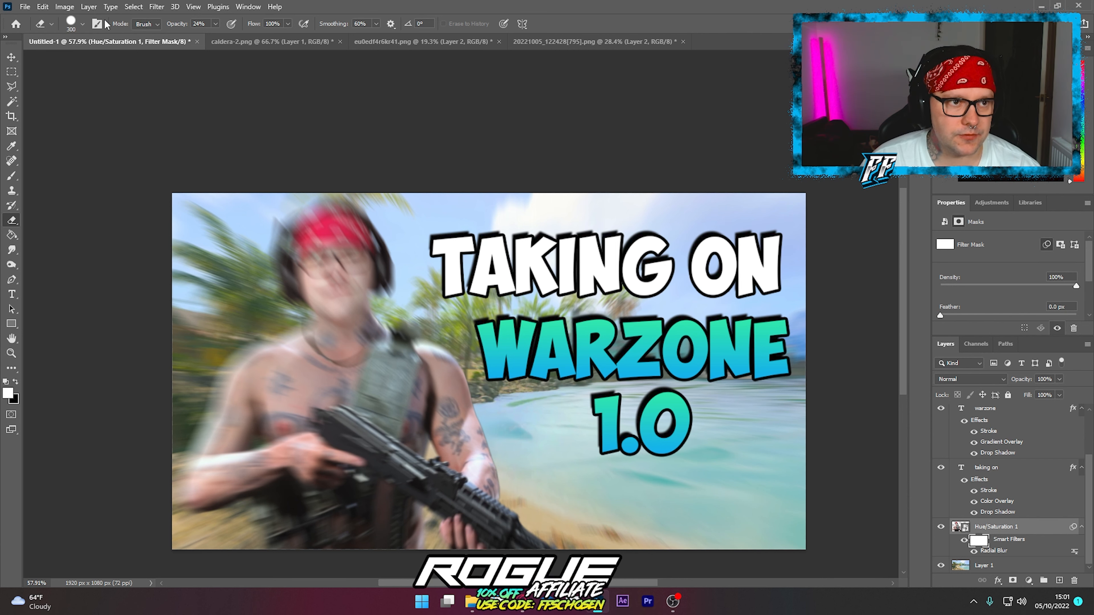
click(82, 23)
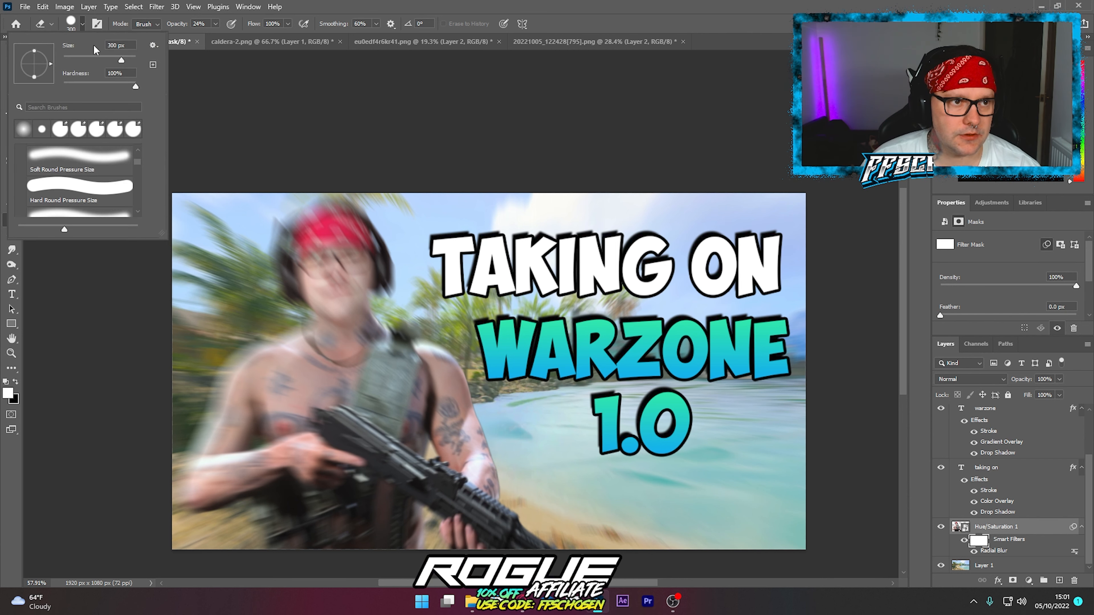
click(215, 24)
drag(219, 38, 309, 44)
mouse_move(469, 541)
mouse_down()
mouse_move(452, 377)
mouse_move(542, 540)
mouse_up()
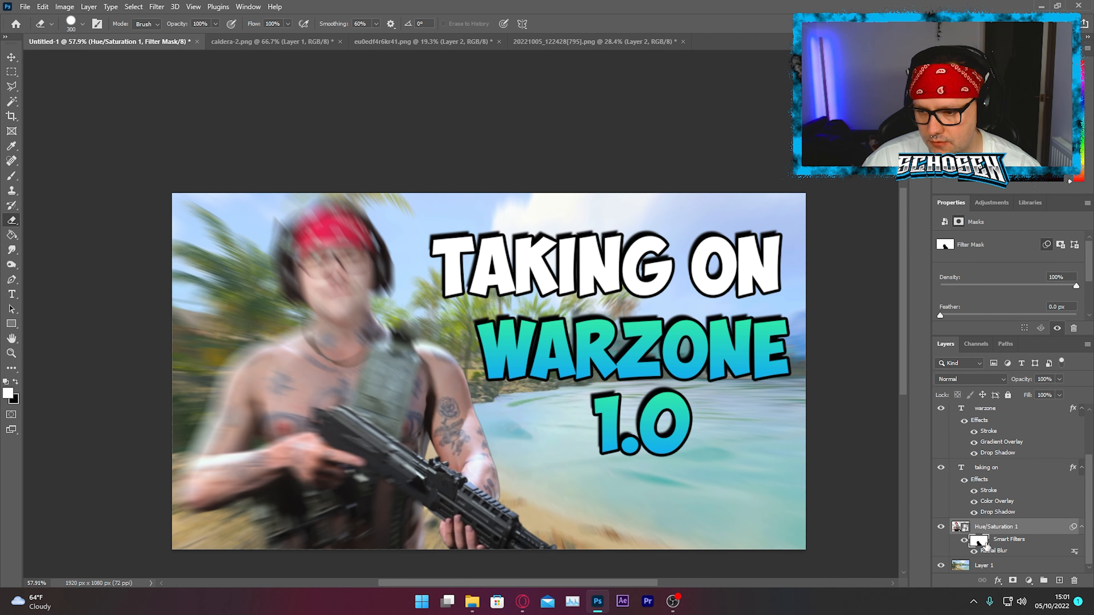
mouse_move(370, 276)
mouse_down()
mouse_move(311, 221)
mouse_move(361, 223)
mouse_move(307, 224)
mouse_move(291, 263)
mouse_move(356, 331)
mouse_move(349, 310)
mouse_move(311, 308)
mouse_move(279, 353)
mouse_move(236, 379)
mouse_move(246, 390)
mouse_move(201, 456)
mouse_move(199, 496)
mouse_move(309, 469)
mouse_move(308, 495)
mouse_move(339, 527)
mouse_move(419, 539)
mouse_move(272, 502)
mouse_up()
drag(319, 470, 396, 379)
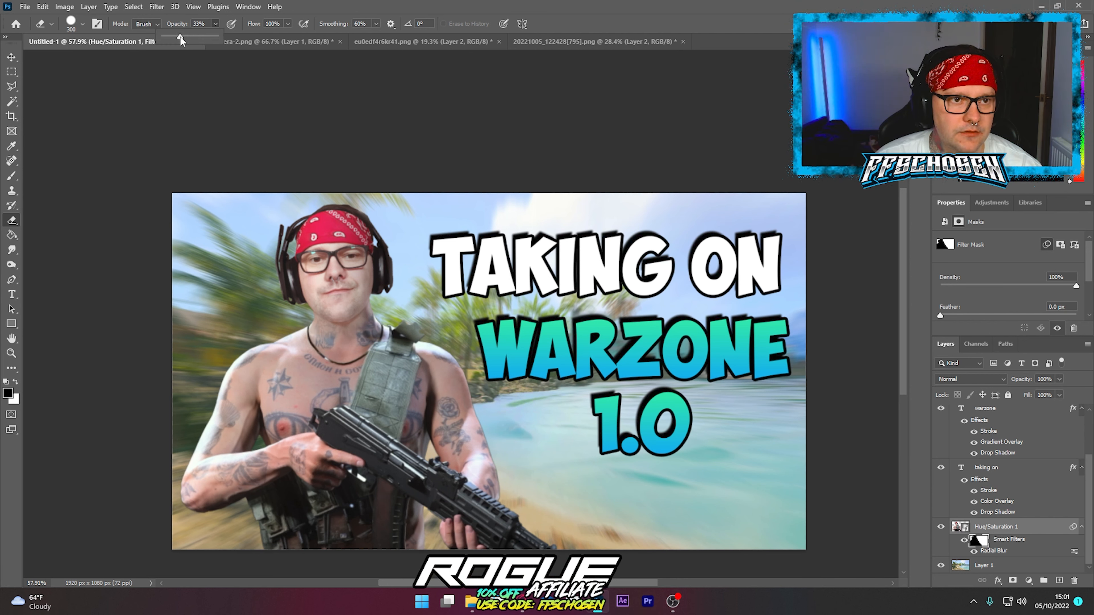
Switch the eraser to a soft round 300 px brush at 100% opacity.
drag(183, 36, 185, 36)
click(82, 24)
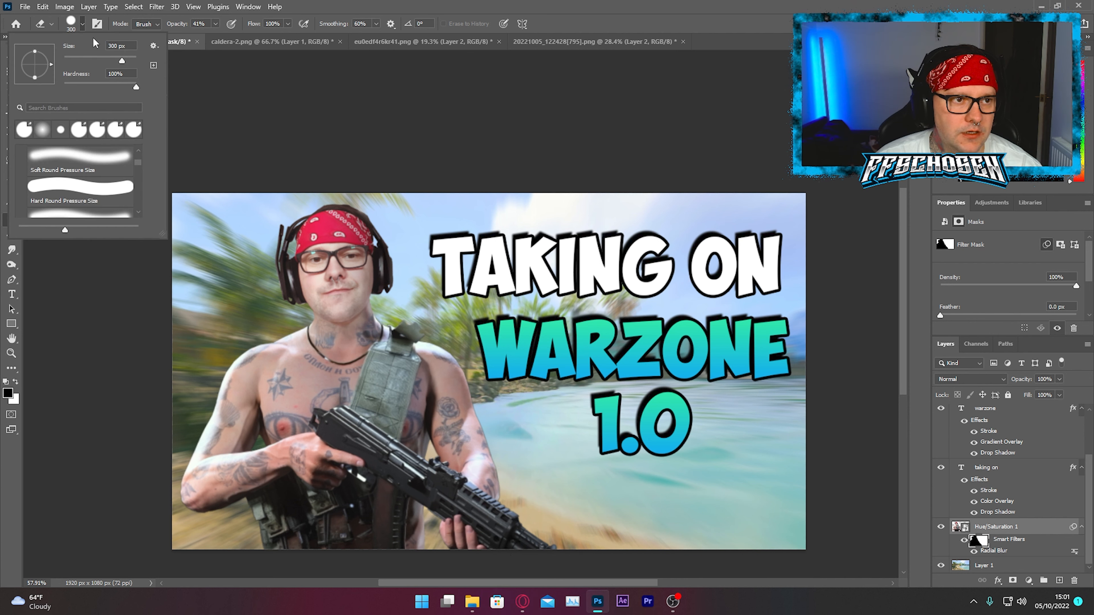
click(358, 6)
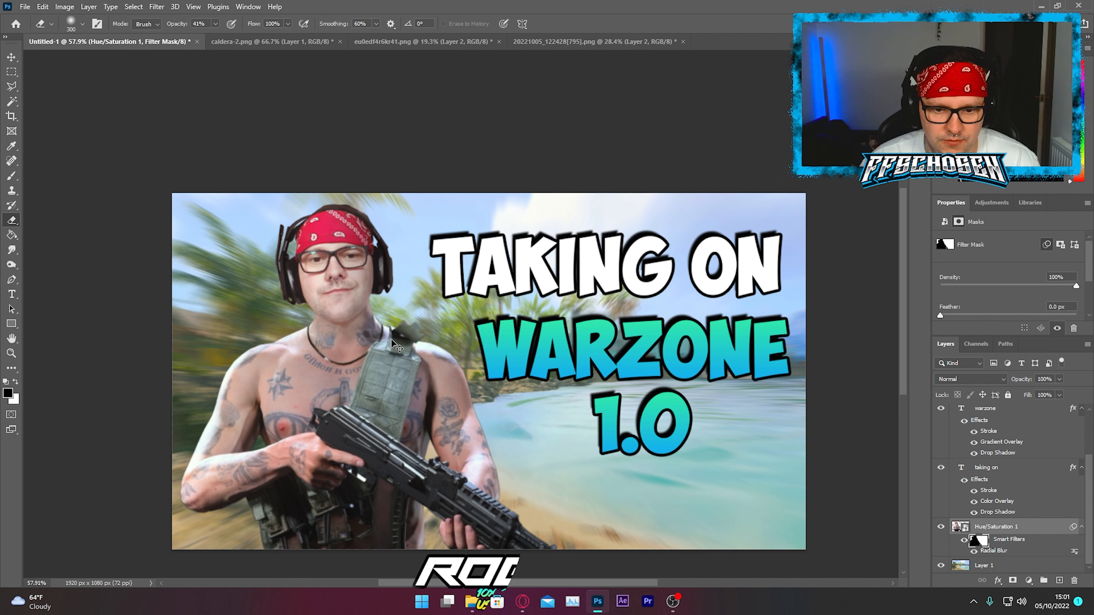
click(215, 24)
drag(215, 36, 236, 37)
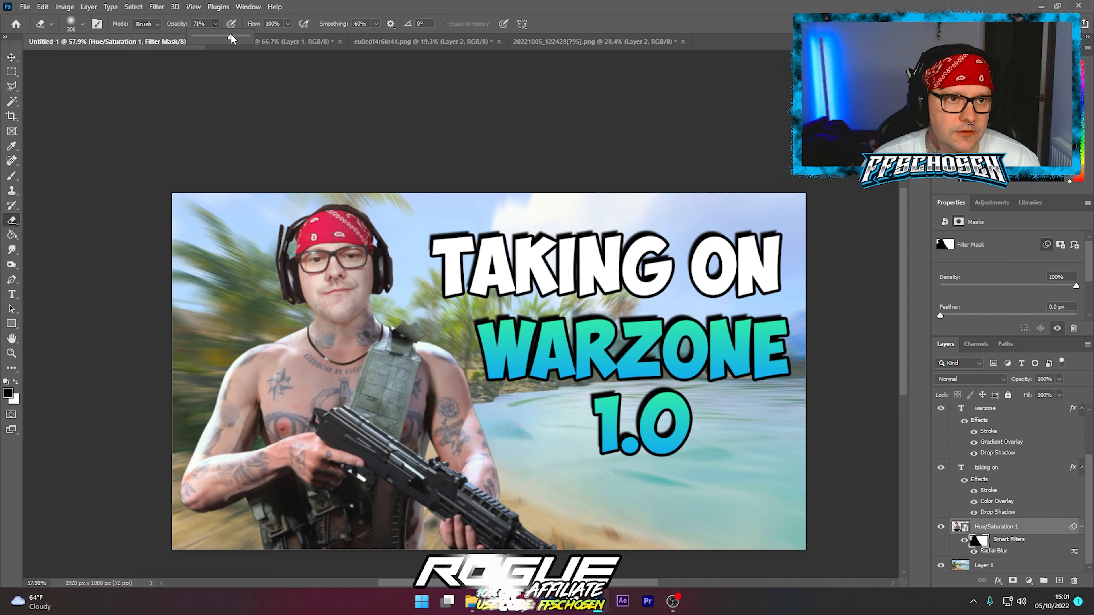
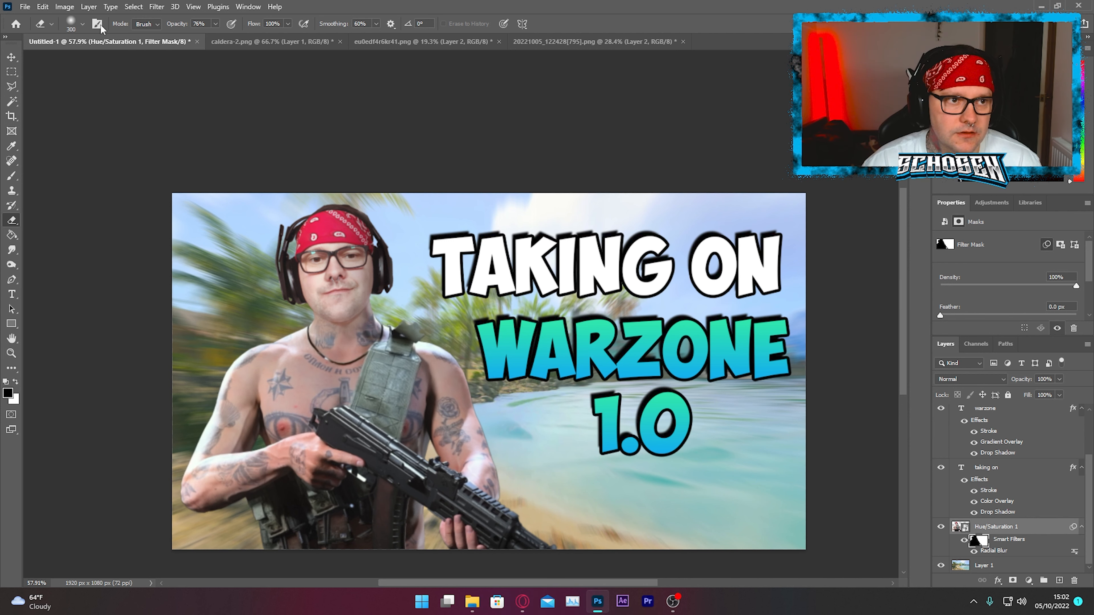
click(83, 24)
click(345, 5)
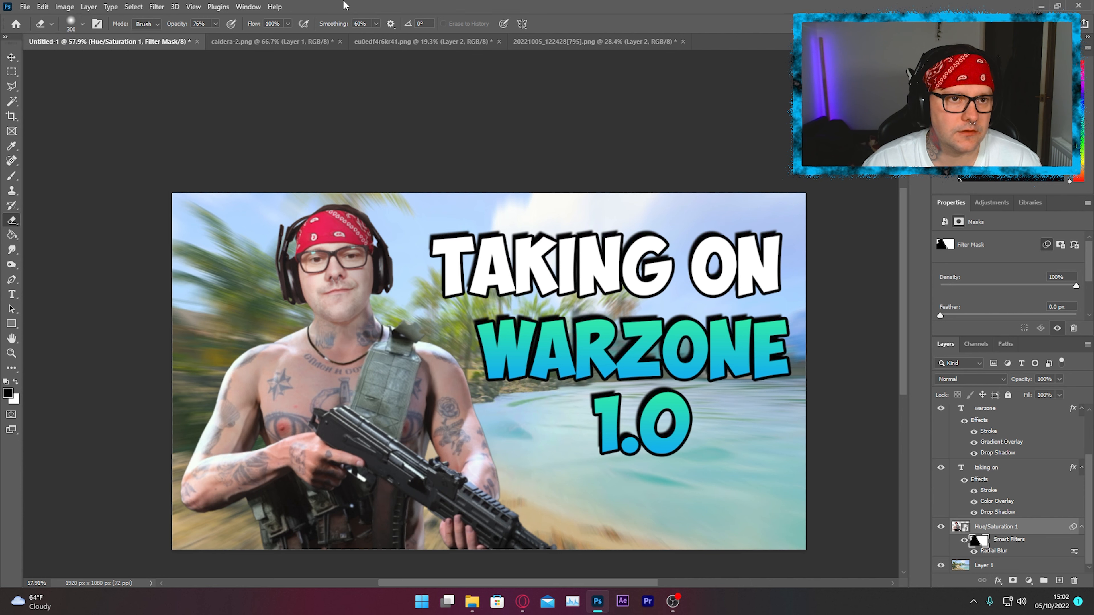
click(216, 25)
drag(218, 37, 233, 38)
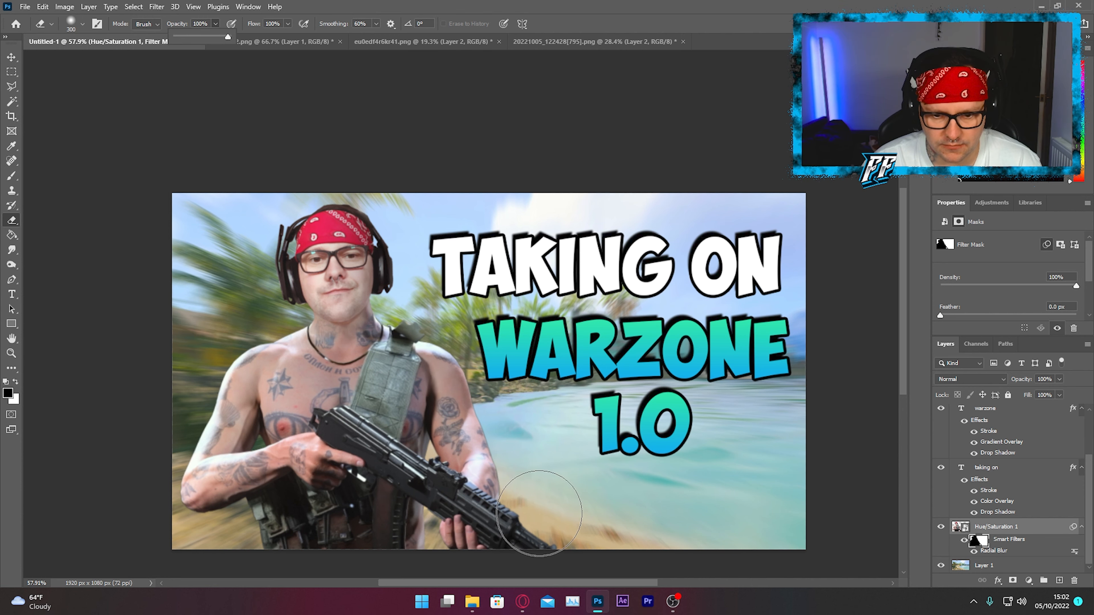
Bring the blur back along the soldier's outer edges on the filter mask, reducing the soft eraser to 175 px.
click(536, 510)
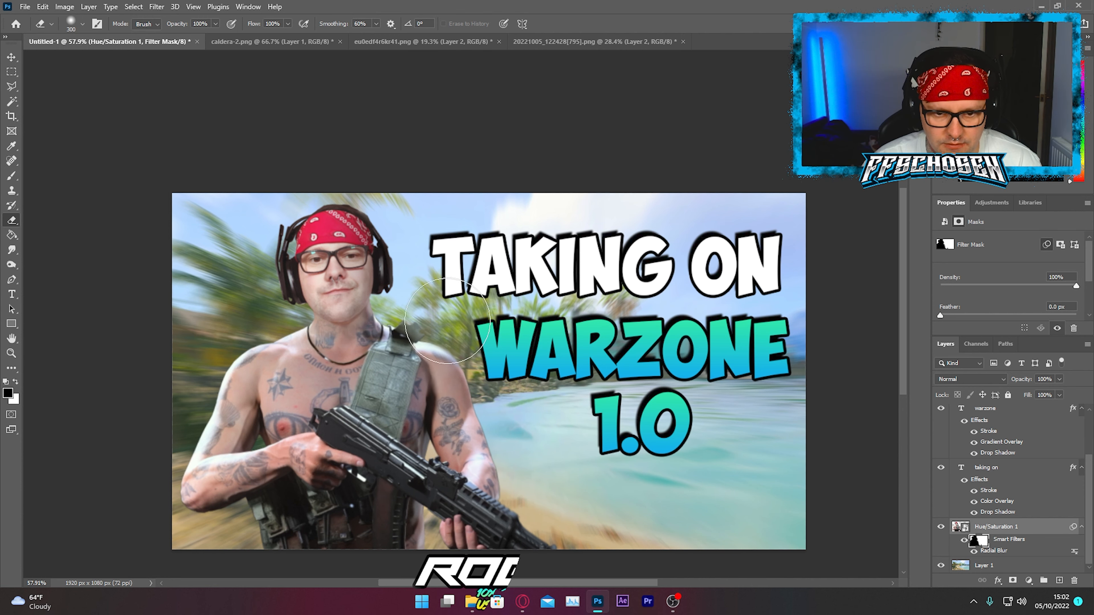
key(bracketleft)
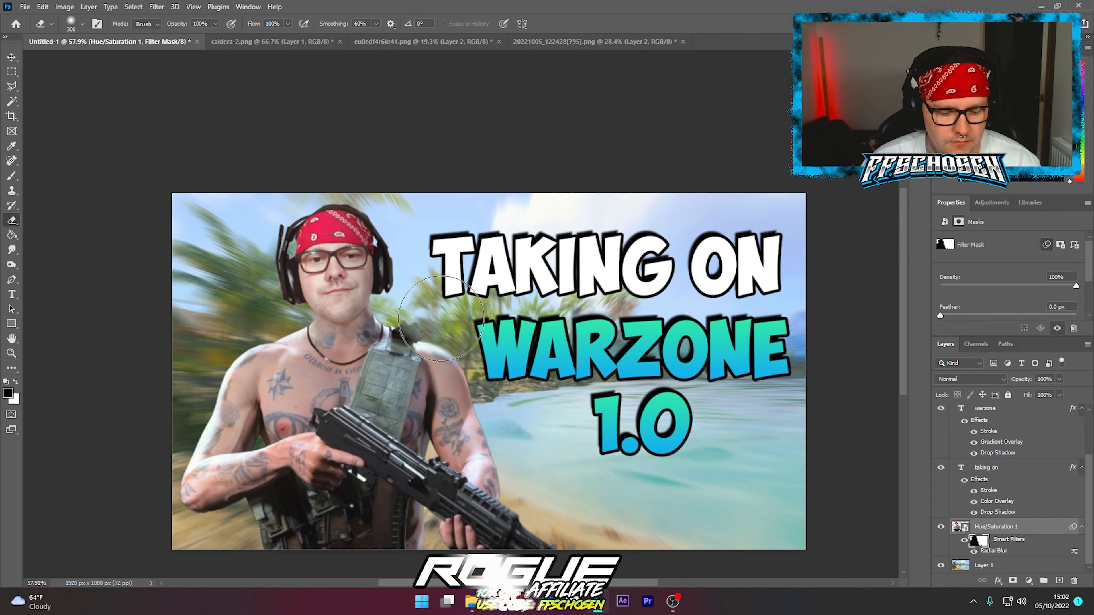
key(bracketleft)
key(bracketleft)
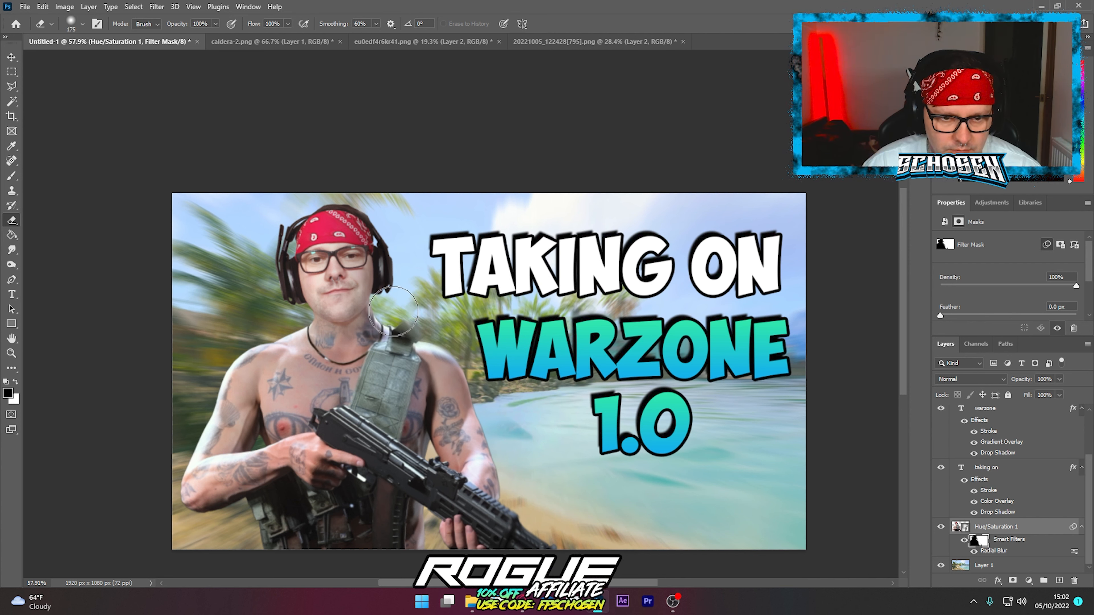
mouse_move(304, 331)
mouse_down()
mouse_move(208, 323)
mouse_move(225, 344)
mouse_move(256, 343)
mouse_move(231, 330)
mouse_move(220, 356)
mouse_move(194, 367)
mouse_move(210, 372)
mouse_move(183, 411)
mouse_move(188, 432)
mouse_move(159, 459)
mouse_move(169, 460)
mouse_move(155, 497)
mouse_move(174, 533)
mouse_move(231, 536)
mouse_move(232, 528)
mouse_move(203, 531)
mouse_move(243, 520)
mouse_up()
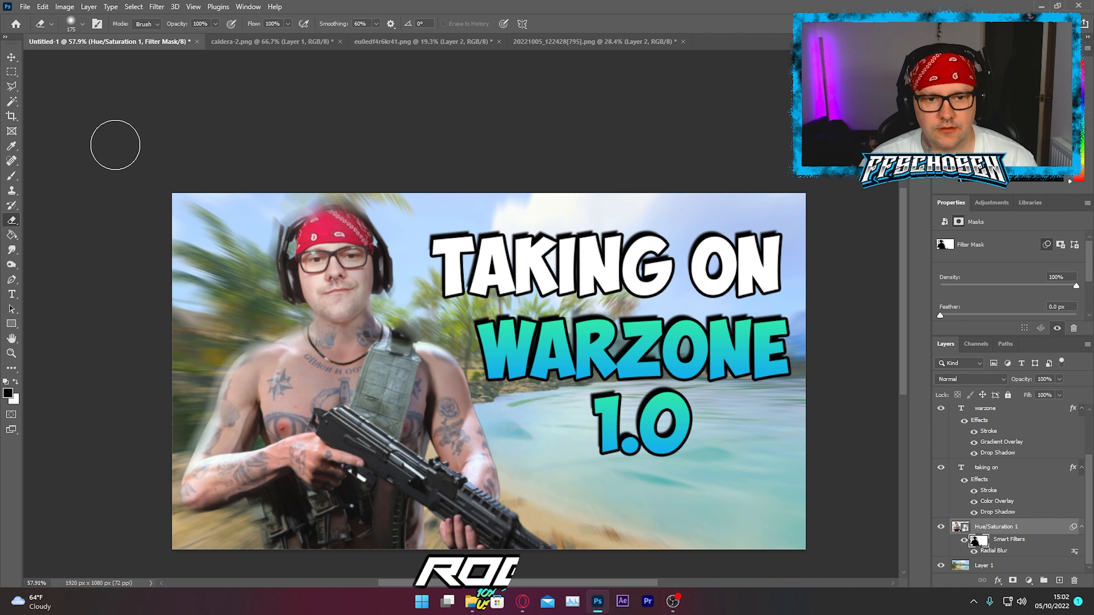
click(11, 57)
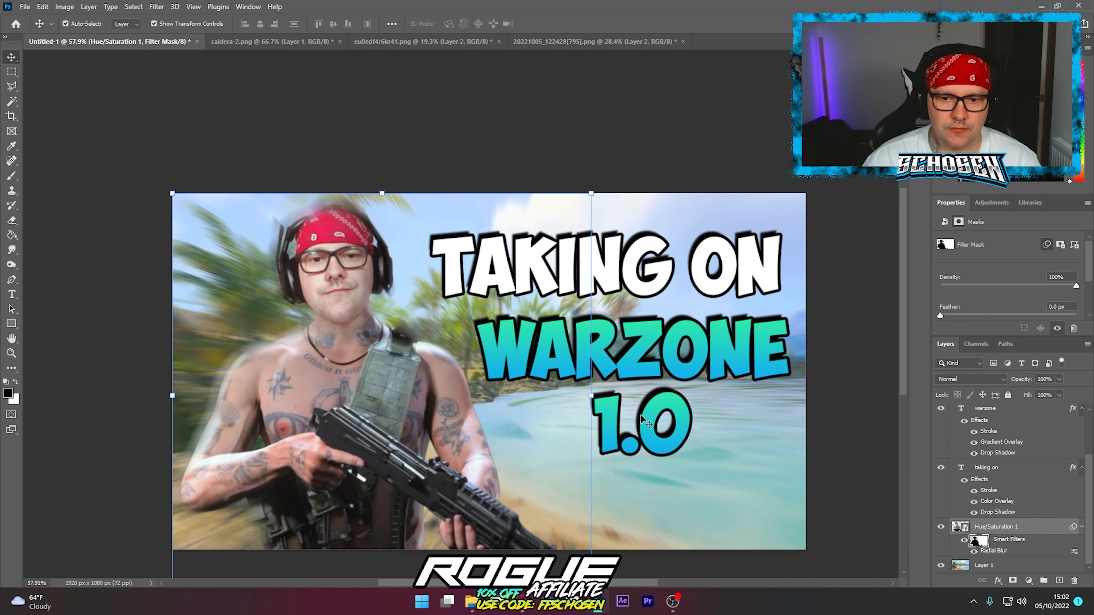
Add a new layer above the "1.0" text and set its blend mode to Overlay.
scroll(1012, 545, up, 2)
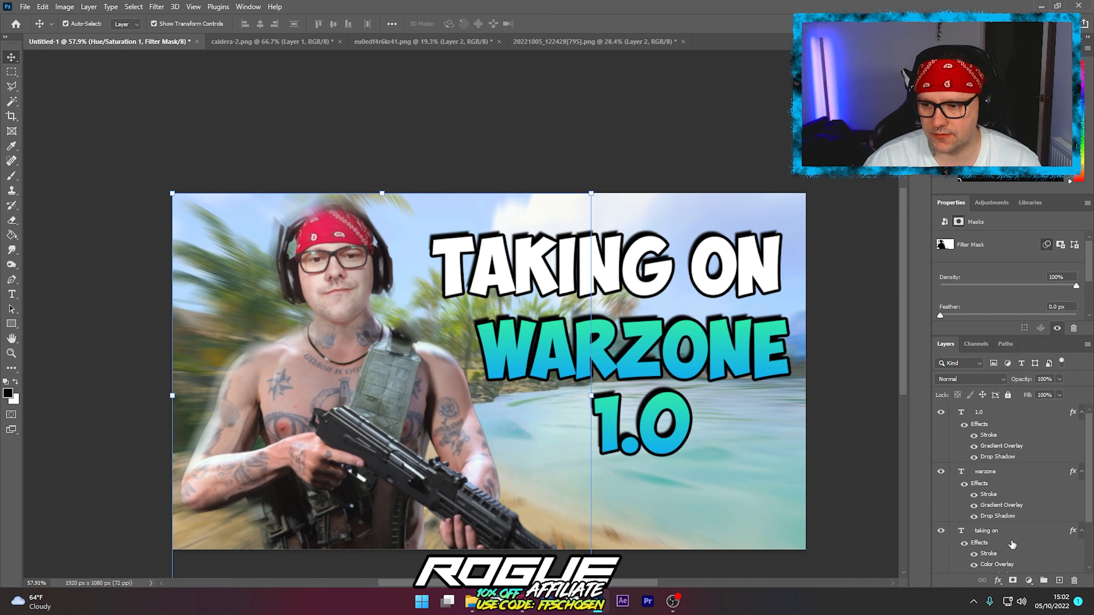
scroll(1011, 545, down, 2)
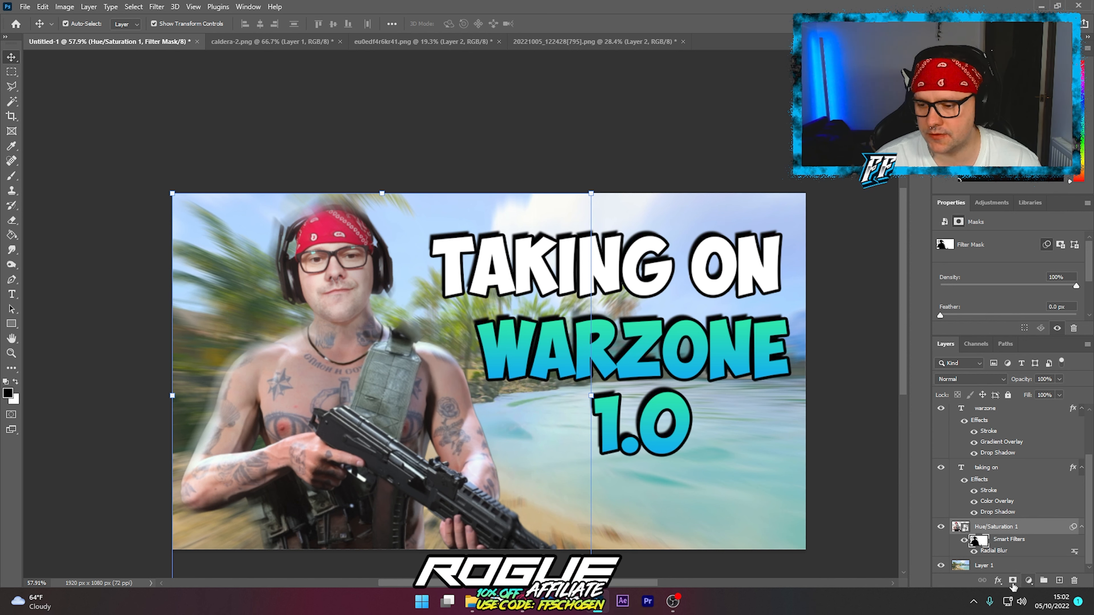
scroll(996, 443, up, 2)
click(1041, 455)
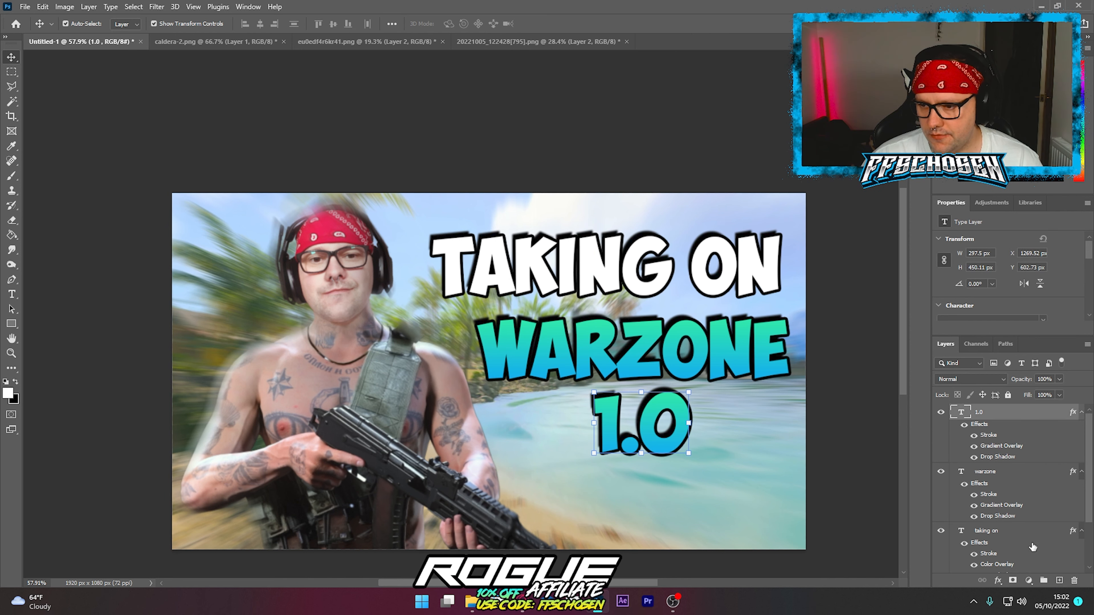
click(1059, 581)
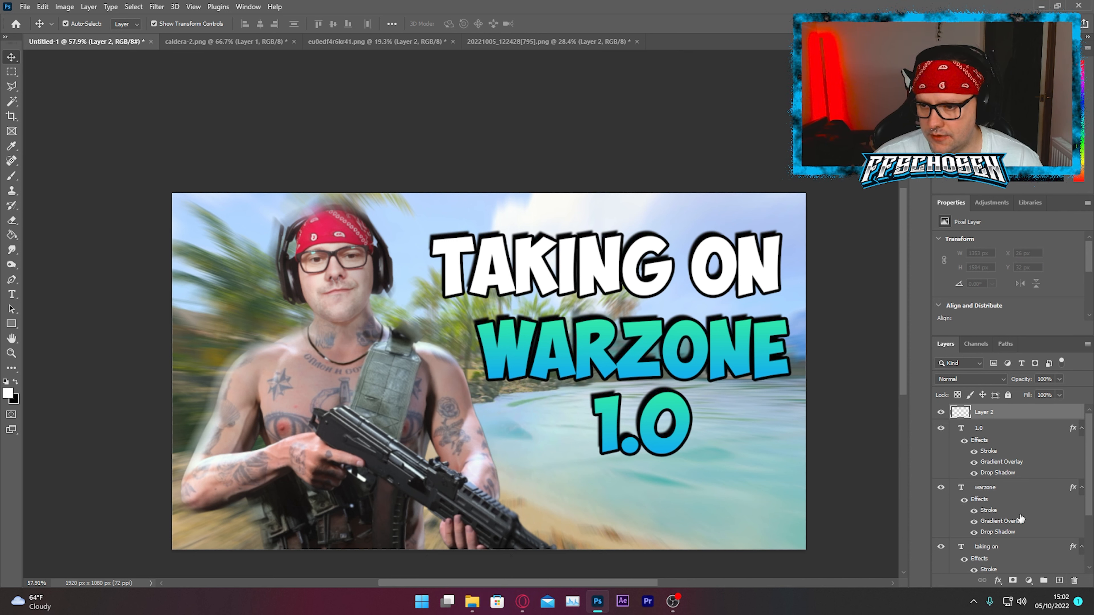
click(964, 379)
click(965, 439)
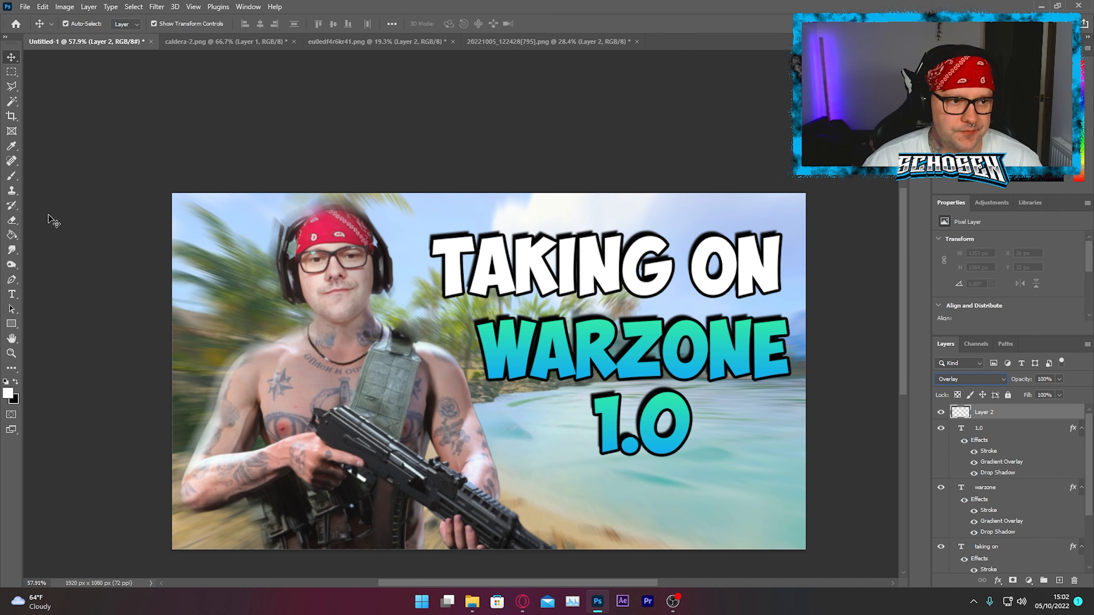
Paint white light spots over the water and along the sky with a 70 px brush at 100% opacity.
click(16, 183)
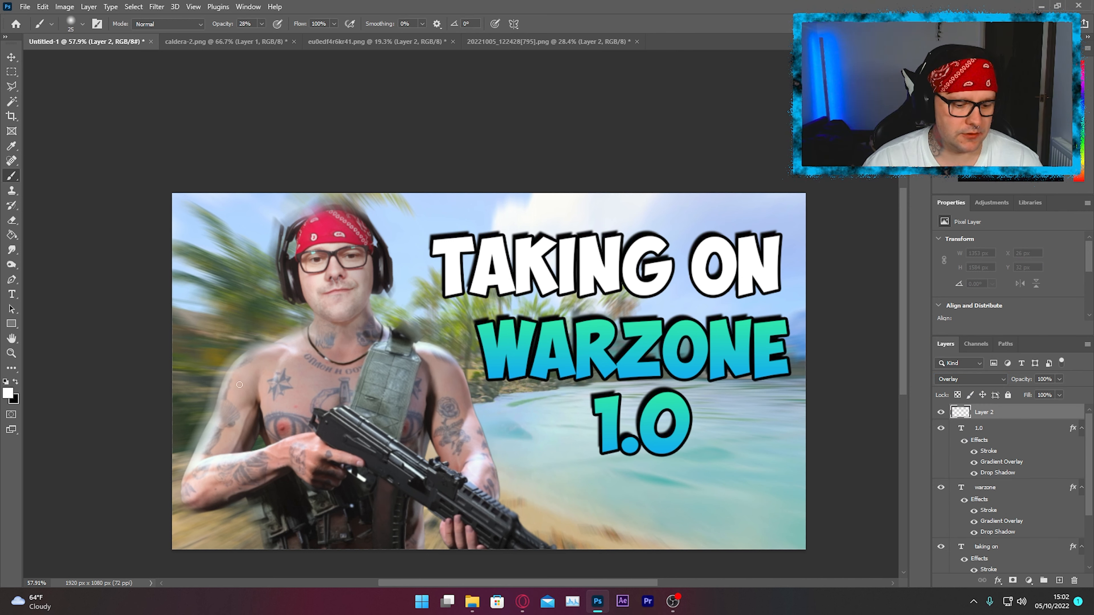
click(83, 24)
drag(100, 85, 76, 83)
click(262, 24)
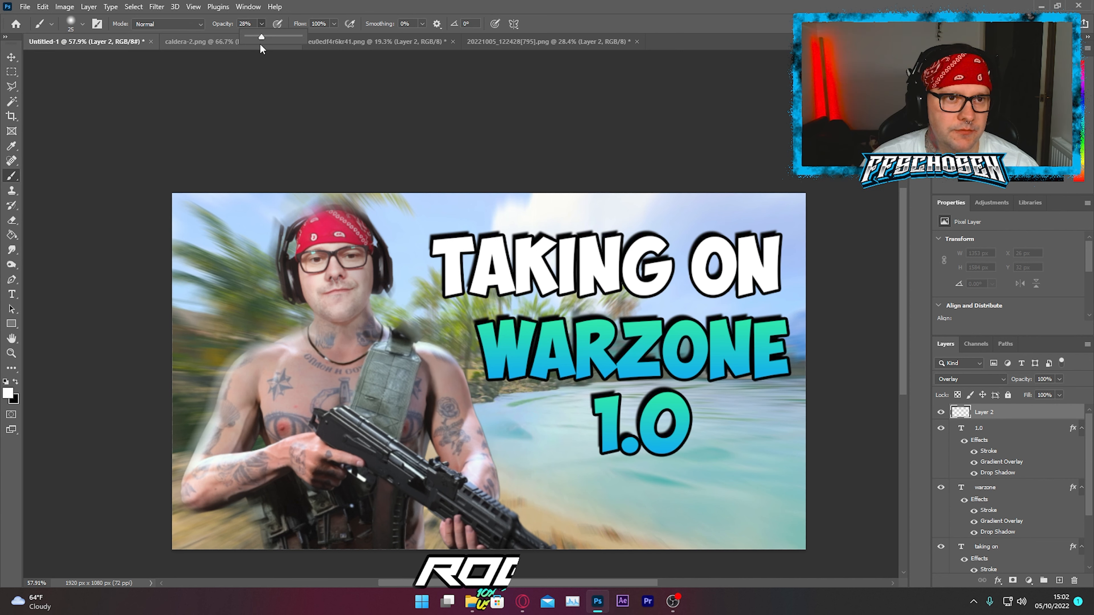
drag(259, 43, 299, 38)
key(bracketright)
key(bracketright)
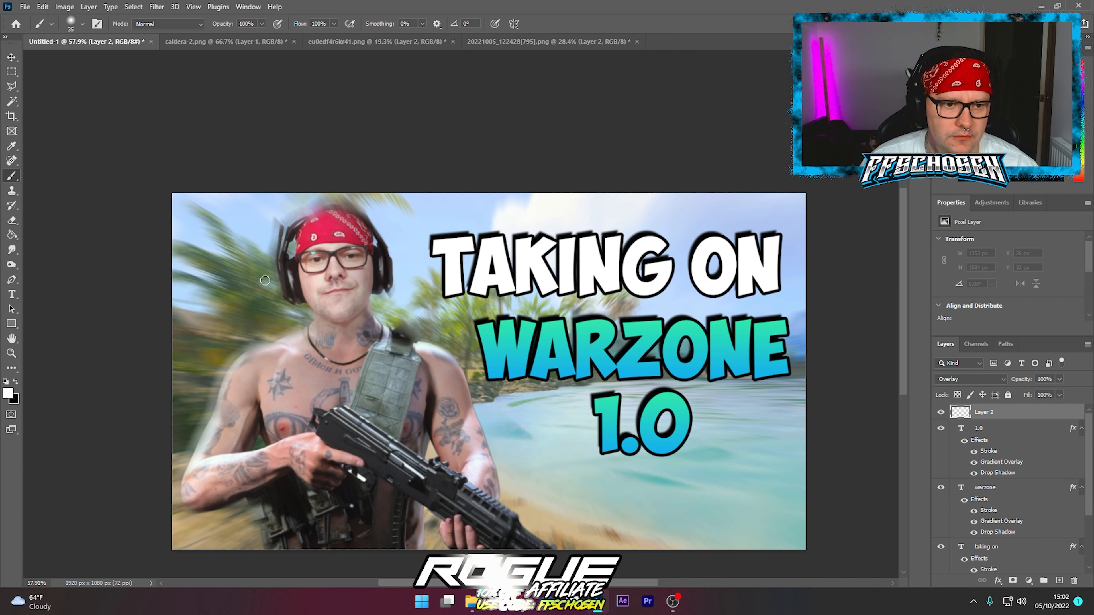
click(535, 422)
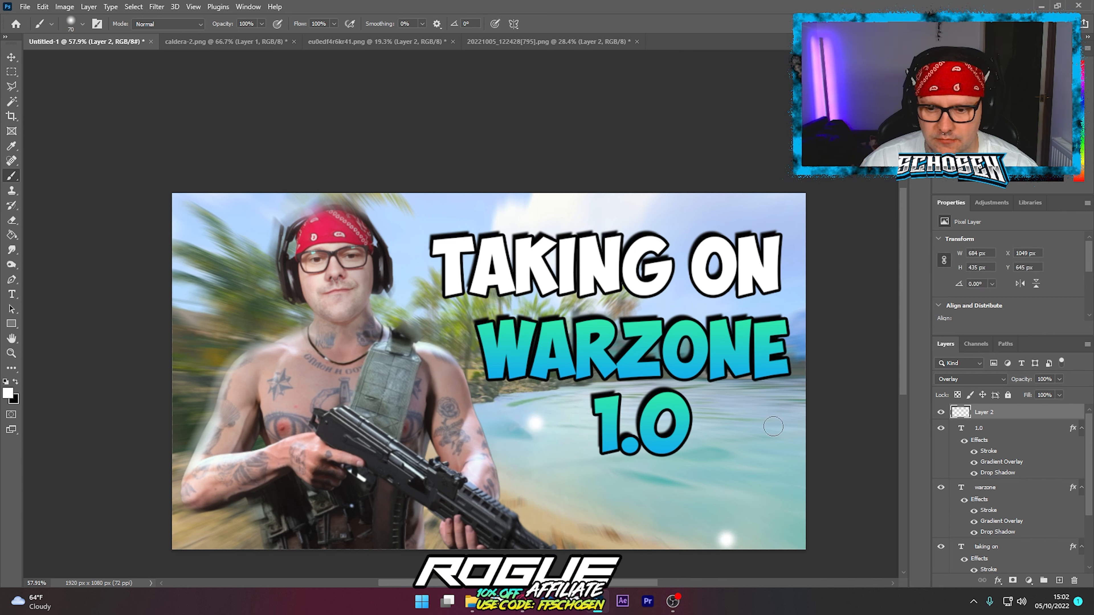
click(774, 416)
click(688, 224)
click(434, 221)
click(229, 228)
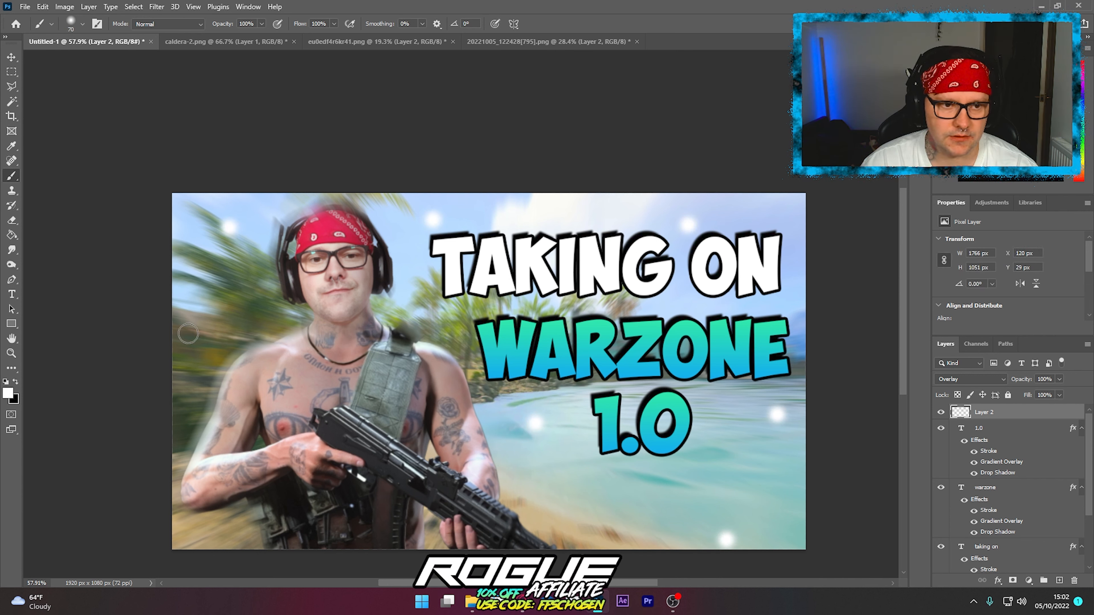
Add more 70 px white spots over the palm trees, between the headphones and the text, and on the sand beside the soldier.
click(203, 368)
click(263, 321)
click(220, 295)
click(428, 316)
click(416, 276)
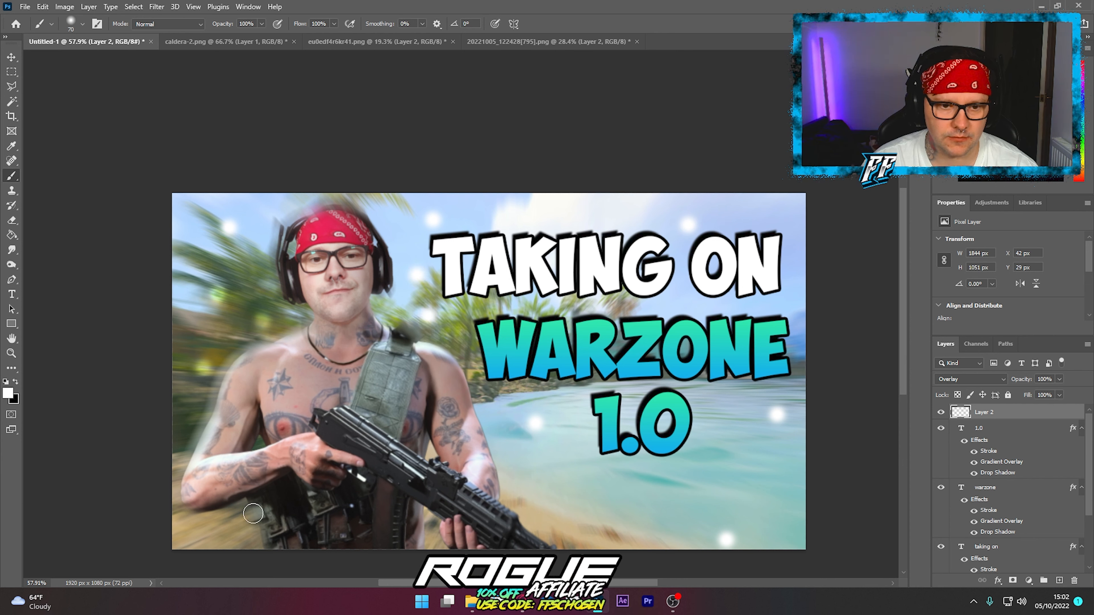
click(217, 529)
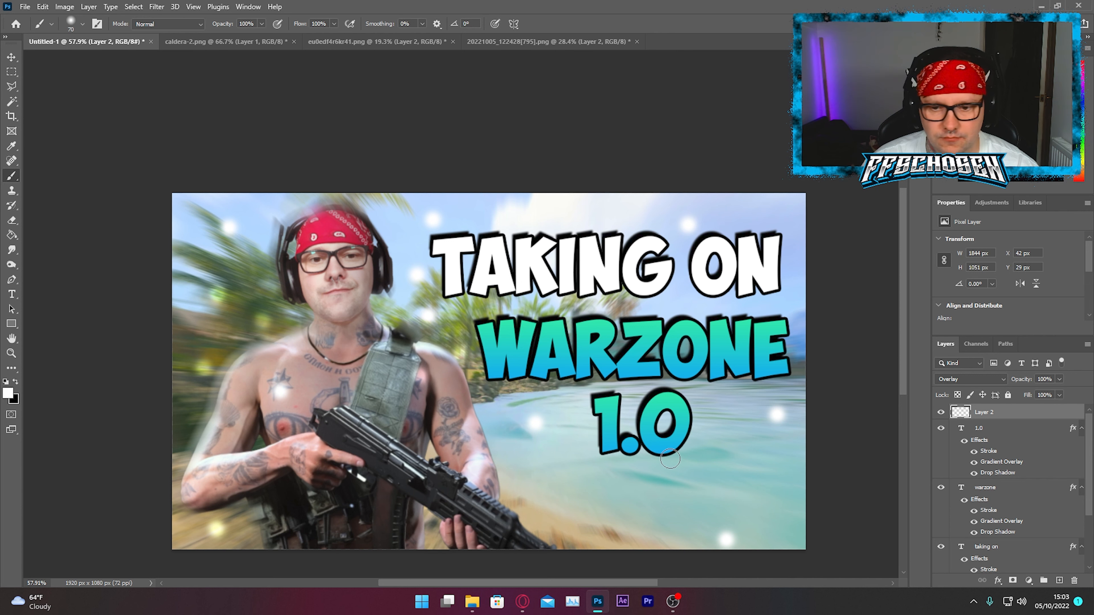
Dab white spots on the water below the "1.0" text and scatter smaller 20 px spots around them.
click(667, 473)
click(594, 474)
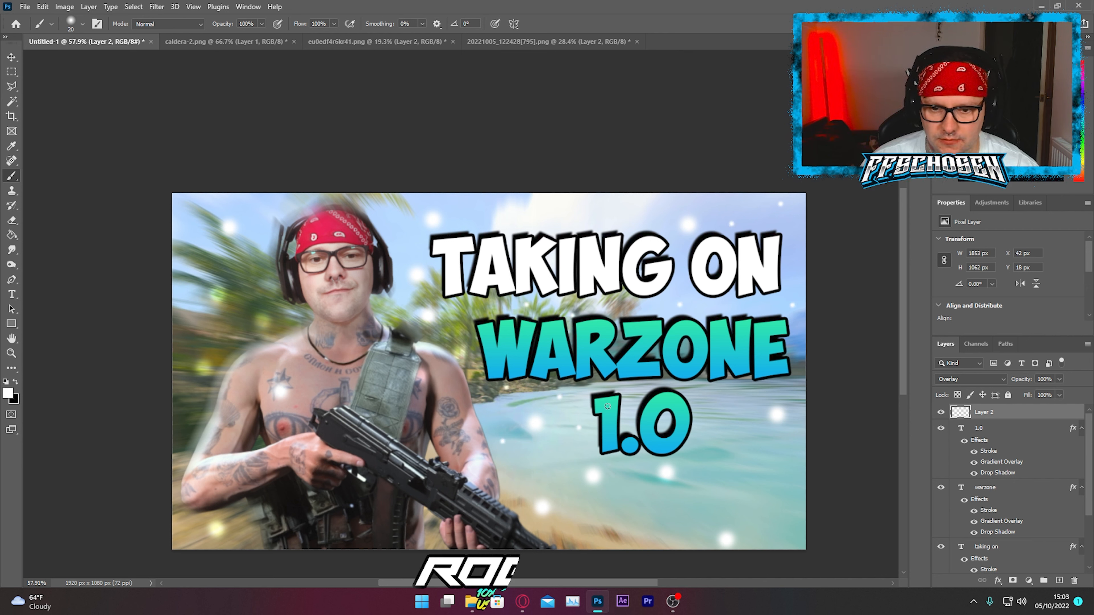
click(793, 482)
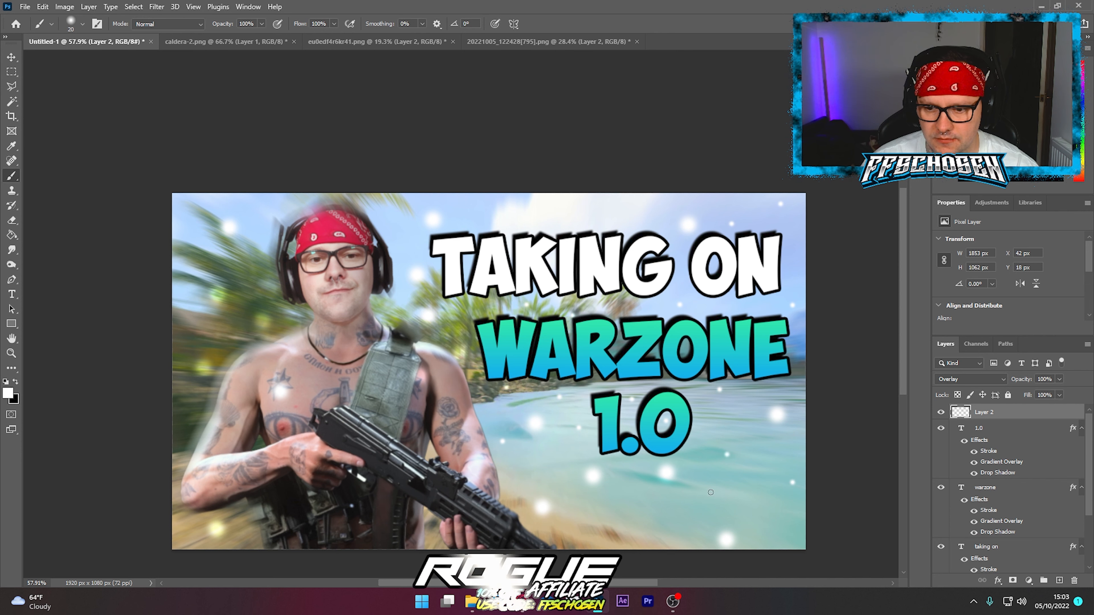
click(676, 507)
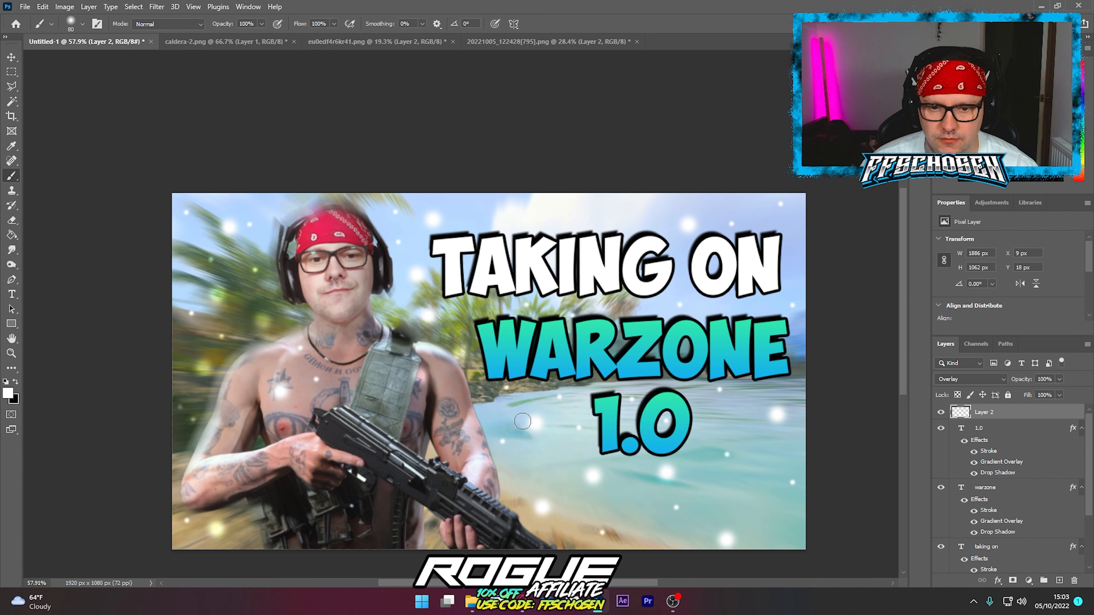
Add large 300 px glow spots at the canvas's upper and left edges, below the "1.0" text and near the soldier's vest.
key(bracketright)
key(bracketright)
key(bracketright)
key(bracketright)
key(bracketright)
key(bracketright)
key(bracketright)
key(bracketright)
key(bracketright)
key(bracketright)
key(bracketleft)
key(bracketleft)
click(671, 176)
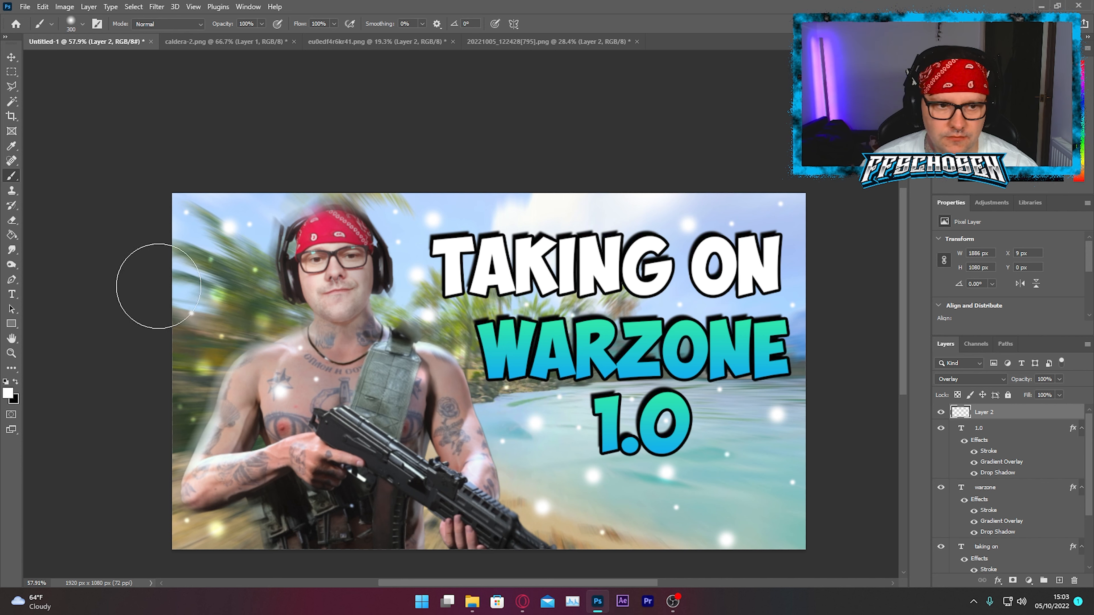
click(184, 272)
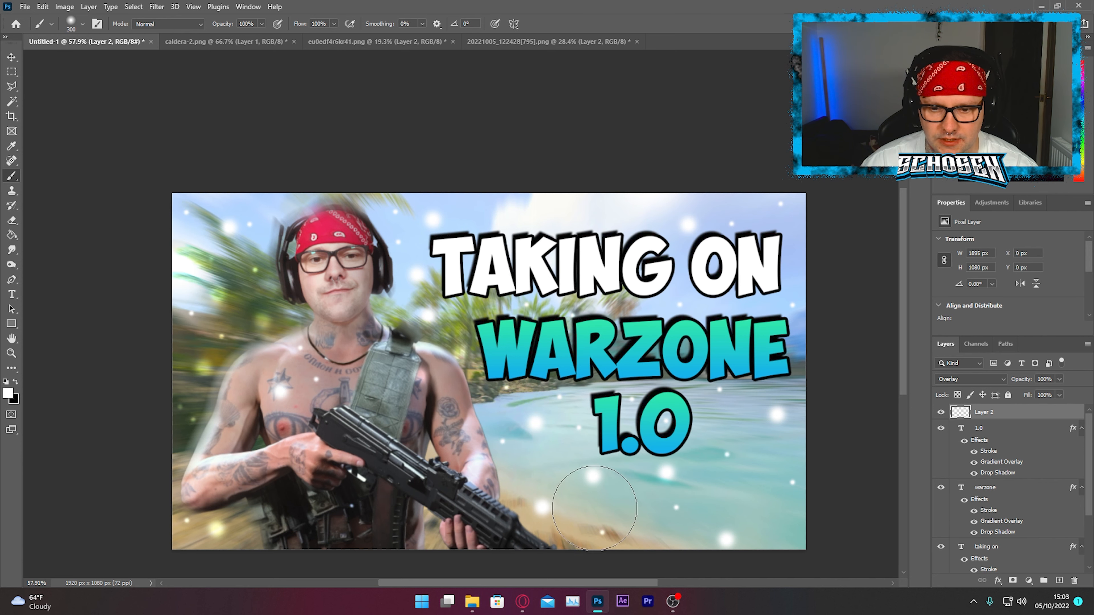
click(592, 486)
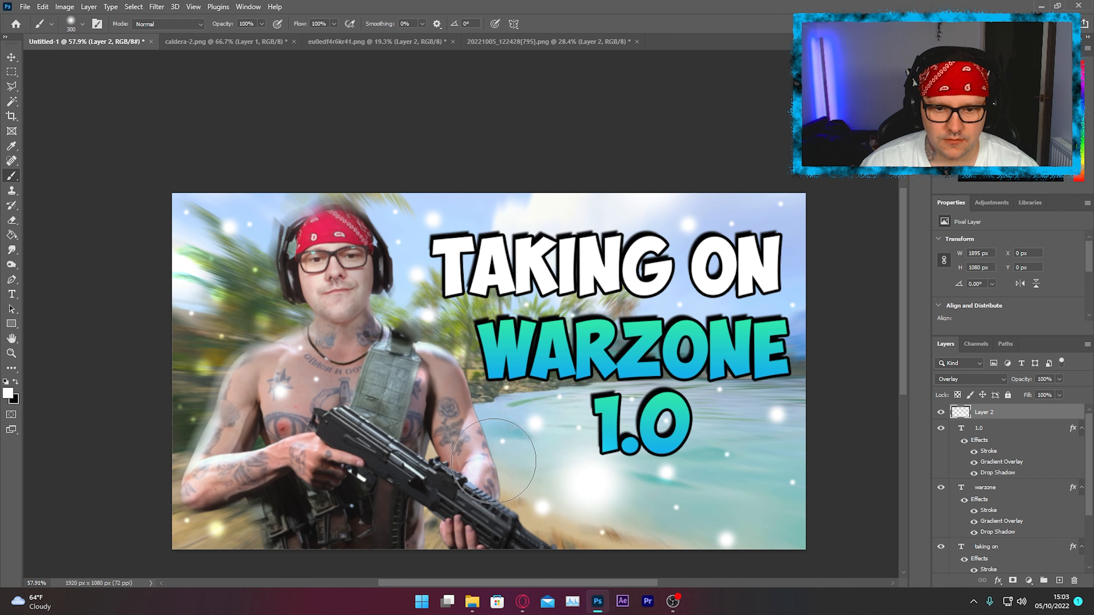
click(263, 551)
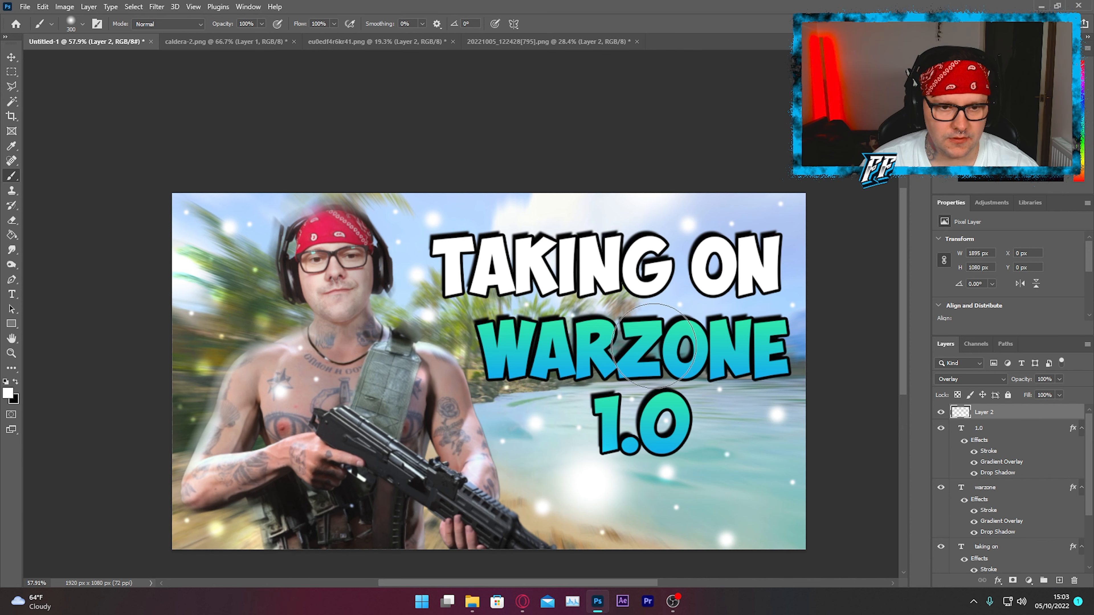
key(bracketleft)
key(bracketleft)
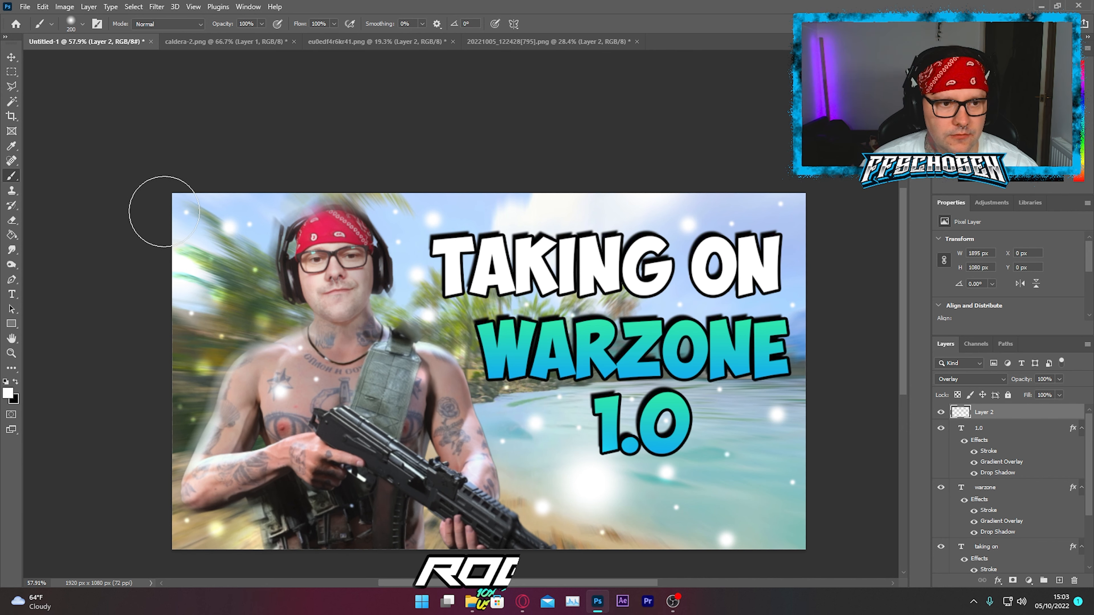
Add an inner glow to the light-spots layer and change its colour to cyan.
key(v)
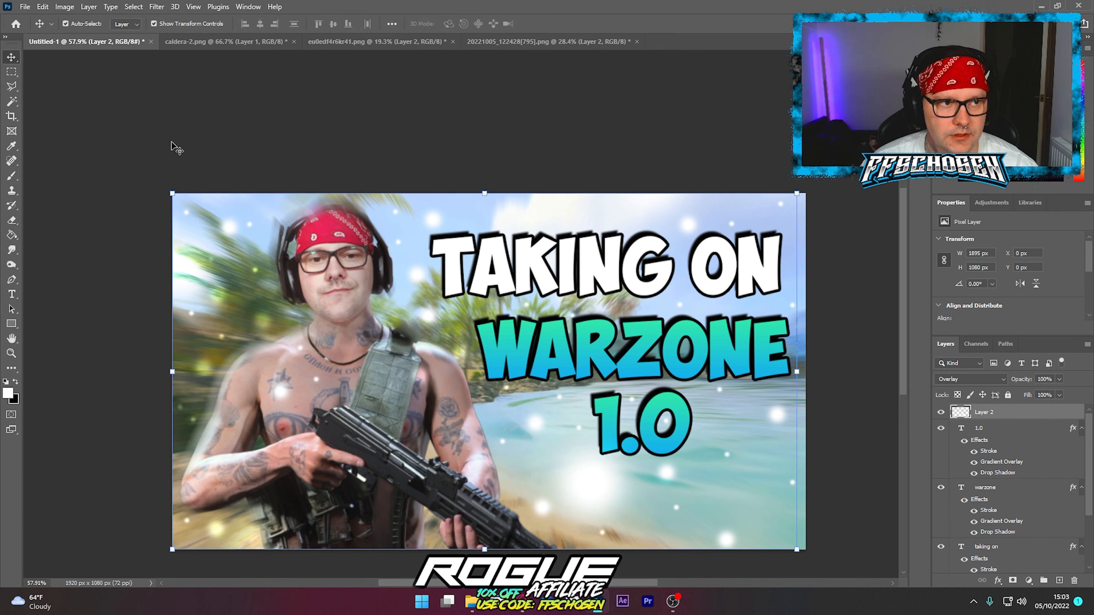
click(997, 580)
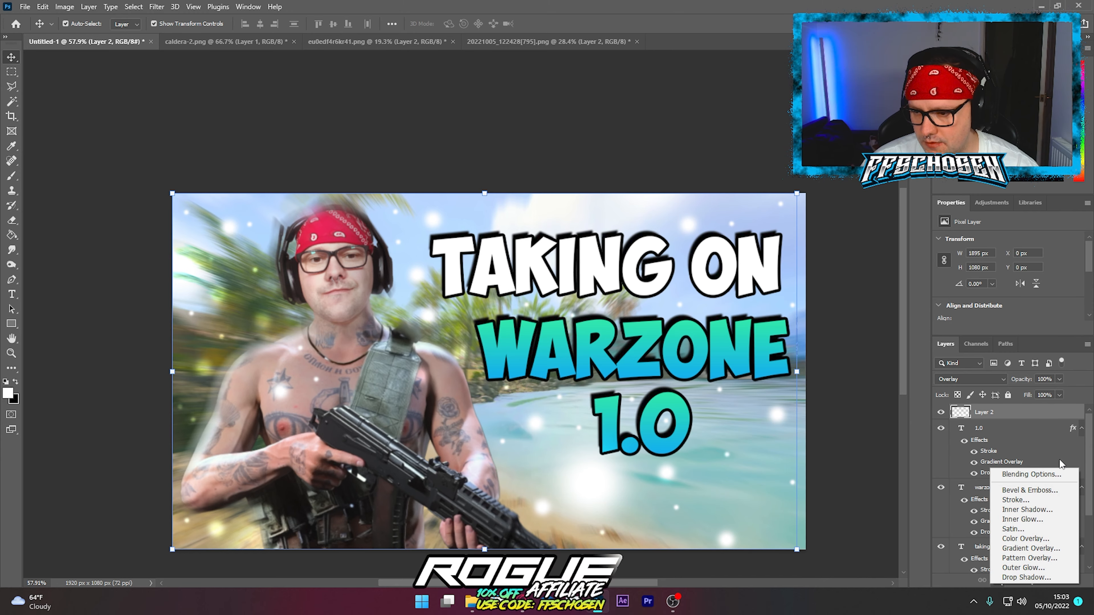
click(1026, 520)
drag(262, 131, 714, 96)
click(656, 171)
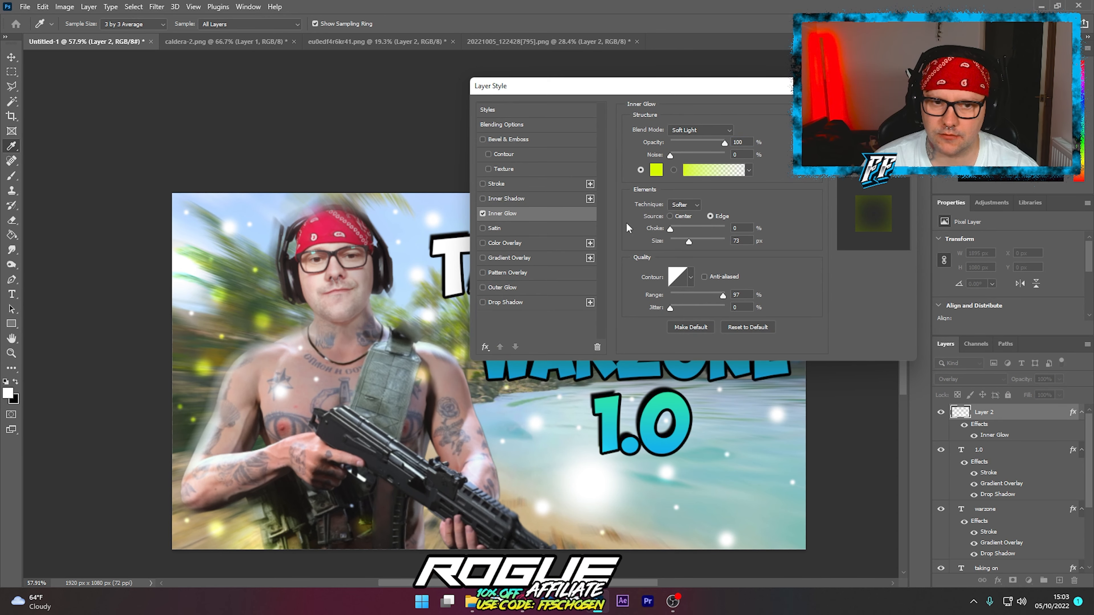
drag(237, 298, 266, 219)
drag(311, 356, 310, 312)
key(Return)
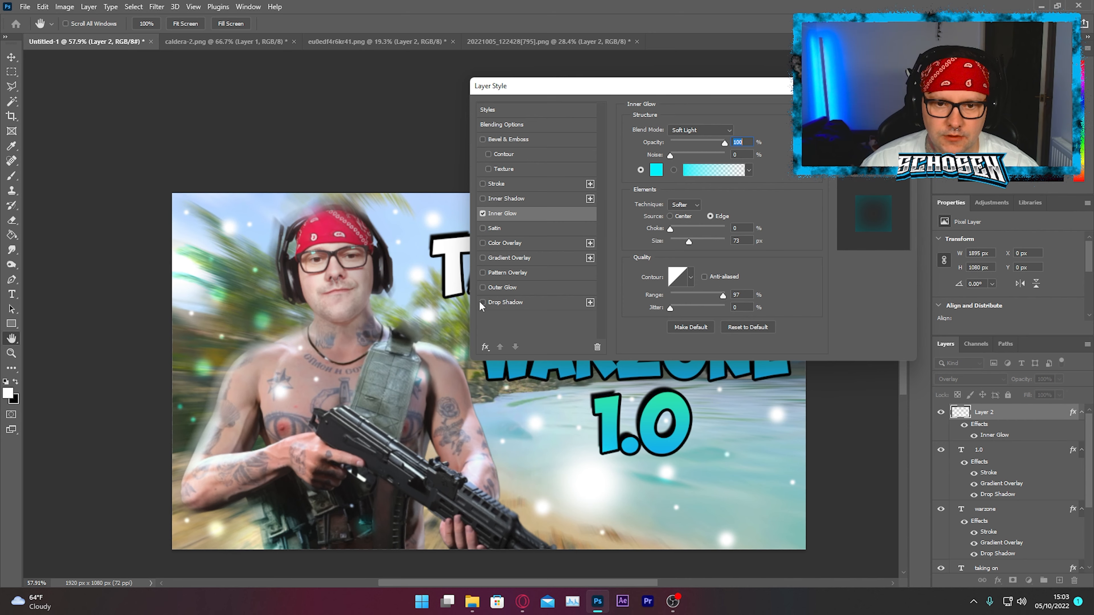
Turn on an outer glow for the light-spots layer, apply the layer style and choose Overlay as the blend mode.
click(483, 288)
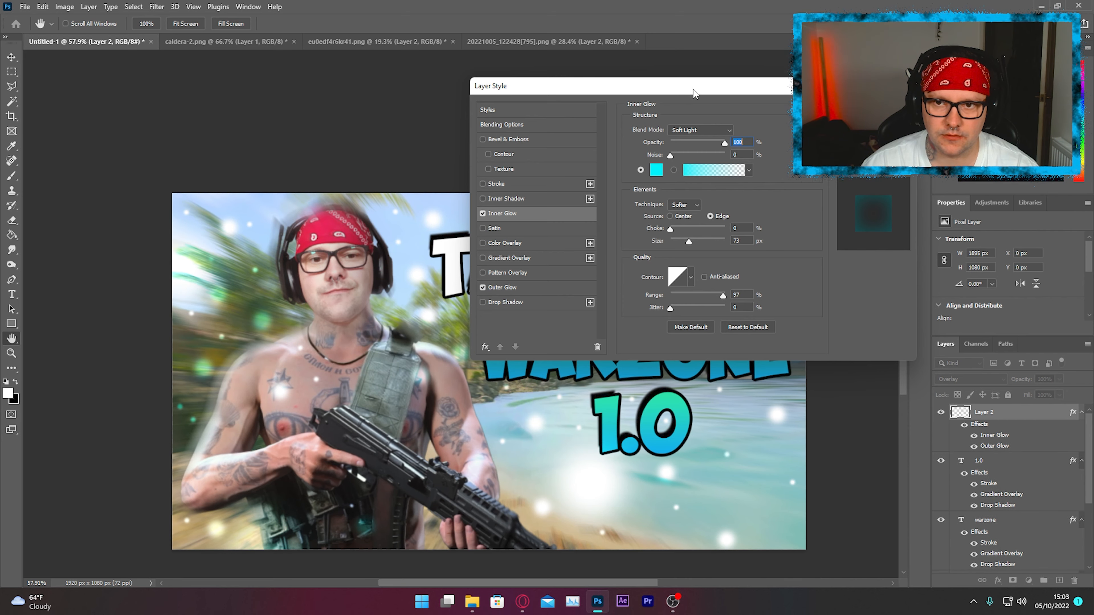
drag(694, 94, 555, 88)
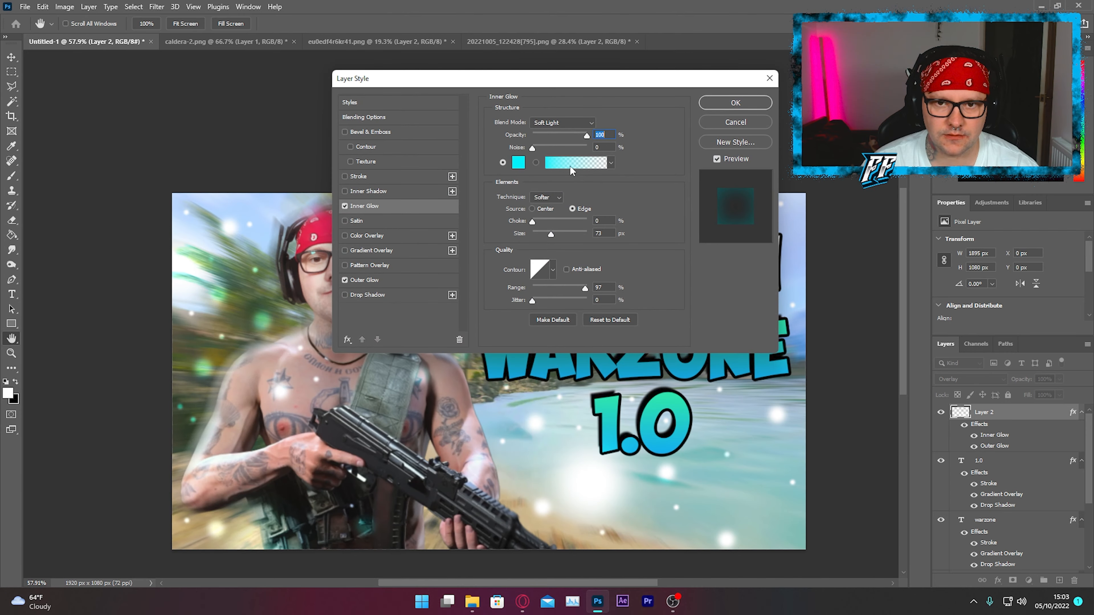
click(724, 106)
click(991, 382)
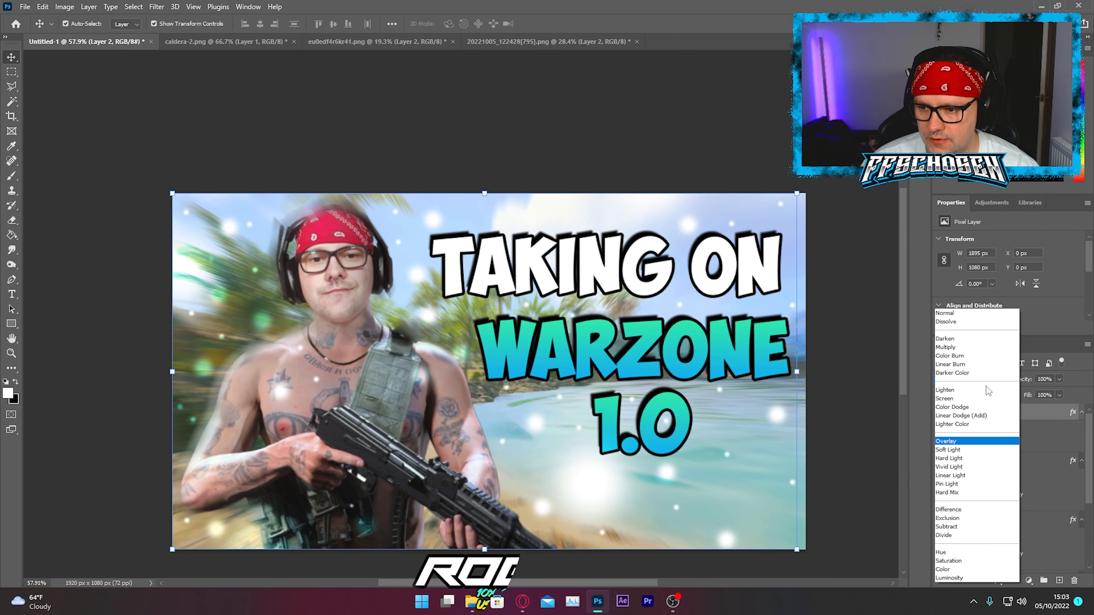
click(968, 441)
click(839, 327)
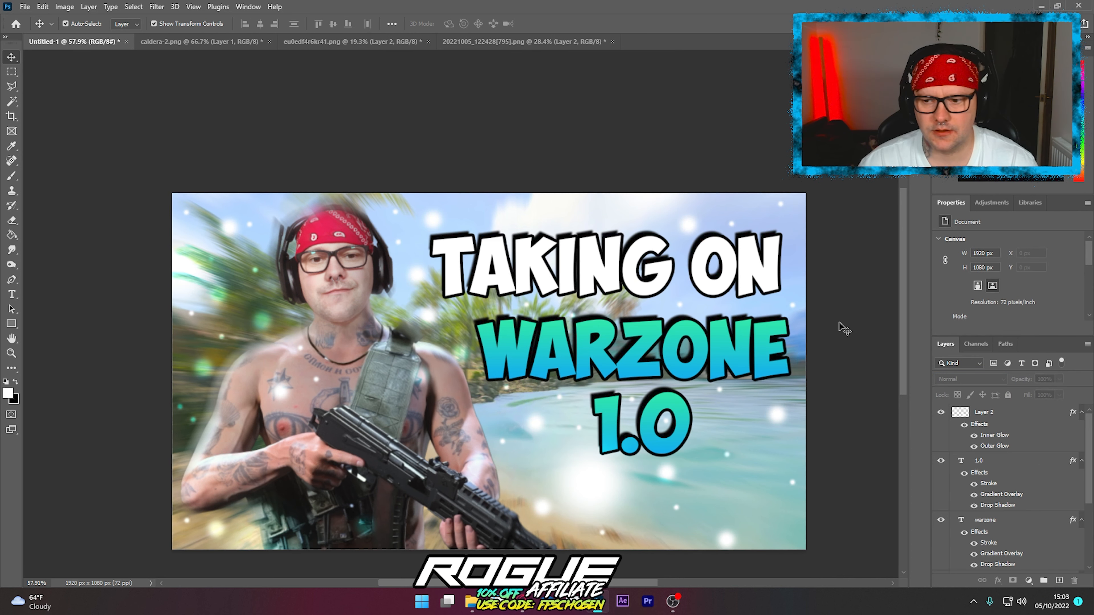
Create a new group and move all layers into it, from the light spots down to the beach background.
click(987, 414)
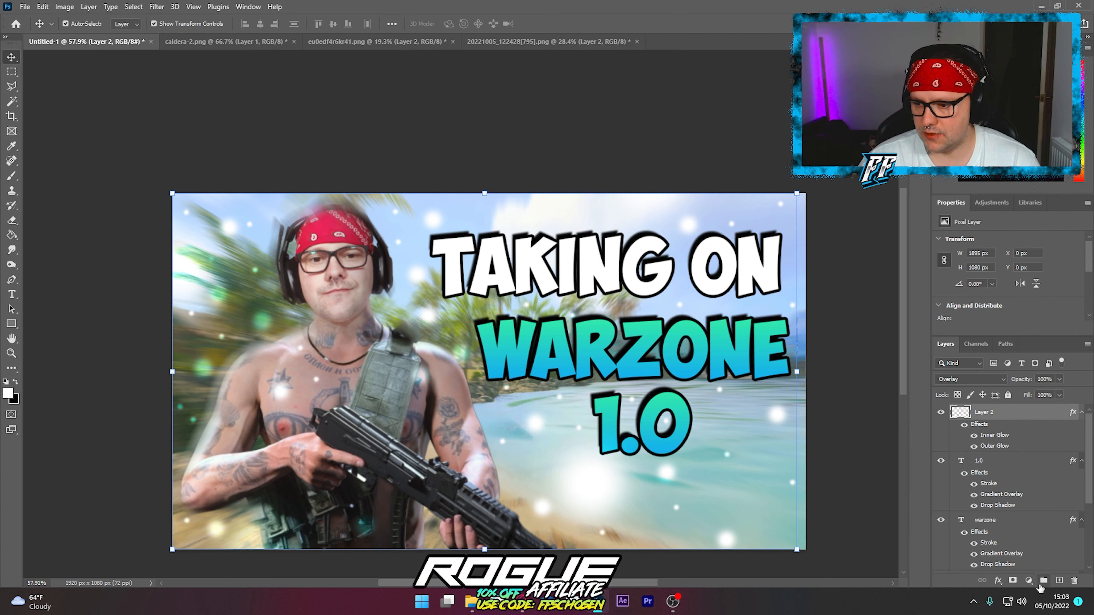
scroll(1008, 485, down, 3)
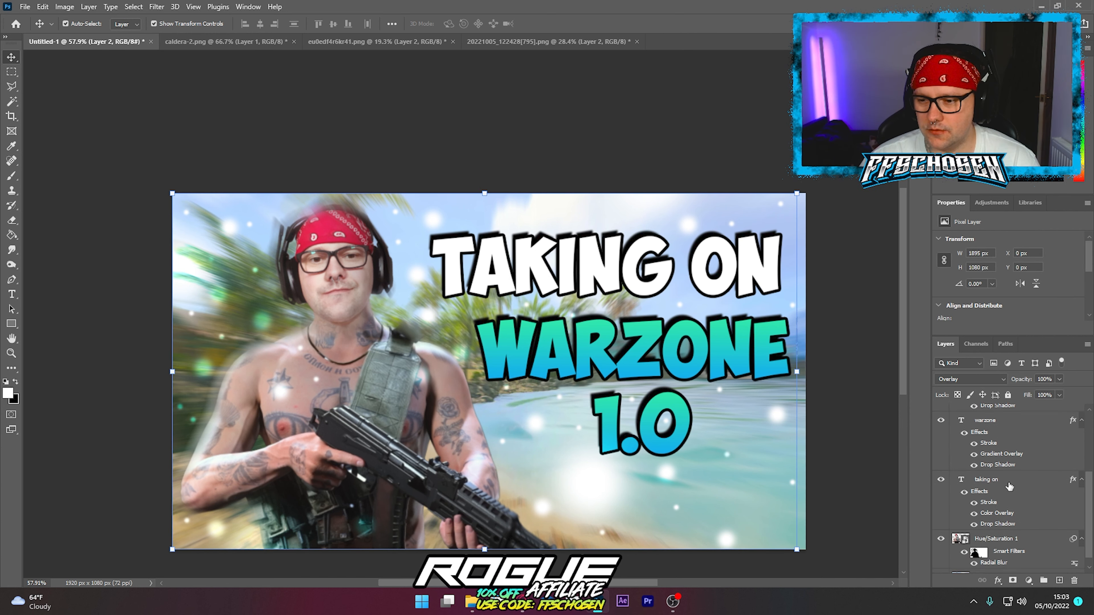
shift+click(1009, 479)
scroll(999, 444, up, 5)
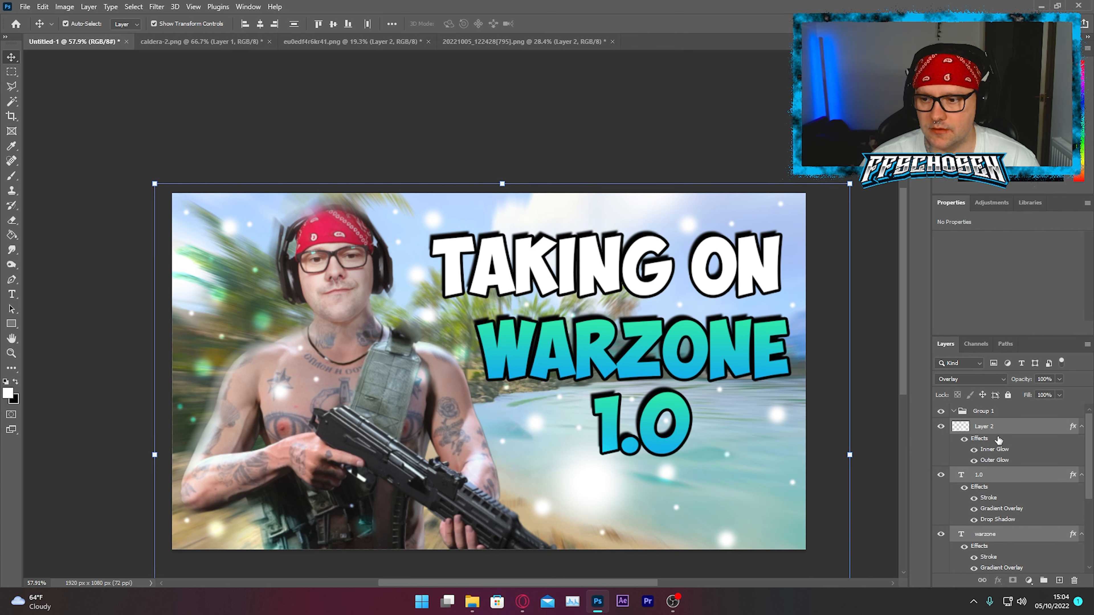
drag(985, 430, 998, 418)
scroll(1003, 479, down, 5)
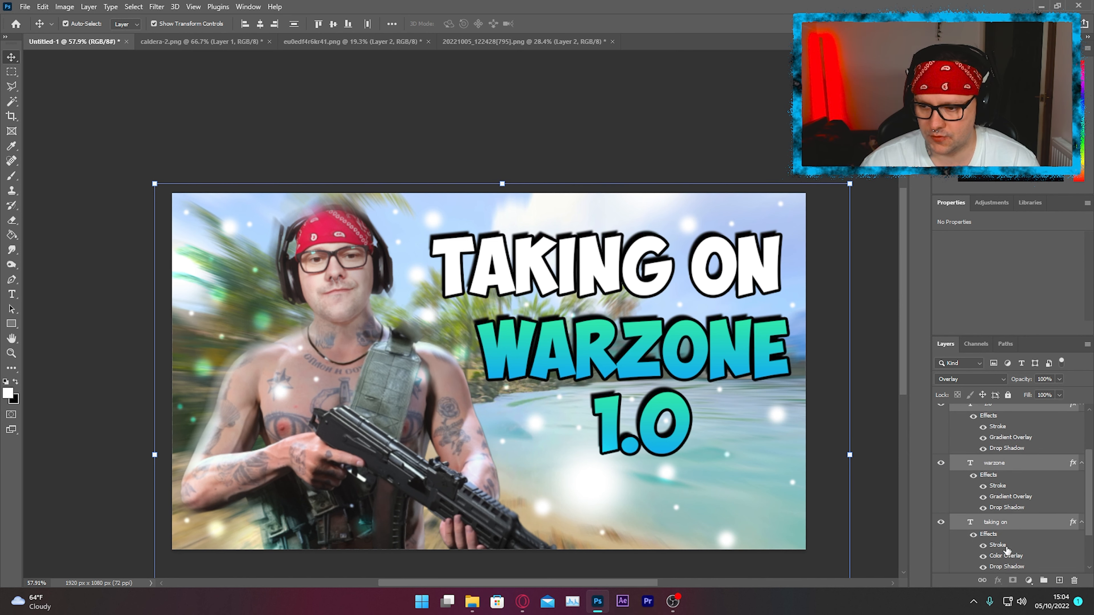
scroll(1004, 517, up, 5)
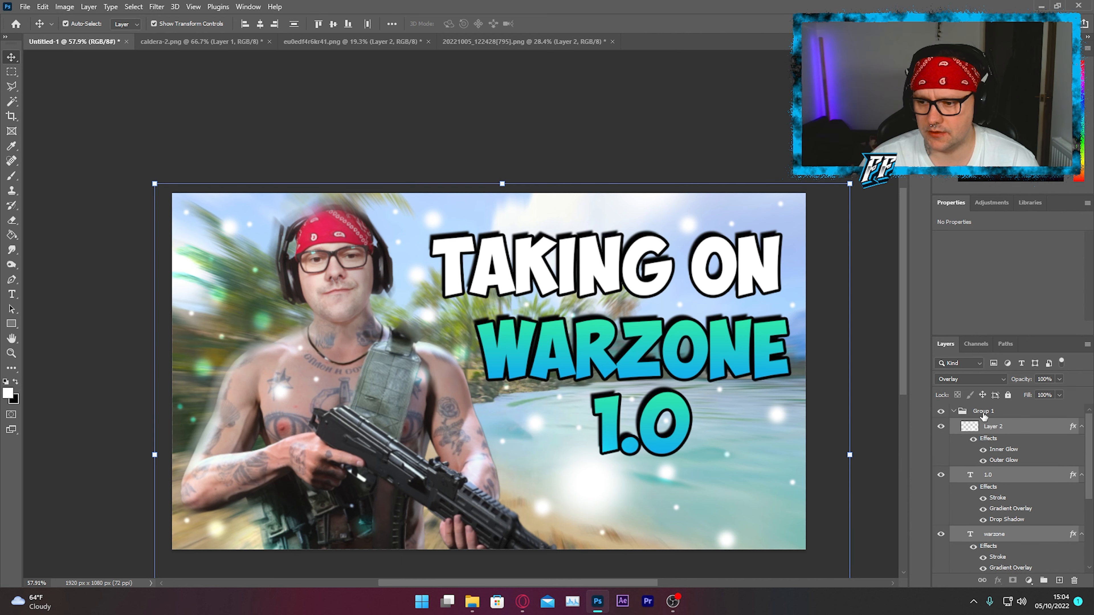
Stamp all visible layers into a new merged layer above the group, and hide the group while leaving the merged layer shown.
click(982, 414)
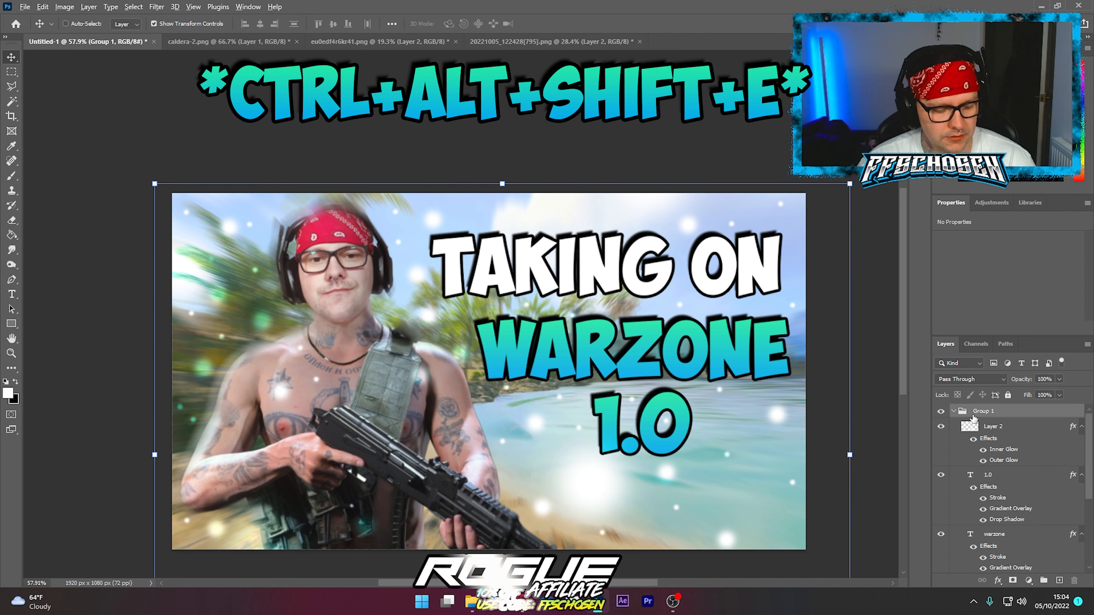
key(ctrl+alt+shift+e)
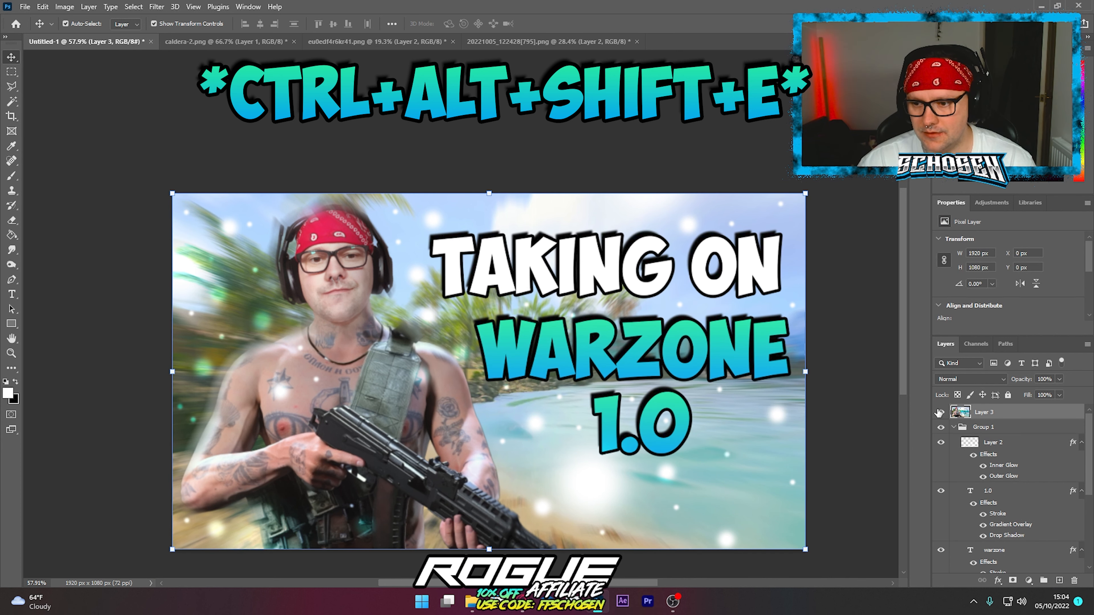
click(941, 426)
click(943, 413)
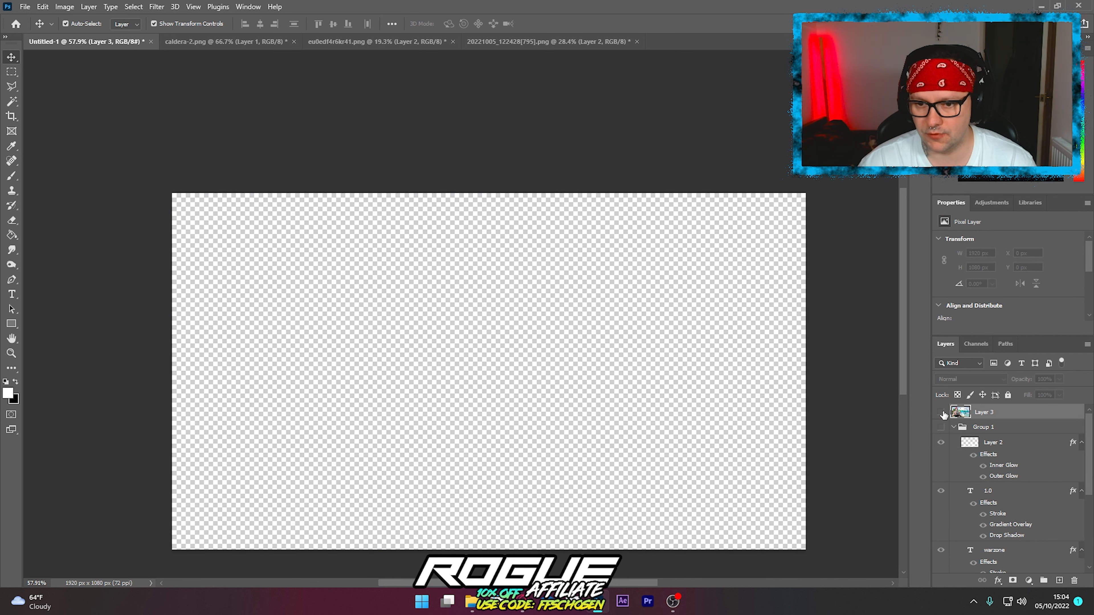
click(942, 413)
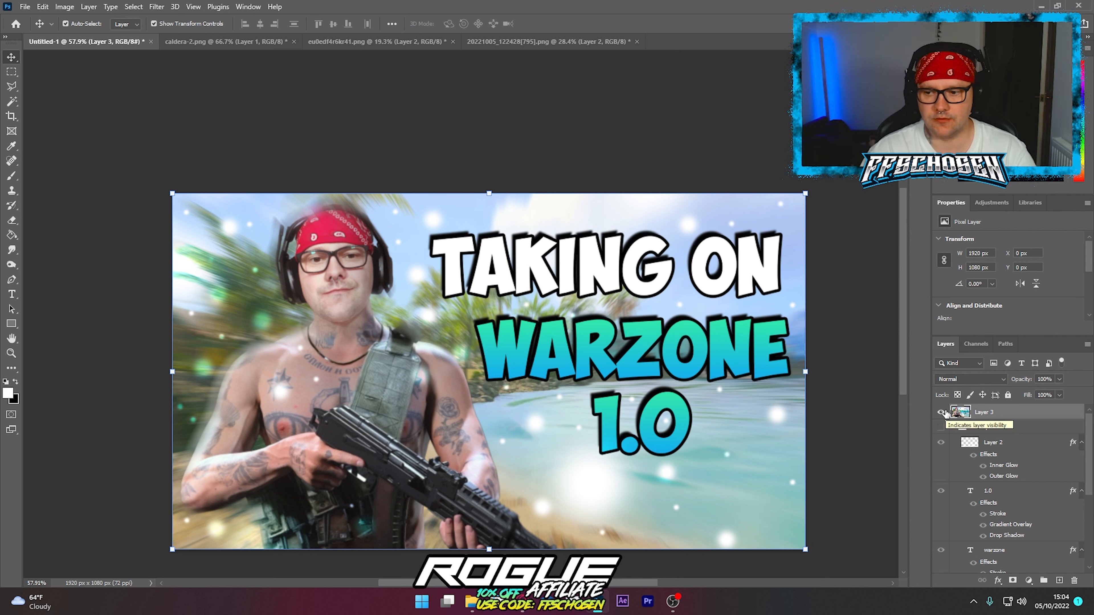
Open the merged layer in Camera Raw and set temperature to +10, tint to +14 and exposure to -0.25.
scroll(999, 495, down, 3)
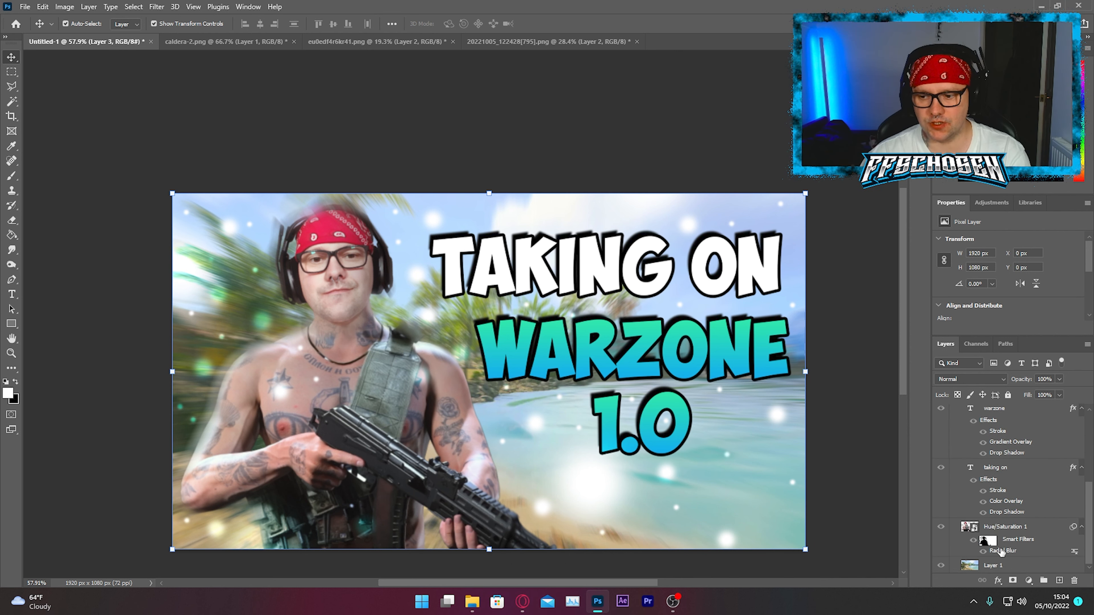
scroll(1002, 552, up, 3)
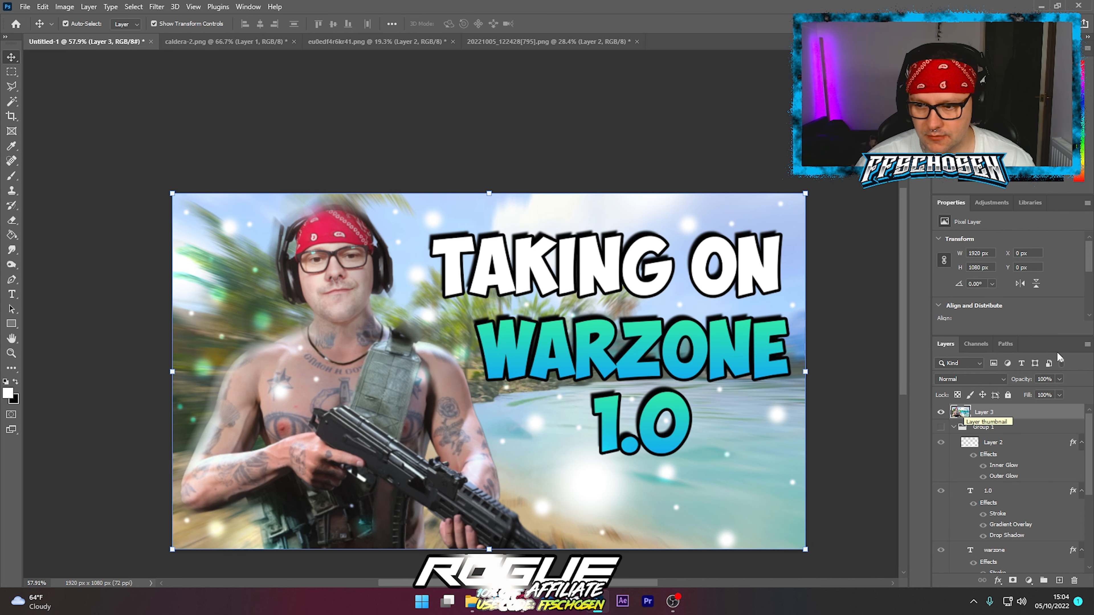
key(ctrl+shift+a)
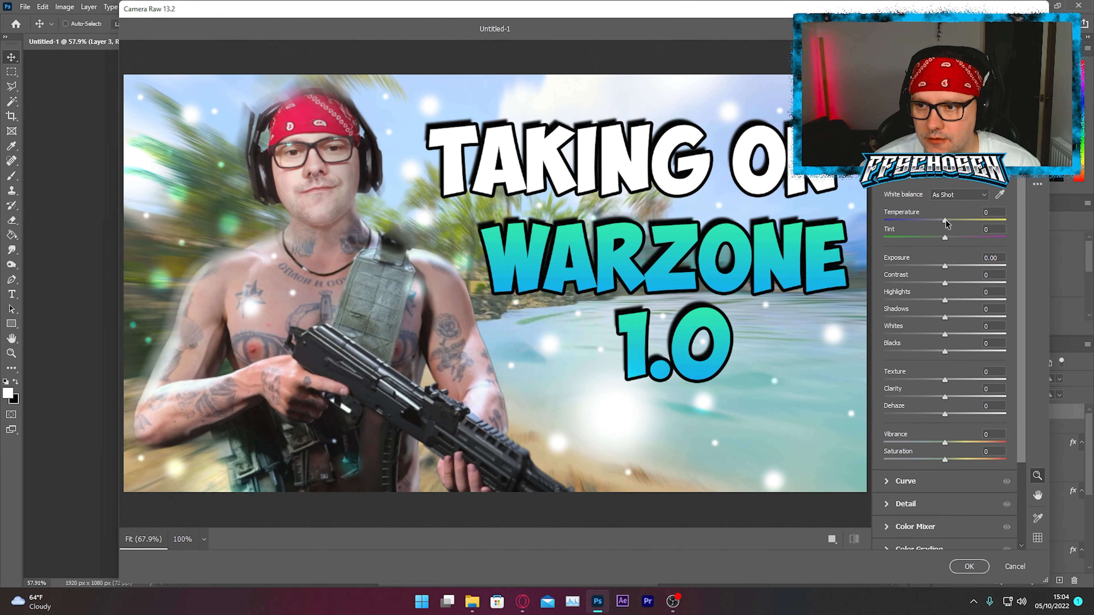
drag(944, 220, 951, 219)
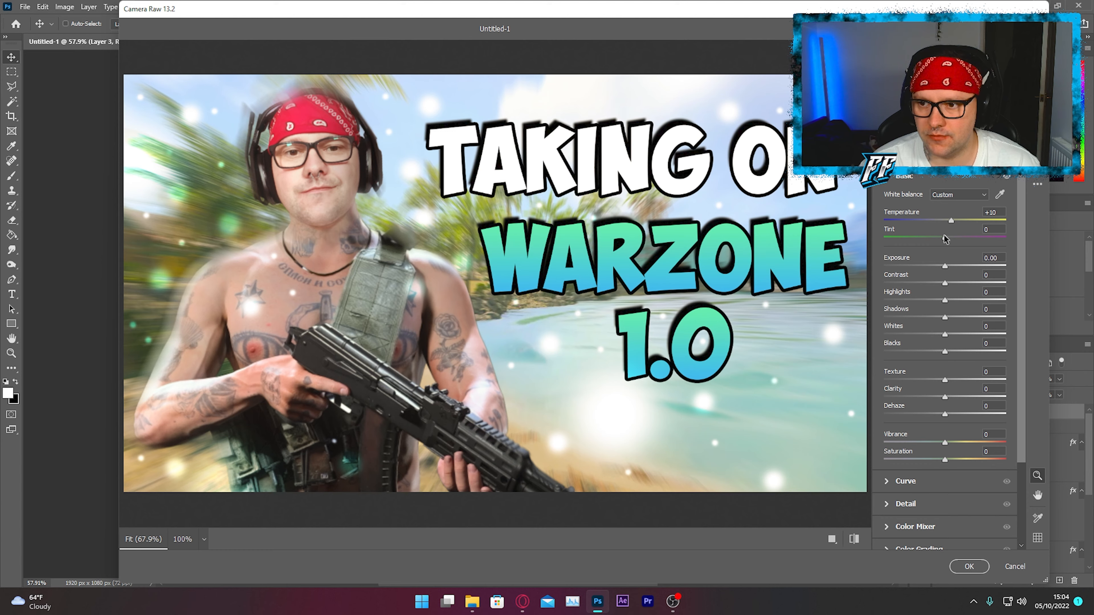
drag(945, 237, 953, 237)
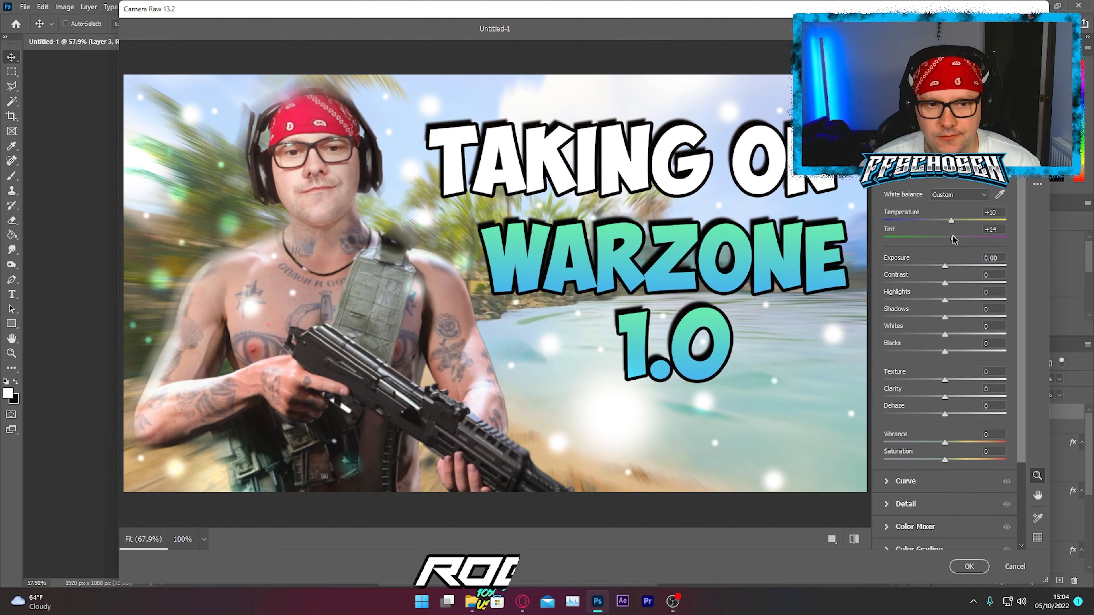
drag(944, 266, 943, 267)
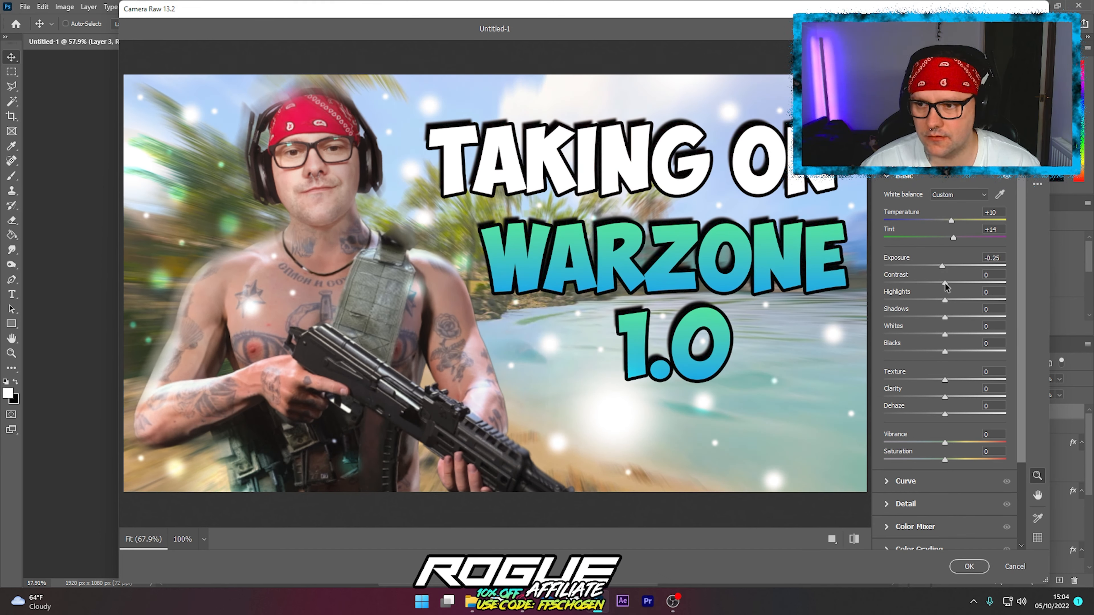
Set contrast to +14, highlights to +7, shadows to -15, whites to +11, blacks to -13 and texture to +25.
drag(945, 283, 934, 320)
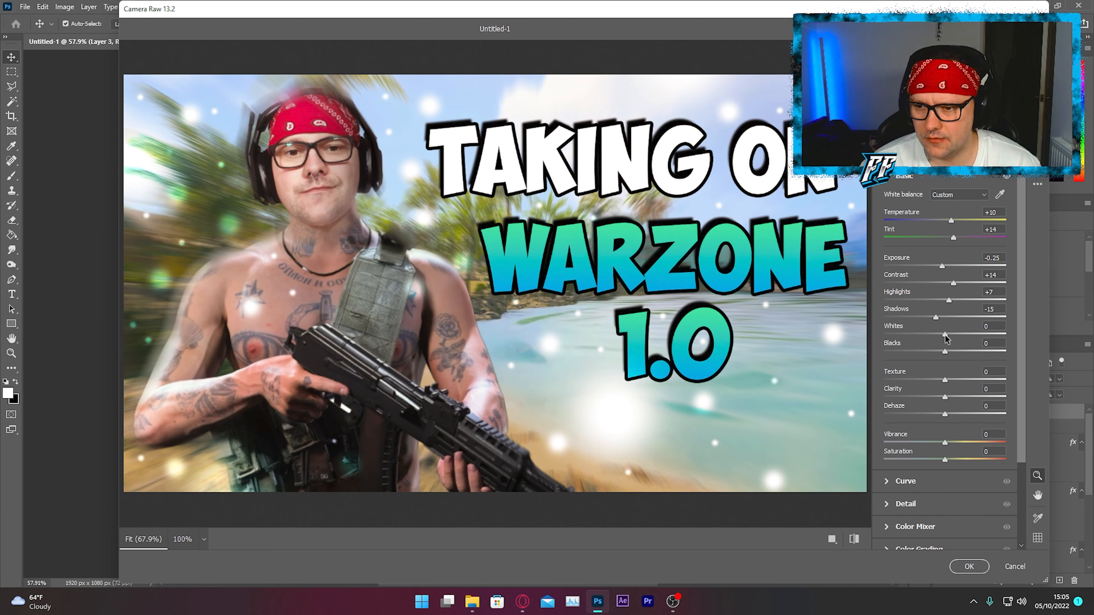
drag(950, 335, 953, 336)
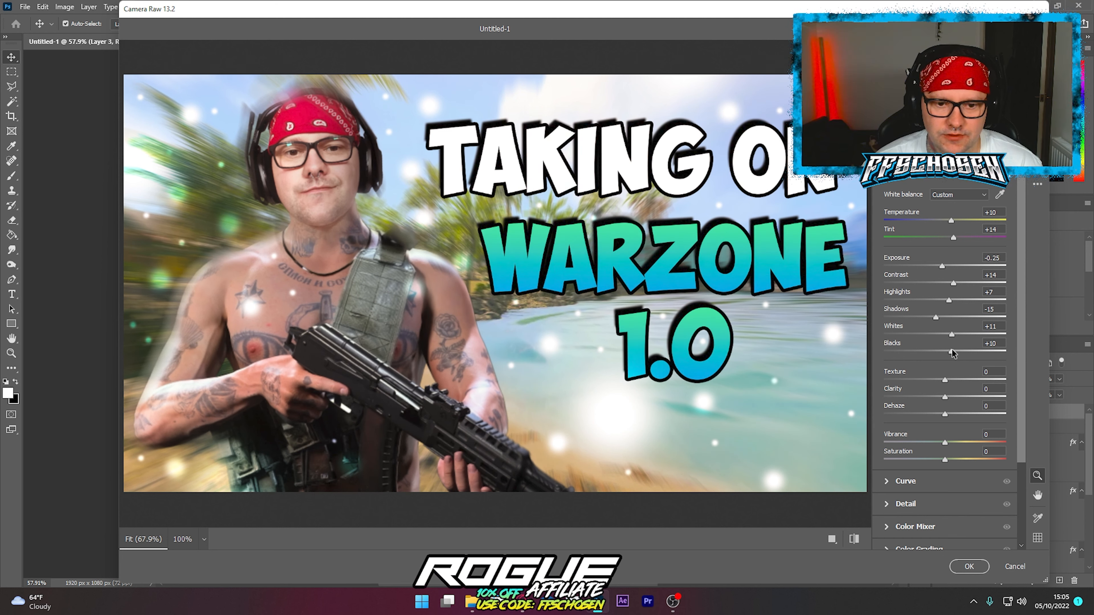
drag(949, 350, 934, 352)
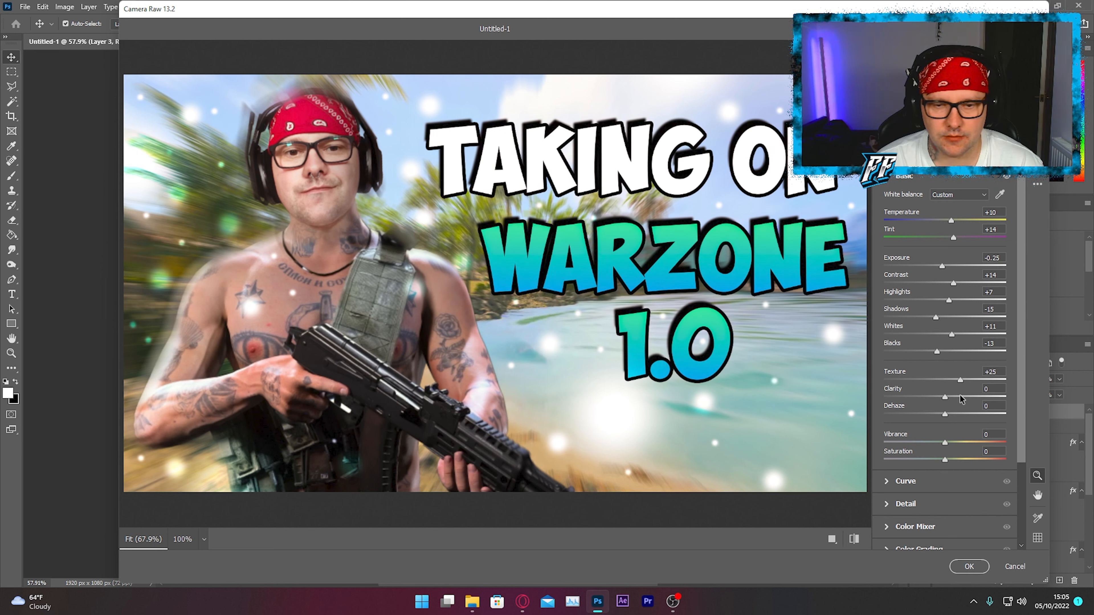
Set clarity to +20, dehaze to +17, vibrance to +29 and saturation to -1, and apply the Camera Raw grade.
mouse_move(945, 396)
mouse_down()
mouse_move(958, 400)
mouse_move(953, 414)
mouse_up()
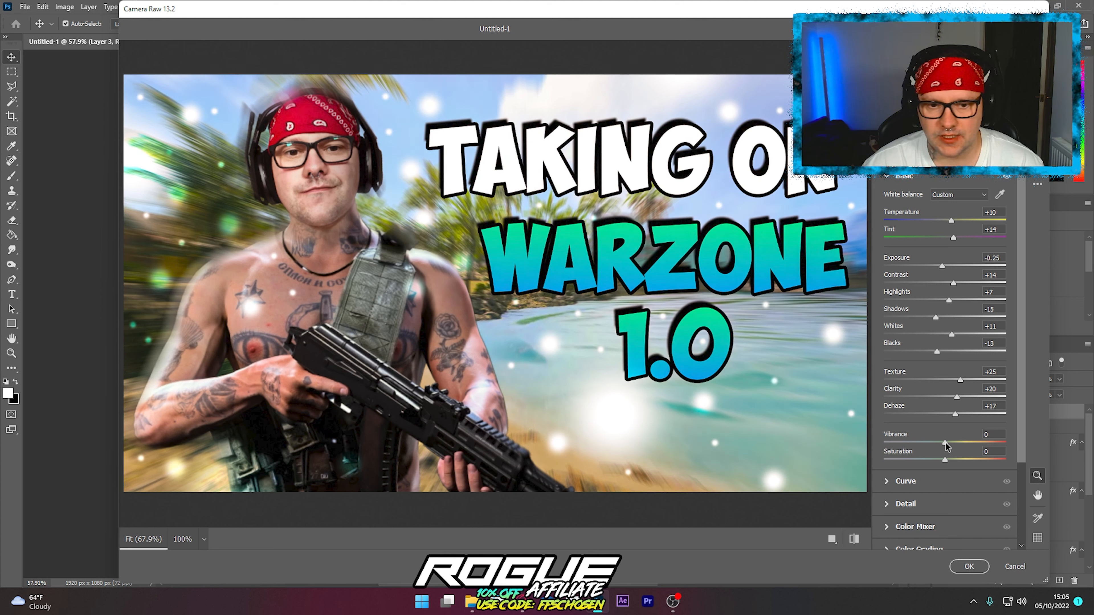
drag(949, 443, 951, 443)
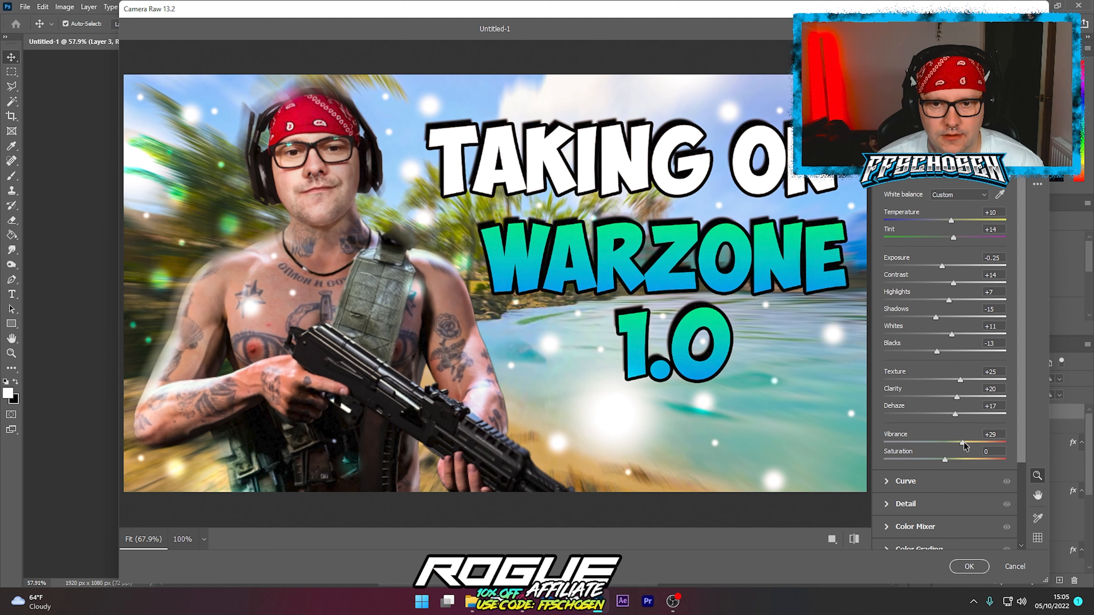
drag(945, 460, 947, 460)
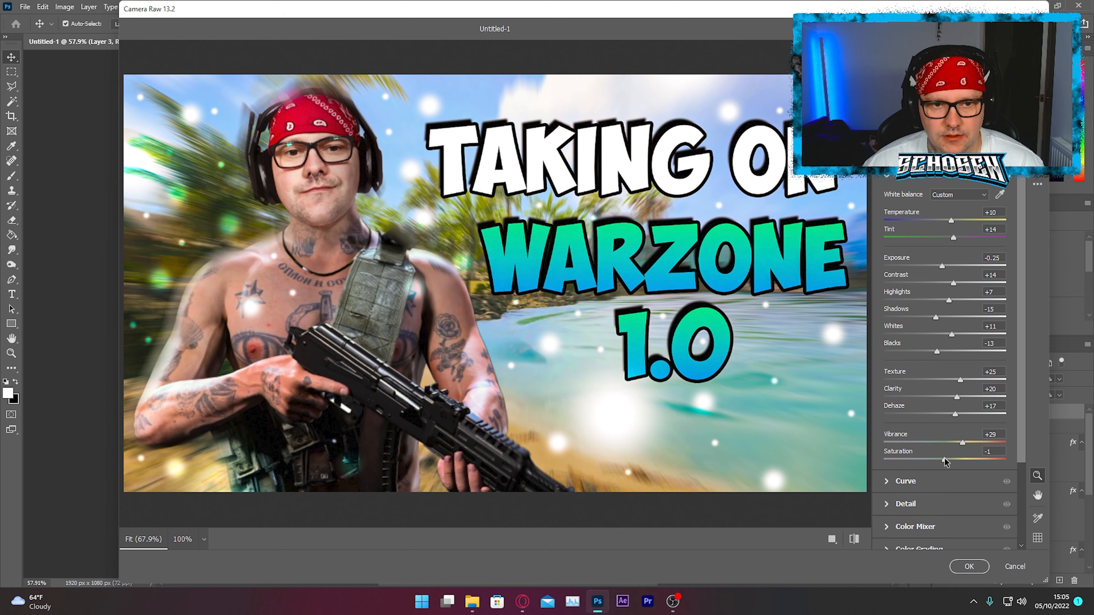
click(969, 566)
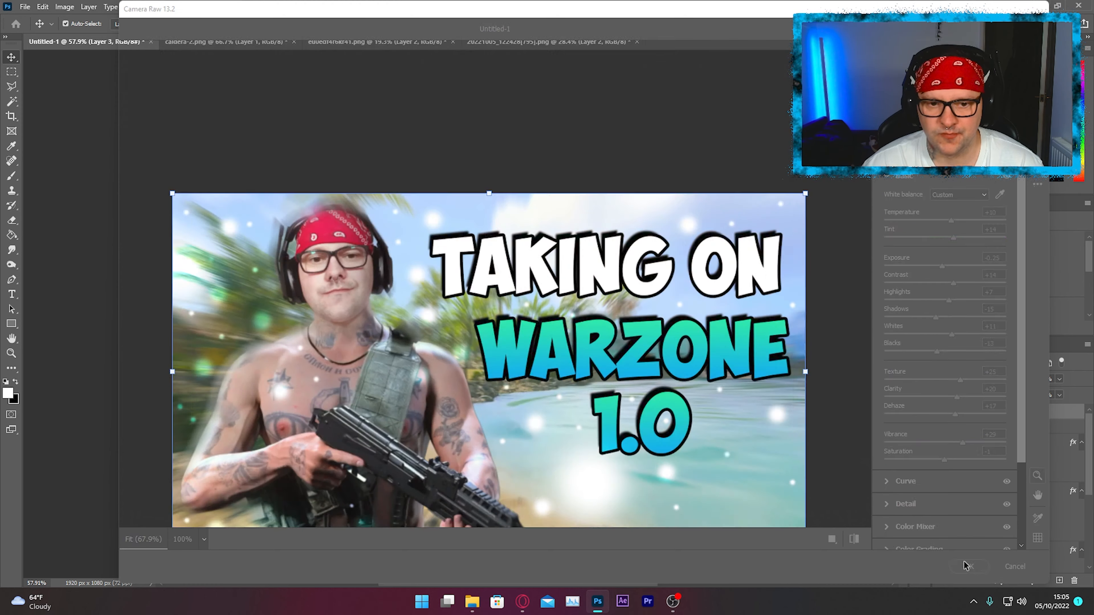
scroll(843, 474, down, 2)
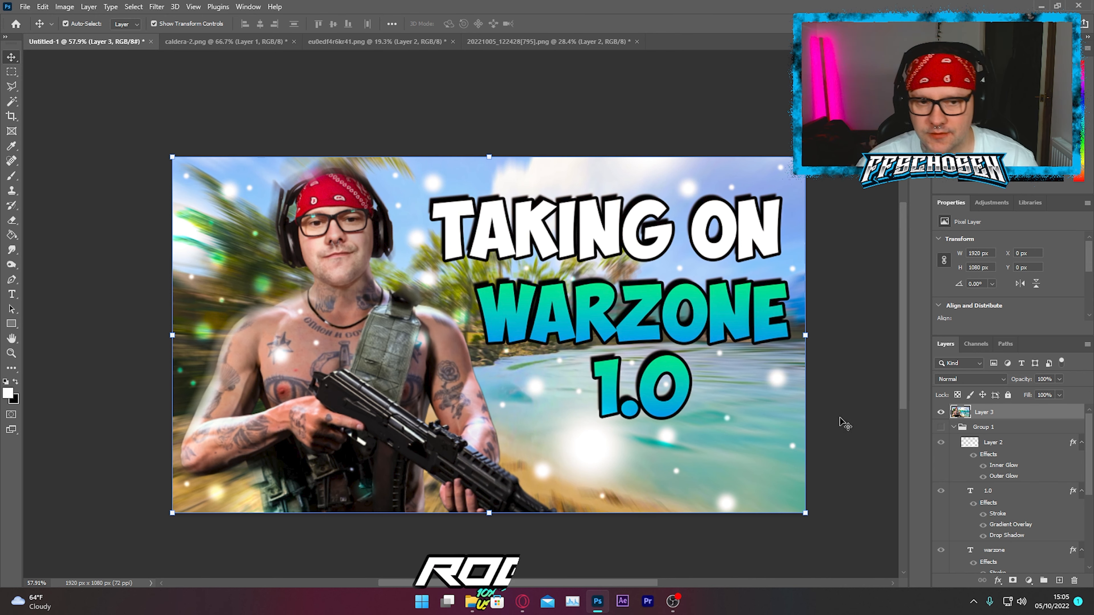
scroll(884, 414, down, 1)
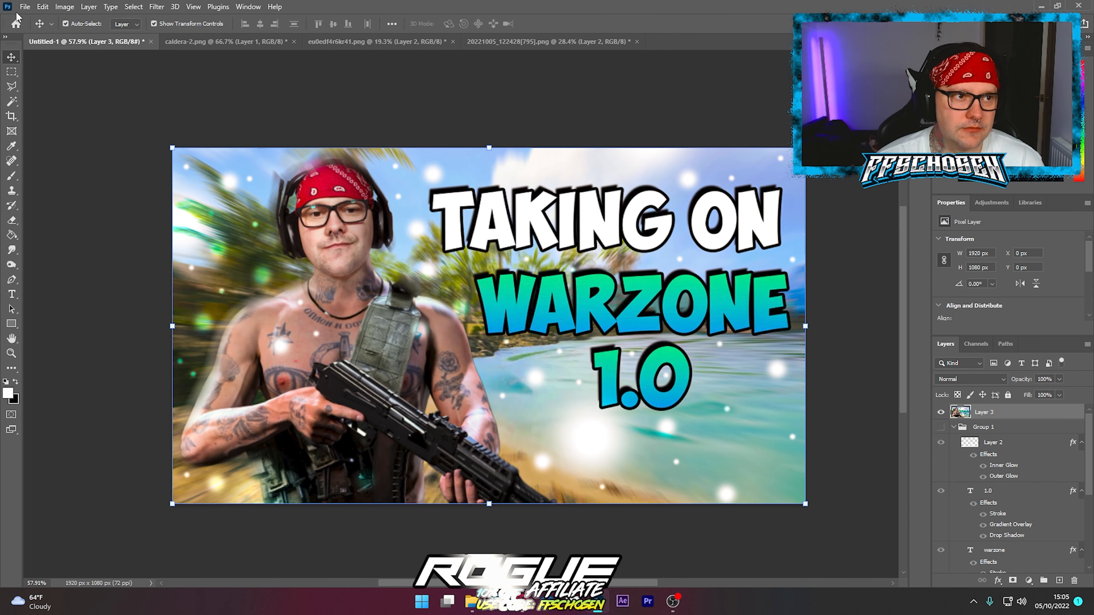
Open the Export As settings for the graded thumbnail.
click(24, 6)
mouse_move(71, 178)
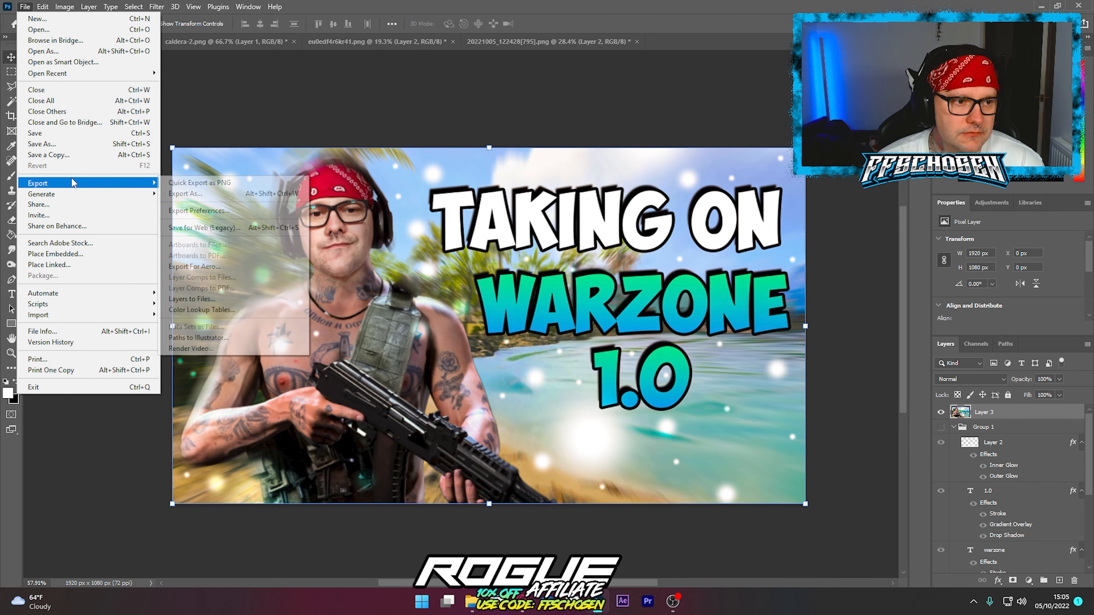
click(185, 194)
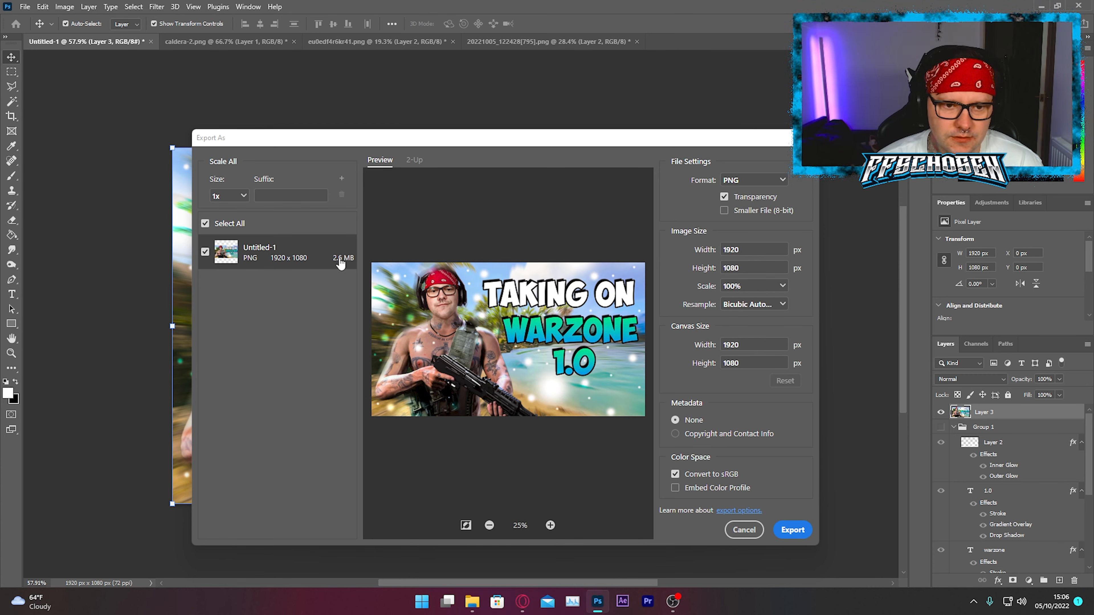
Try a 75% scale for the exported image and return the scale to 100%.
click(782, 285)
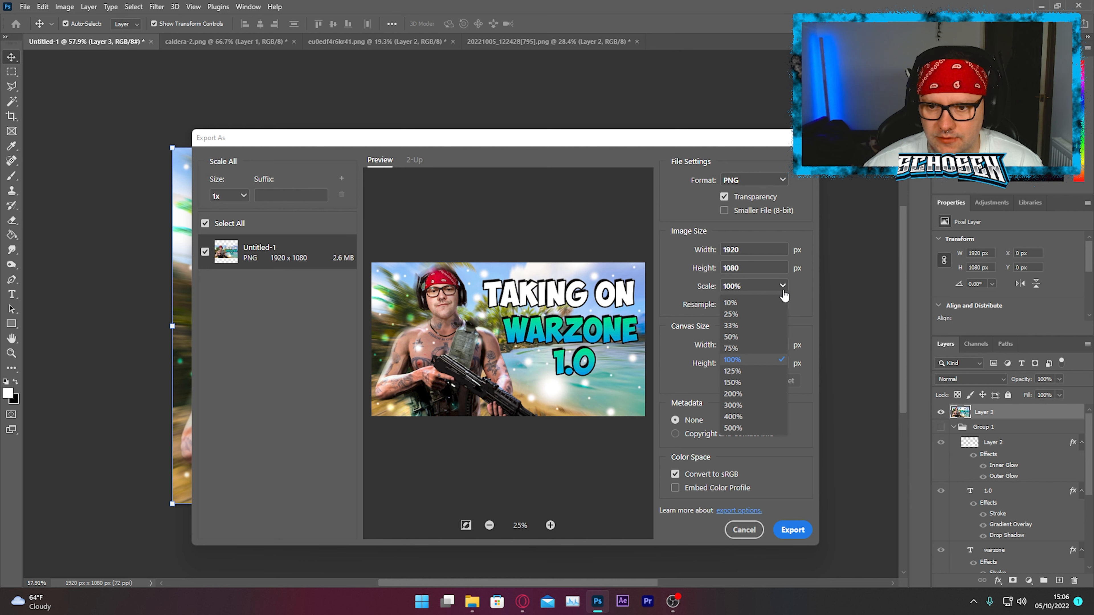
click(766, 338)
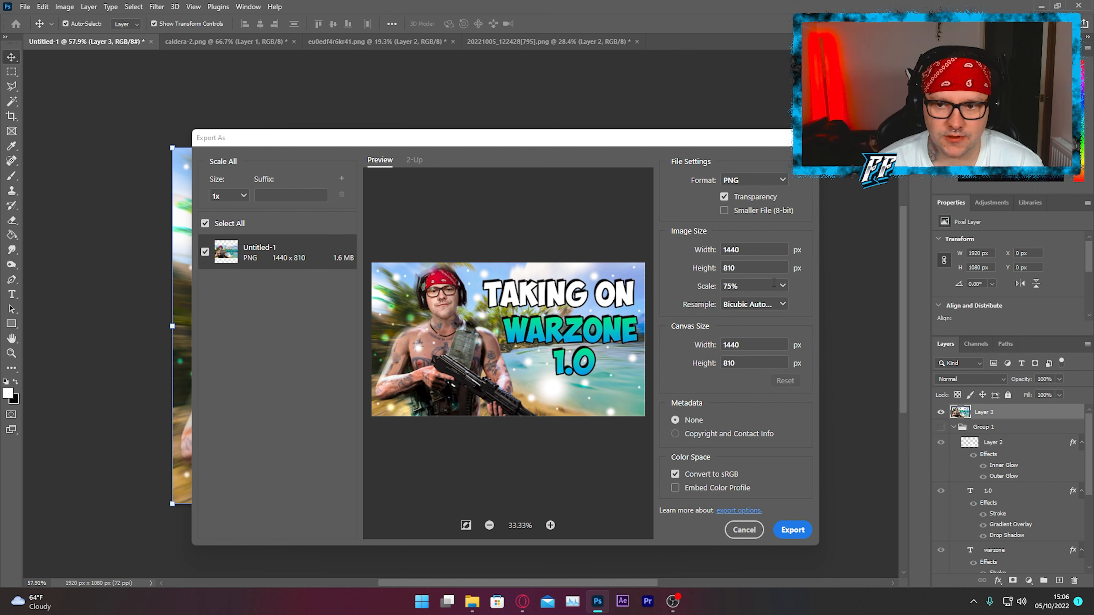
click(782, 286)
click(749, 357)
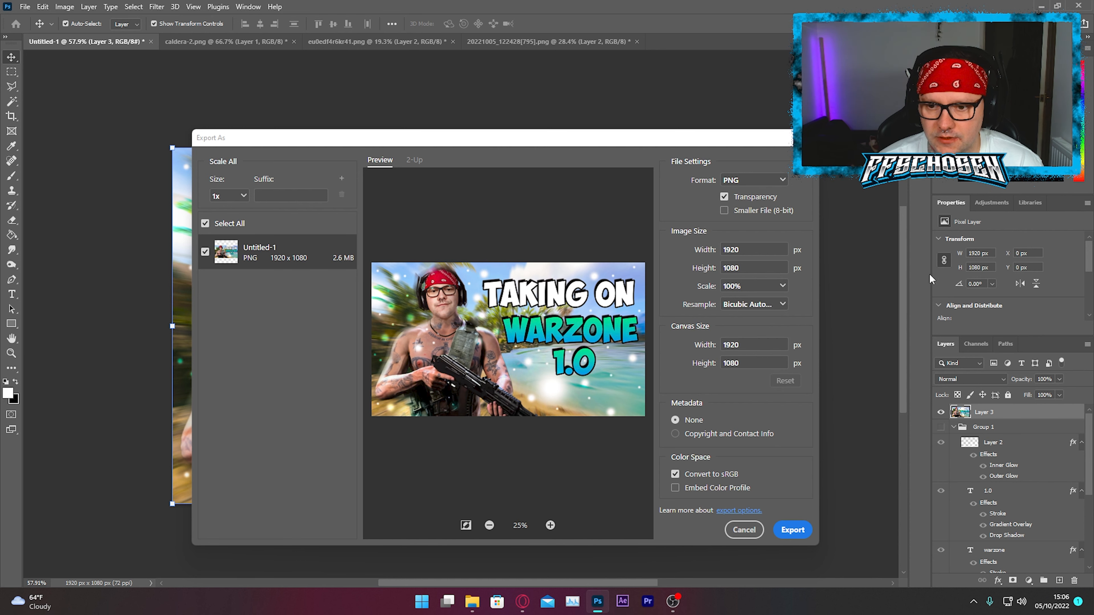
Set the export format to JPG.
click(769, 181)
click(753, 209)
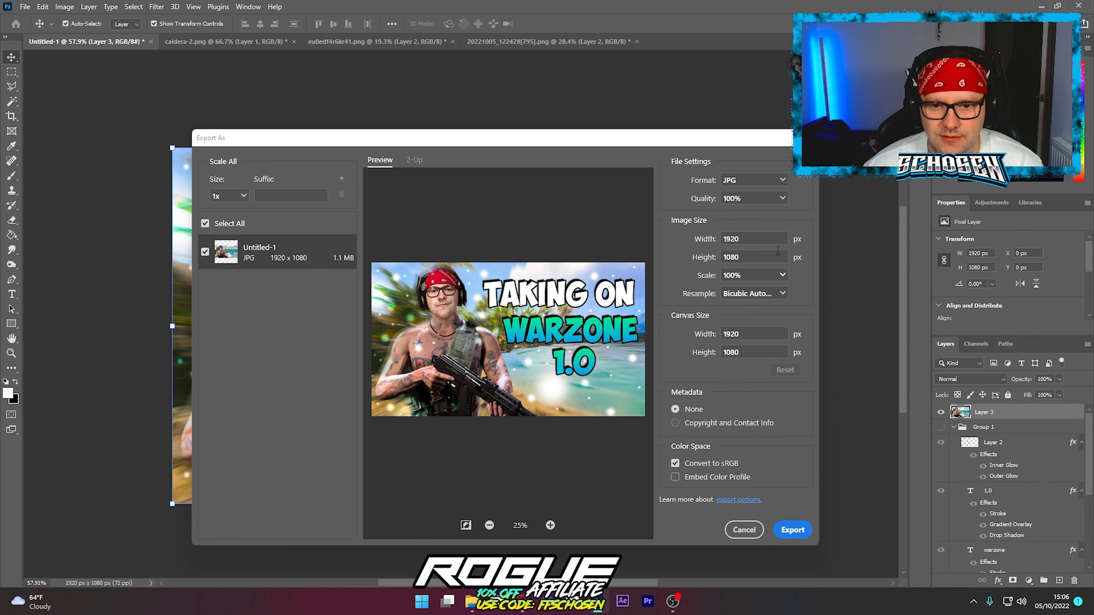
click(758, 182)
click(765, 210)
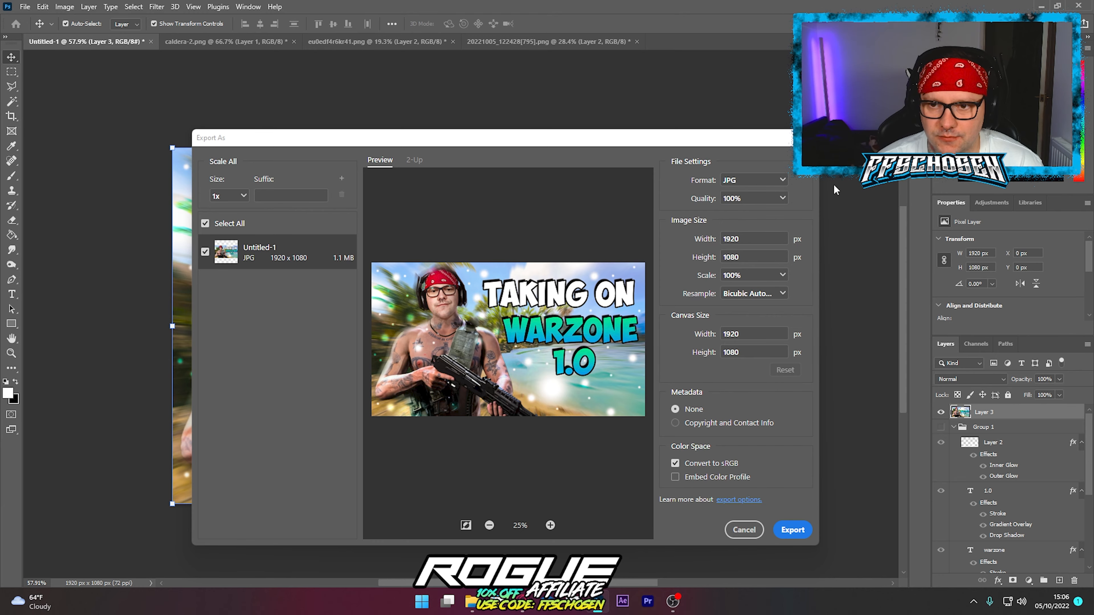
Start the export and choose the Taking on warzone 1.0 folder inside Thumbnails on the Desktop as the destination.
click(782, 528)
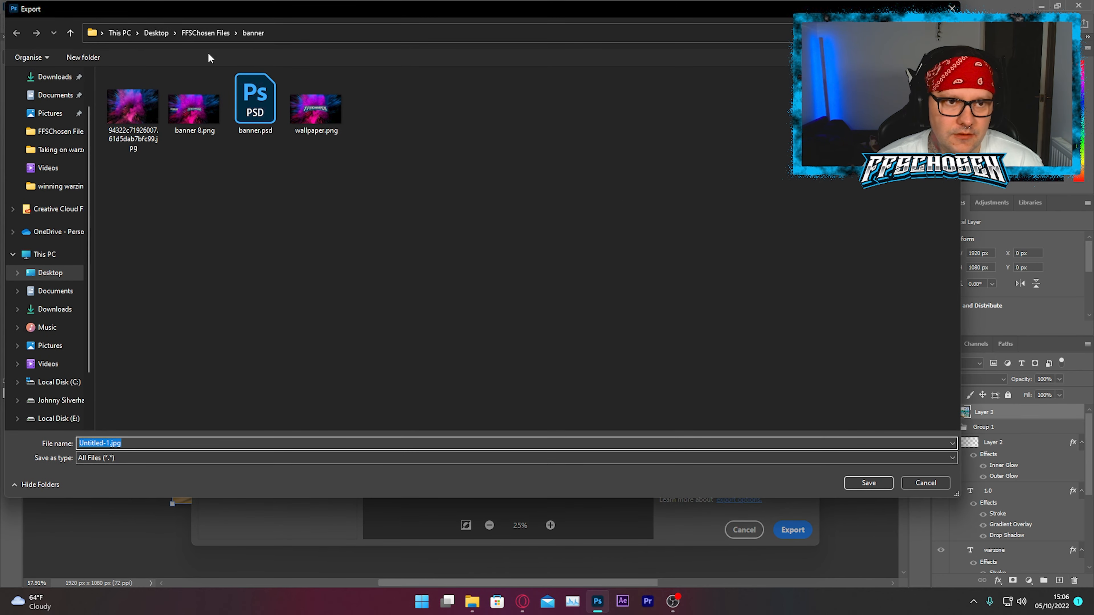
click(157, 32)
double_click(161, 177)
scroll(241, 354, down, 10)
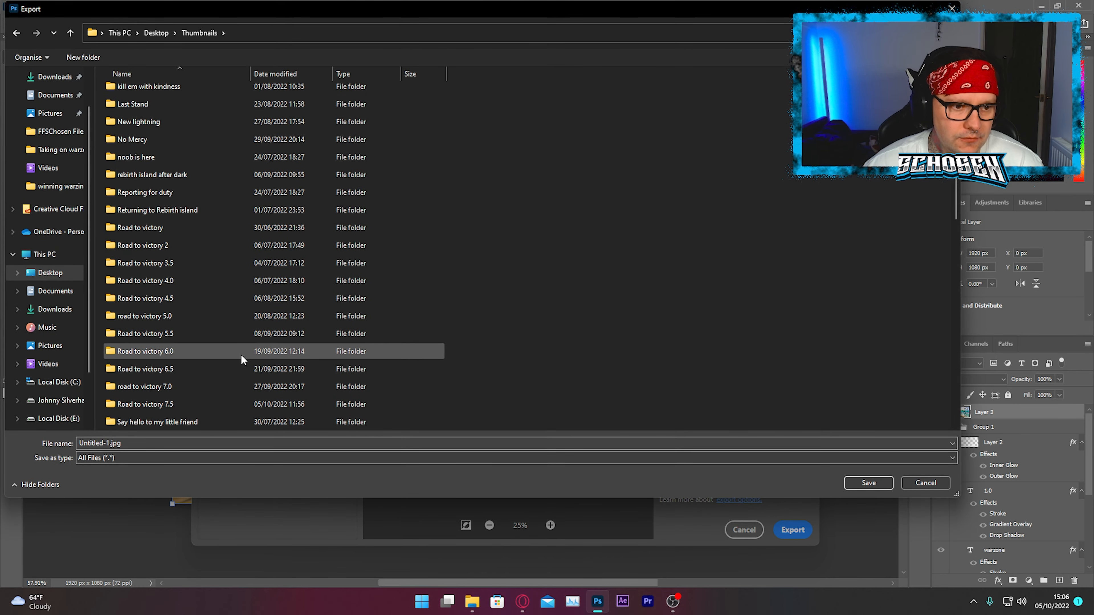
scroll(254, 349, down, 5)
scroll(231, 308, up, 8)
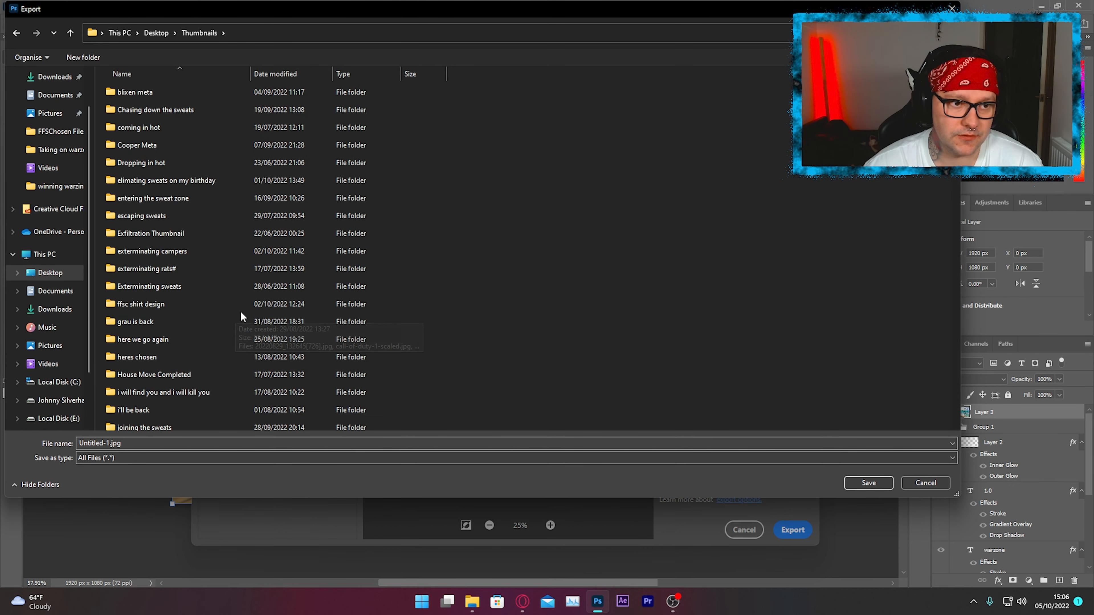
scroll(215, 303, down, 5)
scroll(231, 301, down, 5)
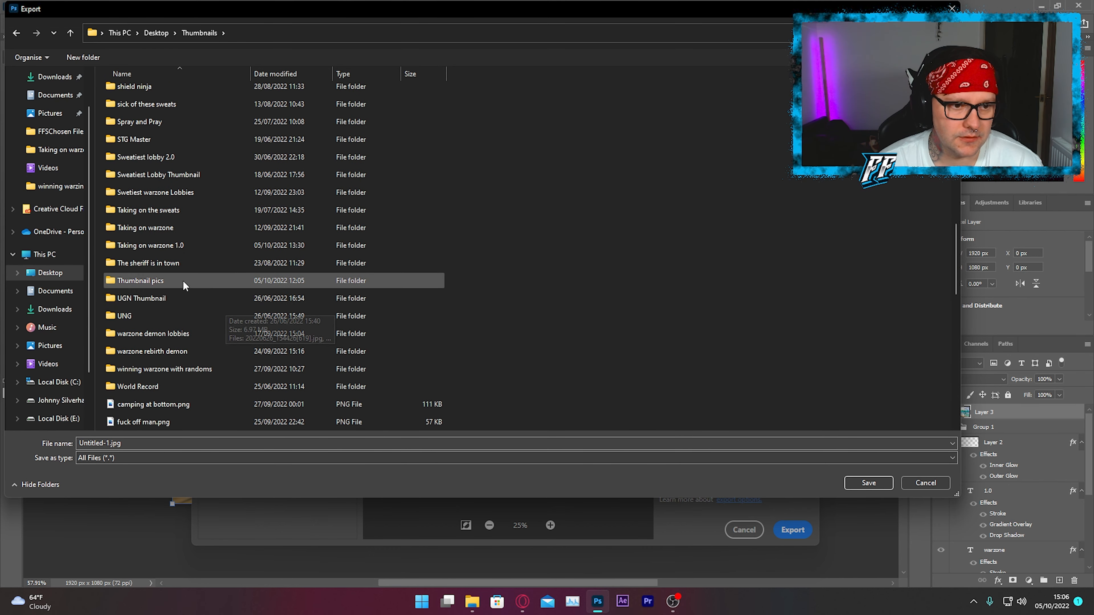
double_click(179, 244)
Name the exported file "Taking on warzone 1.0" and save it.
click(144, 442)
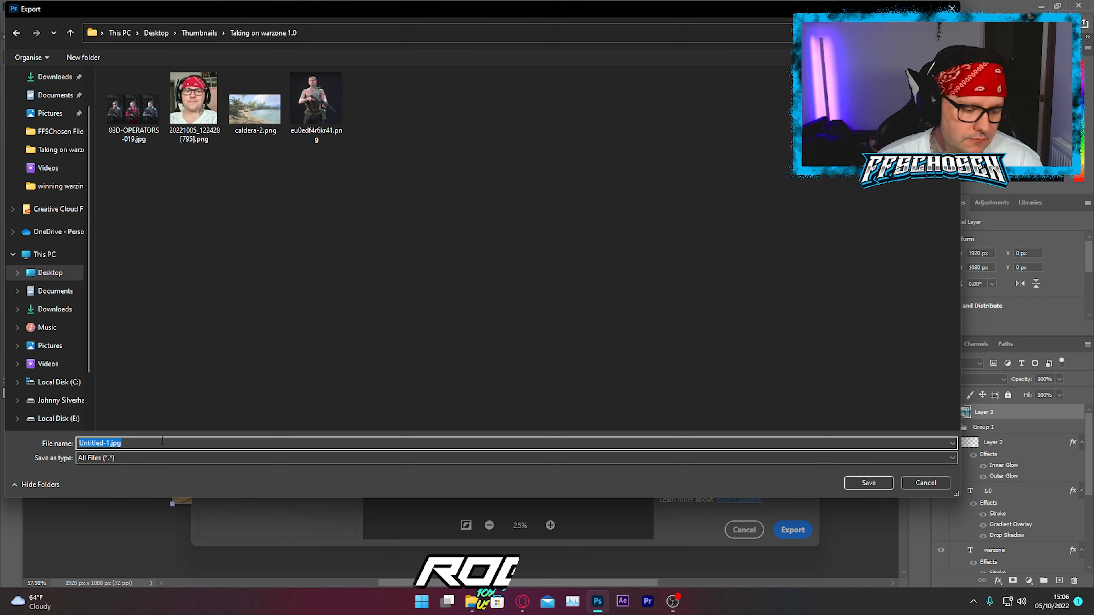
text(Taki)
text(Taking on warz)
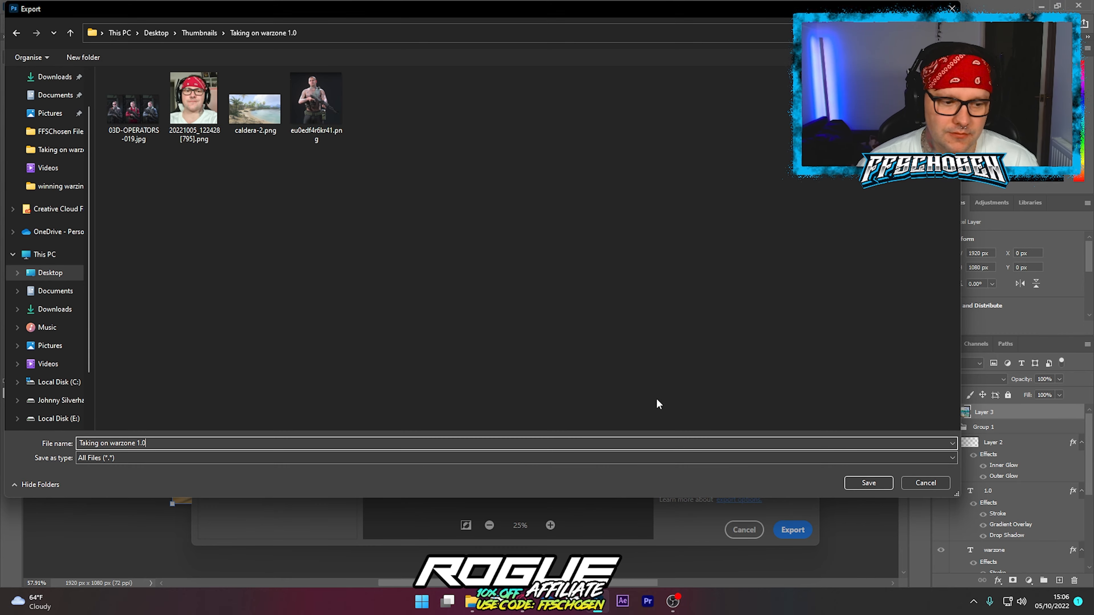
click(868, 482)
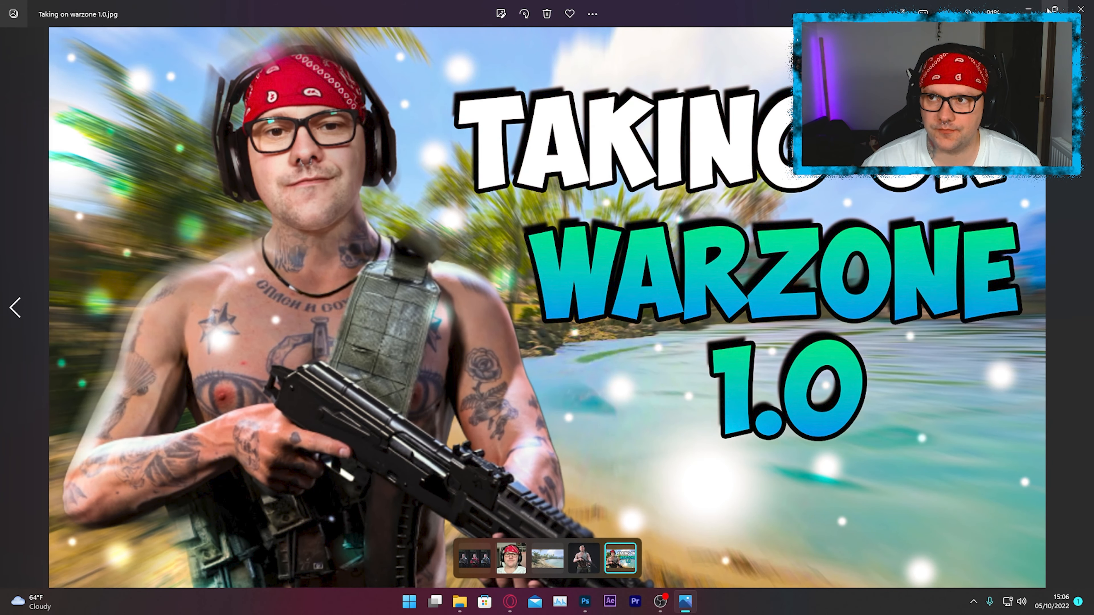
View the exported JPG in a small image viewer window over the canvas to check it at reduced size.
click(1052, 9)
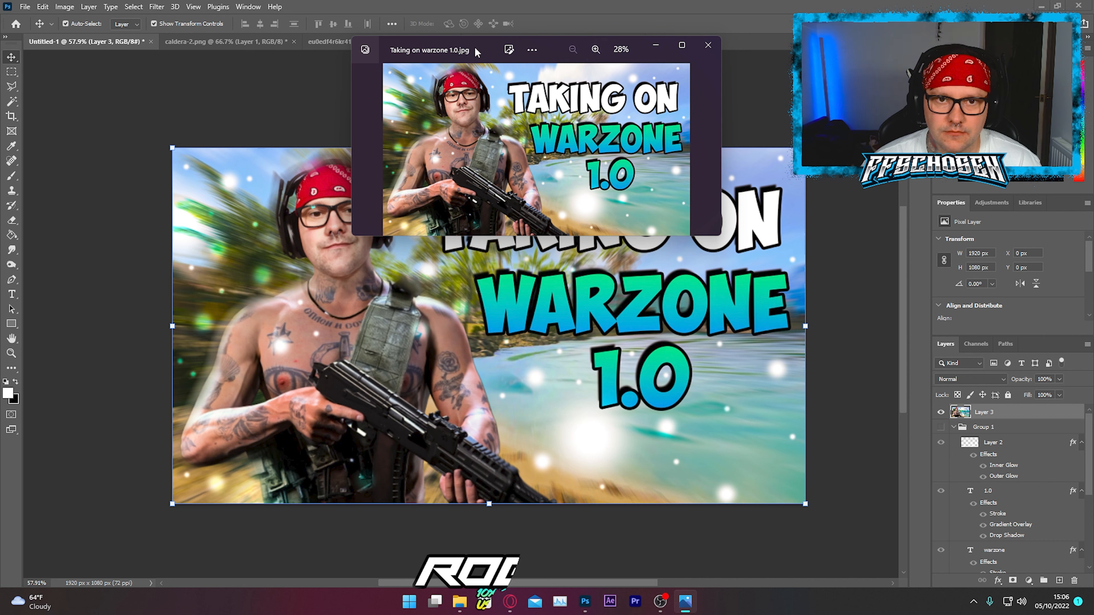
drag(474, 50, 328, 195)
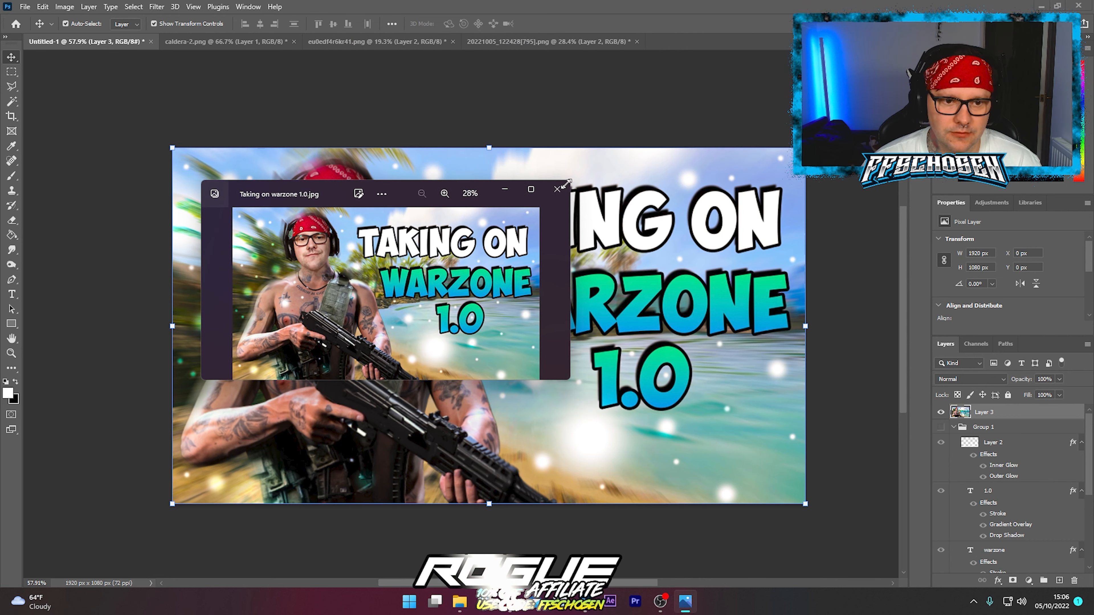
drag(570, 181, 458, 238)
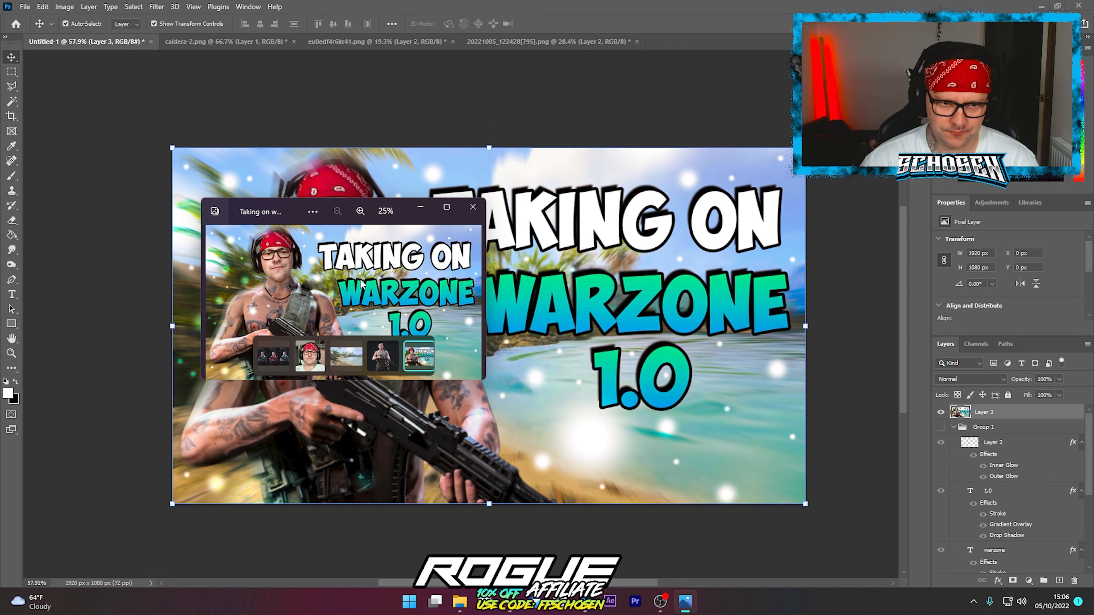